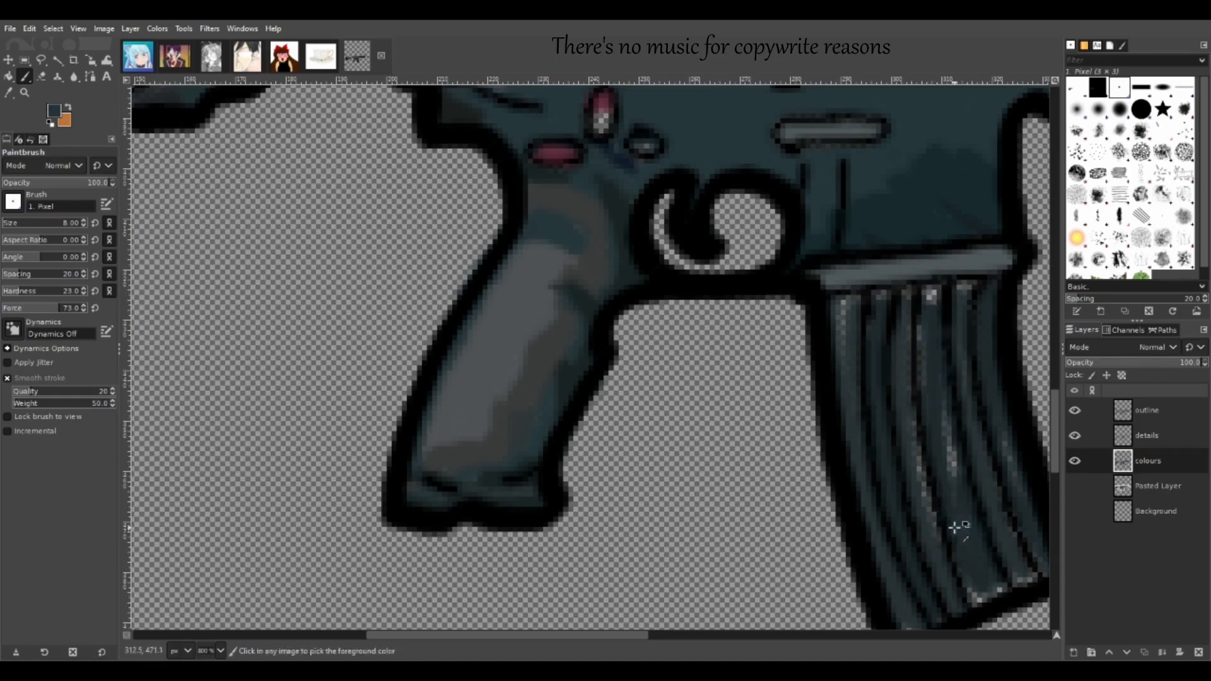
- Sample a dark tone from the magazine and paint over the light gaps in its dark bands
{"action": "left_click", "coordinate": [8, 92]}
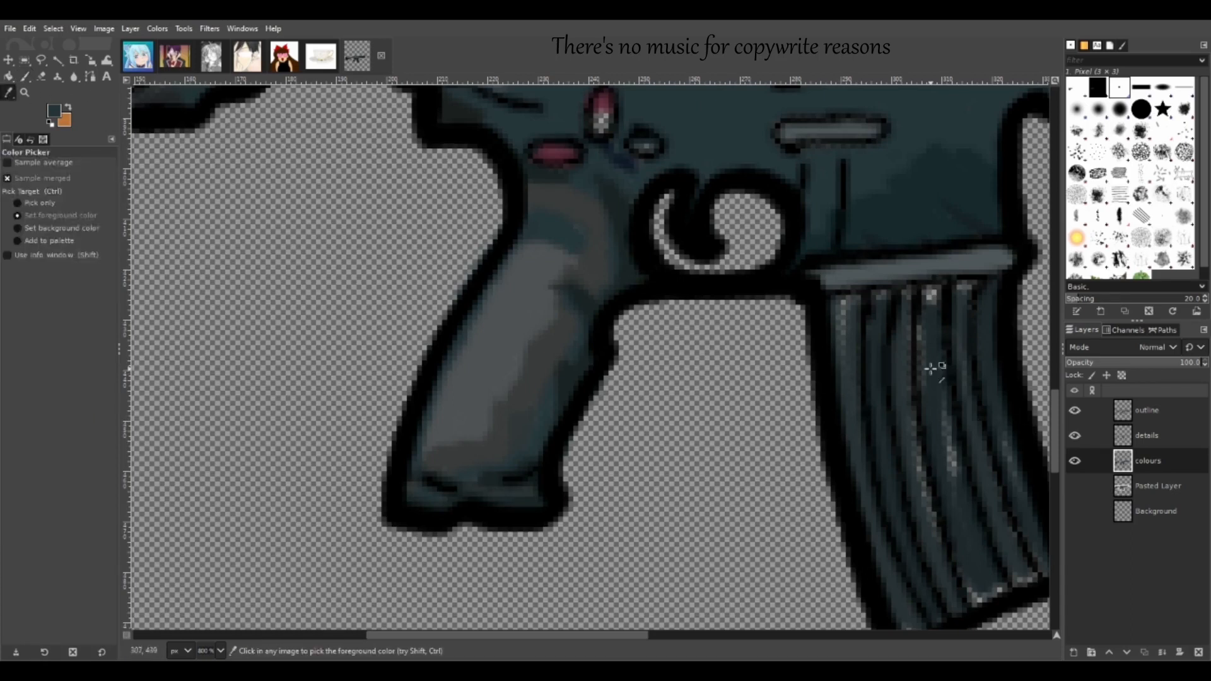
{"action": "key", "text": "p"}
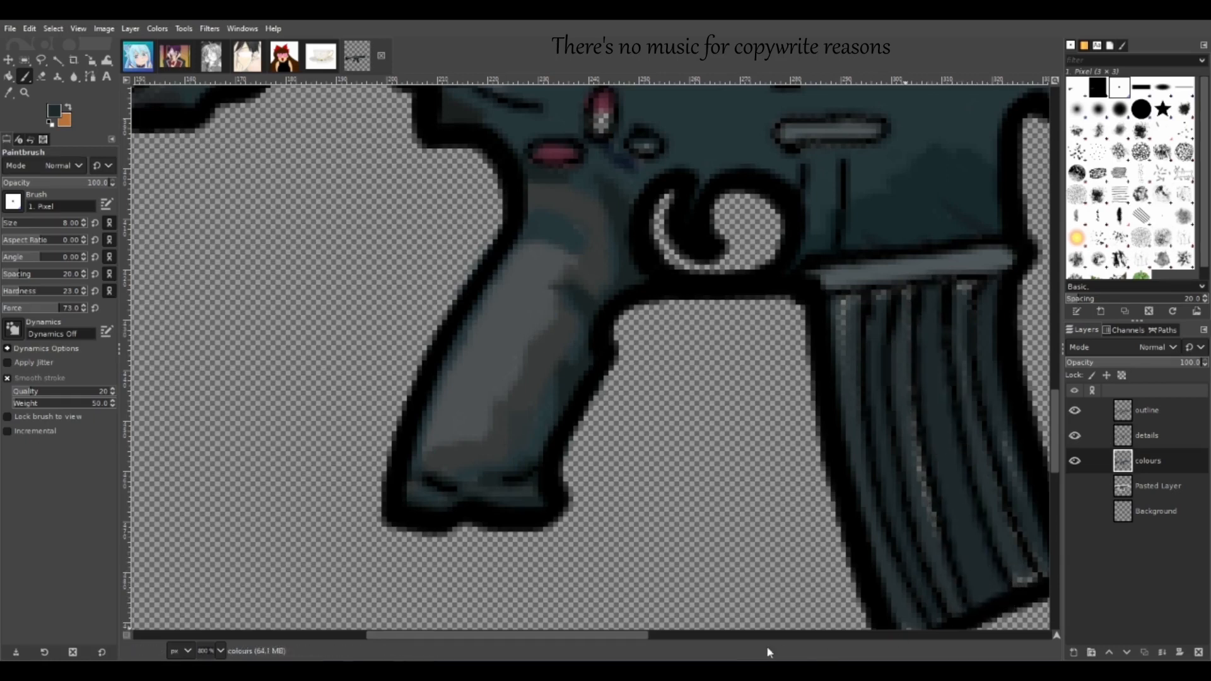
{"action": "left_click_drag", "start_coordinate": [583, 635], "coordinate": [672, 635]}
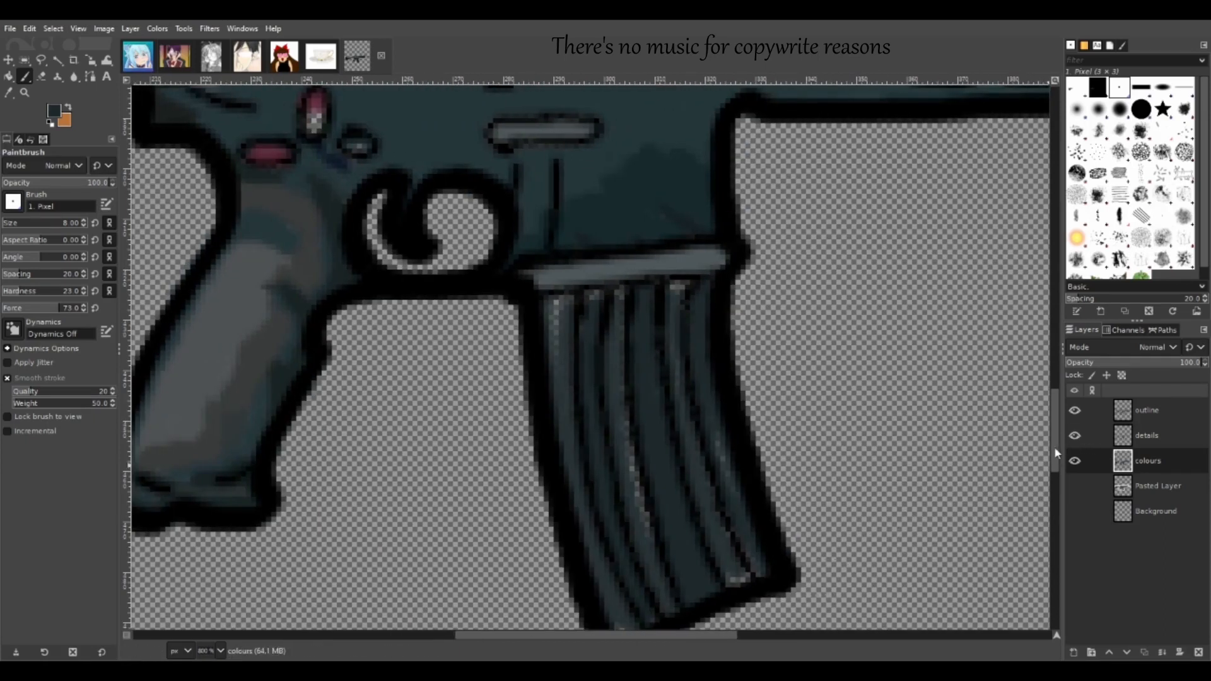
{"action": "scroll", "coordinate": [1054, 447], "scroll_direction": "down", "scroll_amount": 3}
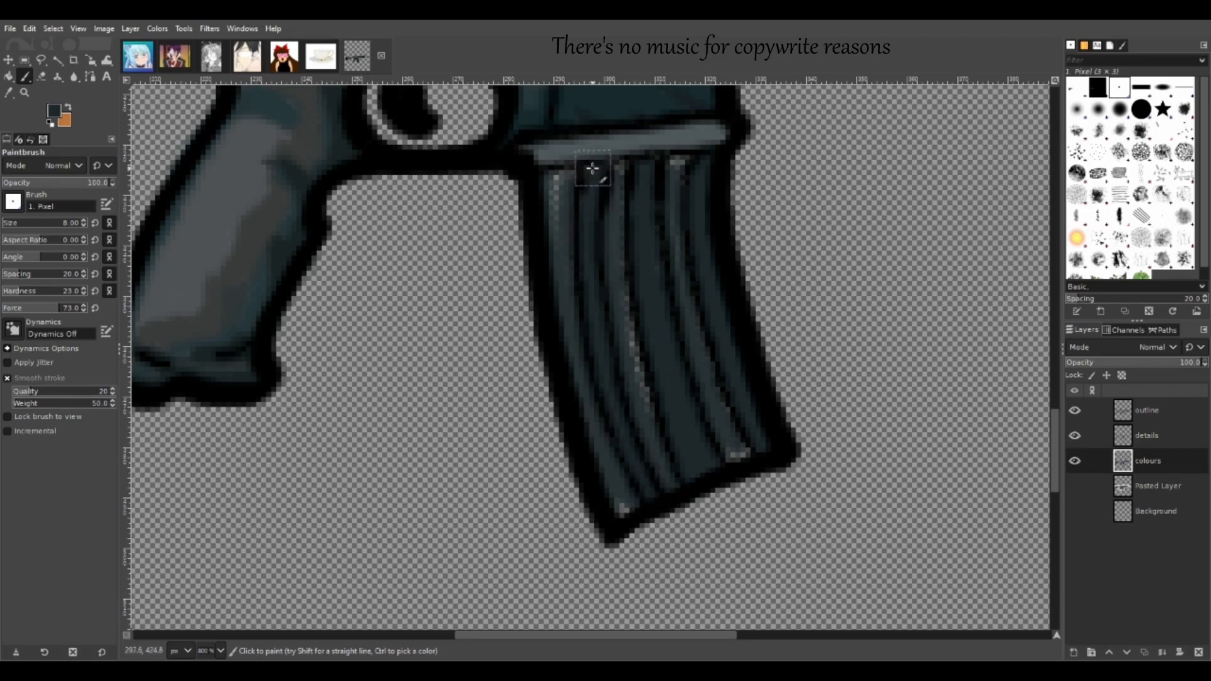
- Sample the magazine's lighter rib colour and paint over the remaining light specks along the ribs
{"action": "key", "text": "o"}
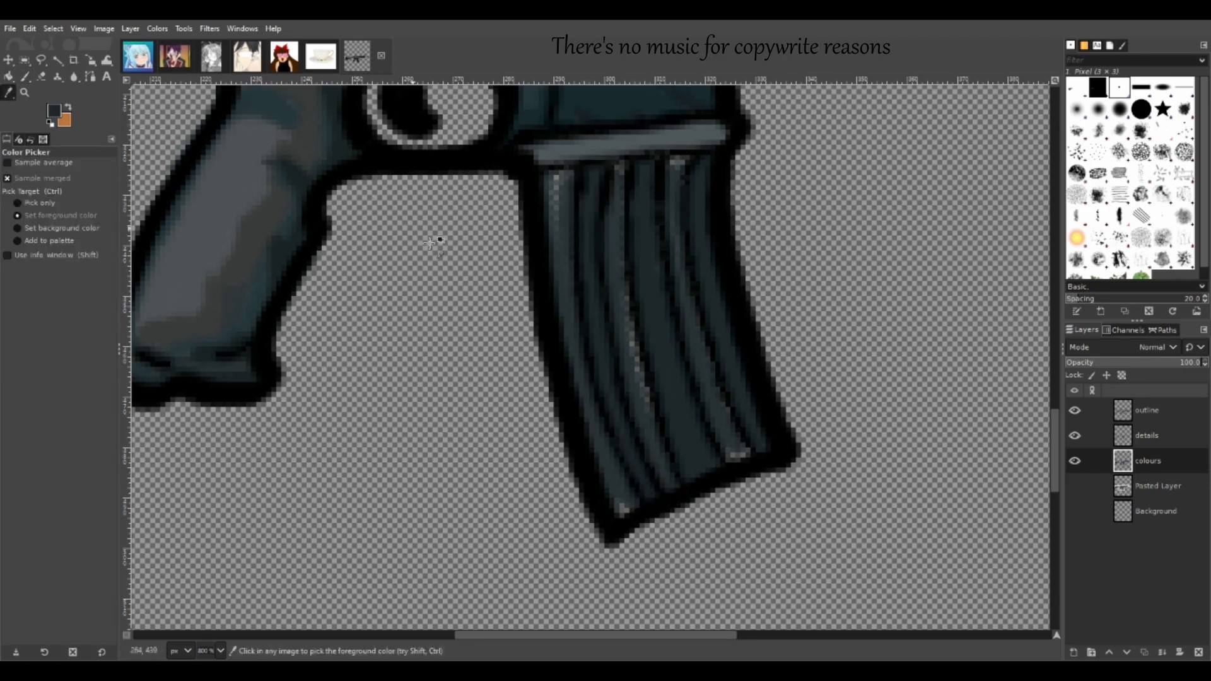
{"action": "left_click", "coordinate": [561, 273]}
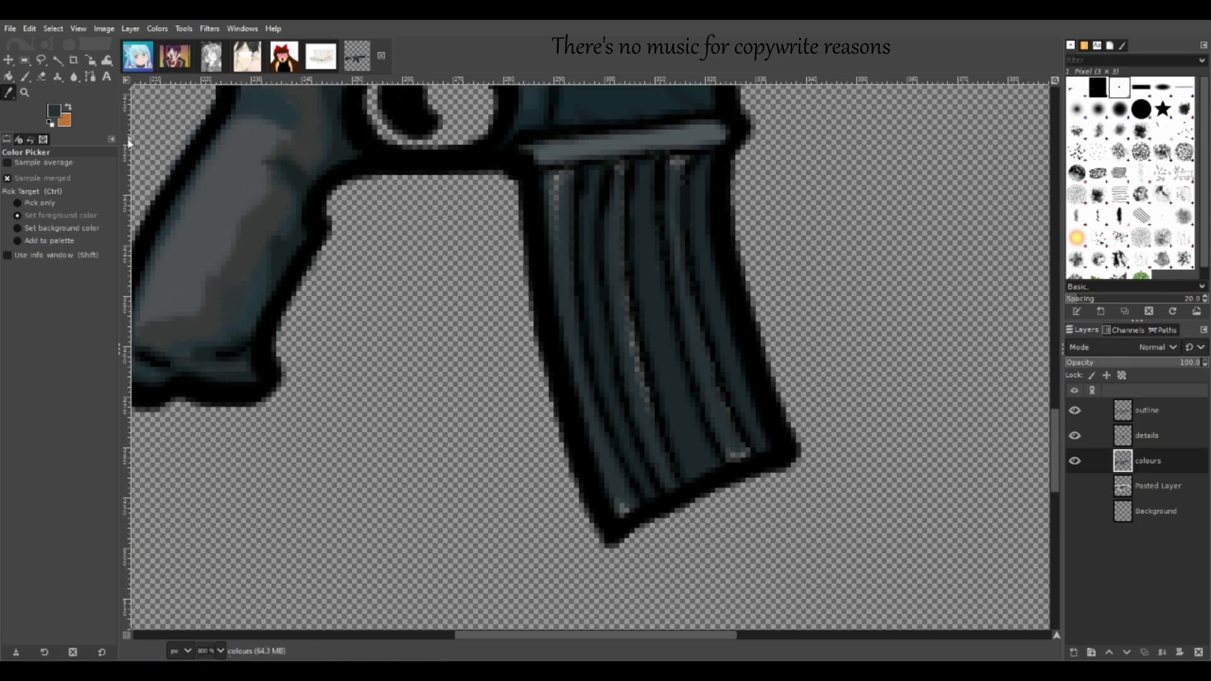
{"action": "left_click", "coordinate": [25, 77]}
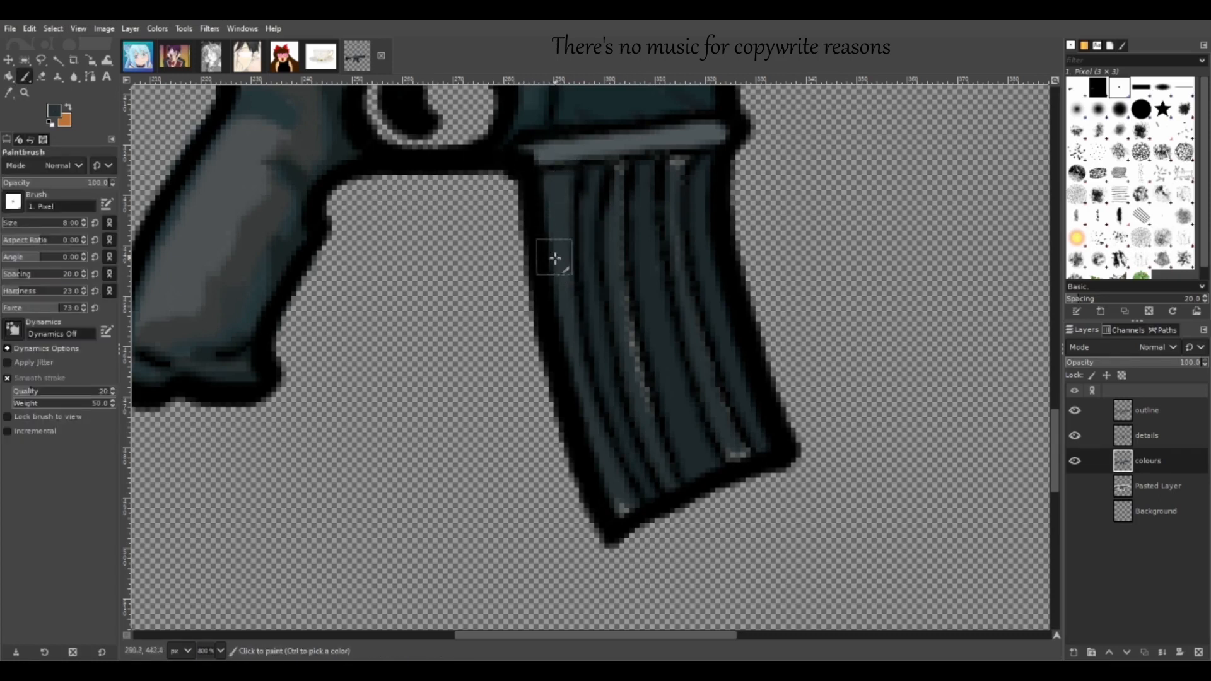
{"action": "left_click_drag", "start_coordinate": [608, 494], "coordinate": [627, 509]}
{"action": "mouse_move", "coordinate": [655, 434]}
{"action": "left_mouse_down"}
{"action": "mouse_move", "coordinate": [628, 347]}
{"action": "mouse_move", "coordinate": [617, 170]}
{"action": "left_mouse_up"}
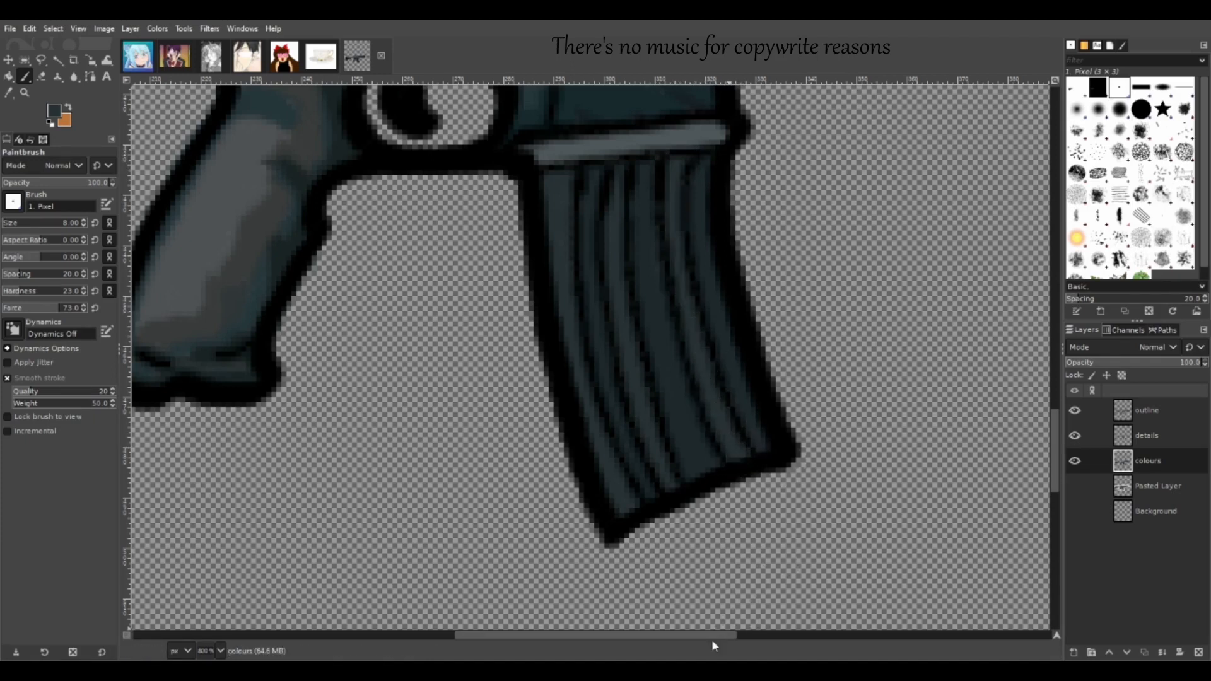
- Sample the blue-grey just under the receiver's light bar and paint it along the bar's lower edge and the rear tube
{"action": "scroll", "coordinate": [715, 634], "scroll_direction": "left", "scroll_amount": 5}
{"action": "left_click_drag", "start_coordinate": [1050, 470], "coordinate": [1050, 411]}
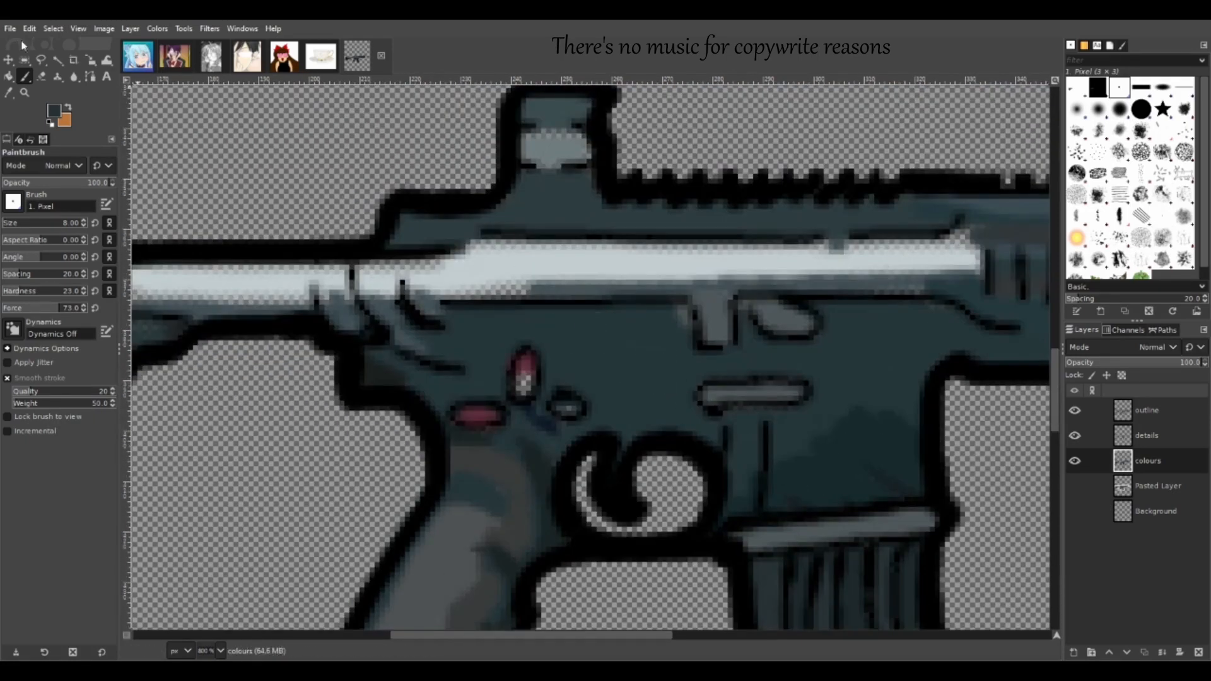
{"action": "left_click", "coordinate": [7, 91]}
{"action": "left_click", "coordinate": [640, 334]}
{"action": "left_click", "coordinate": [24, 92]}
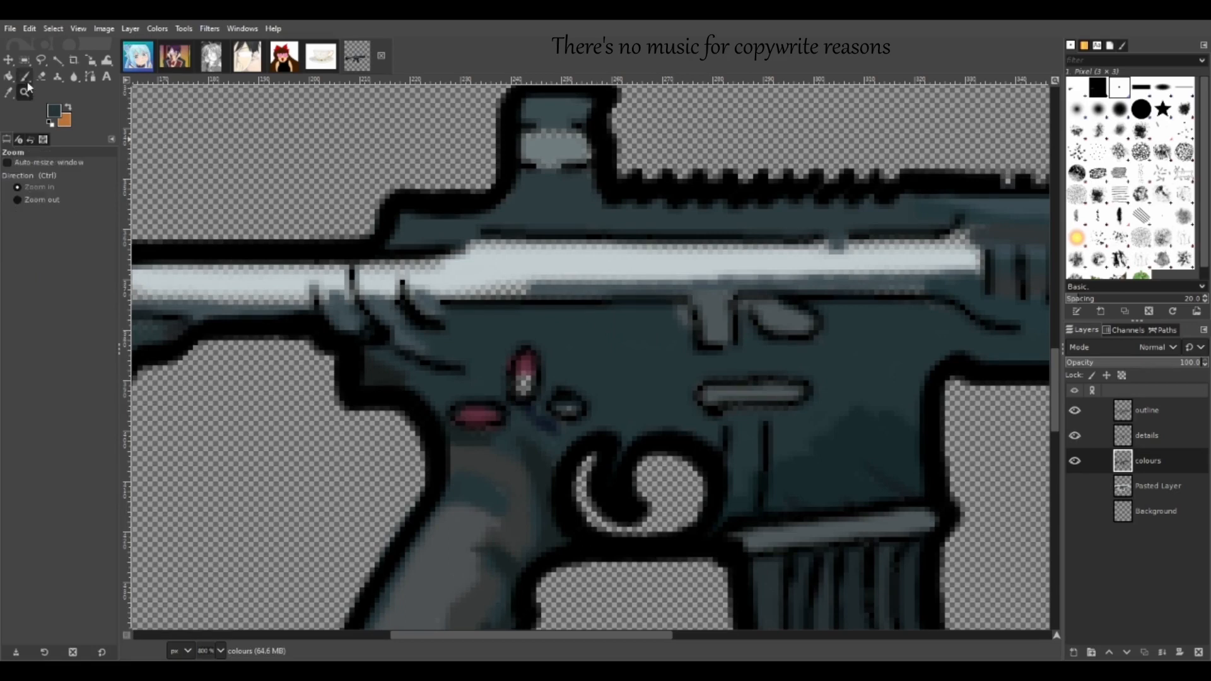
{"action": "left_click", "coordinate": [25, 76]}
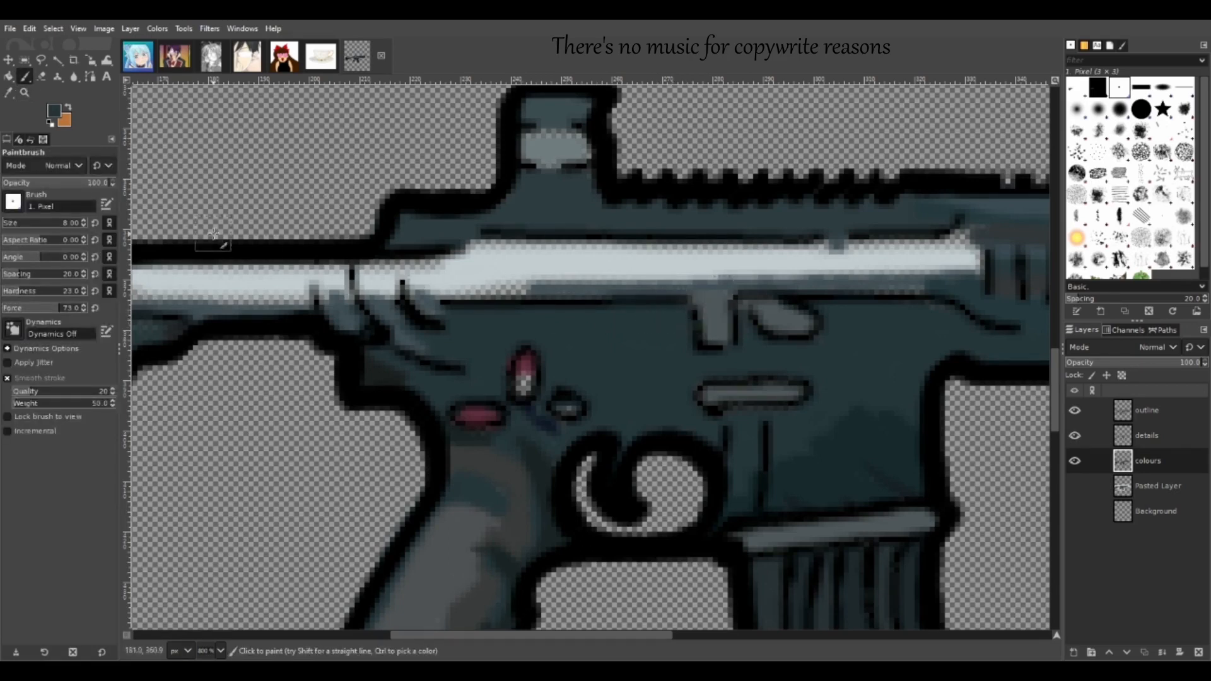
{"action": "left_click", "coordinate": [8, 92]}
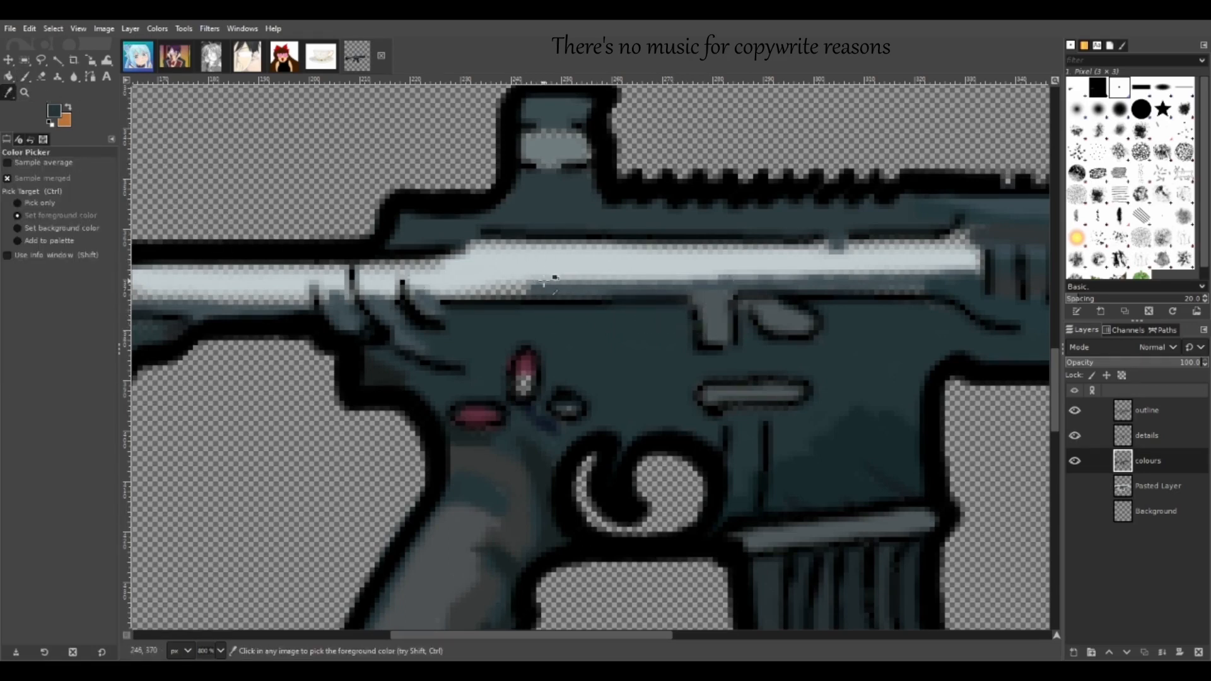
{"action": "left_click", "coordinate": [558, 292]}
{"action": "left_click", "coordinate": [26, 77]}
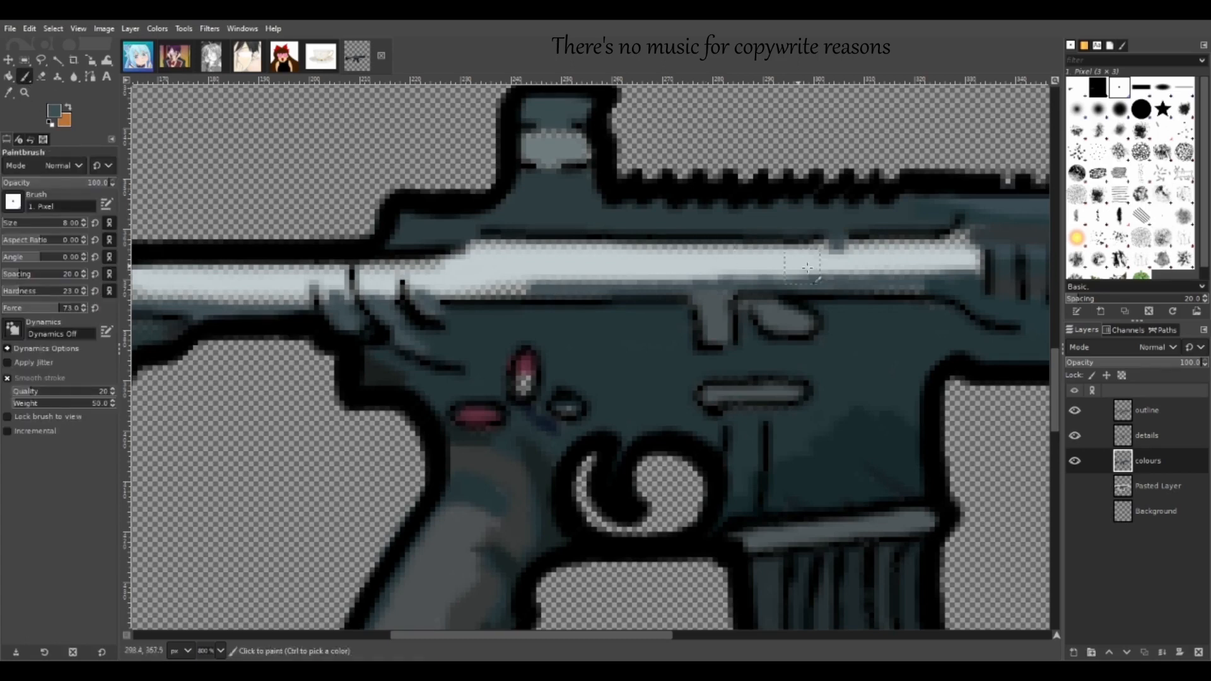
{"action": "left_click_drag", "start_coordinate": [690, 291], "coordinate": [178, 304]}
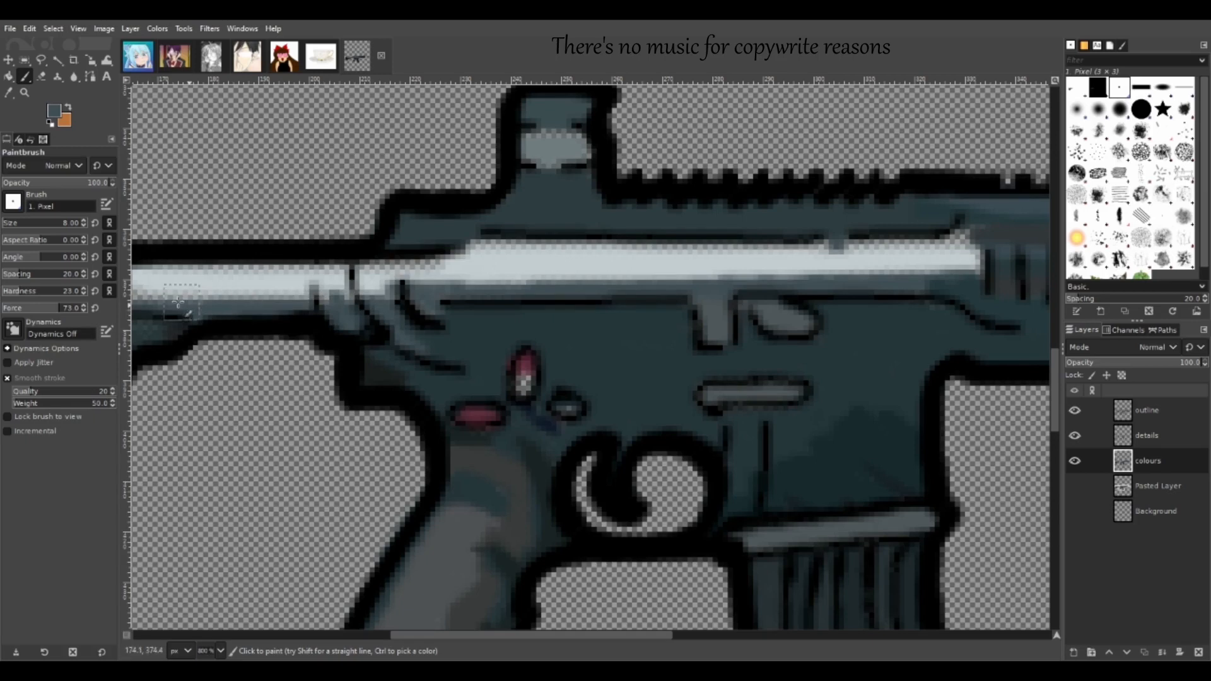
- Sample the light grey and fill the gaps along the rear tube and the receiver's light bar
{"action": "mouse_move", "coordinate": [670, 634]}
{"action": "left_mouse_down"}
{"action": "mouse_move", "coordinate": [575, 630]}
{"action": "mouse_move", "coordinate": [588, 633]}
{"action": "left_mouse_up"}
{"action": "key", "text": "o"}
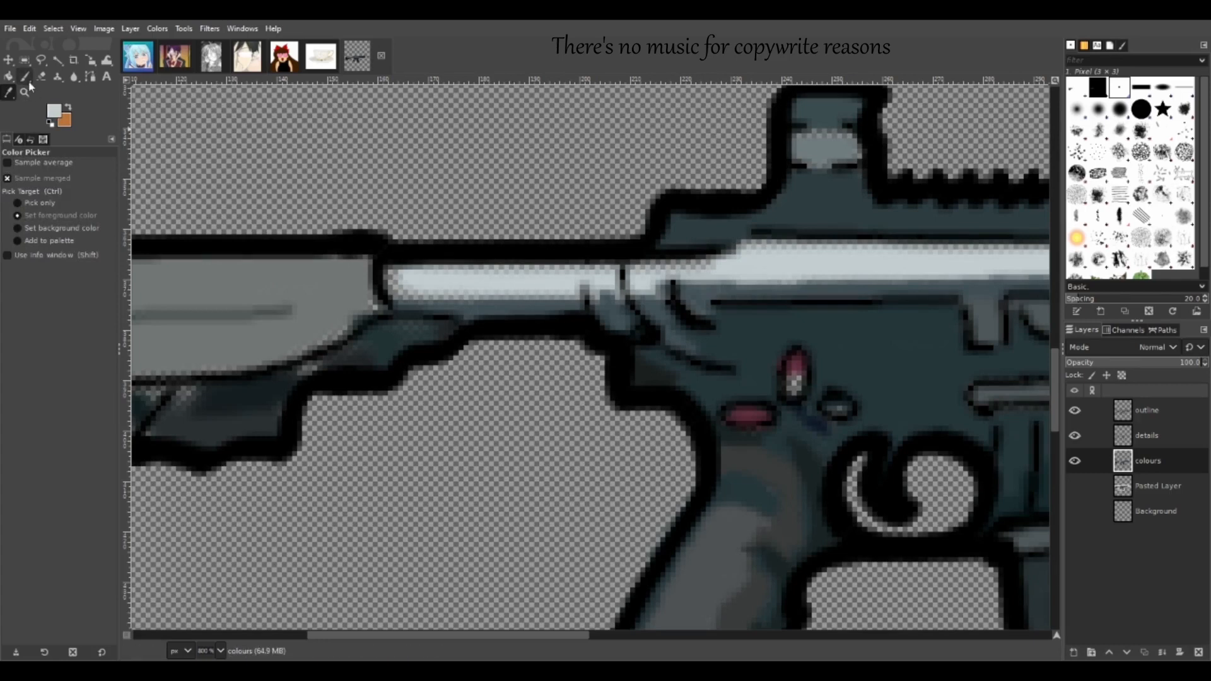
{"action": "key", "text": "p"}
{"action": "mouse_move", "coordinate": [389, 276]}
{"action": "left_mouse_down"}
{"action": "mouse_move", "coordinate": [649, 283]}
{"action": "mouse_move", "coordinate": [396, 272]}
{"action": "mouse_move", "coordinate": [795, 259]}
{"action": "left_mouse_up"}
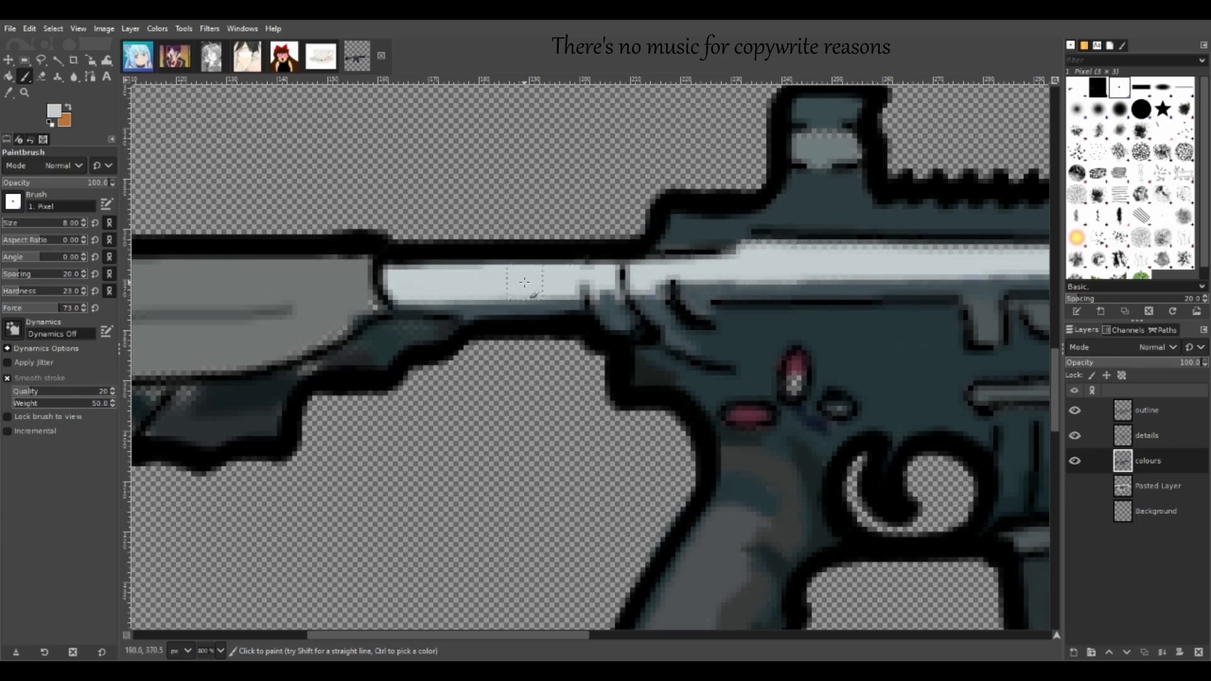
{"action": "left_click_drag", "start_coordinate": [769, 256], "coordinate": [974, 248]}
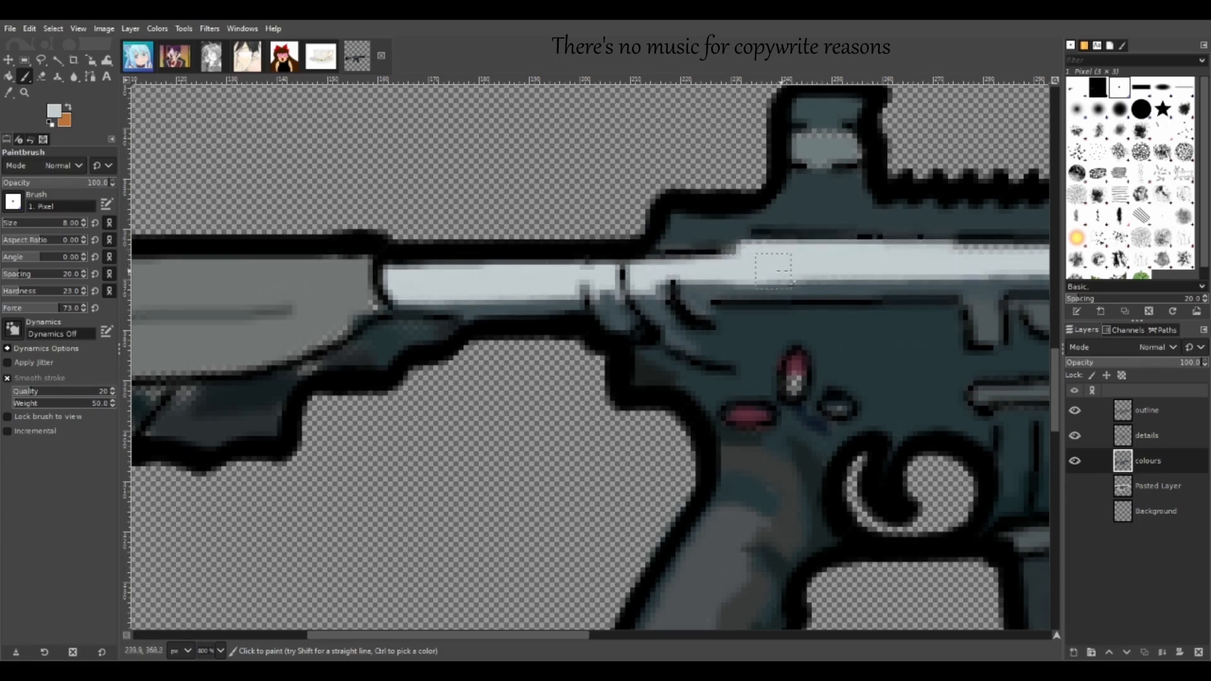
{"action": "left_click_drag", "start_coordinate": [410, 636], "coordinate": [593, 637]}
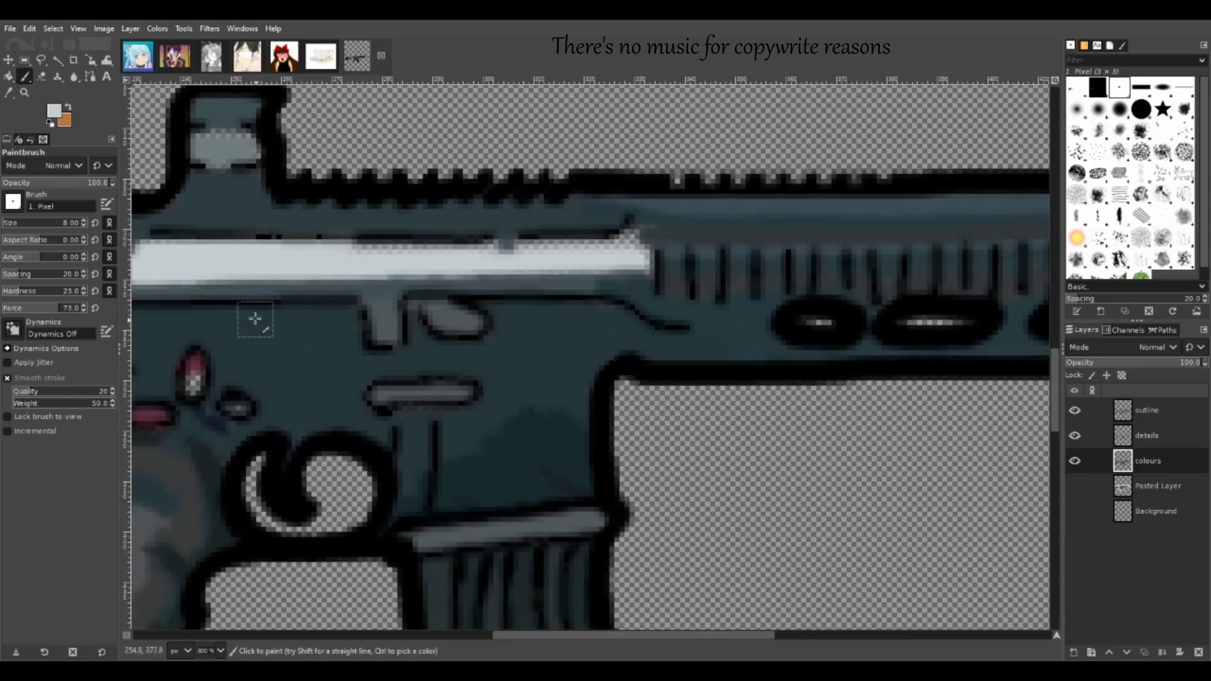
{"action": "mouse_move", "coordinate": [325, 255]}
{"action": "left_mouse_down"}
{"action": "mouse_move", "coordinate": [514, 251]}
{"action": "mouse_move", "coordinate": [631, 228]}
{"action": "mouse_move", "coordinate": [620, 244]}
{"action": "mouse_move", "coordinate": [644, 258]}
{"action": "mouse_move", "coordinate": [403, 278]}
{"action": "left_mouse_up"}
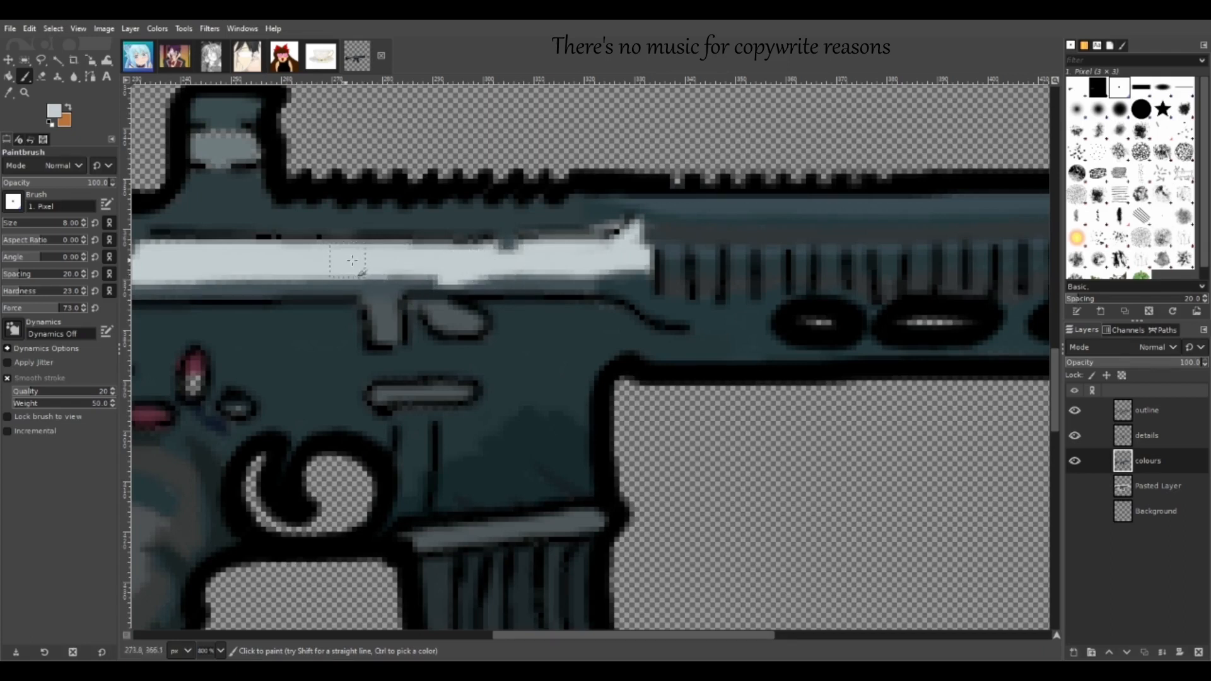
- Sample blue-grey tones from the receiver and touch up the areas bordering the light bar
{"action": "key", "text": "o"}
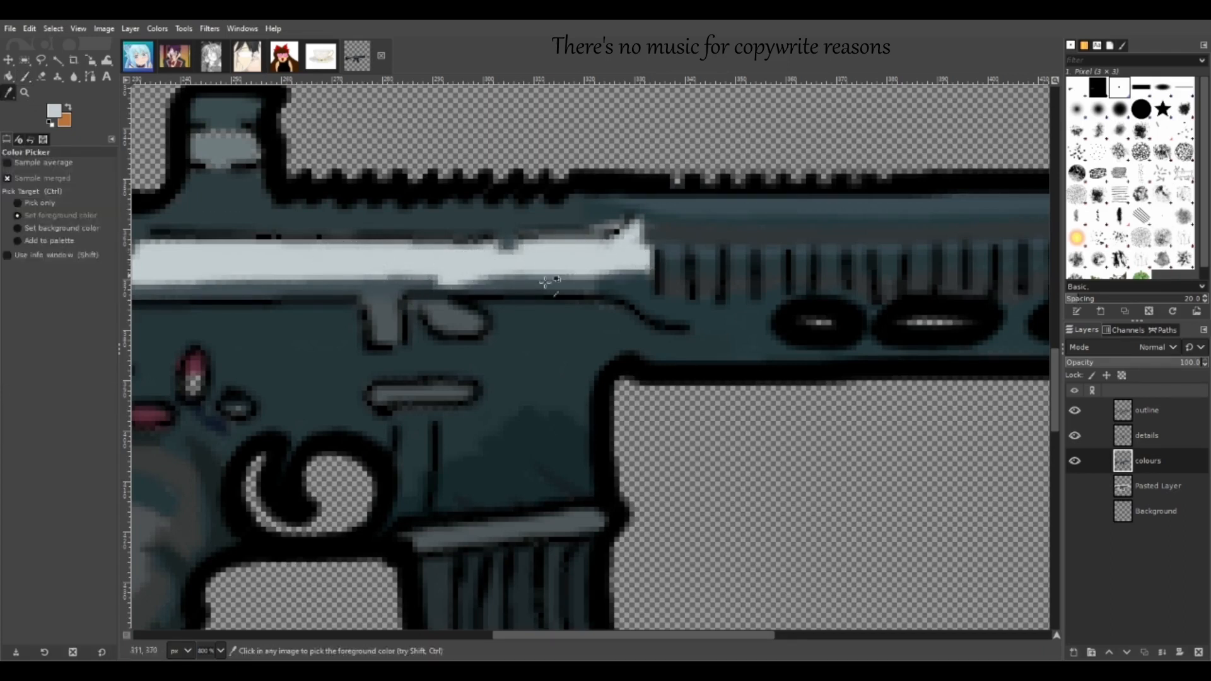
{"action": "left_click", "coordinate": [628, 286]}
{"action": "key", "text": "p"}
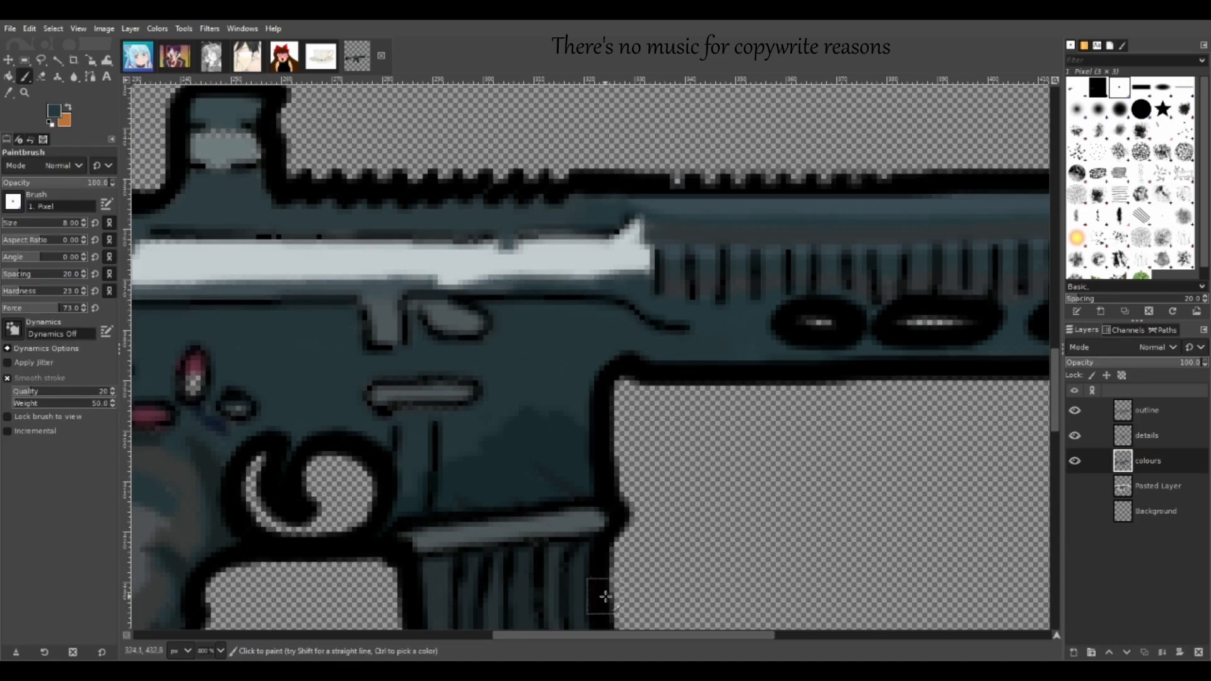
{"action": "left_click", "coordinate": [10, 94]}
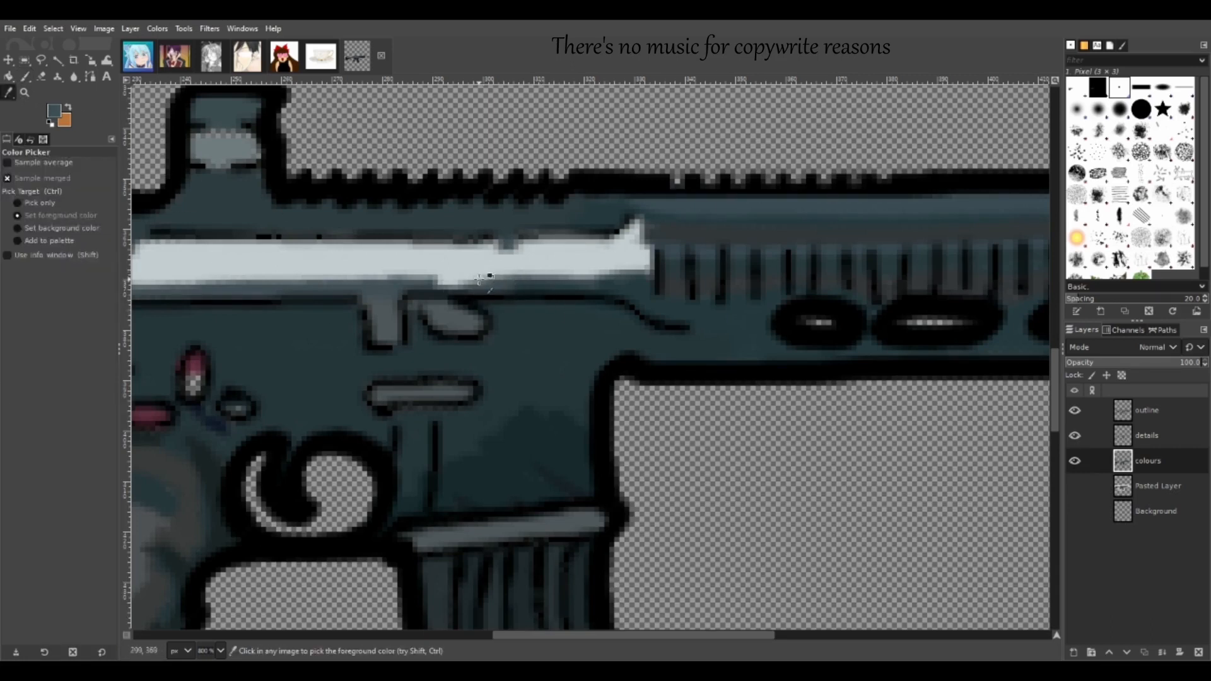
{"action": "left_click", "coordinate": [25, 76]}
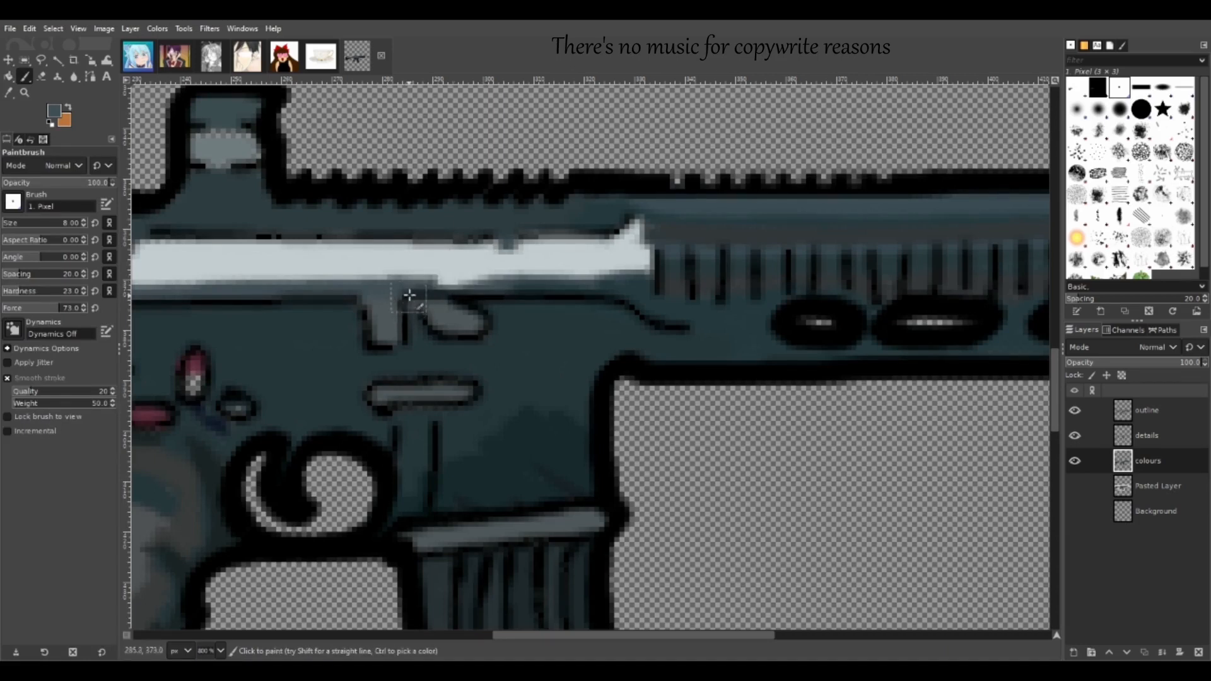
- Sample the stock's mid grey and fill the gaps along the edges of its grey body
{"action": "left_click_drag", "start_coordinate": [749, 631], "coordinate": [412, 614]}
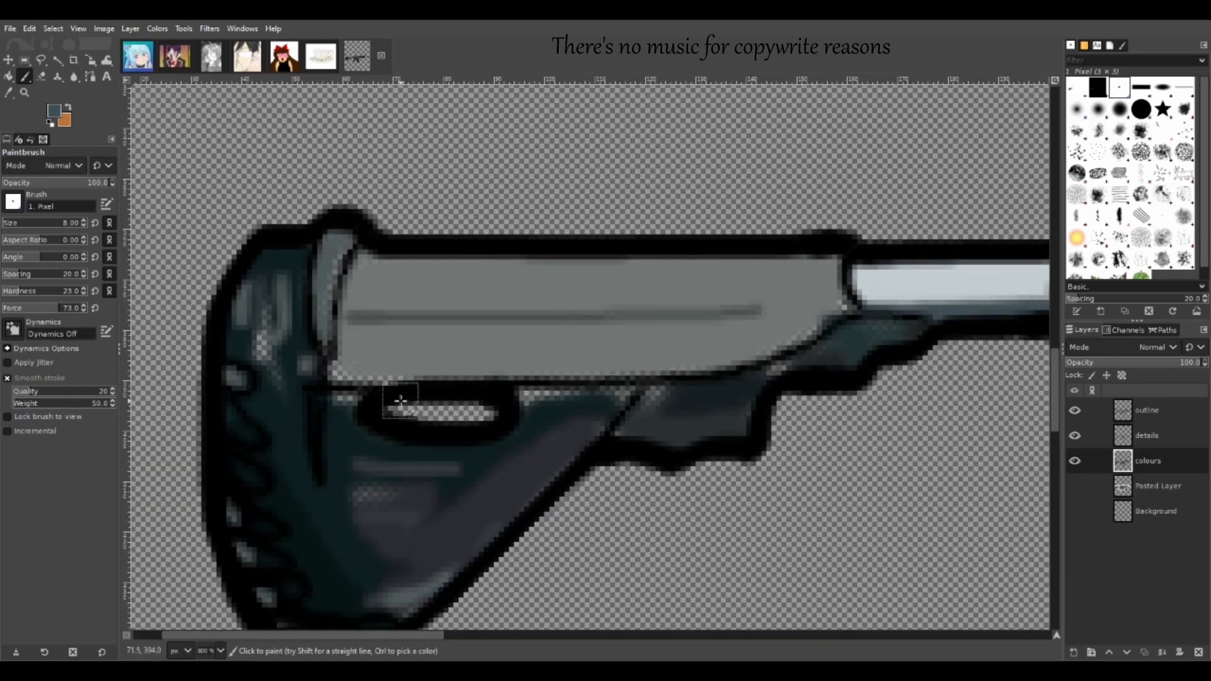
{"action": "left_click", "coordinate": [13, 94]}
{"action": "left_click", "coordinate": [791, 292]}
{"action": "left_click", "coordinate": [25, 76]}
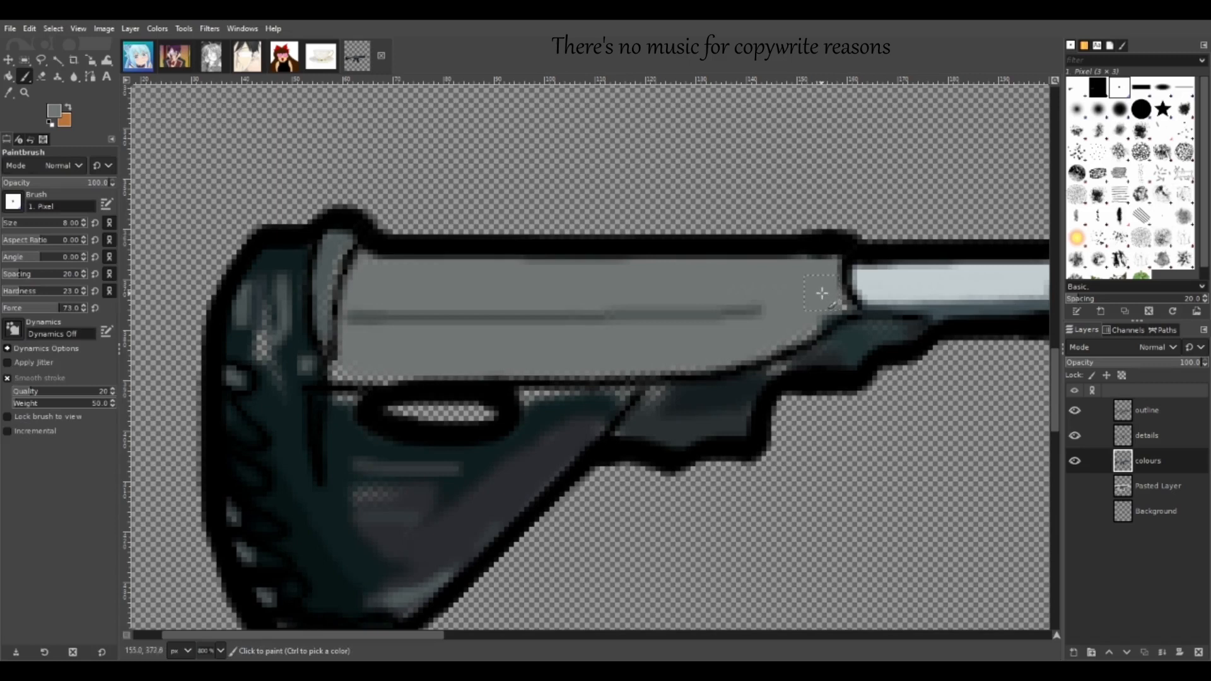
{"action": "left_click_drag", "start_coordinate": [617, 366], "coordinate": [356, 360]}
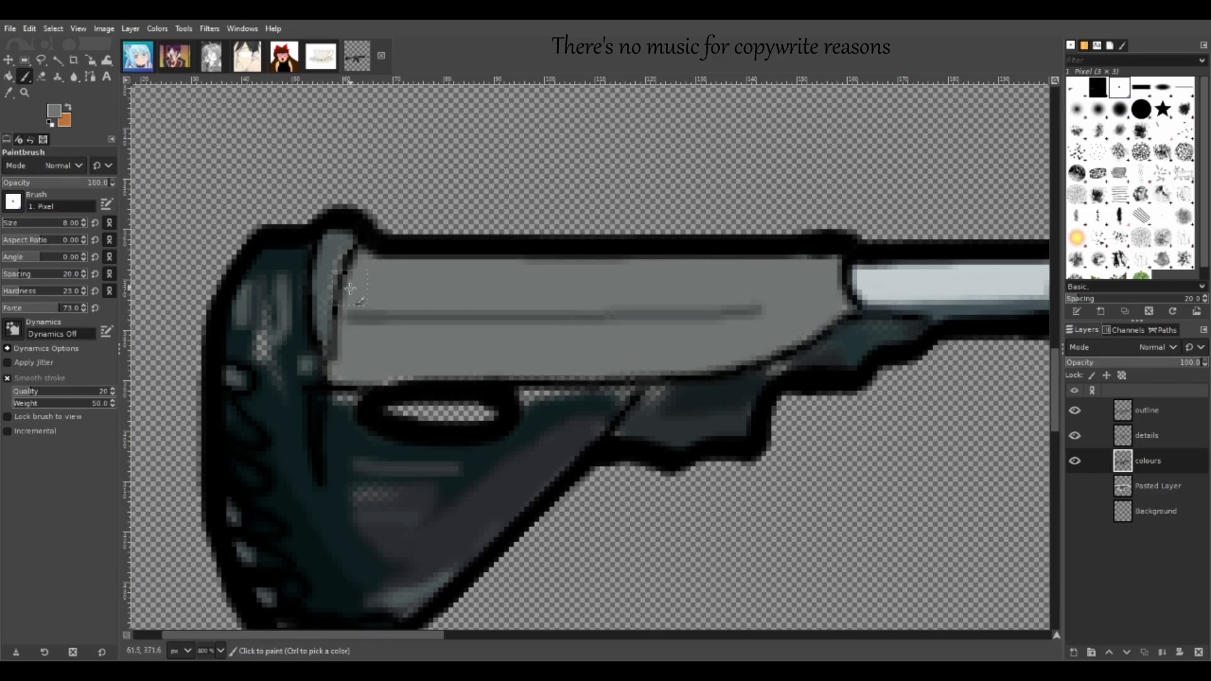
- Sample the grey of the narrow curved strip on the stock and paint over the gaps in it
{"action": "left_click", "coordinate": [12, 93]}
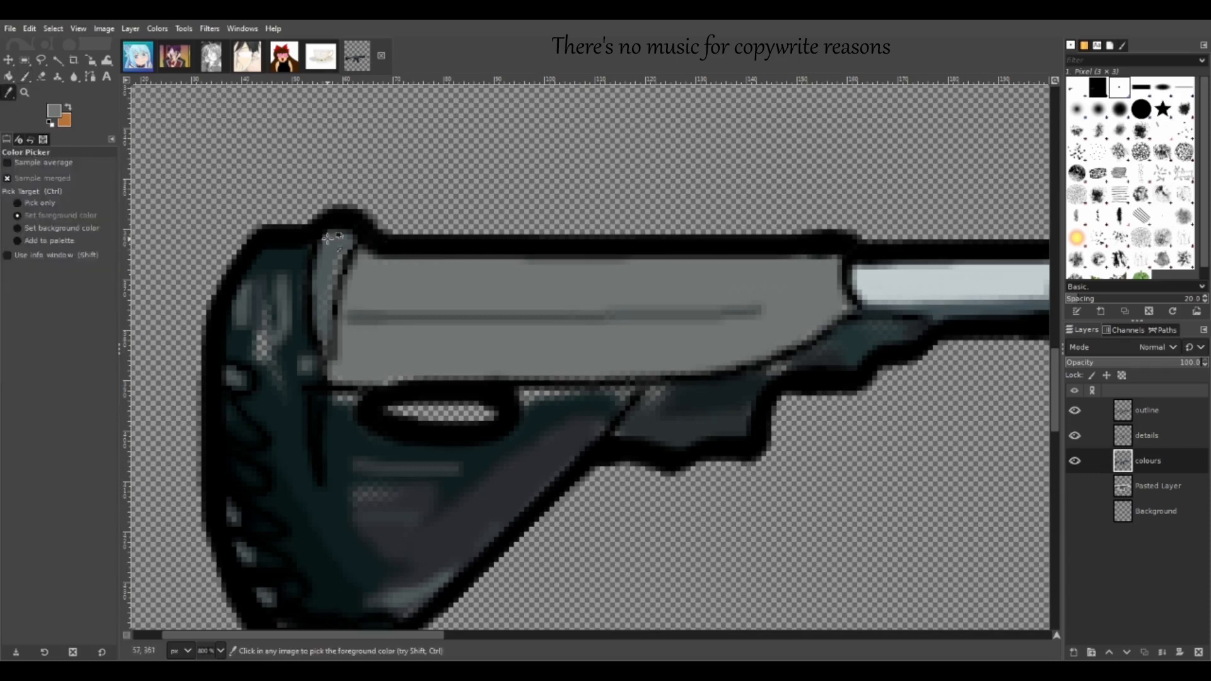
{"action": "left_click", "coordinate": [26, 76]}
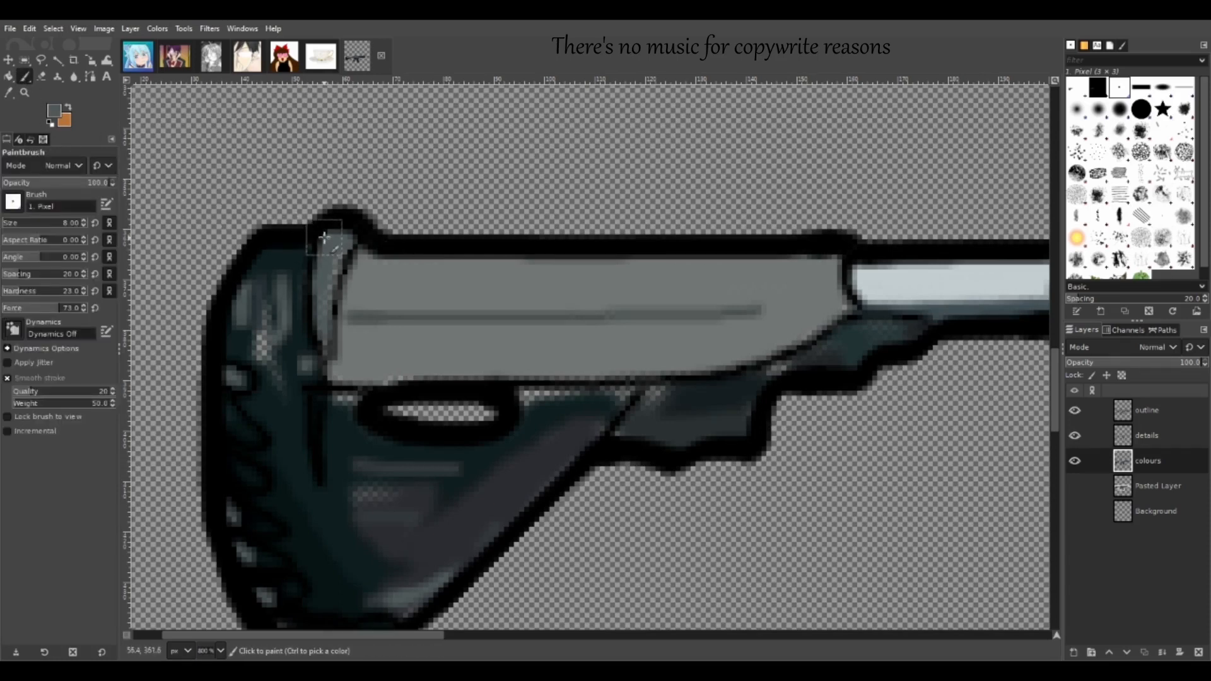
{"action": "left_click_drag", "start_coordinate": [350, 237], "coordinate": [315, 316]}
{"action": "left_click_drag", "start_coordinate": [351, 237], "coordinate": [319, 333]}
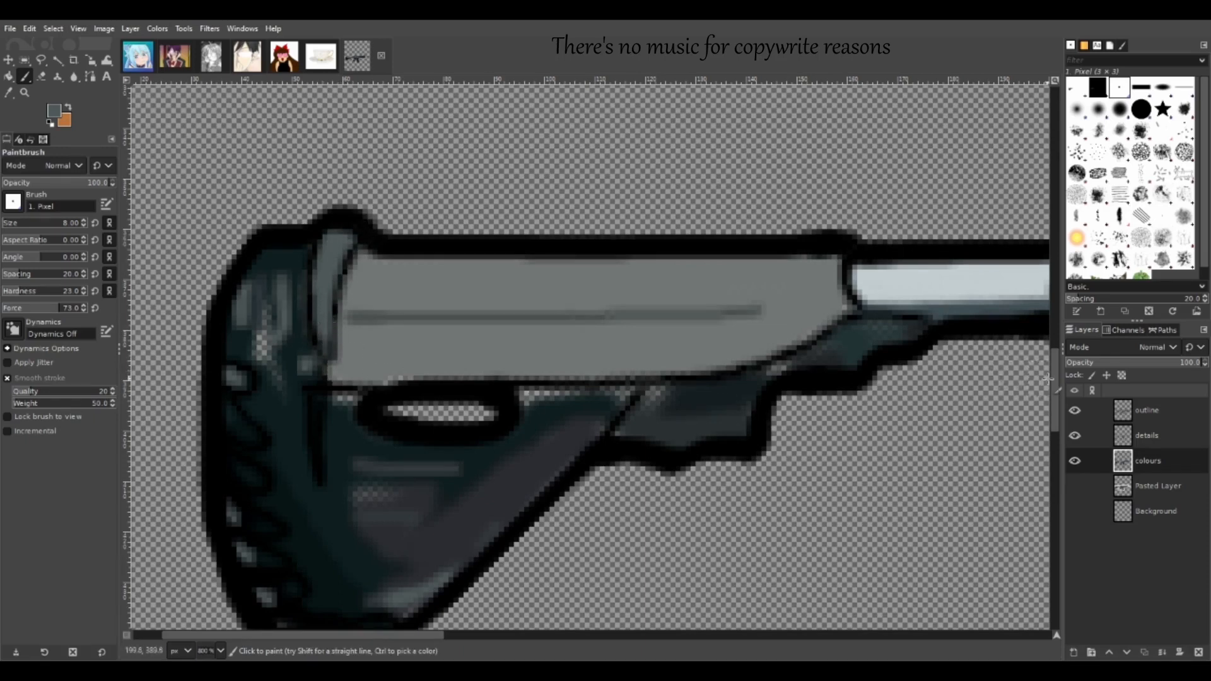
- Paint grey touch-ups over the light gaps along the ridged butt pad at the stock's rear edge
{"action": "scroll", "coordinate": [1052, 386], "scroll_direction": "down", "scroll_amount": 3}
{"action": "left_click_drag", "start_coordinate": [225, 339], "coordinate": [234, 410]}
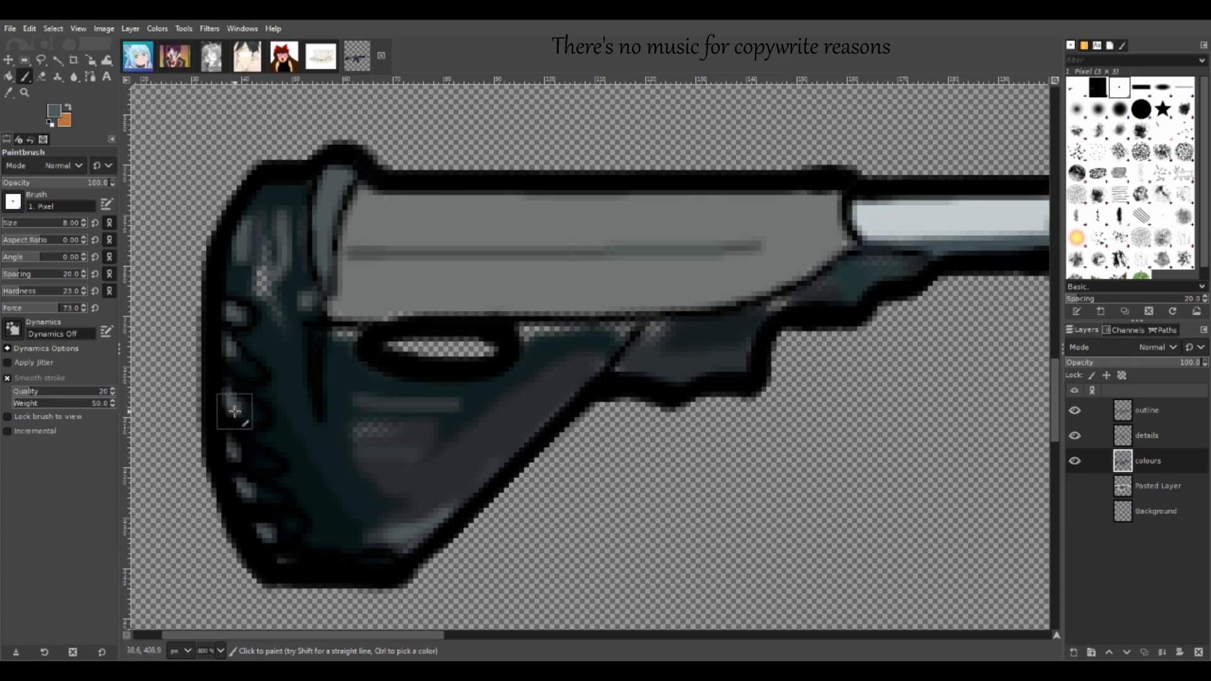
{"action": "left_click_drag", "start_coordinate": [271, 559], "coordinate": [298, 567]}
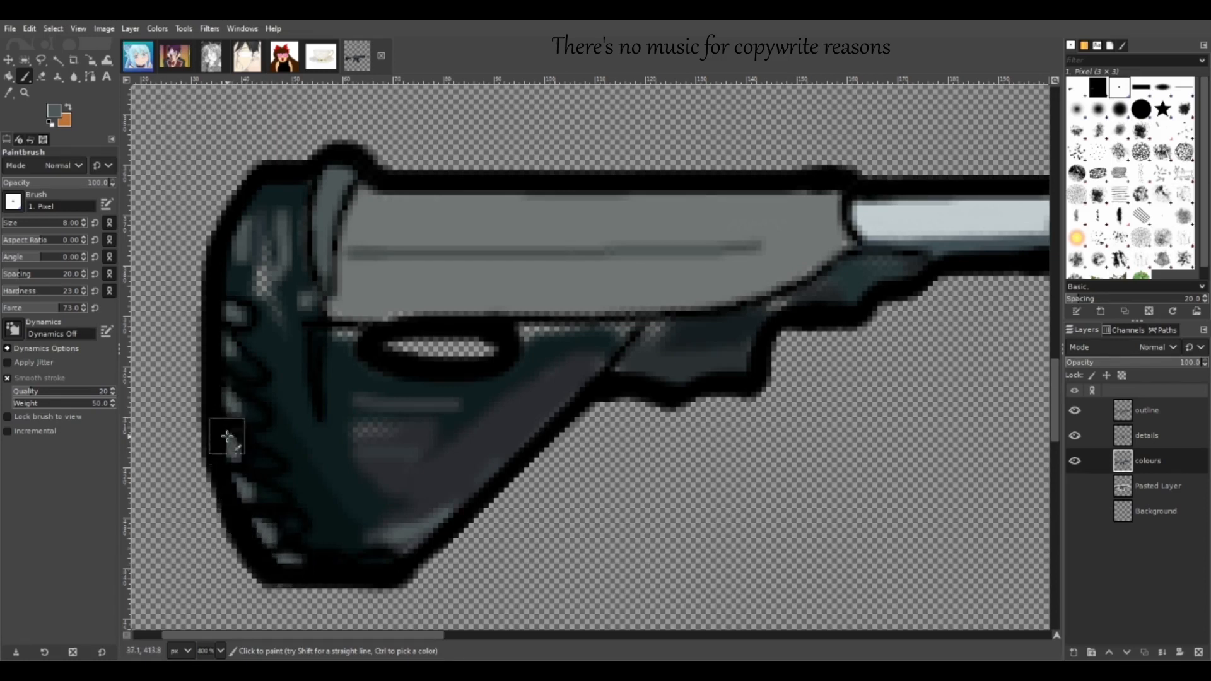
- Sample a near-black tone and paint over the light patches along the butt pad's rear edge
{"action": "left_click", "coordinate": [10, 92]}
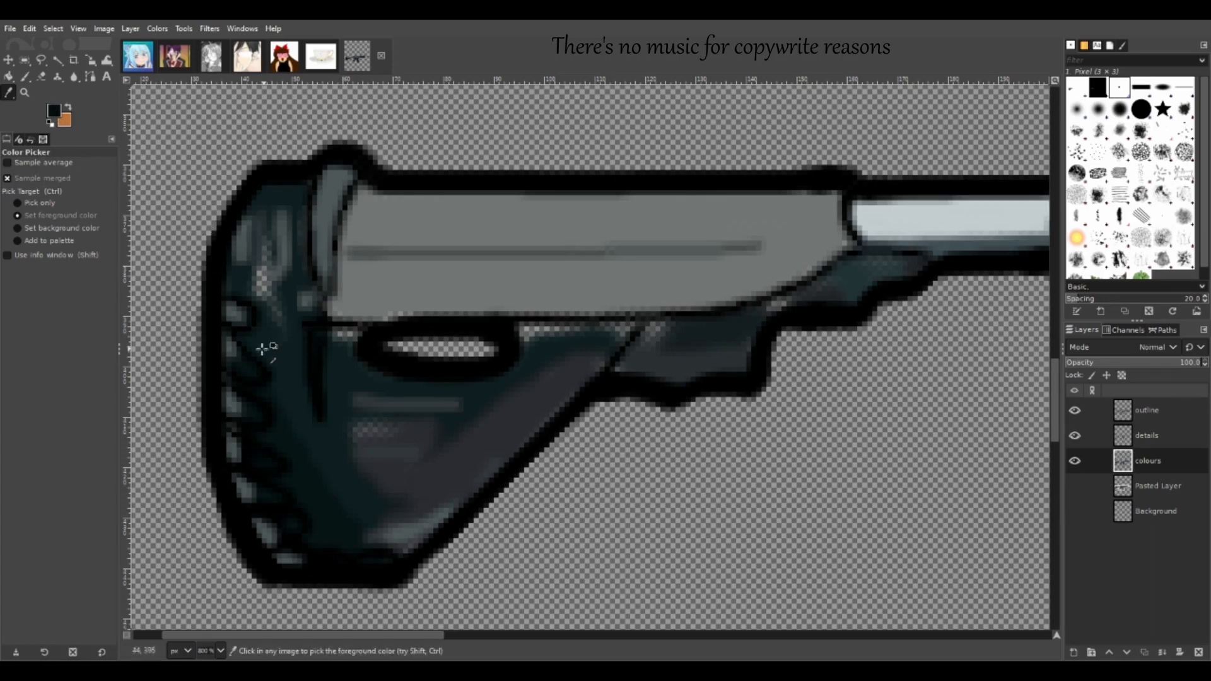
{"action": "left_click", "coordinate": [24, 79]}
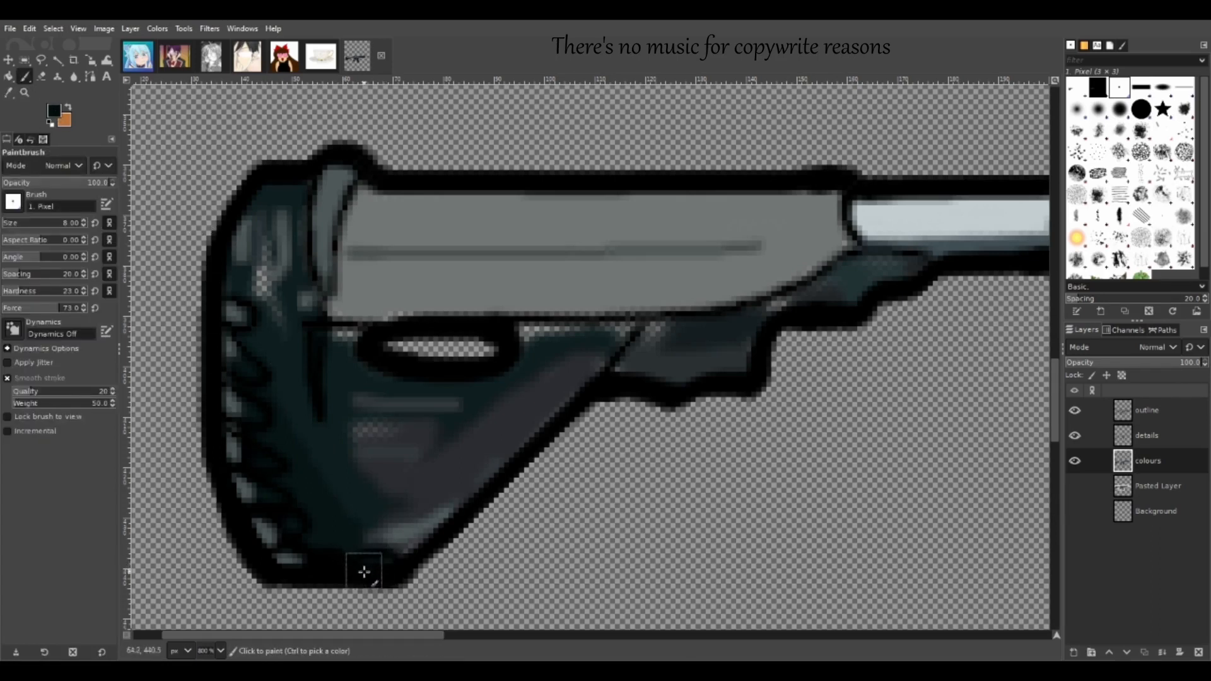
{"action": "left_click_drag", "start_coordinate": [232, 435], "coordinate": [219, 386]}
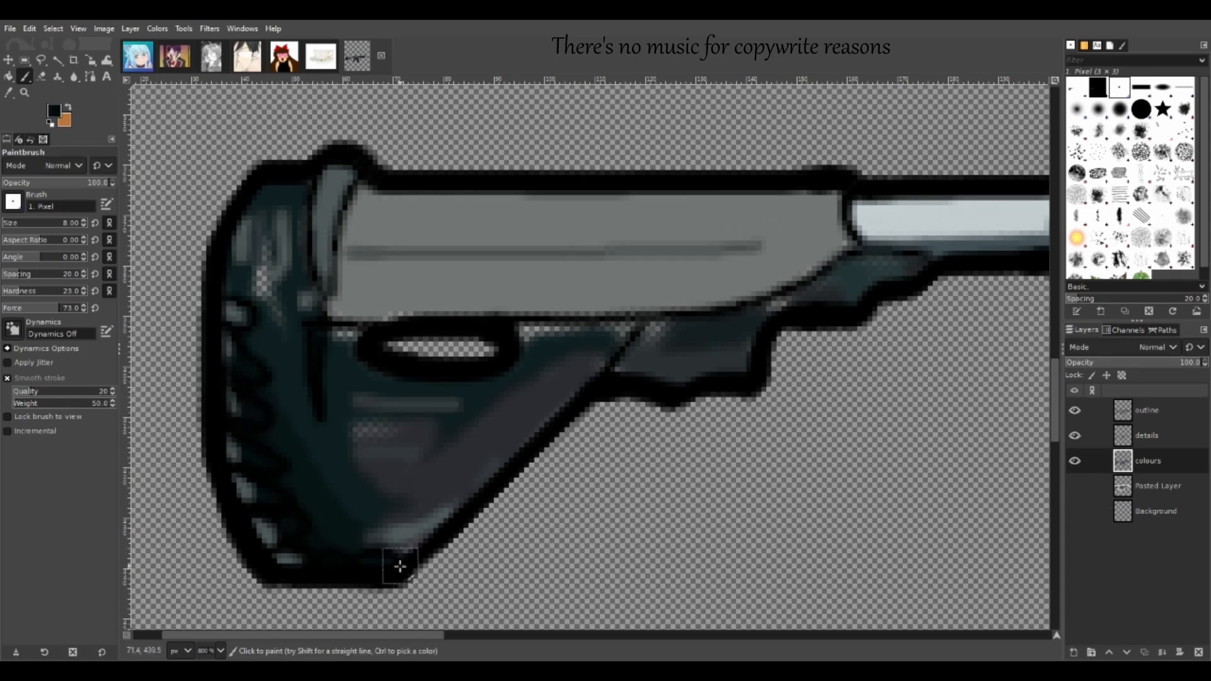
- Sample the stock's dark teal and paint over the transparent gap in the upper part of the butt
{"action": "left_click", "coordinate": [9, 92]}
{"action": "left_click", "coordinate": [332, 387]}
{"action": "left_click", "coordinate": [22, 78]}
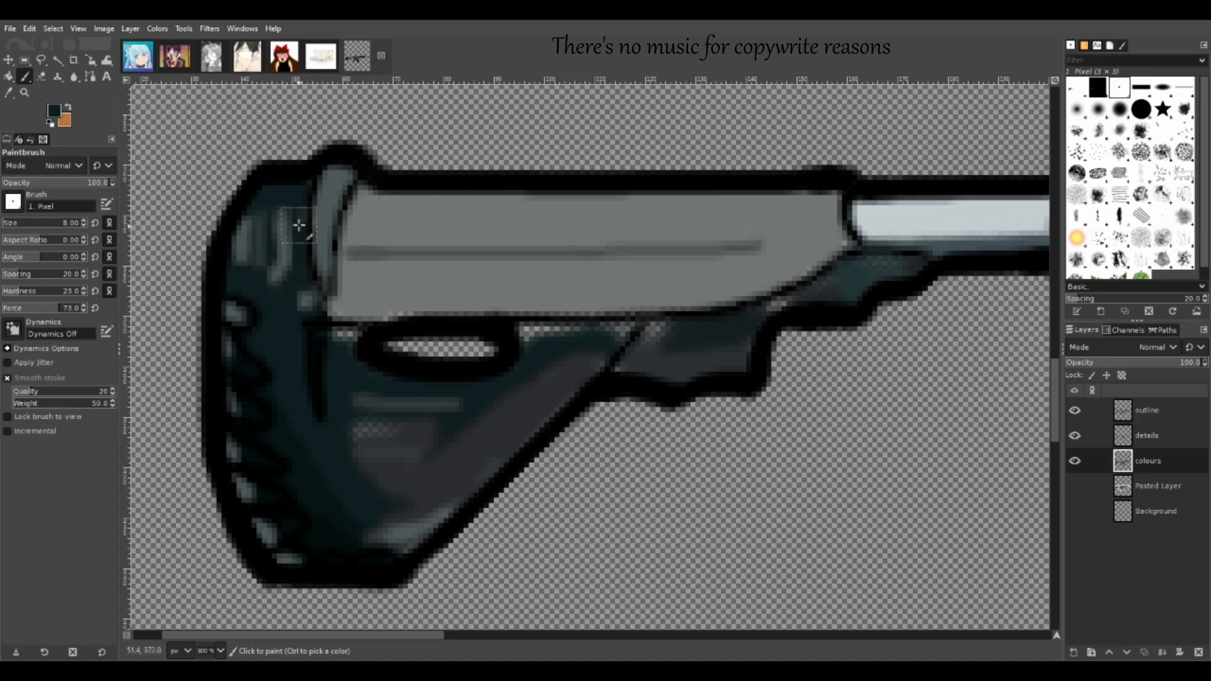
- Paint dark teal over the gaps beside the stock's slot and a sampled darker tone over the light gaps on the adjoining underside piece
{"action": "left_click_drag", "start_coordinate": [321, 313], "coordinate": [349, 337]}
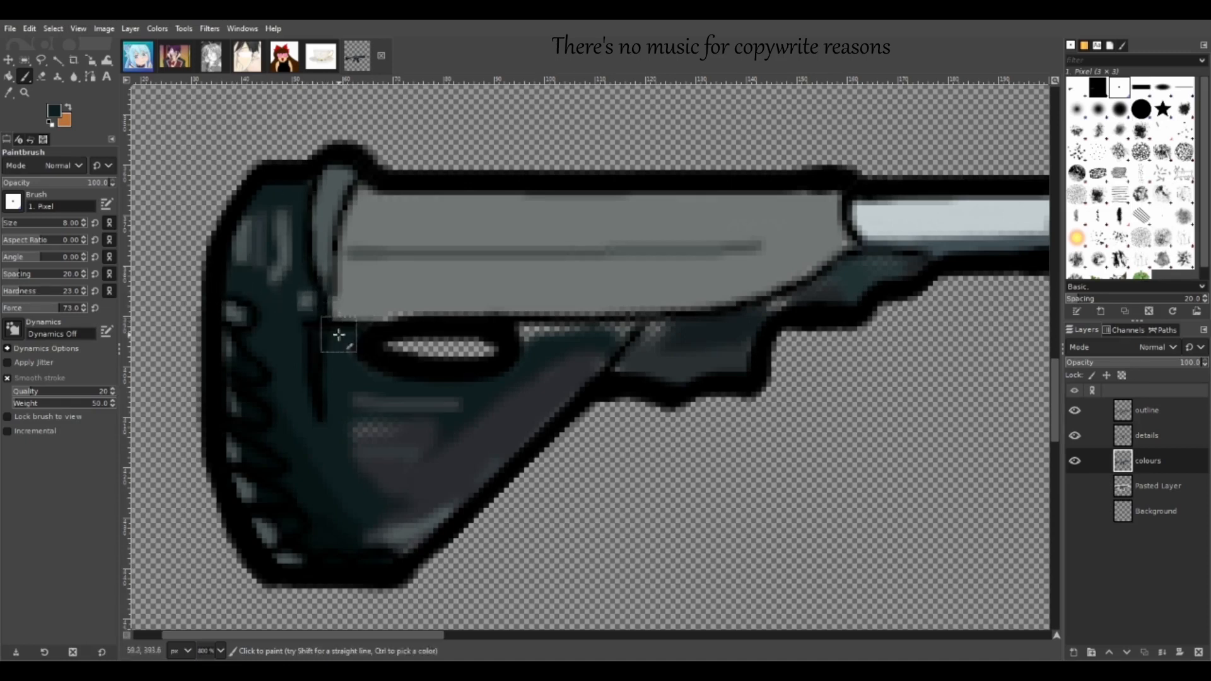
{"action": "left_click_drag", "start_coordinate": [540, 343], "coordinate": [646, 325]}
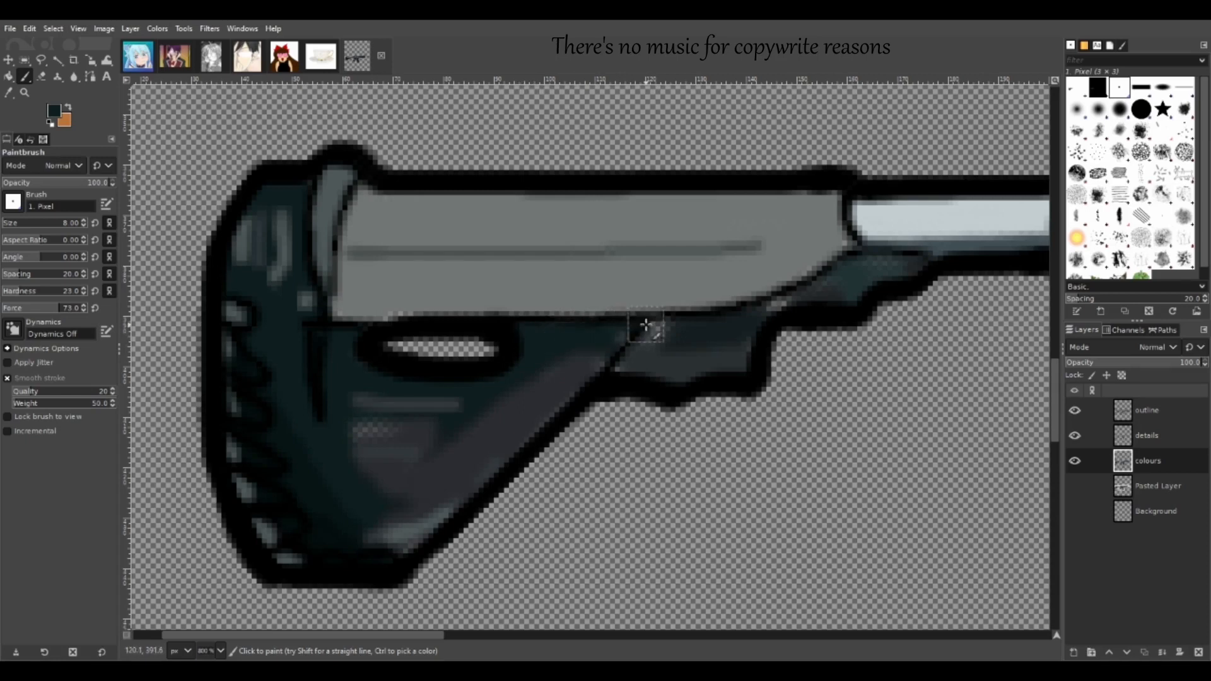
{"action": "left_click", "coordinate": [11, 95]}
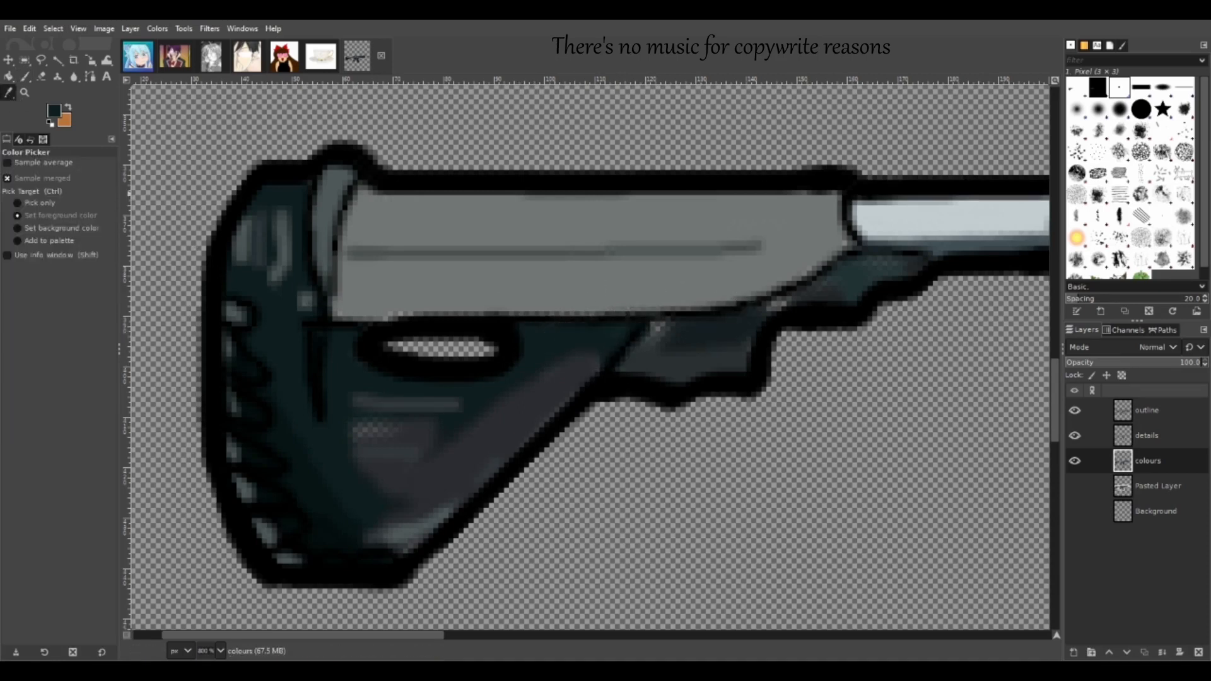
{"action": "left_click", "coordinate": [26, 76]}
{"action": "mouse_move", "coordinate": [672, 326]}
{"action": "left_mouse_down"}
{"action": "mouse_move", "coordinate": [652, 338]}
{"action": "mouse_move", "coordinate": [692, 331]}
{"action": "left_mouse_up"}
{"action": "mouse_move", "coordinate": [787, 298]}
{"action": "left_mouse_down"}
{"action": "mouse_move", "coordinate": [738, 329]}
{"action": "mouse_move", "coordinate": [773, 302]}
{"action": "left_mouse_up"}
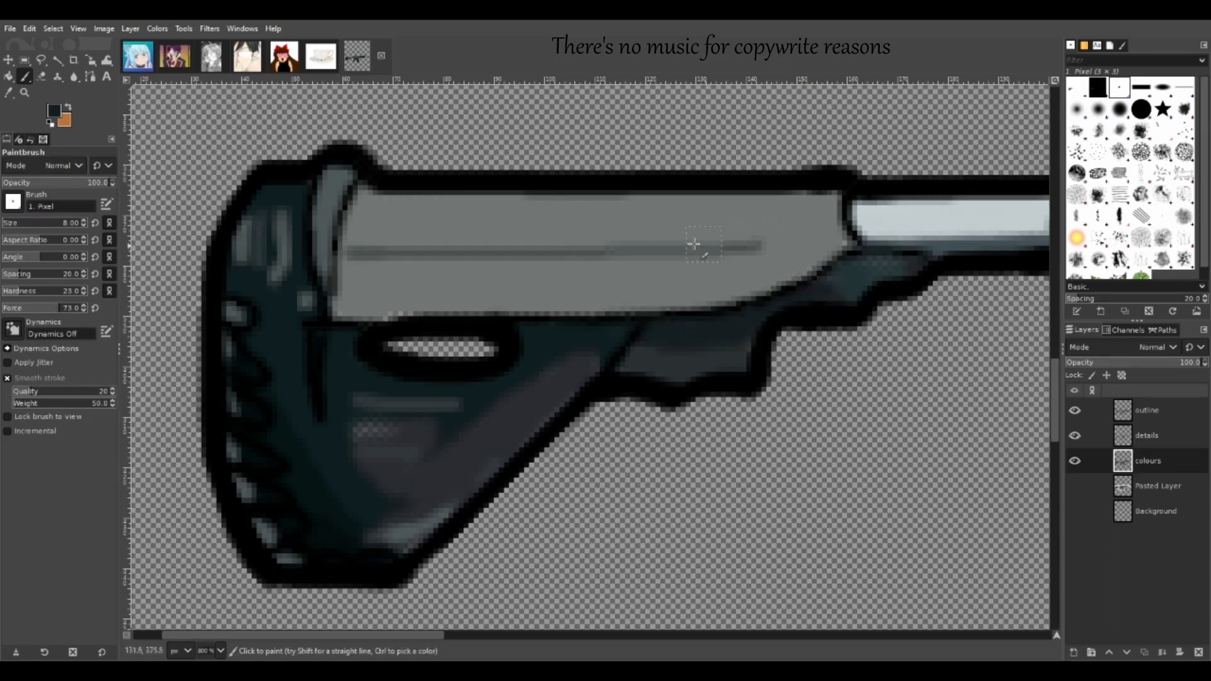
- Paint over the light gaps on the foremost notched underside piece with its sampled teal, and undo the stray stroke on the butt
{"action": "left_click", "coordinate": [9, 92]}
{"action": "left_click", "coordinate": [859, 278]}
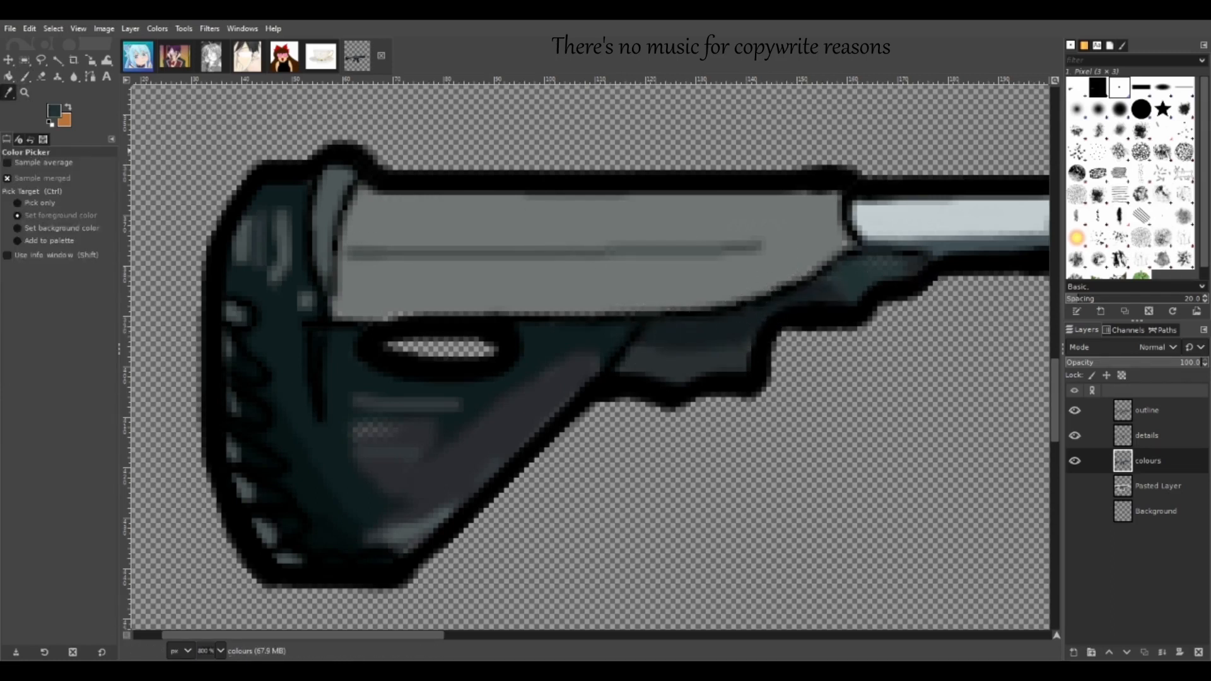
{"action": "left_click", "coordinate": [28, 77]}
{"action": "mouse_move", "coordinate": [897, 260]}
{"action": "left_mouse_down"}
{"action": "mouse_move", "coordinate": [853, 262]}
{"action": "mouse_move", "coordinate": [811, 297]}
{"action": "left_mouse_up"}
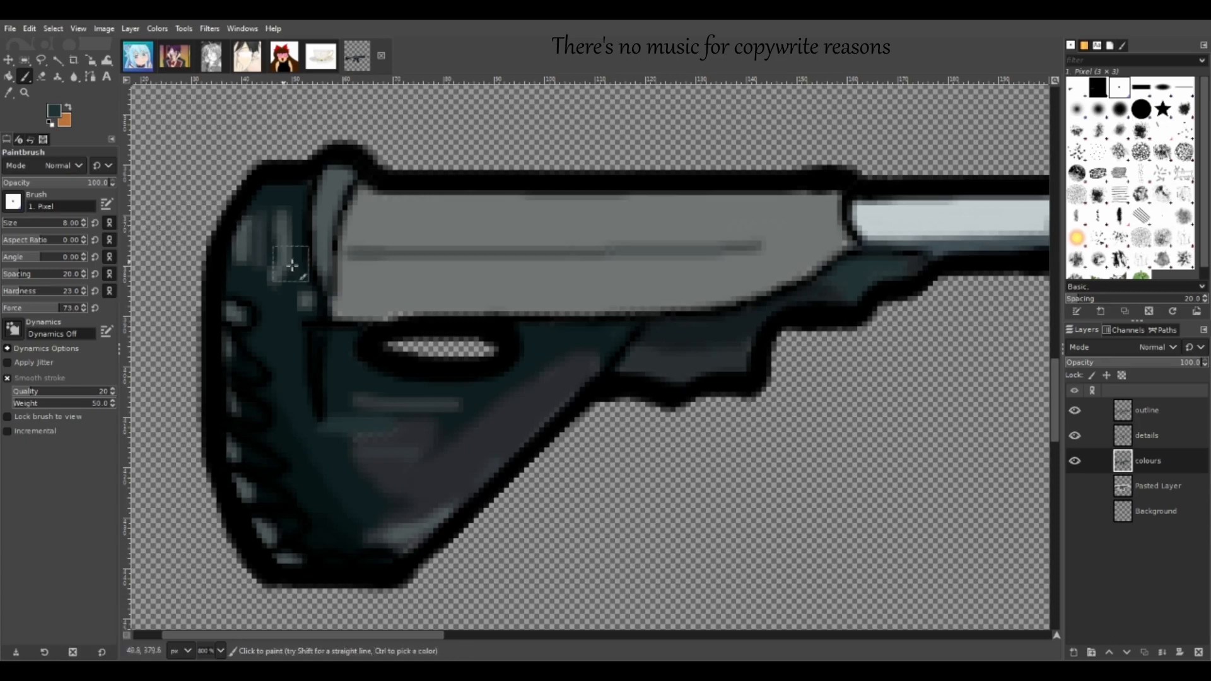
{"action": "key", "text": "ctrl+z"}
- Sample the dark purplish grey inside the butt and paint over the transparent gap in that patch
{"action": "left_click", "coordinate": [9, 92]}
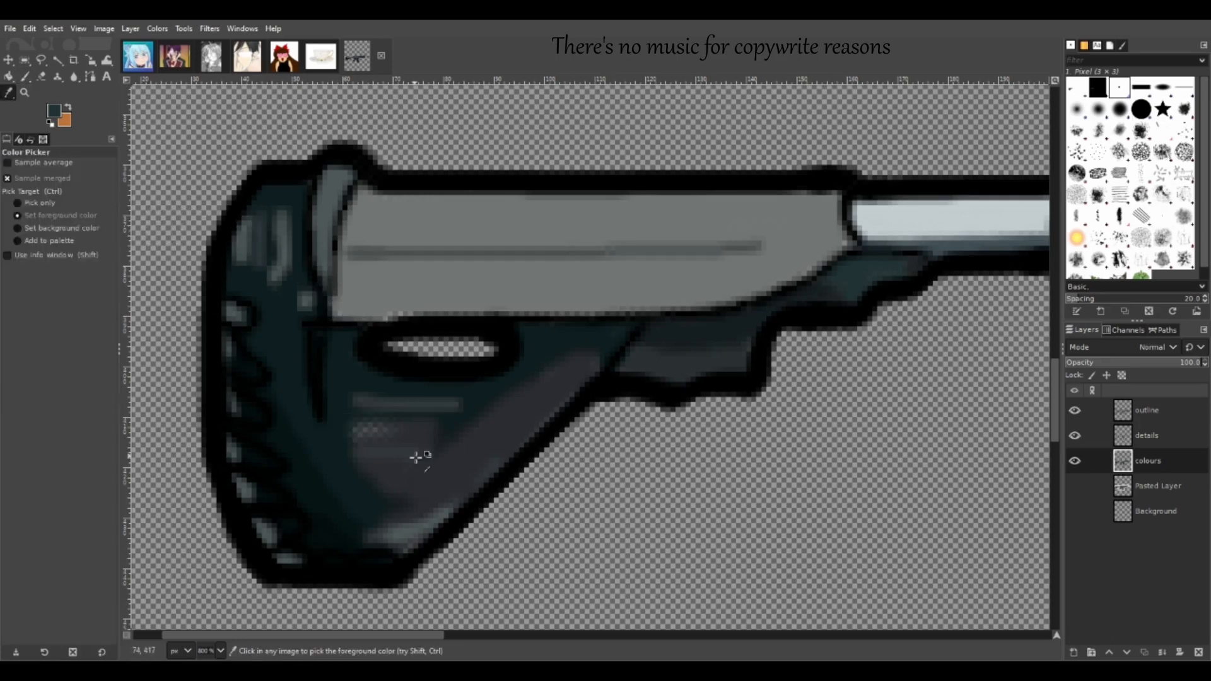
{"action": "left_click", "coordinate": [413, 438]}
{"action": "left_click", "coordinate": [25, 76]}
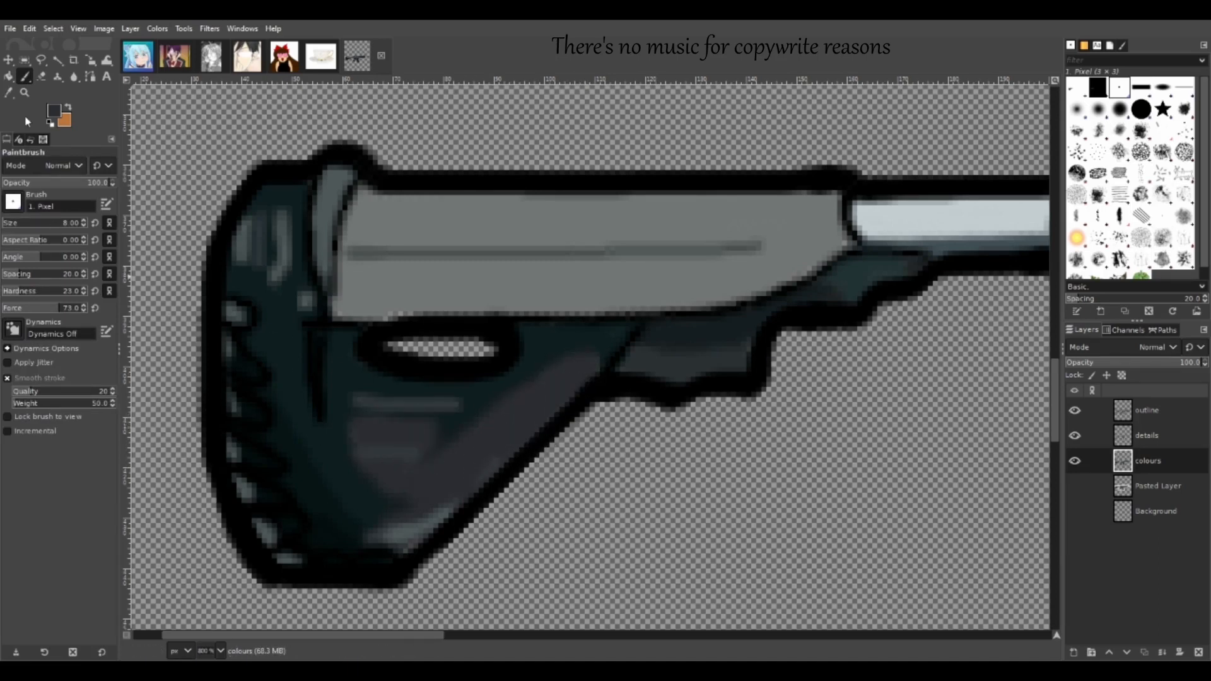
{"action": "key", "text": "o"}
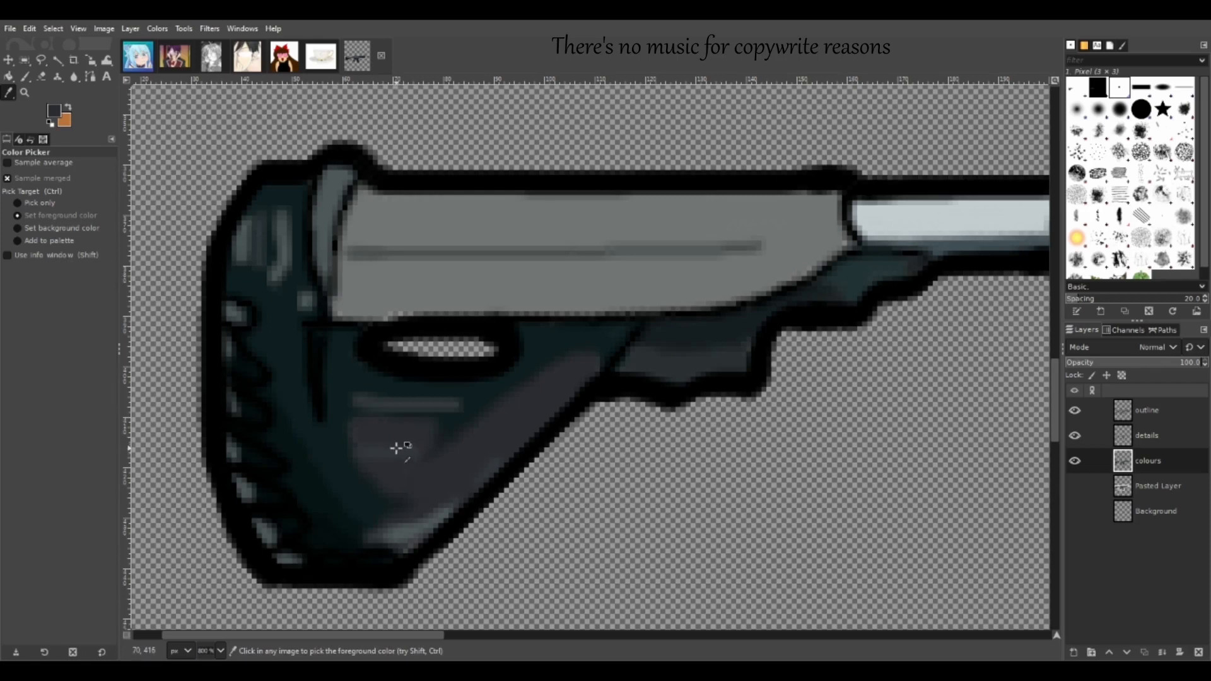
{"action": "key", "text": "p"}
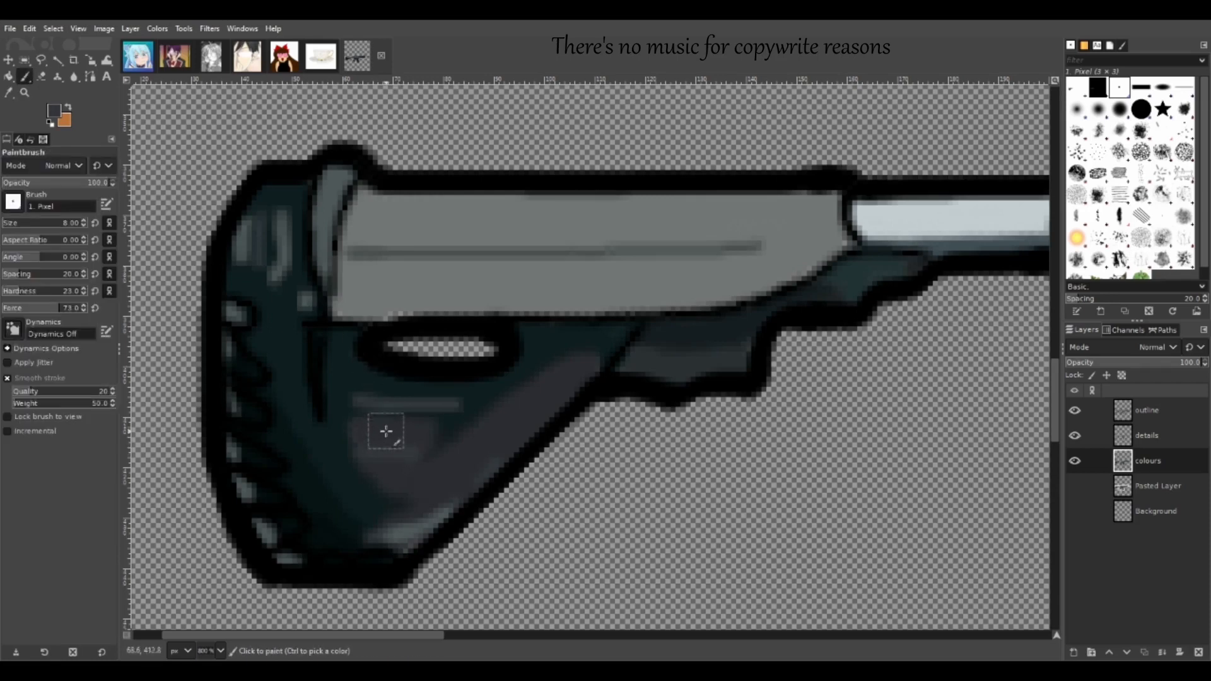
{"action": "mouse_move", "coordinate": [359, 429]}
{"action": "left_mouse_down"}
{"action": "mouse_move", "coordinate": [393, 450]}
{"action": "mouse_move", "coordinate": [441, 428]}
{"action": "mouse_move", "coordinate": [412, 459]}
{"action": "mouse_move", "coordinate": [441, 454]}
{"action": "left_mouse_up"}
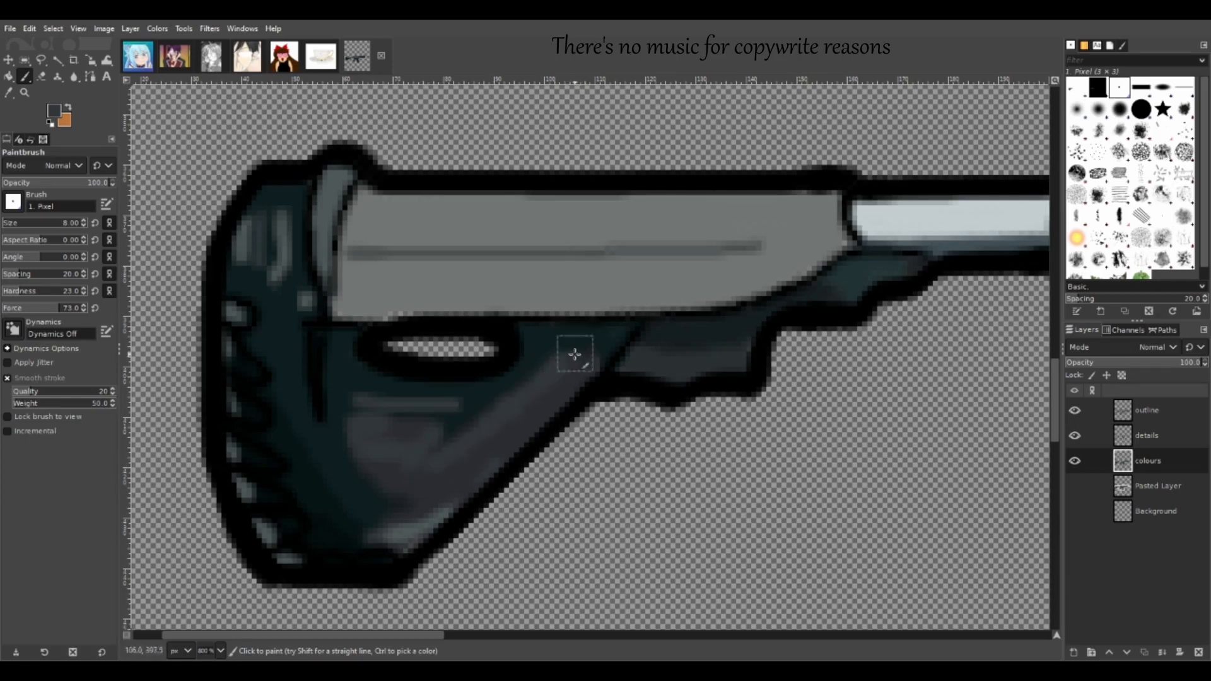
- Paint grey shading along the butt's diagonal lower edge and its lower corner, undoing the unwanted strokes
{"action": "mouse_move", "coordinate": [591, 380]}
{"action": "left_mouse_down"}
{"action": "mouse_move", "coordinate": [397, 548]}
{"action": "mouse_move", "coordinate": [432, 536]}
{"action": "mouse_move", "coordinate": [530, 445]}
{"action": "mouse_move", "coordinate": [415, 542]}
{"action": "mouse_move", "coordinate": [444, 530]}
{"action": "mouse_move", "coordinate": [546, 425]}
{"action": "mouse_move", "coordinate": [423, 536]}
{"action": "mouse_move", "coordinate": [445, 496]}
{"action": "mouse_move", "coordinate": [420, 492]}
{"action": "mouse_move", "coordinate": [370, 514]}
{"action": "mouse_move", "coordinate": [421, 470]}
{"action": "left_mouse_up"}
{"action": "key", "text": "ctrl+z"}
{"action": "left_click_drag", "start_coordinate": [396, 510], "coordinate": [368, 533]}
{"action": "key", "text": "ctrl+z"}
{"action": "mouse_move", "coordinate": [418, 500]}
{"action": "left_mouse_down"}
{"action": "mouse_move", "coordinate": [358, 541]}
{"action": "mouse_move", "coordinate": [447, 511]}
{"action": "left_mouse_up"}
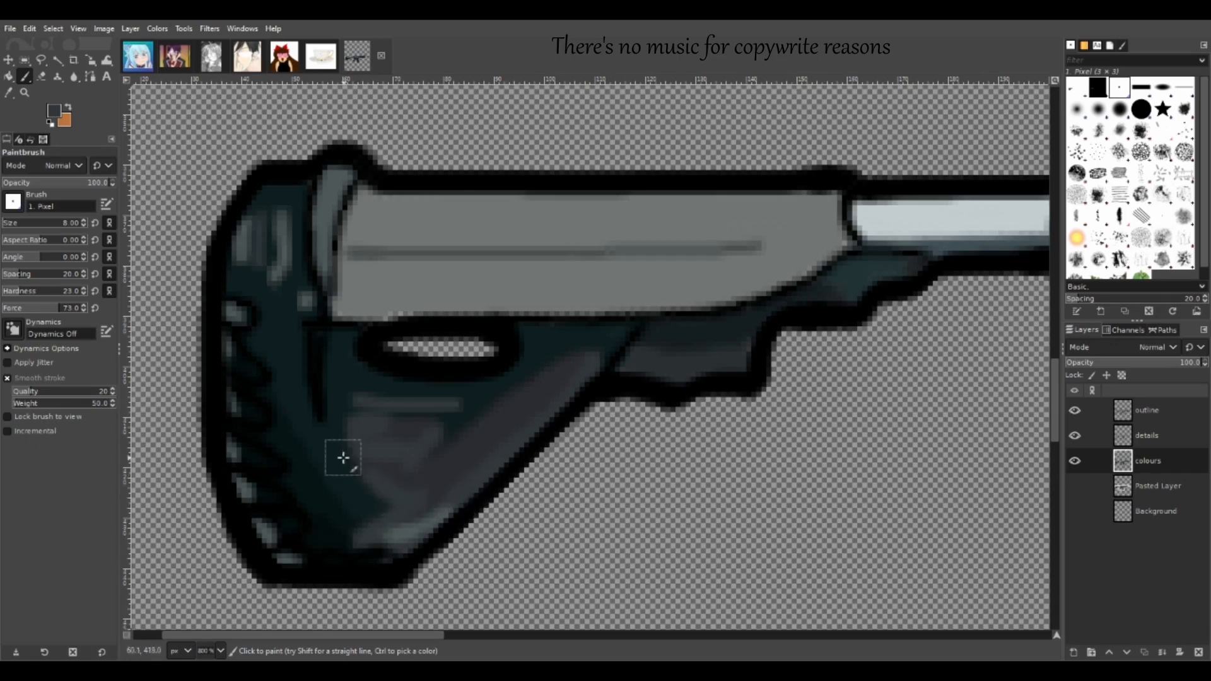
{"action": "key", "text": "ctrl+z"}
- Resample the dark grey inside the butt and touch up the shading of the rounded patch below the slot
{"action": "key", "text": "o"}
{"action": "key", "text": "p"}
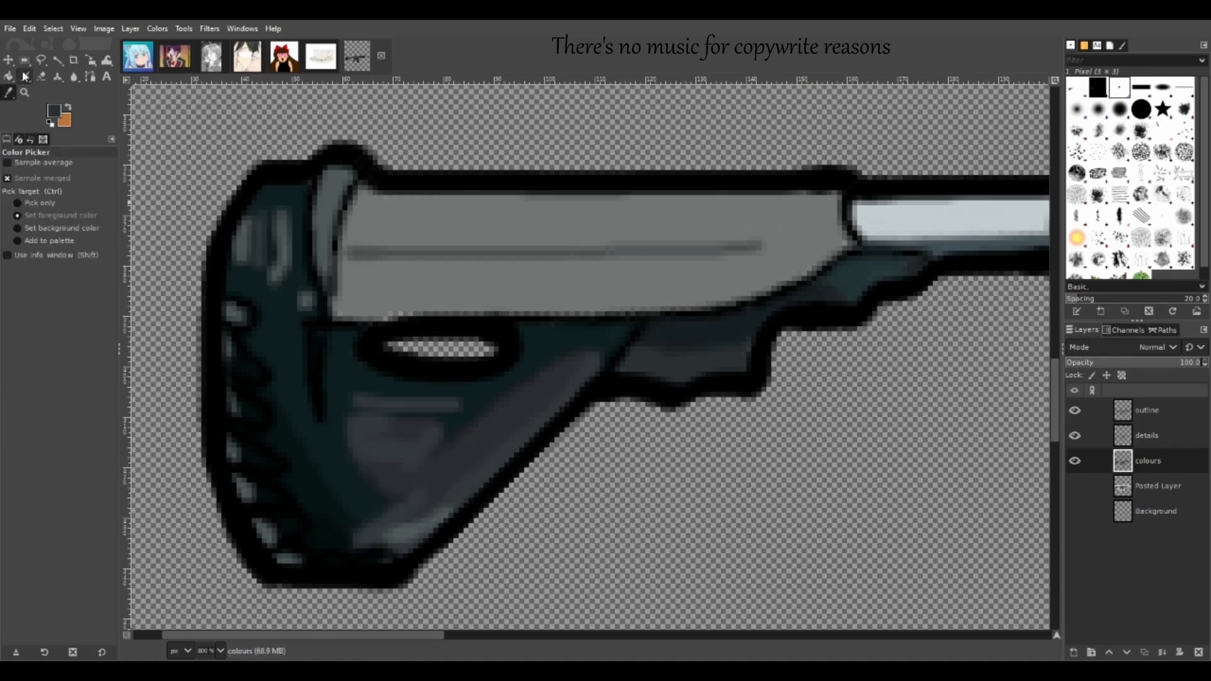
{"action": "left_click", "coordinate": [399, 446]}
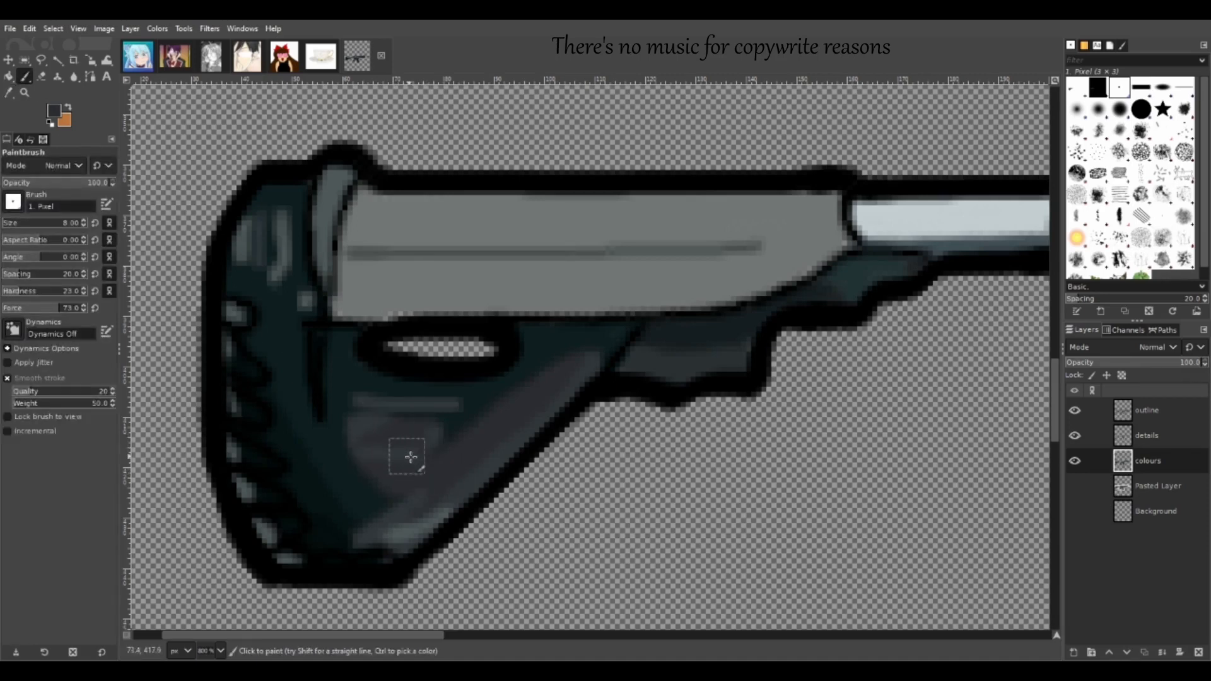
- On the colours layer, sample the stock panel's grey and touch up the panel's lower edge, undoing the stroke near its front end
{"action": "left_click", "coordinate": [1148, 436]}
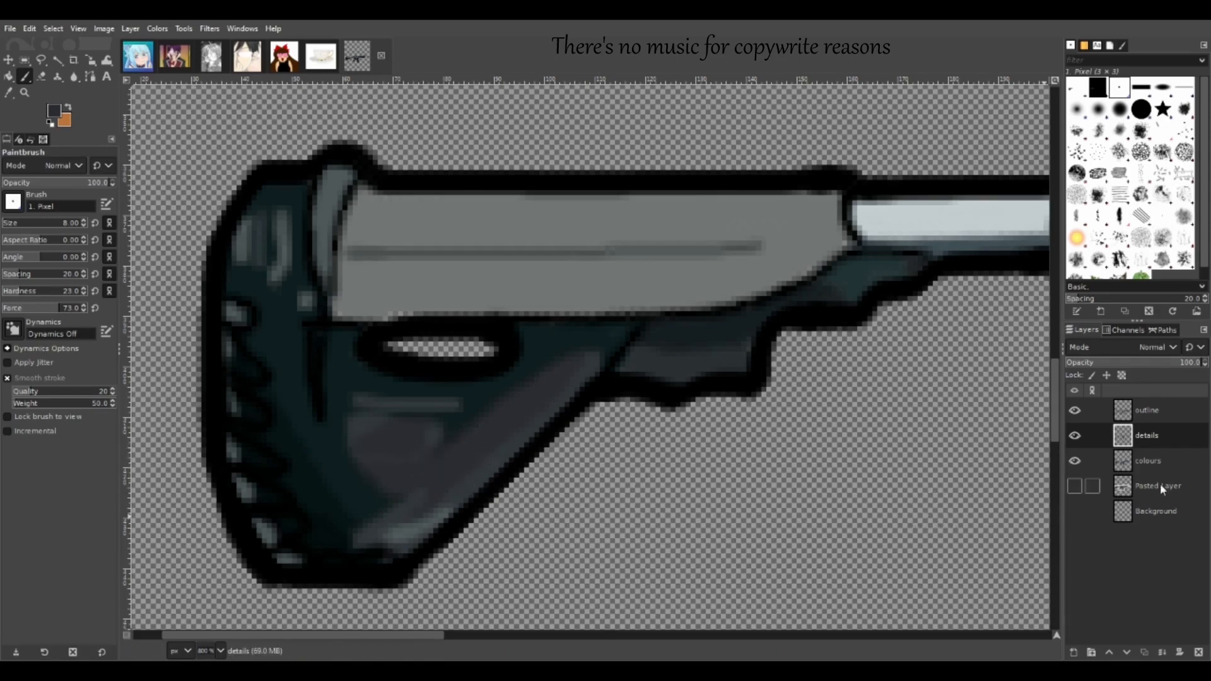
{"action": "left_click", "coordinate": [1149, 464]}
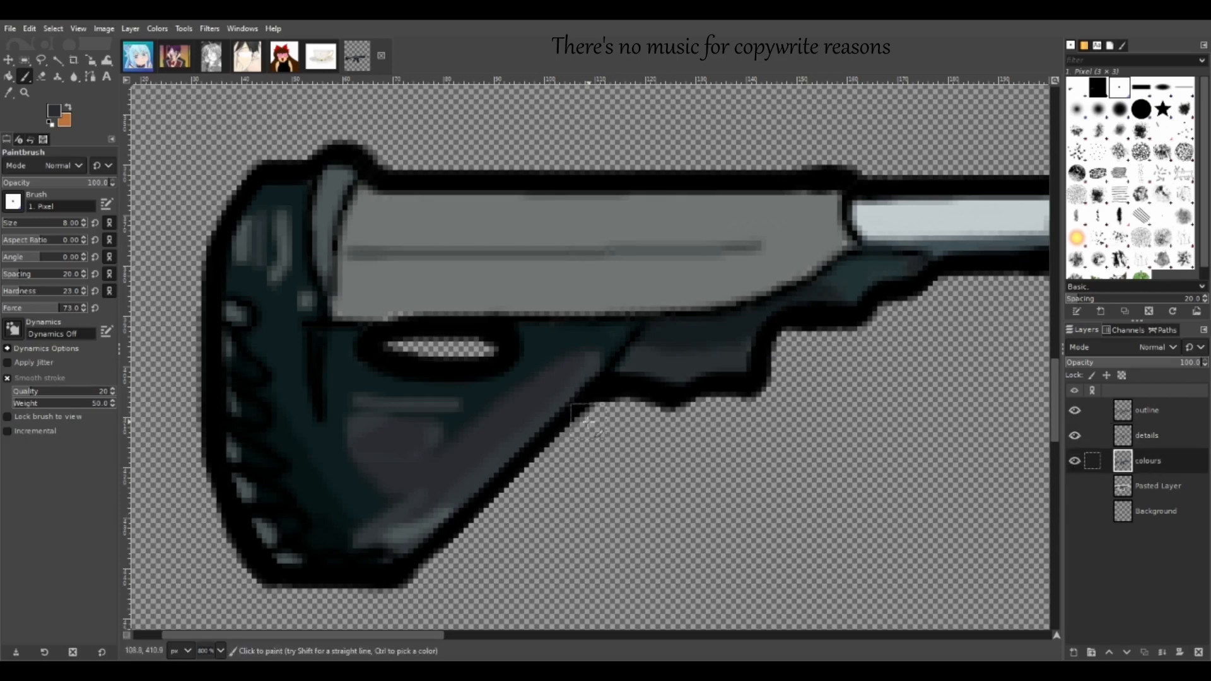
{"action": "left_click", "coordinate": [9, 93]}
{"action": "left_click", "coordinate": [565, 286]}
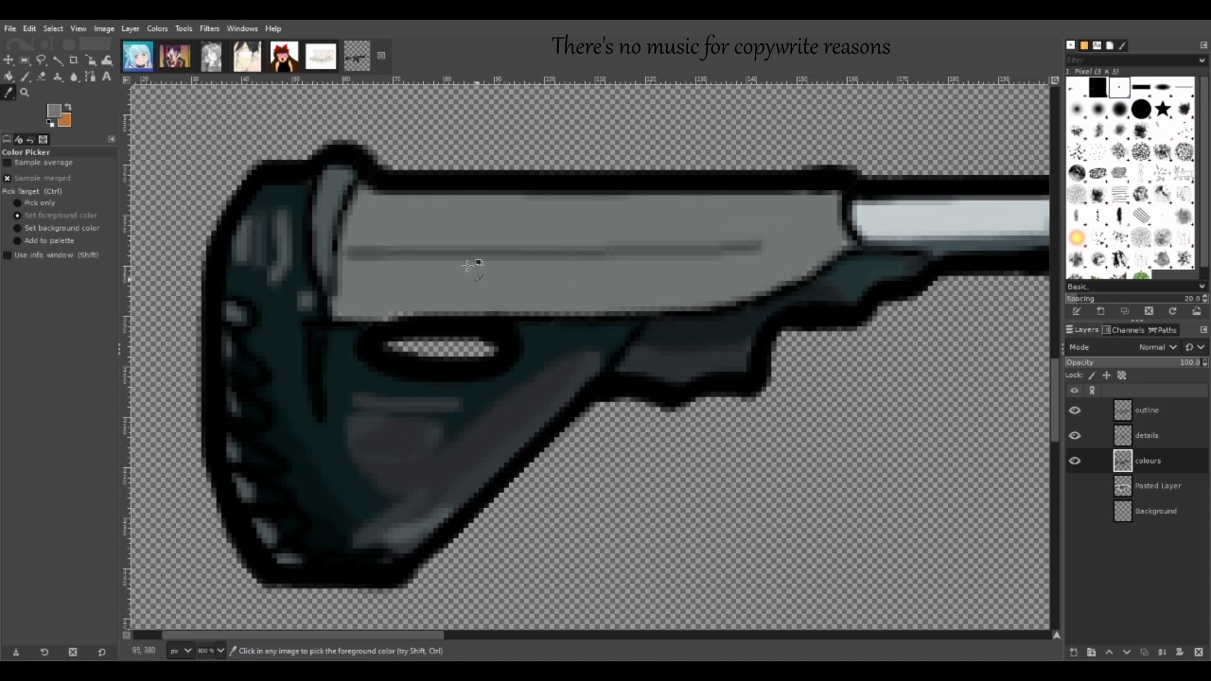
{"action": "left_click", "coordinate": [26, 76]}
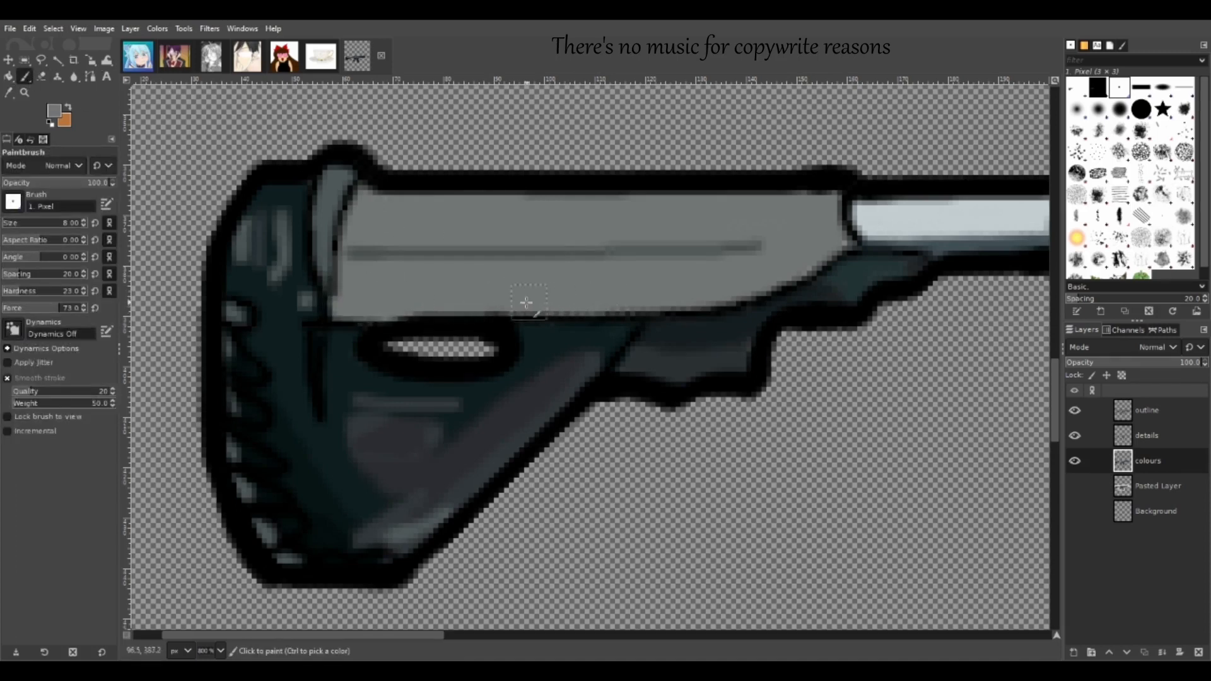
{"action": "left_click_drag", "start_coordinate": [810, 275], "coordinate": [849, 250]}
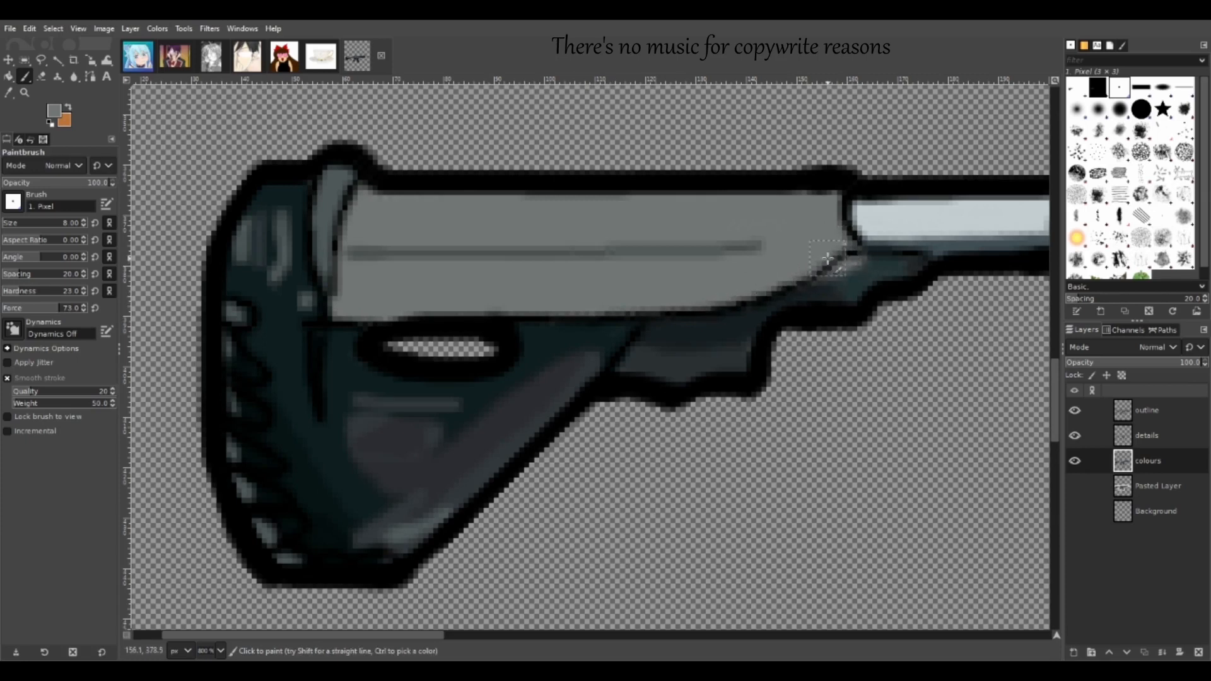
{"action": "key", "text": "ctrl+z"}
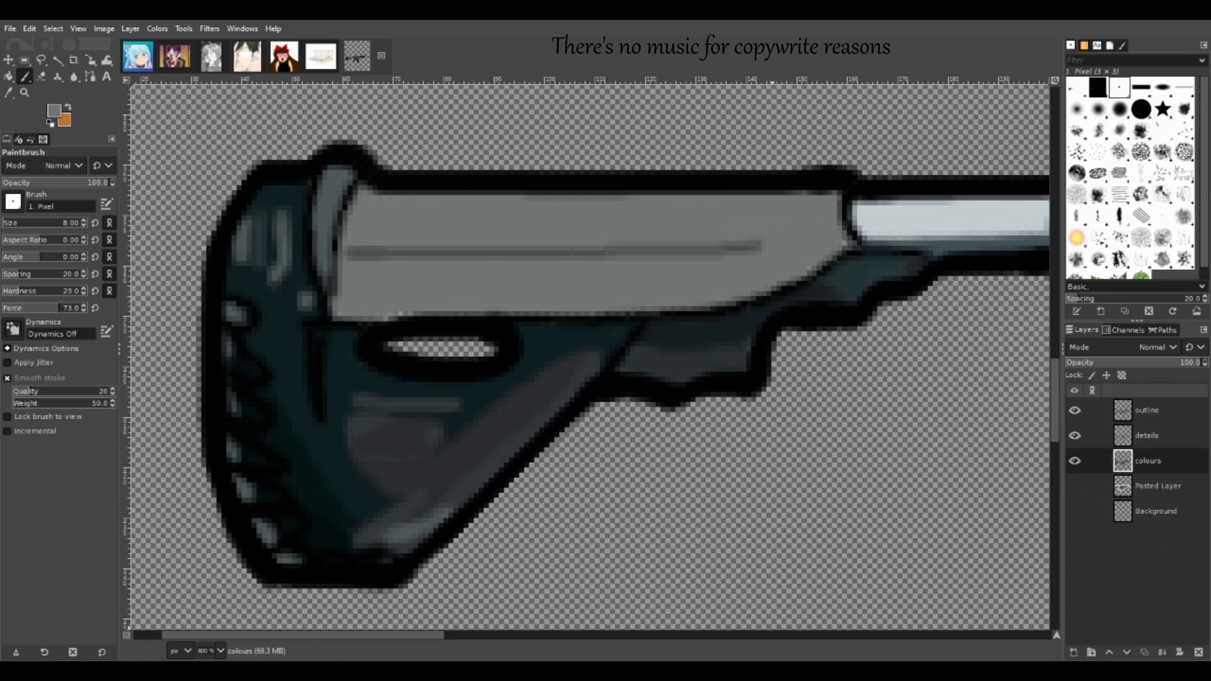
- Show the Pasted Layer reference and toggle the colours layer's visibility to compare the whole rifle's colouring with it
{"action": "left_click_drag", "start_coordinate": [415, 636], "coordinate": [529, 636]}
{"action": "scroll", "coordinate": [599, 473], "scroll_direction": "down", "scroll_amount": 10}
{"action": "scroll", "coordinate": [592, 455], "scroll_direction": "up", "scroll_amount": 5}
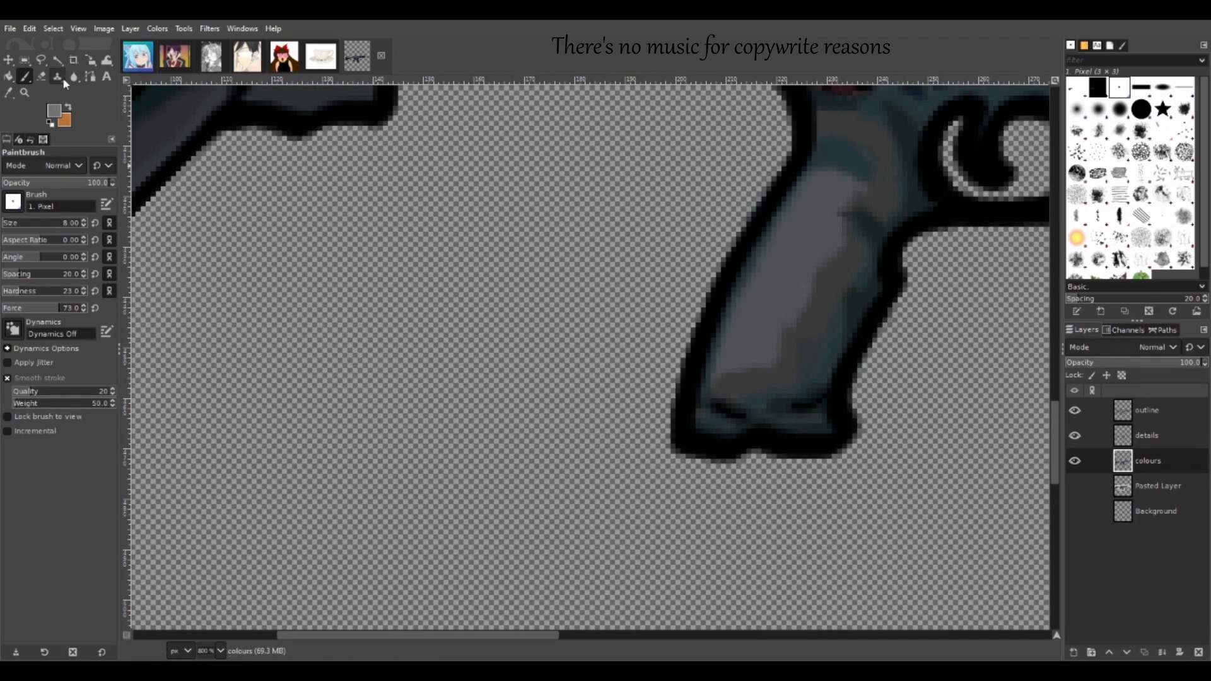
{"action": "left_click", "coordinate": [24, 92]}
{"action": "scroll", "coordinate": [323, 208], "scroll_direction": "down", "scroll_amount": 5}
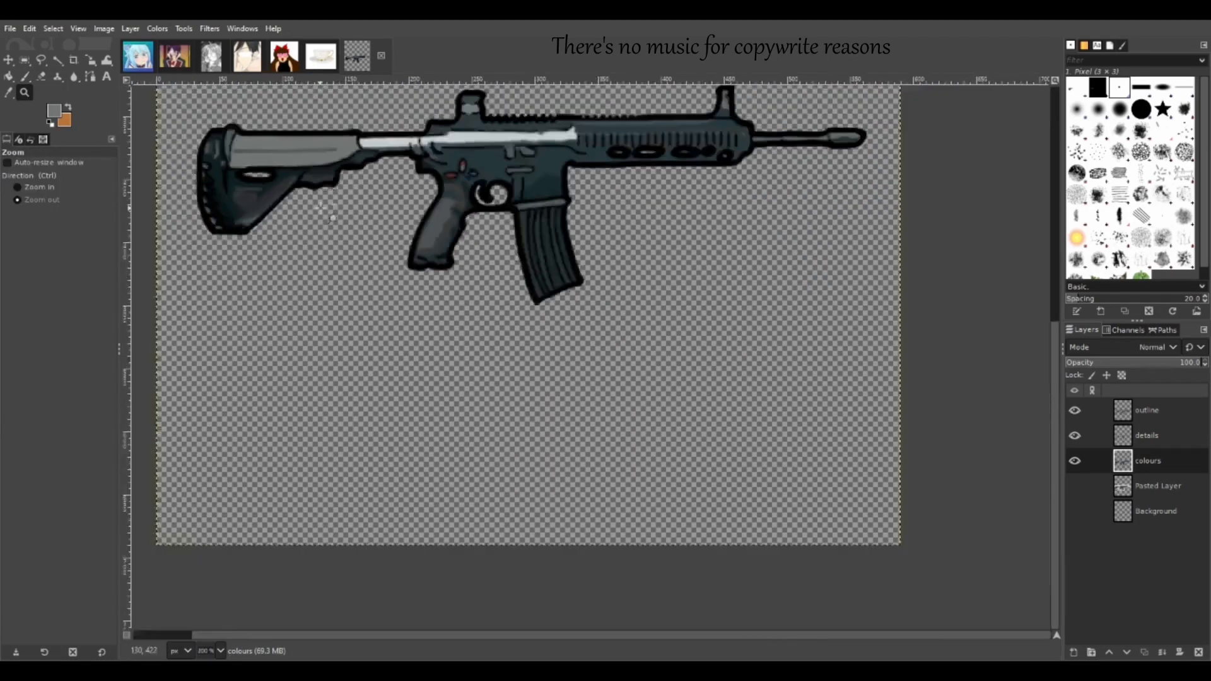
{"action": "scroll", "coordinate": [1054, 486], "scroll_direction": "up", "scroll_amount": 4}
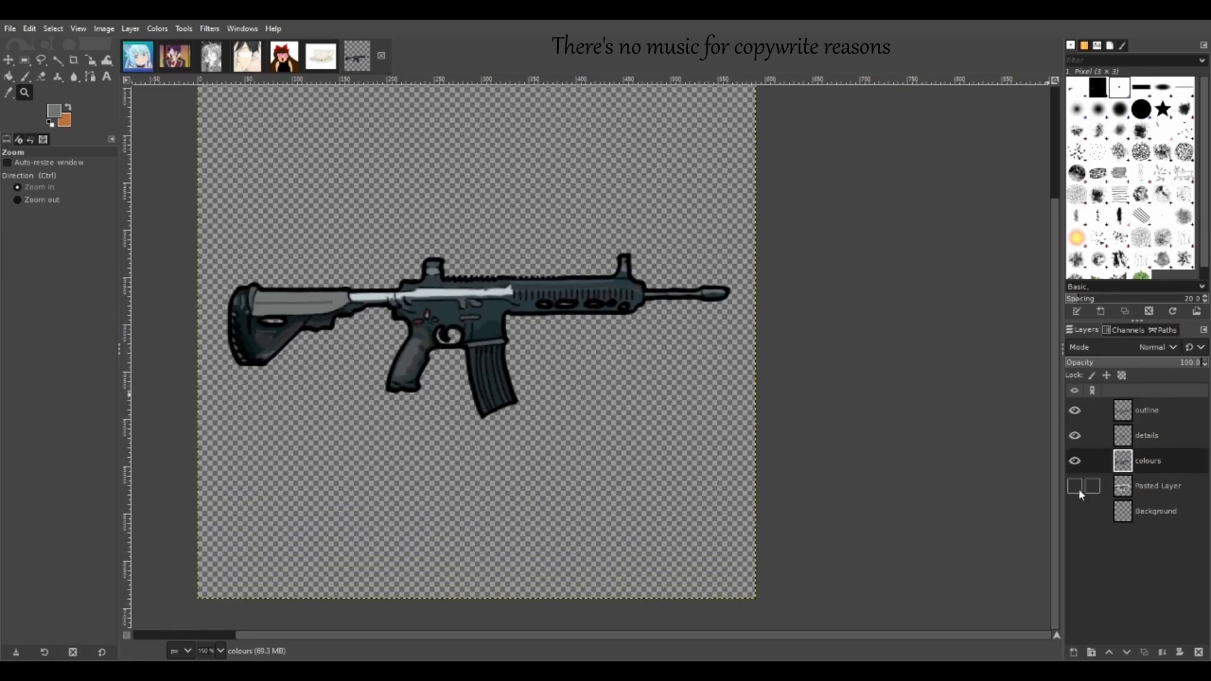
{"action": "left_click", "coordinate": [1074, 487]}
{"action": "left_click", "coordinate": [1074, 460]}
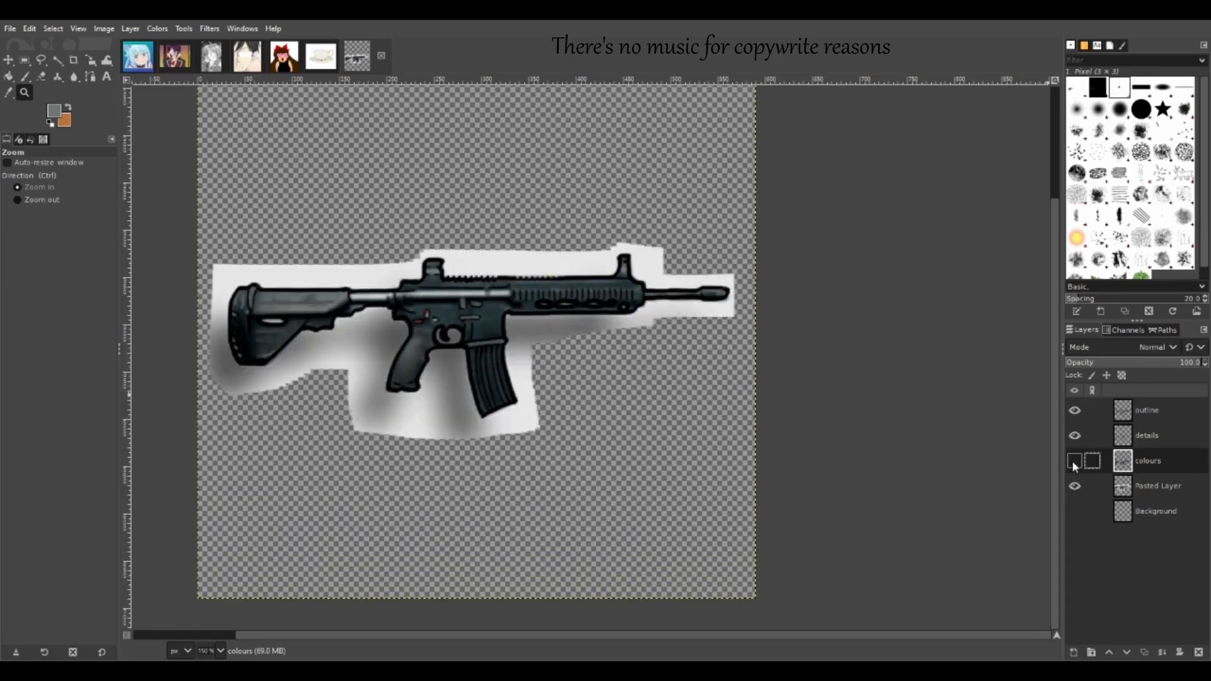
{"action": "left_click", "coordinate": [1073, 461]}
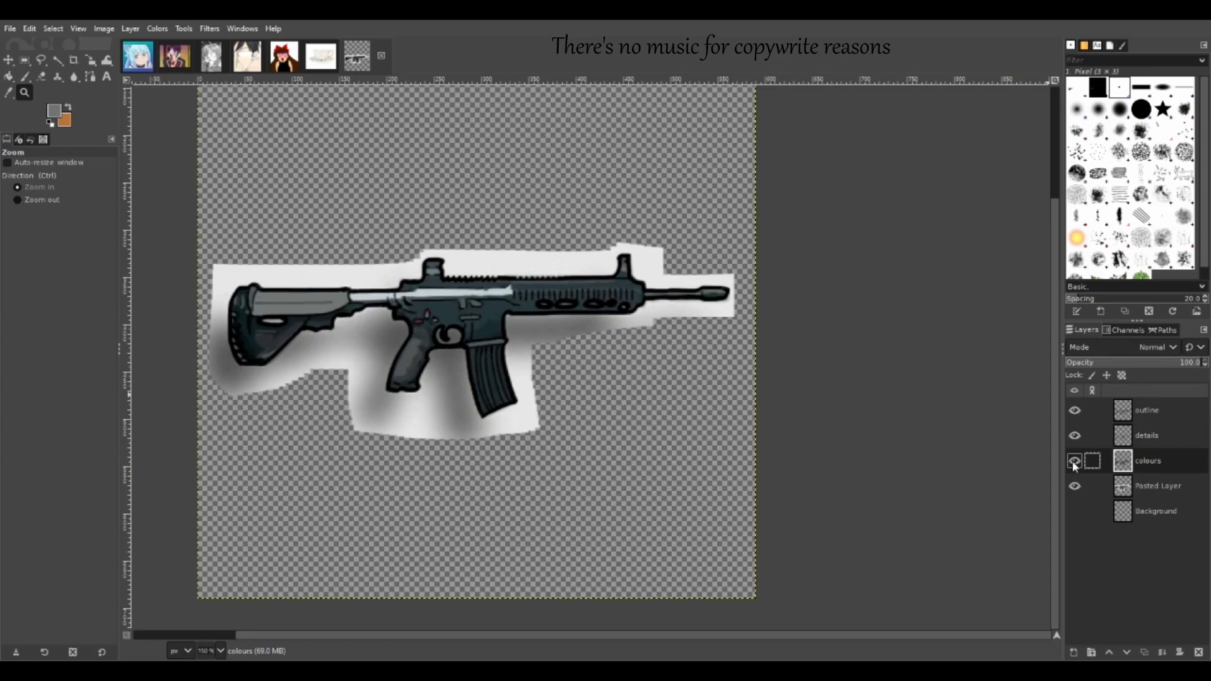
{"action": "left_click", "coordinate": [1074, 460]}
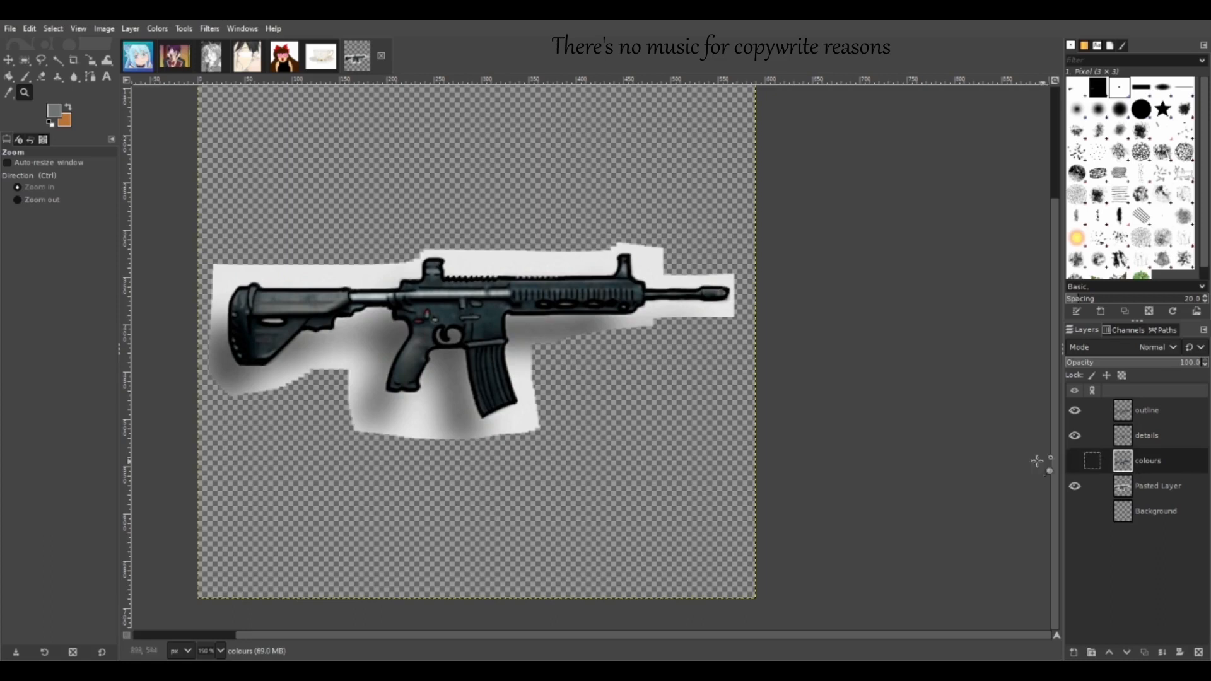
{"action": "left_click", "coordinate": [1074, 461]}
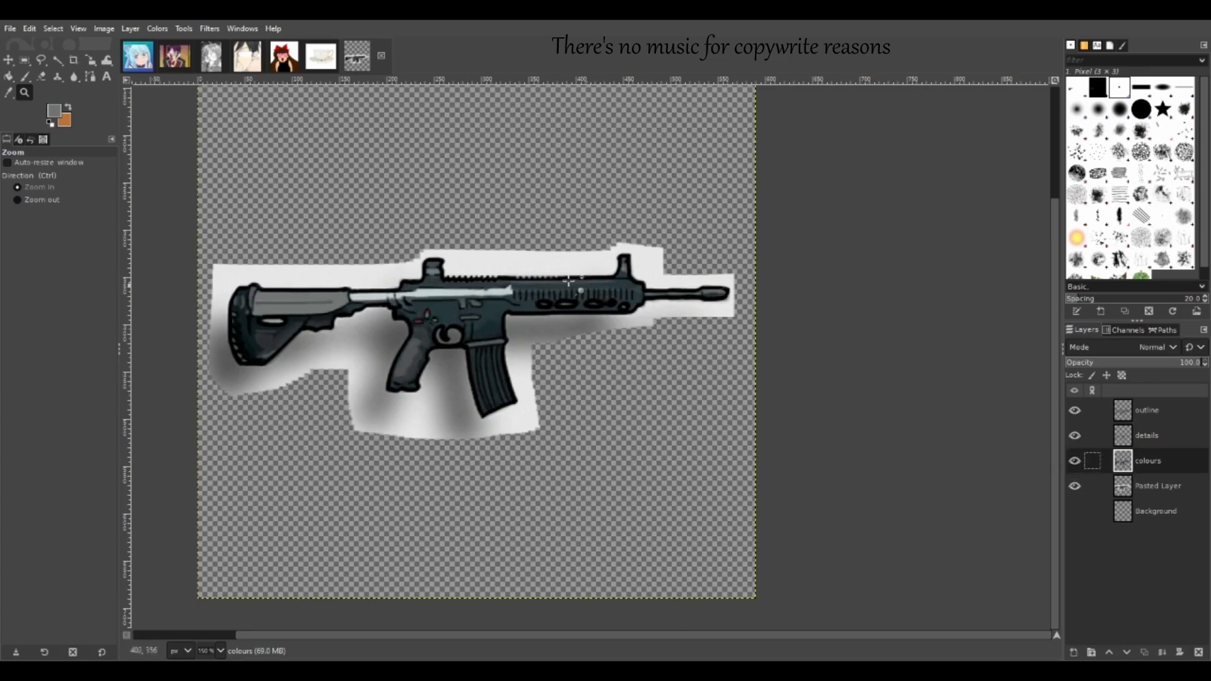
- Set up the Blur tool with smooth stroke enabled, size 21 and rate 68.8
{"action": "left_click", "coordinate": [75, 77]}
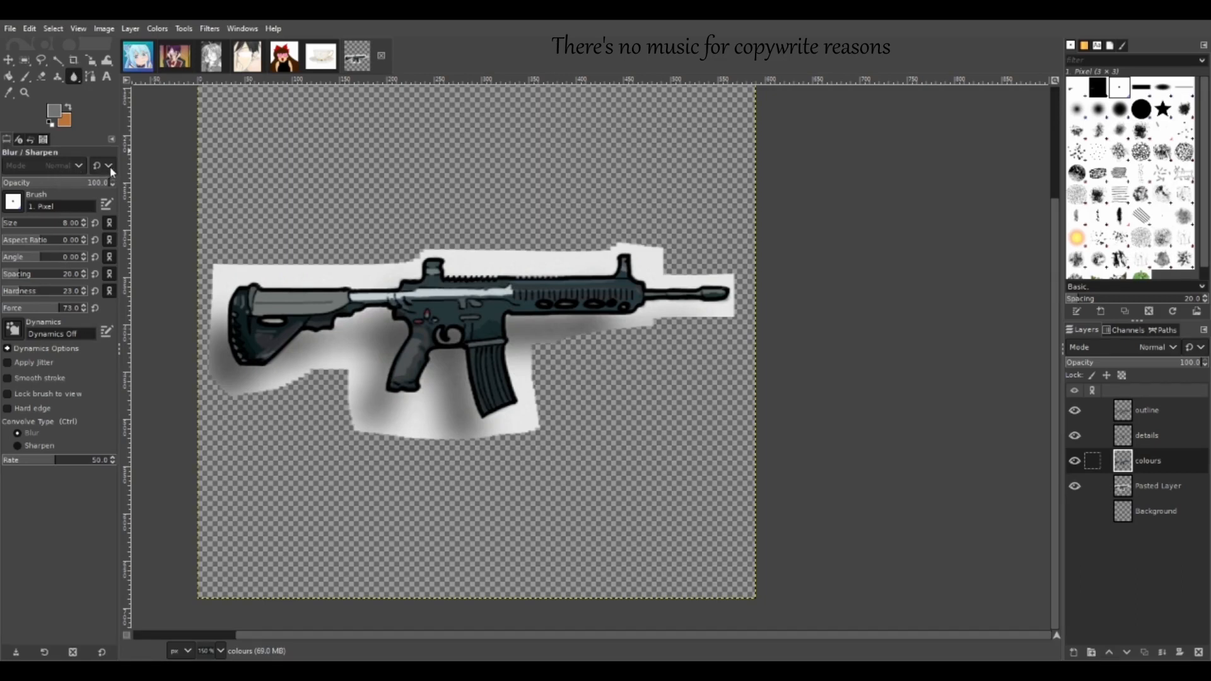
{"action": "left_click", "coordinate": [28, 379]}
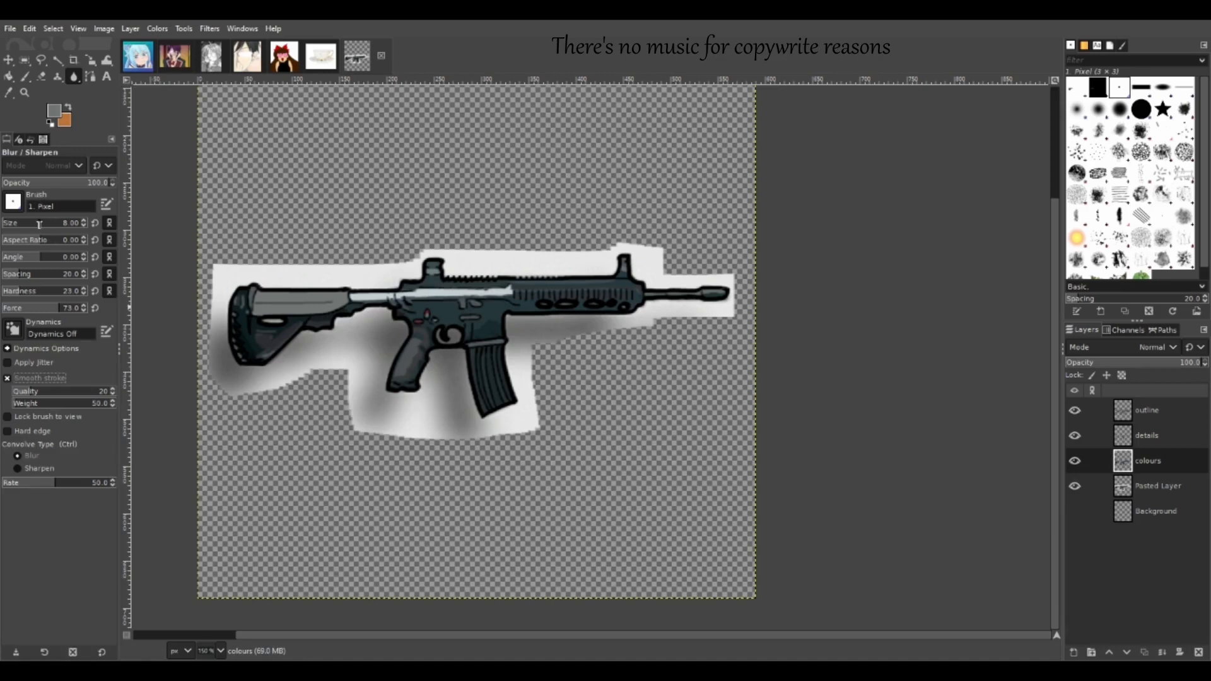
{"action": "left_click", "coordinate": [74, 477]}
{"action": "key", "text": "z"}
{"action": "left_click_drag", "start_coordinate": [189, 211], "coordinate": [781, 505]}
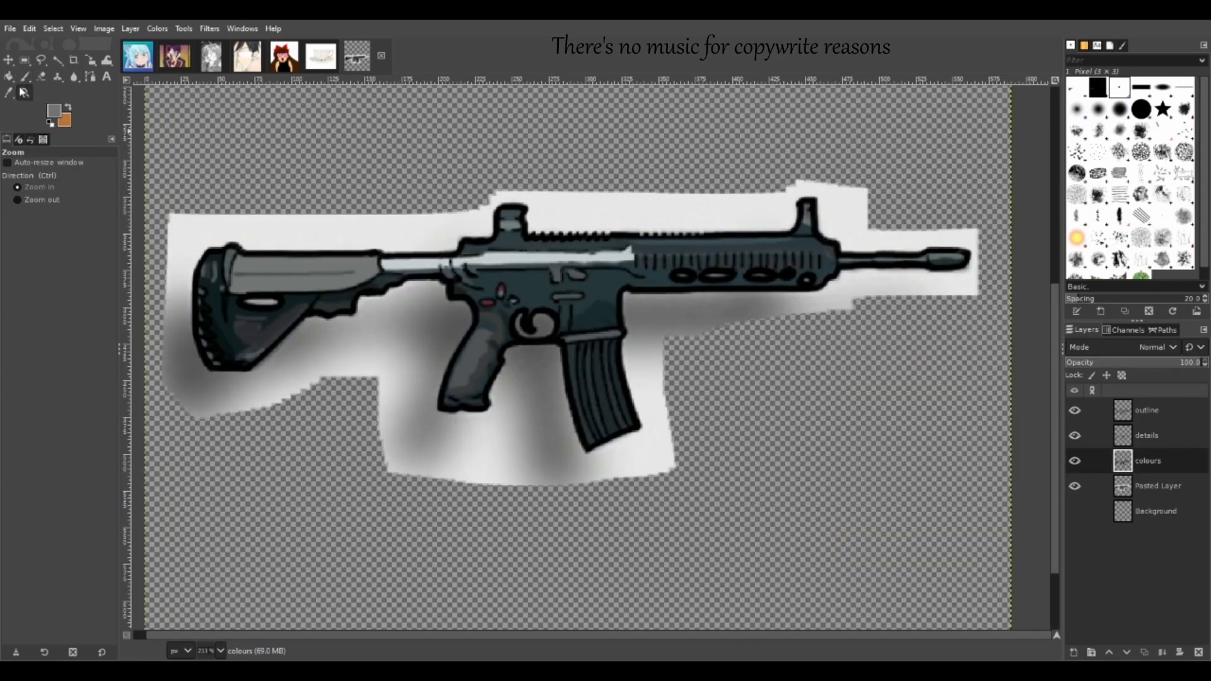
{"action": "left_click", "coordinate": [73, 77]}
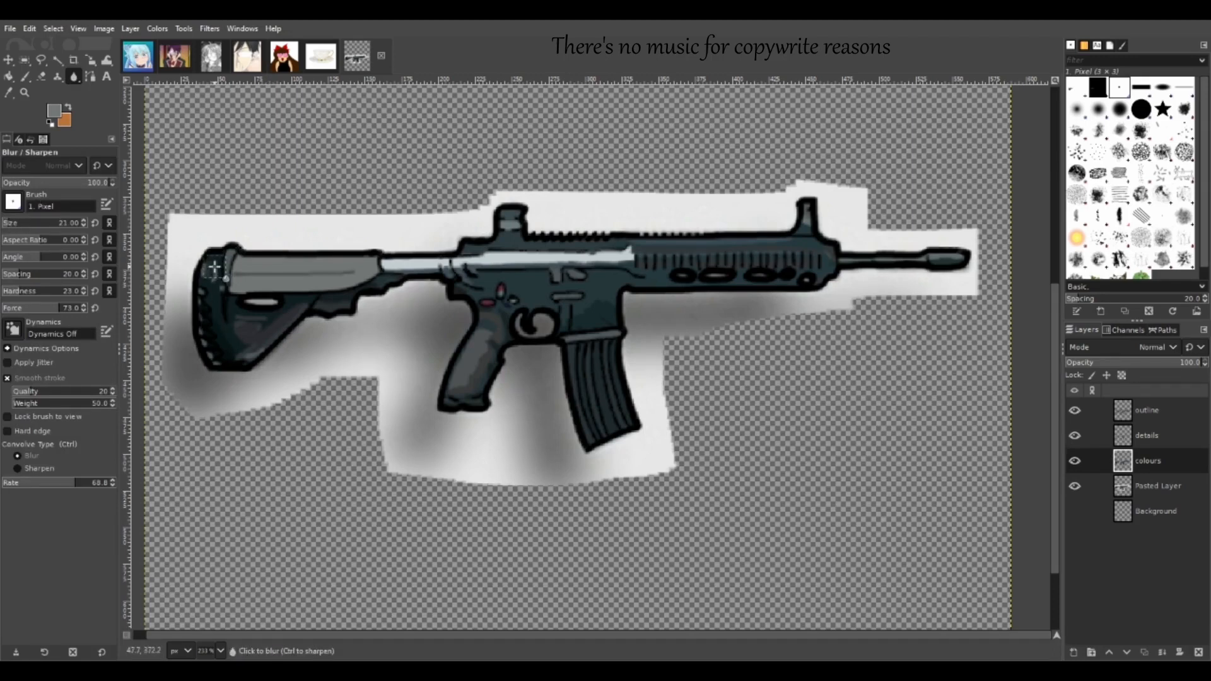
- Blur the colour transitions across the butt, the light tube and receiver highlight, the grip and the barrel
{"action": "mouse_move", "coordinate": [224, 362]}
{"action": "left_mouse_down"}
{"action": "mouse_move", "coordinate": [216, 298]}
{"action": "mouse_move", "coordinate": [230, 318]}
{"action": "mouse_move", "coordinate": [294, 305]}
{"action": "mouse_move", "coordinate": [261, 350]}
{"action": "mouse_move", "coordinate": [260, 326]}
{"action": "mouse_move", "coordinate": [301, 313]}
{"action": "mouse_move", "coordinate": [219, 263]}
{"action": "mouse_move", "coordinate": [209, 289]}
{"action": "mouse_move", "coordinate": [230, 308]}
{"action": "mouse_move", "coordinate": [351, 302]}
{"action": "mouse_move", "coordinate": [342, 297]}
{"action": "mouse_move", "coordinate": [392, 280]}
{"action": "mouse_move", "coordinate": [352, 306]}
{"action": "mouse_move", "coordinate": [209, 318]}
{"action": "mouse_move", "coordinate": [233, 357]}
{"action": "mouse_move", "coordinate": [223, 318]}
{"action": "mouse_move", "coordinate": [228, 344]}
{"action": "mouse_move", "coordinate": [217, 334]}
{"action": "mouse_move", "coordinate": [236, 269]}
{"action": "left_mouse_up"}
{"action": "mouse_move", "coordinate": [391, 267]}
{"action": "left_mouse_down"}
{"action": "mouse_move", "coordinate": [571, 272]}
{"action": "mouse_move", "coordinate": [551, 256]}
{"action": "mouse_move", "coordinate": [578, 248]}
{"action": "mouse_move", "coordinate": [530, 244]}
{"action": "mouse_move", "coordinate": [515, 258]}
{"action": "mouse_move", "coordinate": [549, 271]}
{"action": "mouse_move", "coordinate": [502, 262]}
{"action": "mouse_move", "coordinate": [541, 249]}
{"action": "mouse_move", "coordinate": [478, 240]}
{"action": "mouse_move", "coordinate": [527, 211]}
{"action": "mouse_move", "coordinate": [485, 221]}
{"action": "mouse_move", "coordinate": [559, 246]}
{"action": "mouse_move", "coordinate": [715, 248]}
{"action": "mouse_move", "coordinate": [701, 242]}
{"action": "mouse_move", "coordinate": [778, 227]}
{"action": "mouse_move", "coordinate": [664, 252]}
{"action": "mouse_move", "coordinate": [841, 257]}
{"action": "mouse_move", "coordinate": [692, 255]}
{"action": "mouse_move", "coordinate": [823, 260]}
{"action": "mouse_move", "coordinate": [787, 270]}
{"action": "mouse_move", "coordinate": [772, 257]}
{"action": "mouse_move", "coordinate": [695, 282]}
{"action": "mouse_move", "coordinate": [645, 252]}
{"action": "left_mouse_up"}
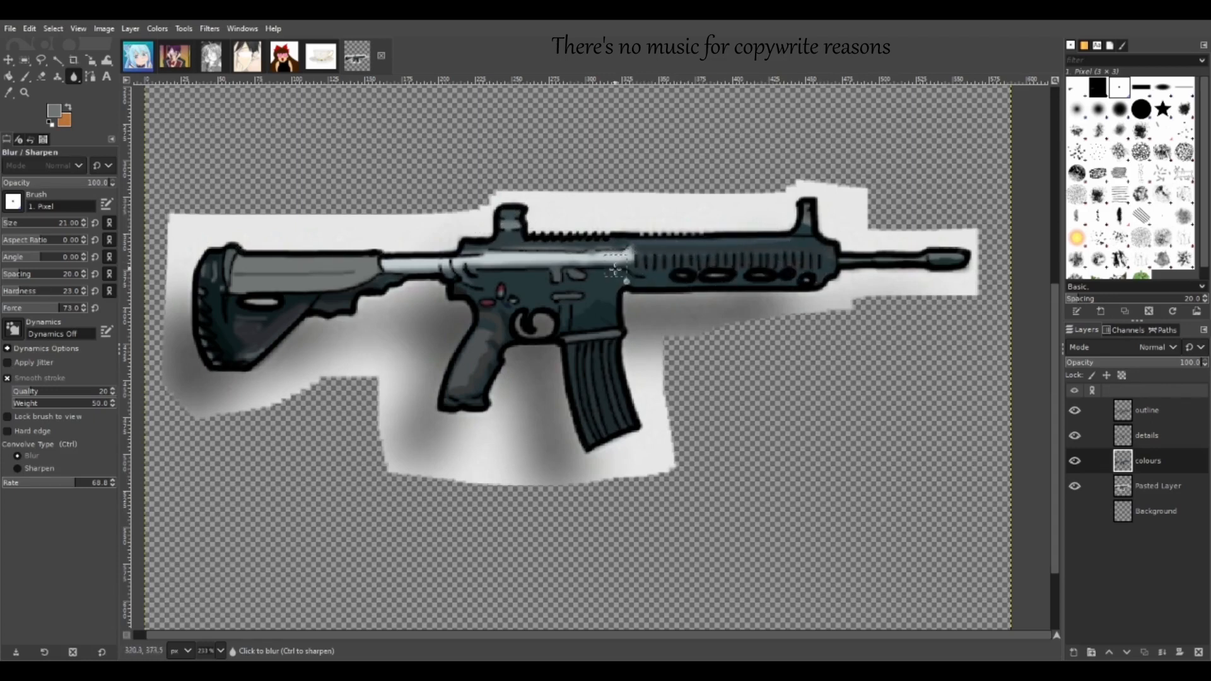
{"action": "mouse_move", "coordinate": [504, 336]}
{"action": "left_mouse_down"}
{"action": "mouse_move", "coordinate": [435, 357]}
{"action": "mouse_move", "coordinate": [478, 394]}
{"action": "mouse_move", "coordinate": [453, 403]}
{"action": "mouse_move", "coordinate": [448, 388]}
{"action": "mouse_move", "coordinate": [493, 343]}
{"action": "mouse_move", "coordinate": [489, 313]}
{"action": "mouse_move", "coordinate": [490, 329]}
{"action": "mouse_move", "coordinate": [445, 380]}
{"action": "mouse_move", "coordinate": [463, 376]}
{"action": "mouse_move", "coordinate": [462, 405]}
{"action": "mouse_move", "coordinate": [511, 302]}
{"action": "mouse_move", "coordinate": [449, 290]}
{"action": "mouse_move", "coordinate": [556, 293]}
{"action": "mouse_move", "coordinate": [577, 325]}
{"action": "mouse_move", "coordinate": [613, 310]}
{"action": "mouse_move", "coordinate": [615, 324]}
{"action": "mouse_move", "coordinate": [556, 305]}
{"action": "mouse_move", "coordinate": [613, 306]}
{"action": "mouse_move", "coordinate": [562, 320]}
{"action": "mouse_move", "coordinate": [589, 305]}
{"action": "mouse_move", "coordinate": [599, 432]}
{"action": "mouse_move", "coordinate": [569, 338]}
{"action": "mouse_move", "coordinate": [613, 417]}
{"action": "mouse_move", "coordinate": [634, 413]}
{"action": "mouse_move", "coordinate": [604, 310]}
{"action": "mouse_move", "coordinate": [620, 299]}
{"action": "mouse_move", "coordinate": [564, 309]}
{"action": "mouse_move", "coordinate": [591, 329]}
{"action": "mouse_move", "coordinate": [607, 313]}
{"action": "mouse_move", "coordinate": [625, 328]}
{"action": "mouse_move", "coordinate": [596, 291]}
{"action": "left_mouse_up"}
{"action": "mouse_move", "coordinate": [893, 255]}
{"action": "left_mouse_down"}
{"action": "mouse_move", "coordinate": [805, 255]}
{"action": "mouse_move", "coordinate": [806, 204]}
{"action": "mouse_move", "coordinate": [807, 230]}
{"action": "mouse_move", "coordinate": [797, 223]}
{"action": "mouse_move", "coordinate": [811, 222]}
{"action": "mouse_move", "coordinate": [778, 270]}
{"action": "mouse_move", "coordinate": [636, 259]}
{"action": "mouse_move", "coordinate": [667, 257]}
{"action": "mouse_move", "coordinate": [664, 270]}
{"action": "mouse_move", "coordinate": [696, 284]}
{"action": "mouse_move", "coordinate": [541, 292]}
{"action": "mouse_move", "coordinate": [620, 278]}
{"action": "mouse_move", "coordinate": [464, 273]}
{"action": "mouse_move", "coordinate": [675, 261]}
{"action": "mouse_move", "coordinate": [657, 273]}
{"action": "mouse_move", "coordinate": [221, 278]}
{"action": "mouse_move", "coordinate": [310, 271]}
{"action": "left_mouse_up"}
{"action": "left_click_drag", "start_coordinate": [408, 287], "coordinate": [613, 281]}
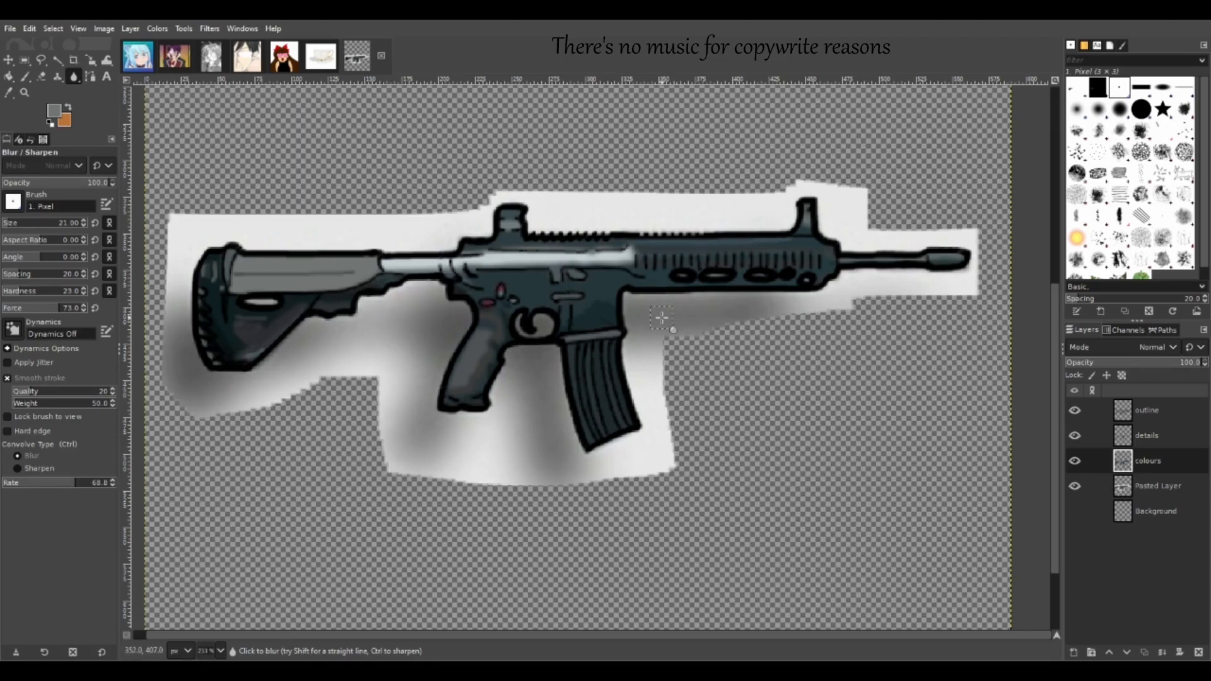
- Toggle the visibility of the Pasted Layer and colours layers to compare the blurred colouring with the reference
{"action": "left_click", "coordinate": [1075, 485]}
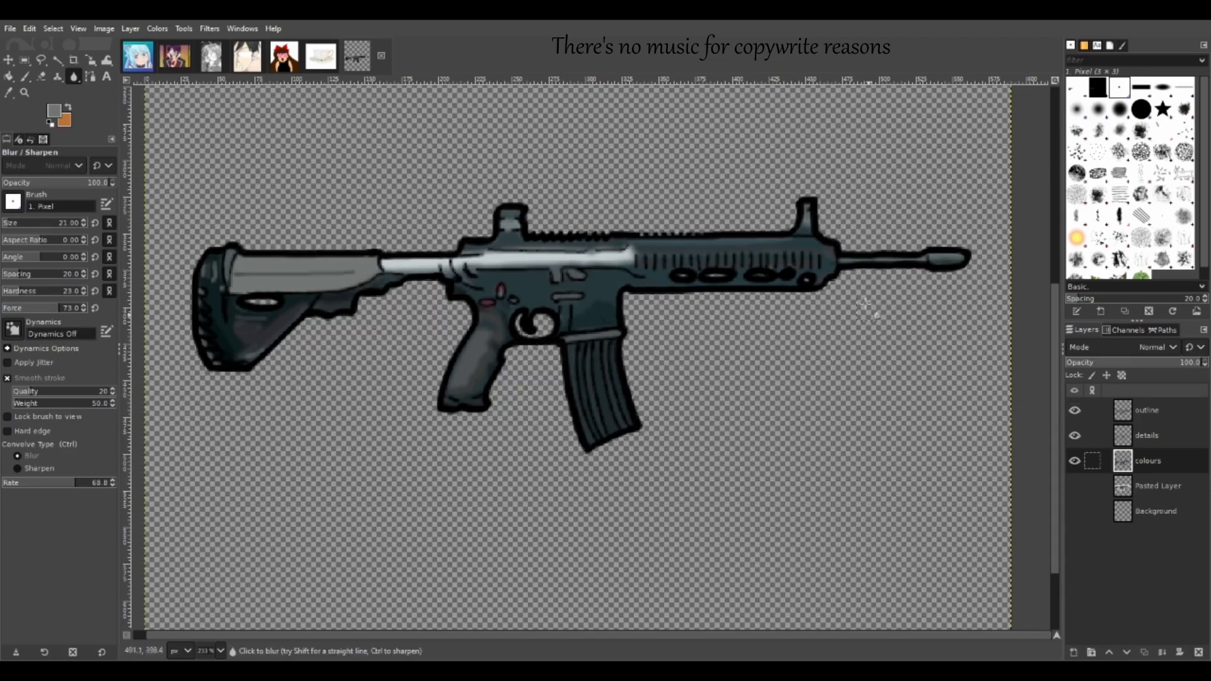
{"action": "left_click", "coordinate": [1075, 460]}
{"action": "left_click", "coordinate": [1074, 486]}
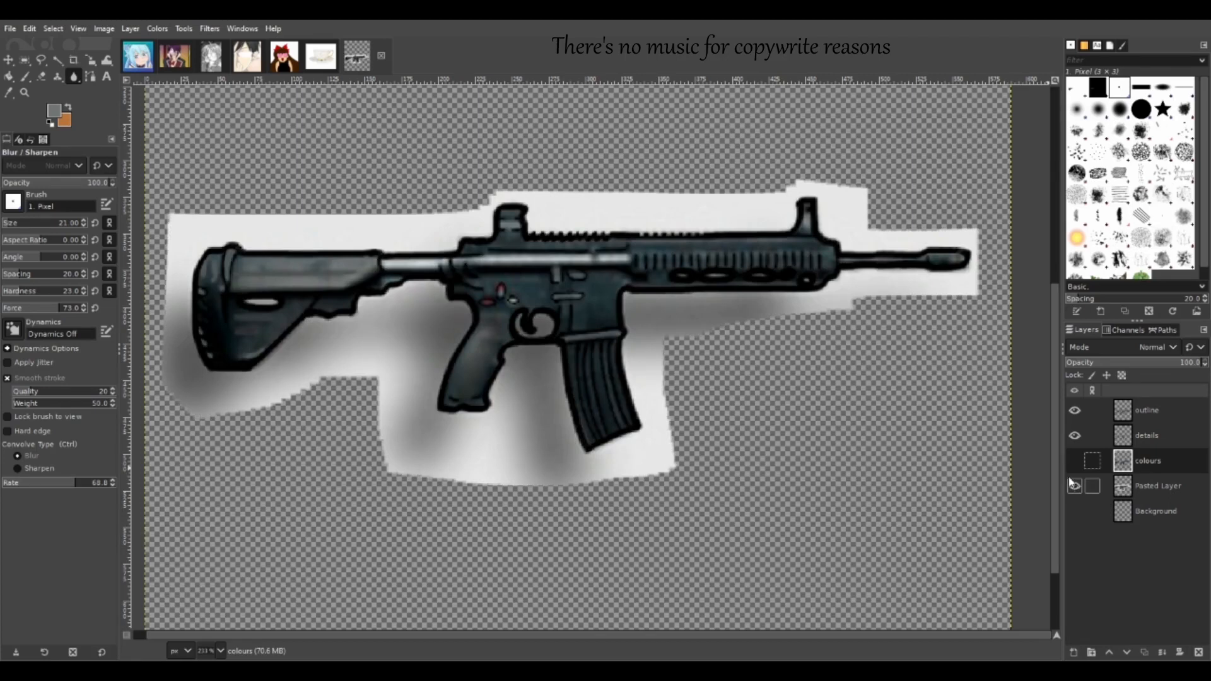
- Toggle the colours and Pasted Layer visibility again to check the whole rifle's shading against the reference
{"action": "left_click", "coordinate": [1074, 460]}
{"action": "left_click", "coordinate": [1075, 461]}
{"action": "left_click", "coordinate": [1074, 487]}
{"action": "left_click", "coordinate": [1074, 486]}
{"action": "left_click", "coordinate": [1074, 463]}
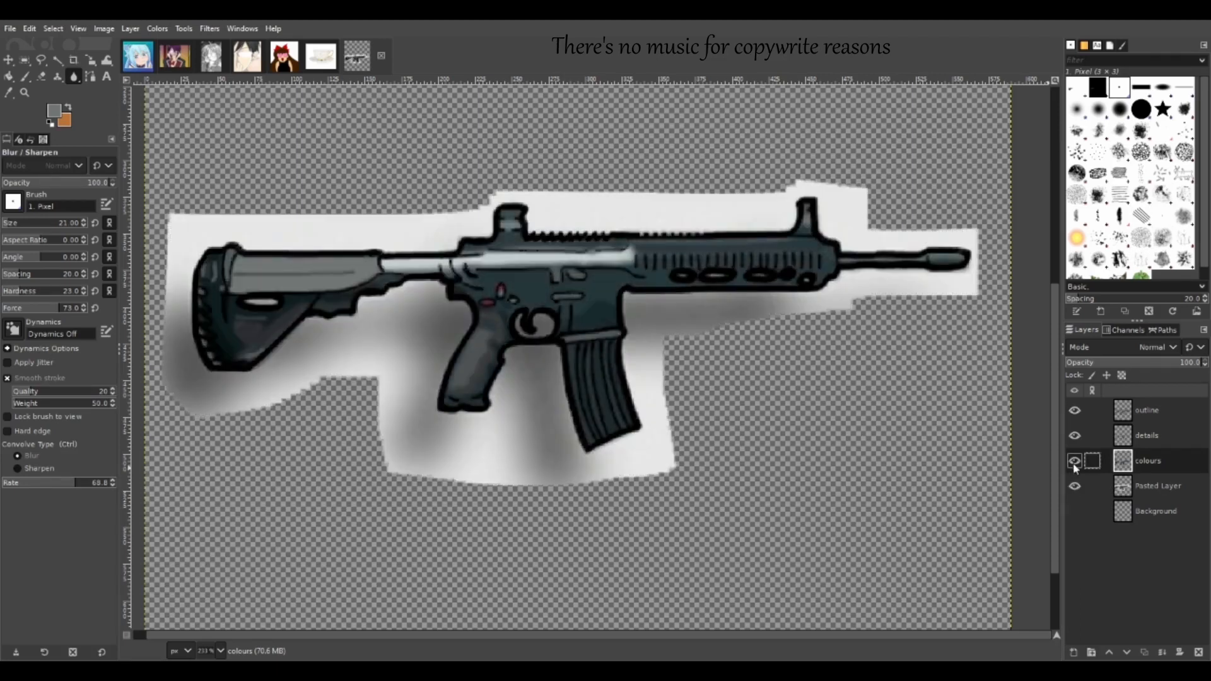
- Paint highlights along the barrel and muzzle with a sampled grey and a size 6 paintbrush, and blur them
{"action": "left_click", "coordinate": [25, 92]}
{"action": "left_click_drag", "start_coordinate": [807, 216], "coordinate": [1017, 327]}
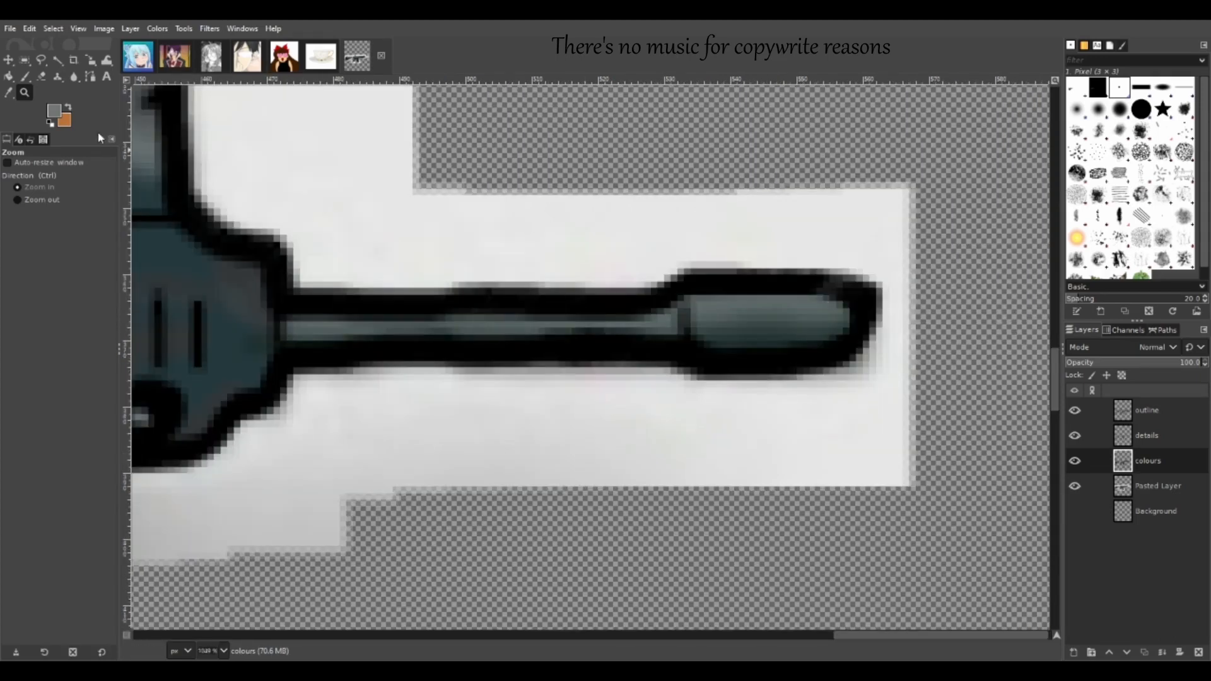
{"action": "left_click", "coordinate": [9, 92]}
{"action": "left_click", "coordinate": [462, 324]}
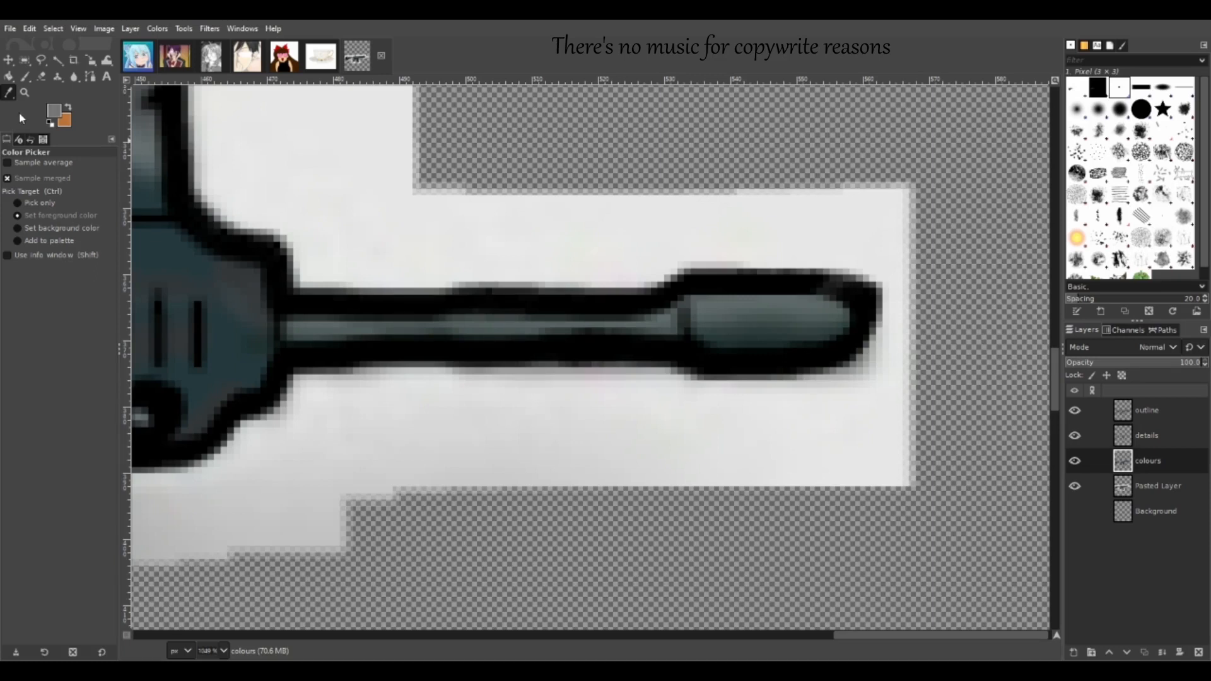
{"action": "left_click", "coordinate": [24, 77]}
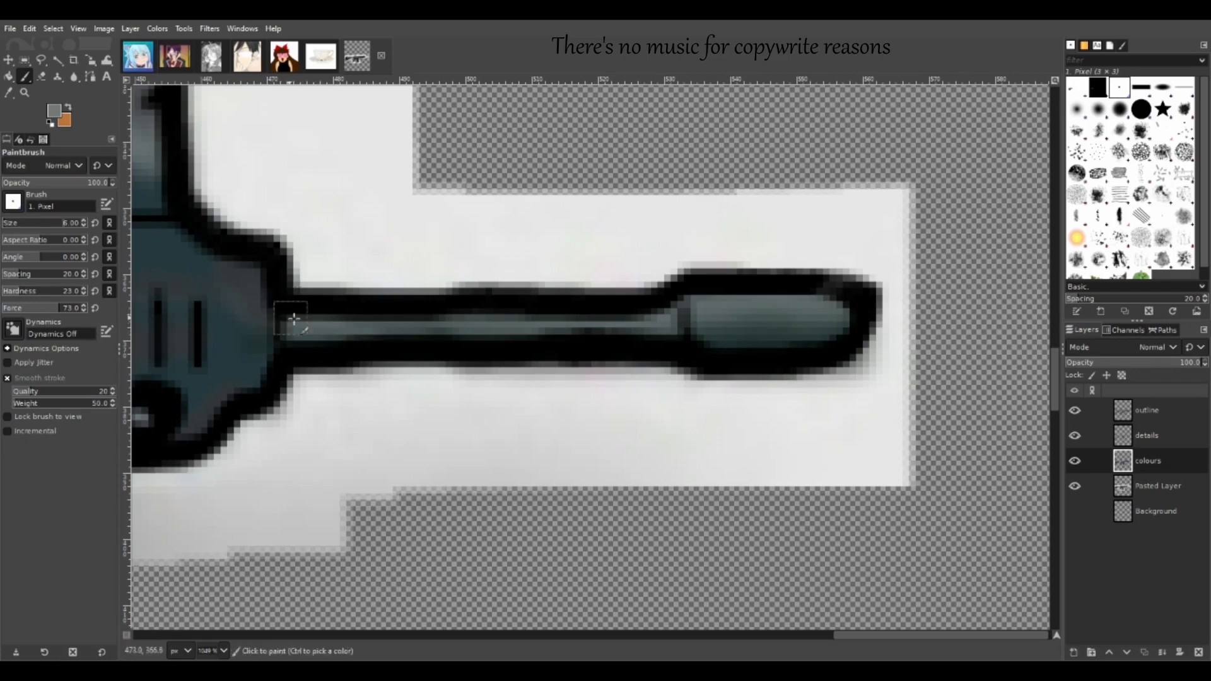
{"action": "left_click", "coordinate": [674, 315]}
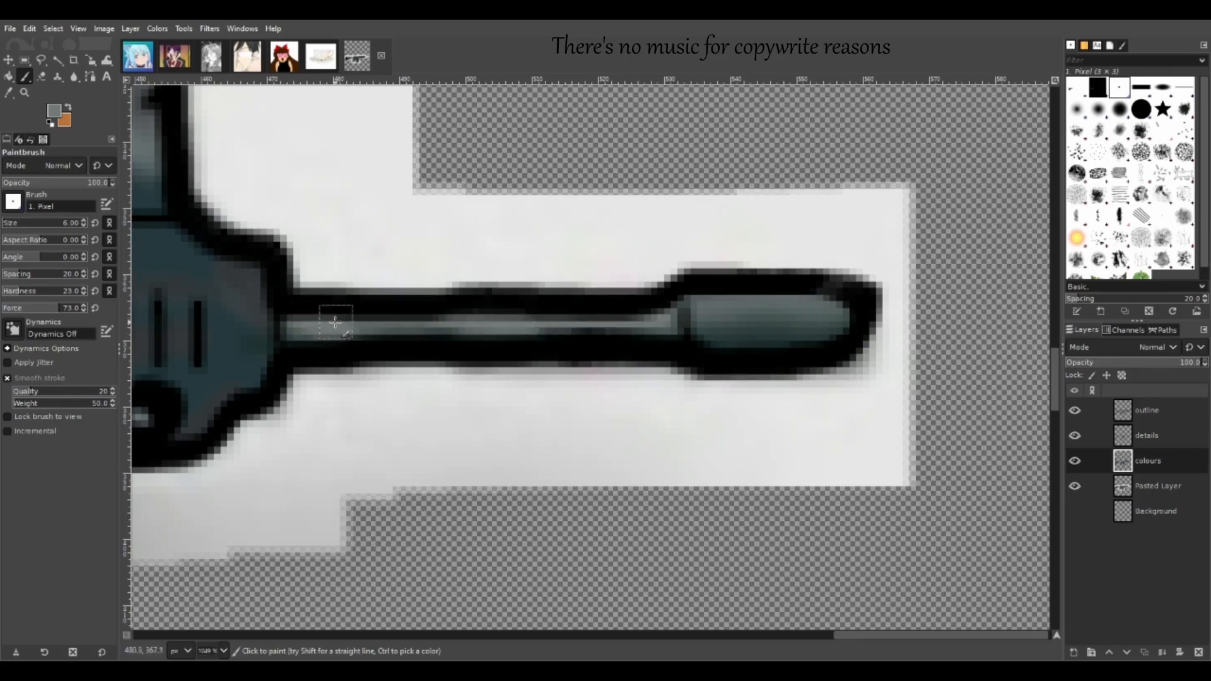
{"action": "mouse_move", "coordinate": [710, 309]}
{"action": "left_mouse_down"}
{"action": "mouse_move", "coordinate": [854, 302]}
{"action": "mouse_move", "coordinate": [835, 343]}
{"action": "mouse_move", "coordinate": [827, 305]}
{"action": "left_mouse_up"}
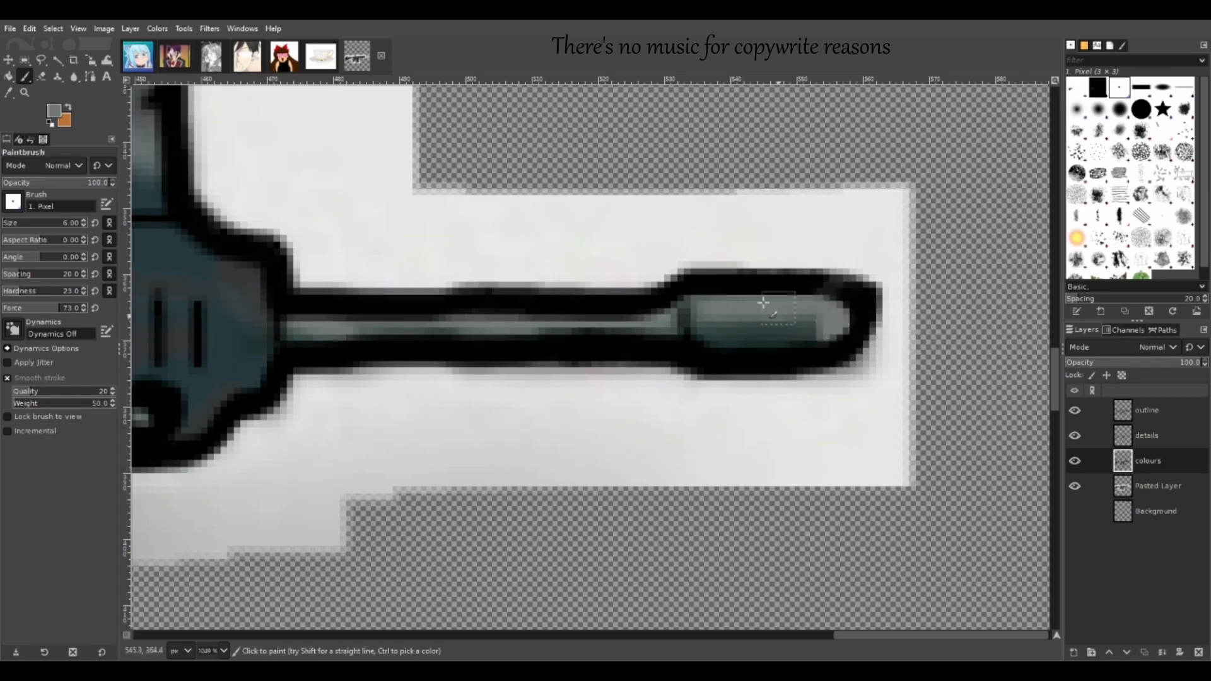
{"action": "left_click", "coordinate": [73, 76]}
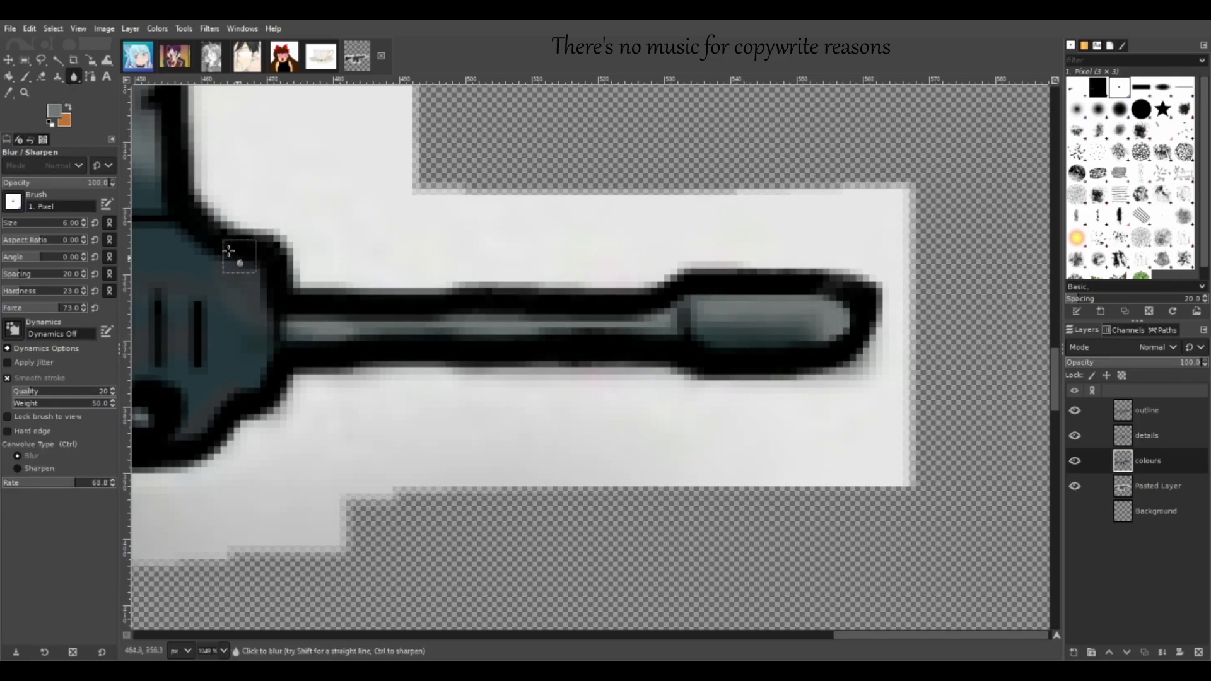
- Sample a dark teal from the reference rifle with the colours layer hidden, and show the layer again
{"action": "left_click", "coordinate": [25, 93]}
{"action": "left_click", "coordinate": [428, 282], "text": "ctrl"}
{"action": "left_click", "coordinate": [428, 282], "text": "ctrl"}
{"action": "left_click", "coordinate": [429, 282], "text": "ctrl"}
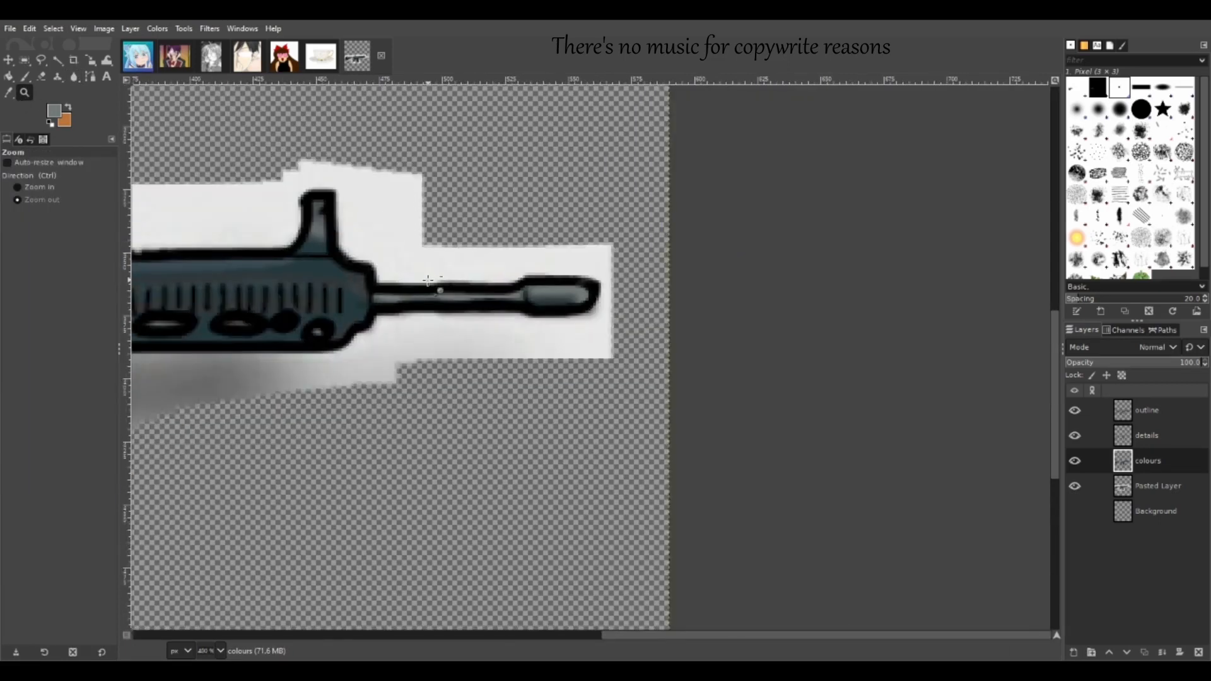
{"action": "left_click", "coordinate": [428, 282], "text": "ctrl"}
{"action": "left_click", "coordinate": [456, 315], "text": "ctrl"}
{"action": "left_click", "coordinate": [480, 339], "text": "ctrl"}
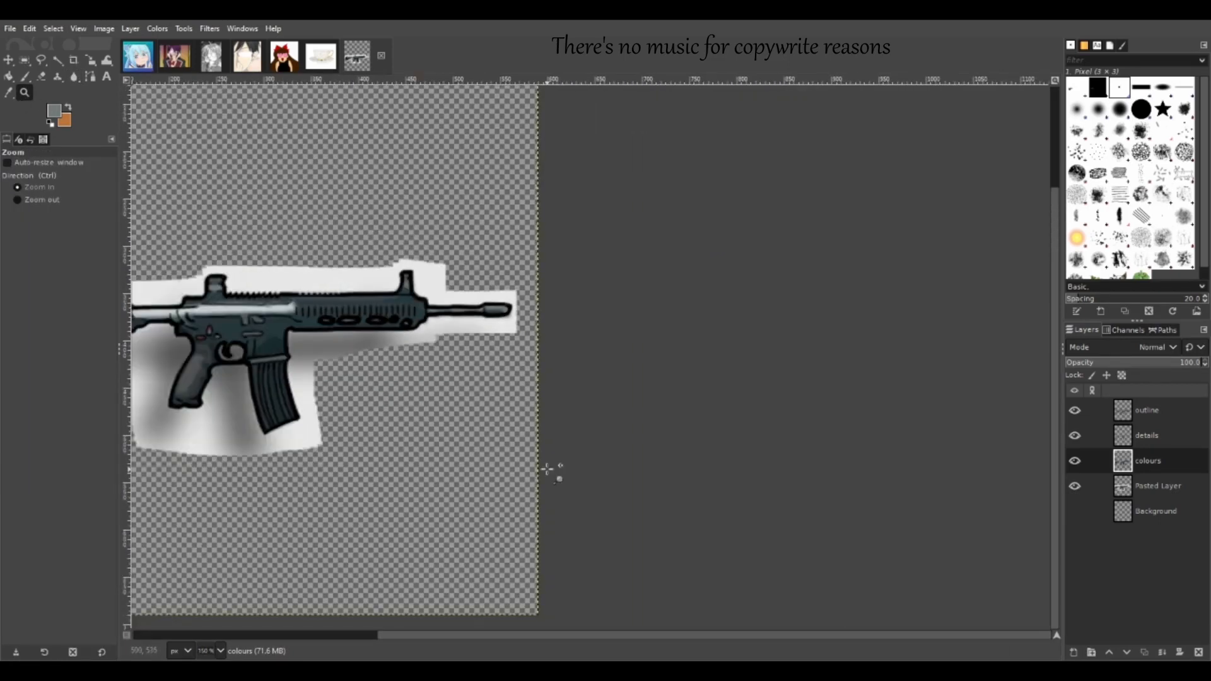
{"action": "left_click", "coordinate": [528, 492], "text": "ctrl"}
{"action": "left_click_drag", "start_coordinate": [678, 634], "coordinate": [593, 635]}
{"action": "left_click", "coordinate": [1074, 461]}
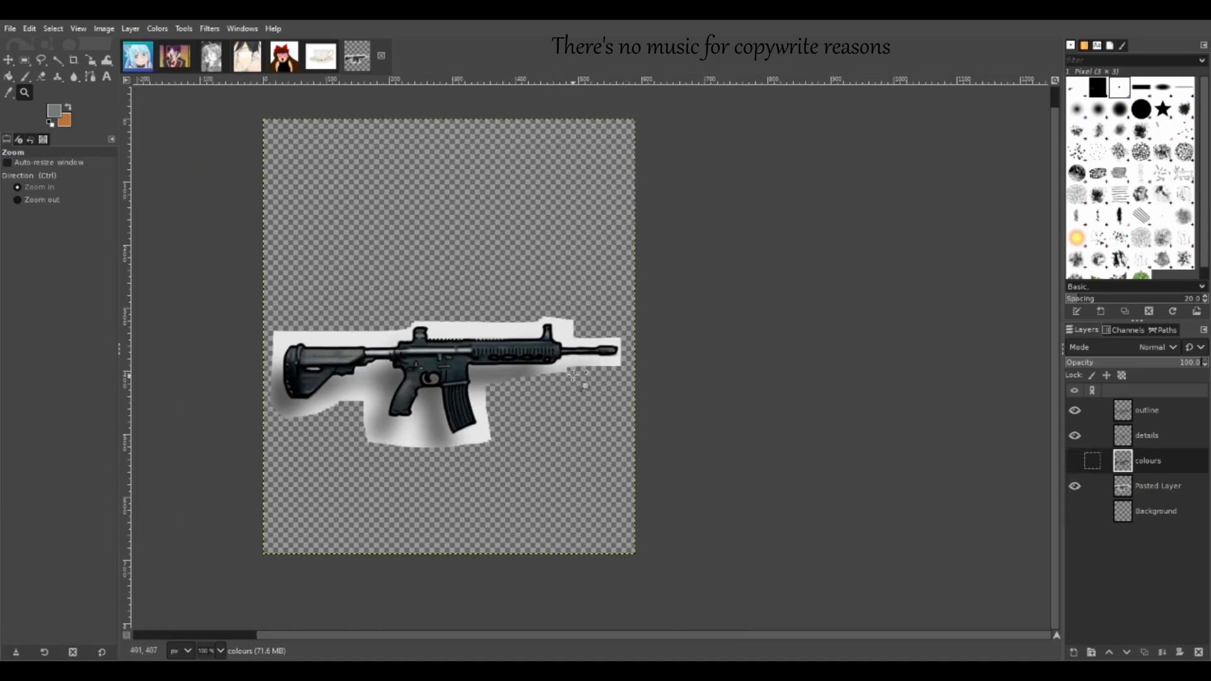
{"action": "left_click", "coordinate": [8, 92]}
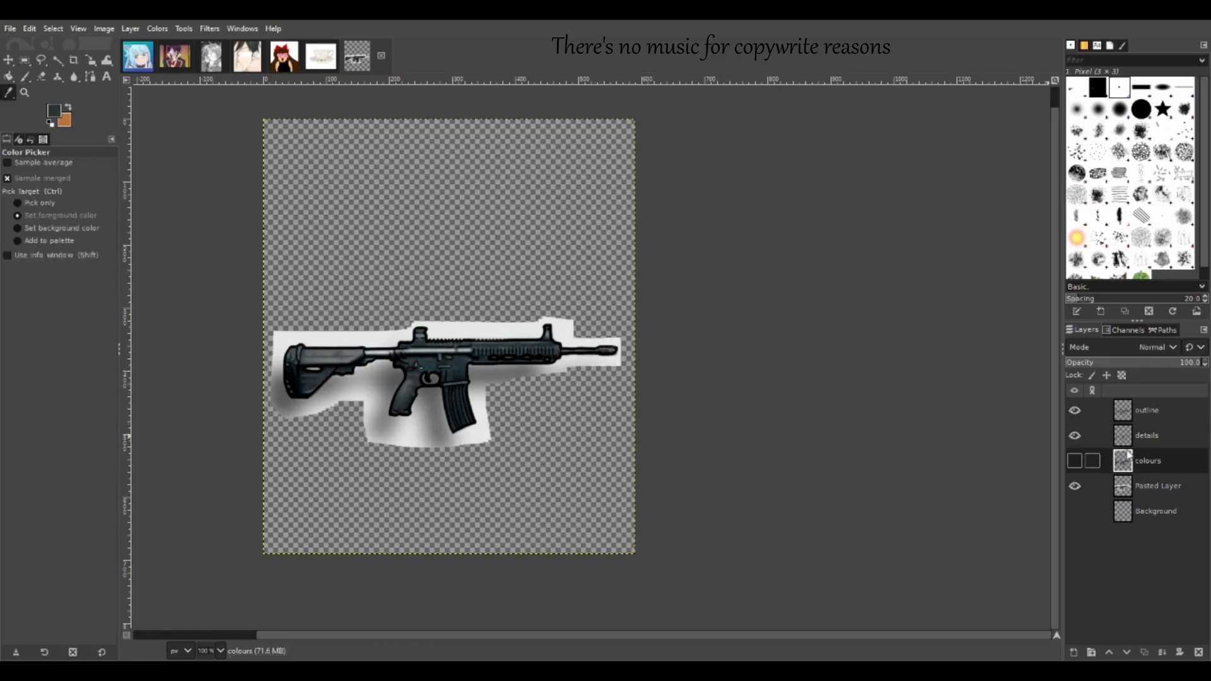
{"action": "left_click", "coordinate": [1075, 461]}
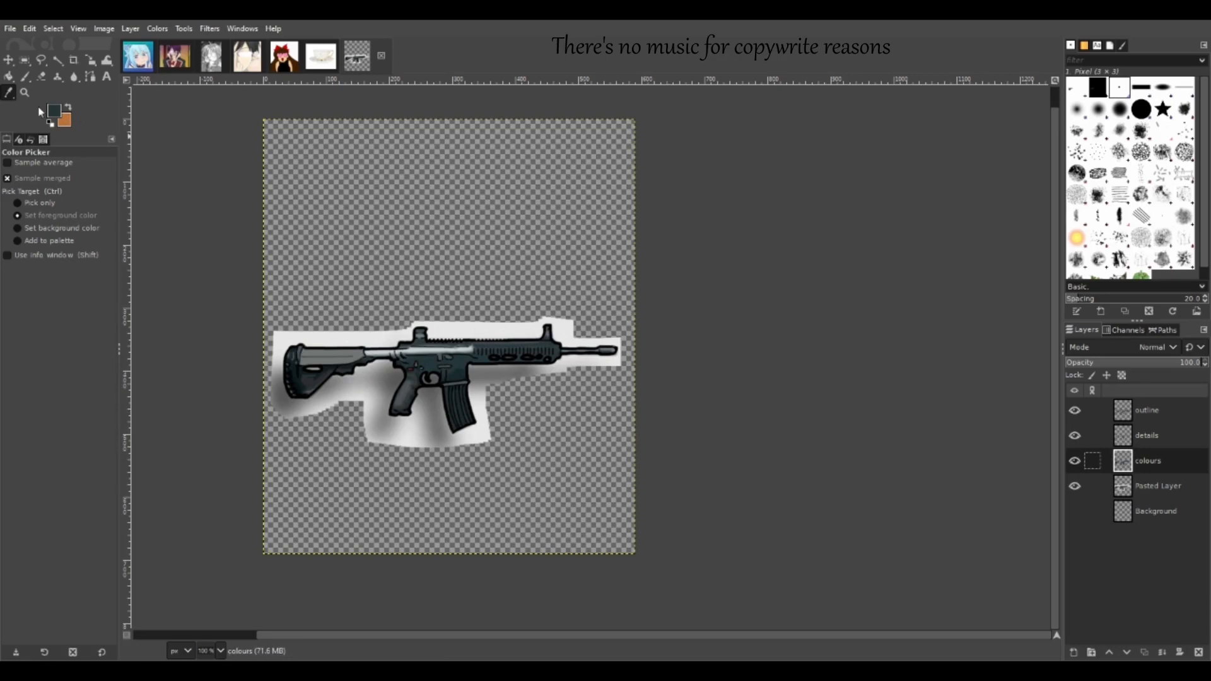
- Paint the muzzle's middle with the sampled dark teal at brush size 6, and blur the stroke edges
{"action": "left_click", "coordinate": [25, 92]}
{"action": "left_click_drag", "start_coordinate": [559, 335], "coordinate": [629, 398]}
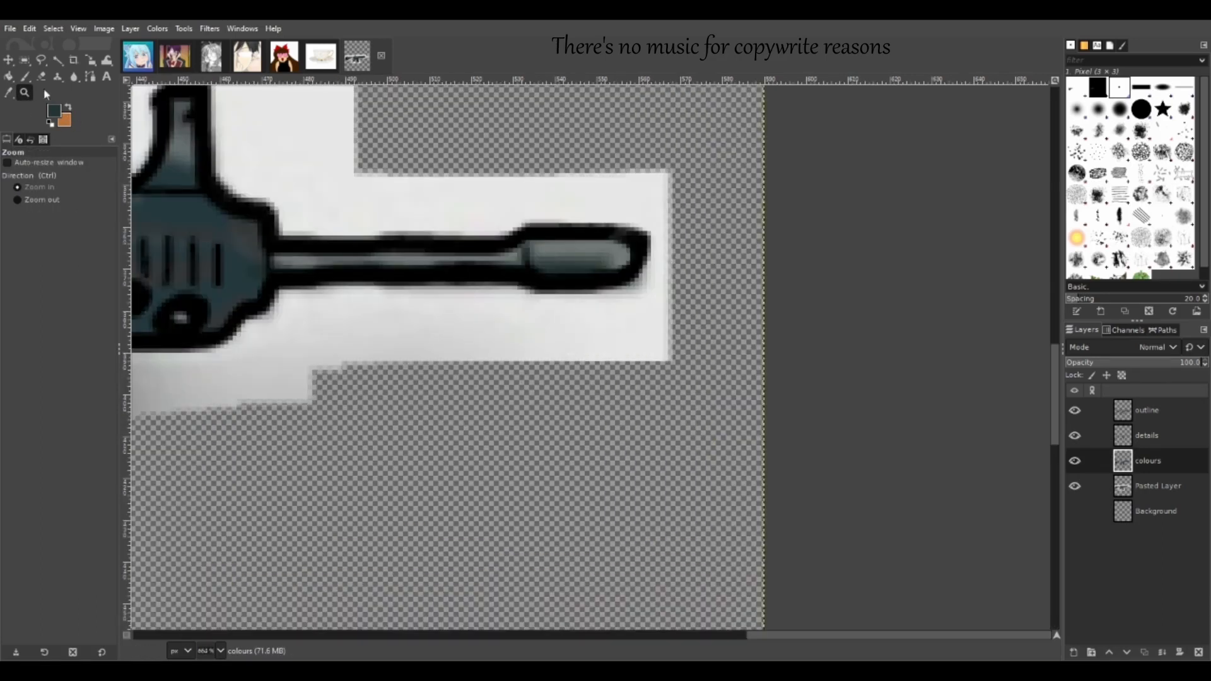
{"action": "left_click", "coordinate": [25, 76]}
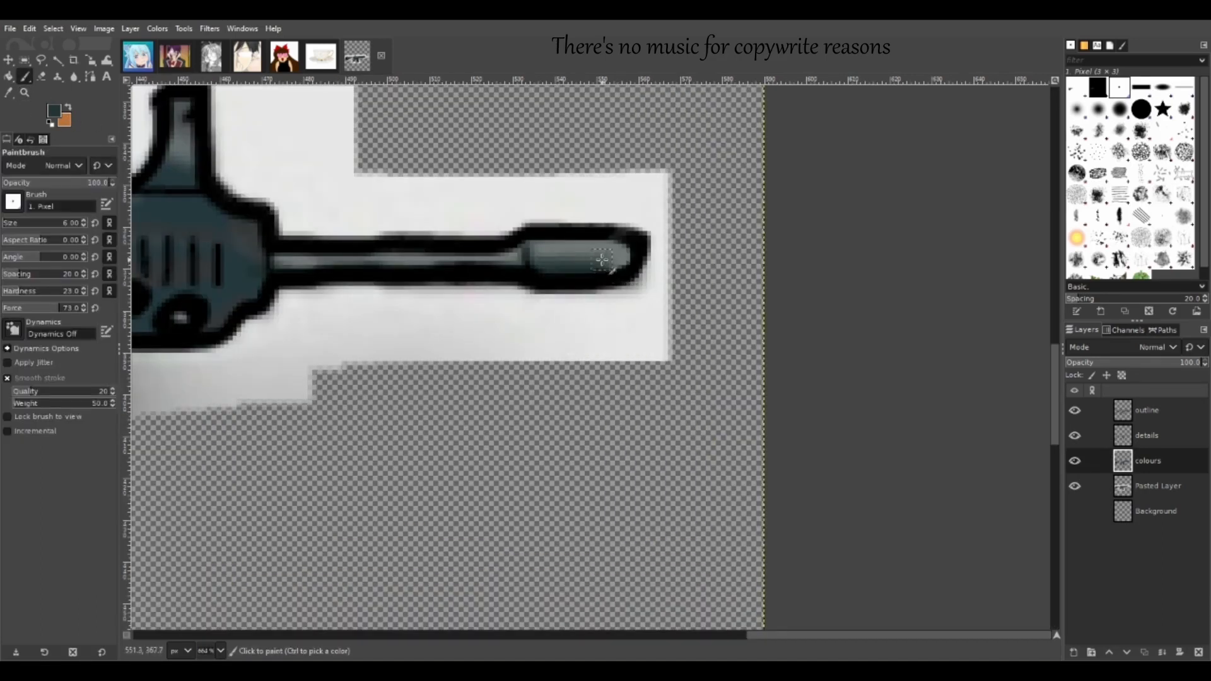
{"action": "mouse_move", "coordinate": [603, 260]}
{"action": "left_mouse_down"}
{"action": "mouse_move", "coordinate": [540, 262]}
{"action": "mouse_move", "coordinate": [611, 254]}
{"action": "mouse_move", "coordinate": [537, 260]}
{"action": "mouse_move", "coordinate": [596, 255]}
{"action": "mouse_move", "coordinate": [607, 278]}
{"action": "mouse_move", "coordinate": [595, 275]}
{"action": "mouse_move", "coordinate": [610, 256]}
{"action": "left_mouse_up"}
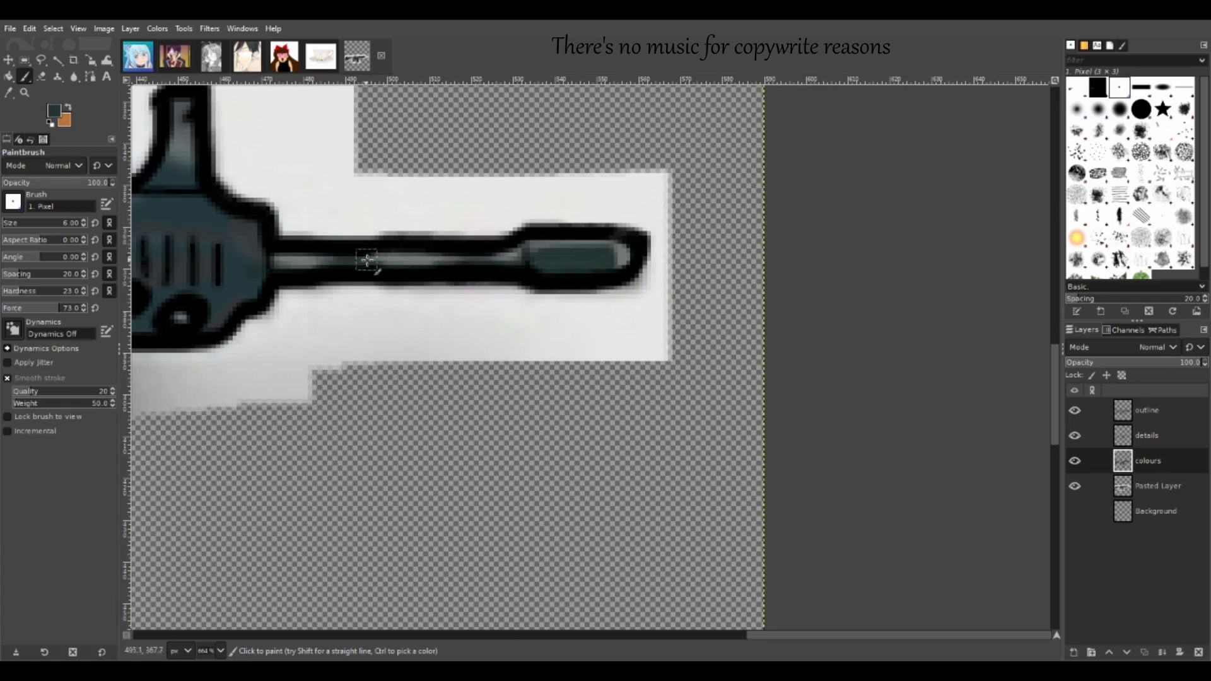
{"action": "left_click", "coordinate": [74, 76]}
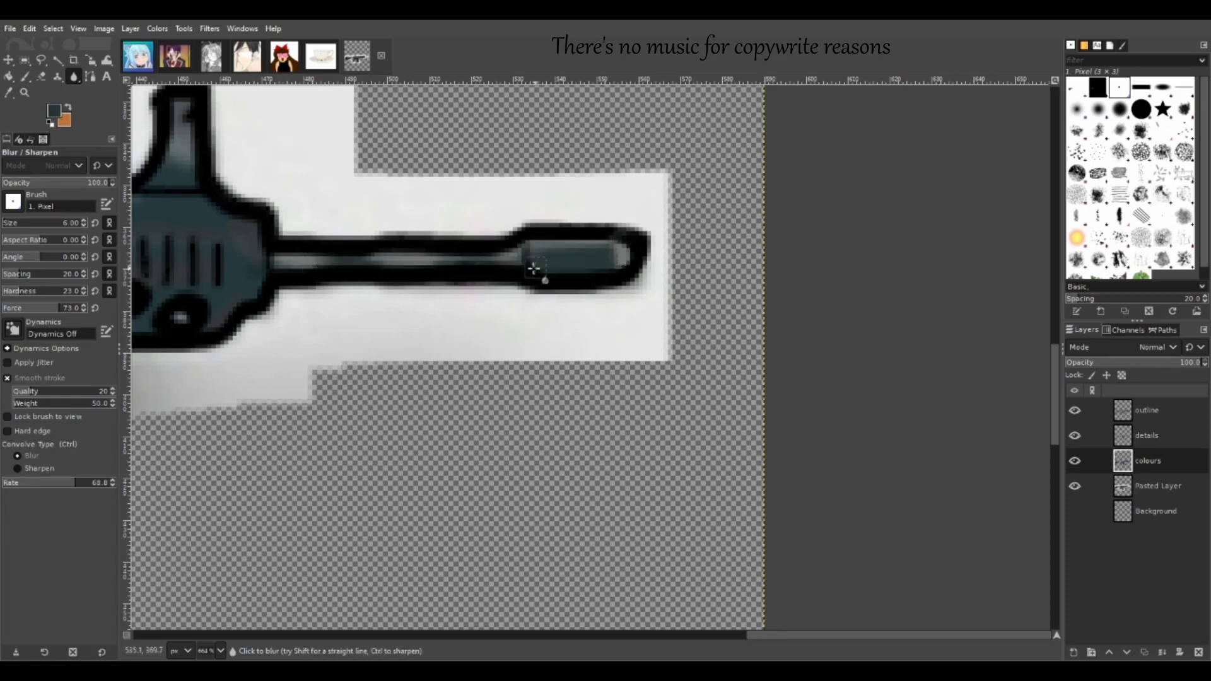
- Toggle the Pasted Layer and colours layer visibility to compare the muzzle and barrel colouring with the reference
{"action": "left_click", "coordinate": [1075, 485]}
{"action": "left_click", "coordinate": [1075, 486]}
{"action": "left_click", "coordinate": [1075, 461]}
{"action": "left_click", "coordinate": [1075, 463]}
{"action": "left_click", "coordinate": [1075, 463]}
- Sample a near-black teal from the reference muzzle, paint it along the muzzle's lower part, and blur it
{"action": "left_click", "coordinate": [11, 91]}
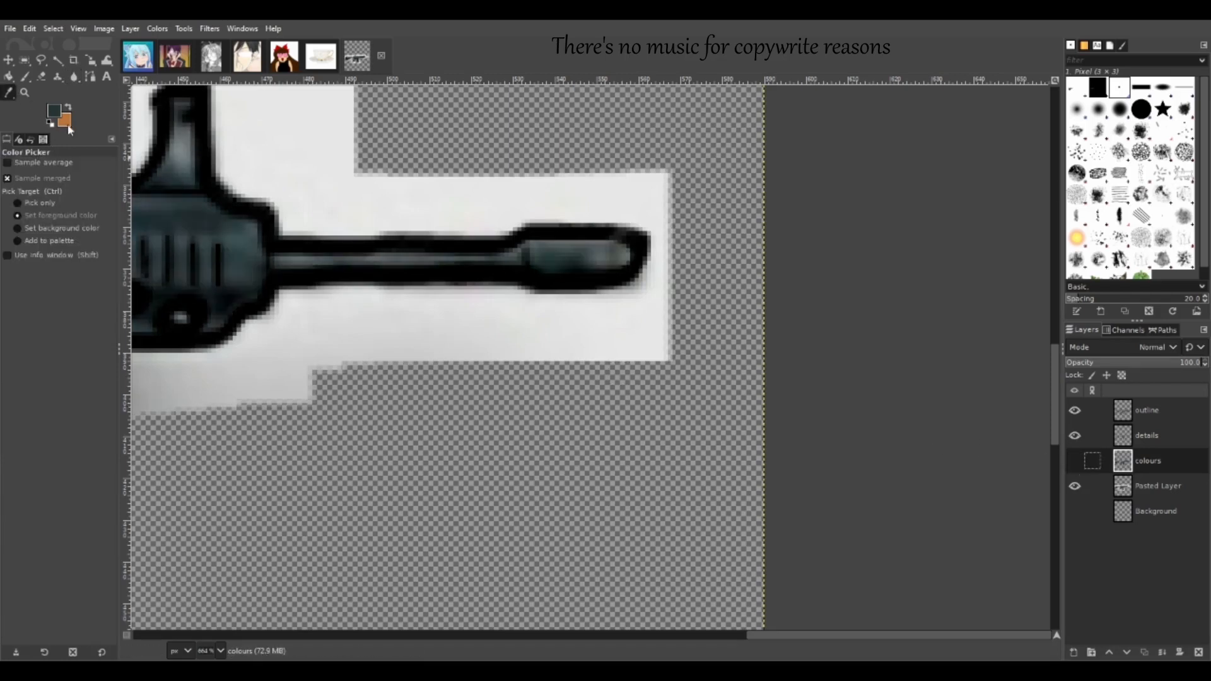
{"action": "left_click", "coordinate": [572, 268]}
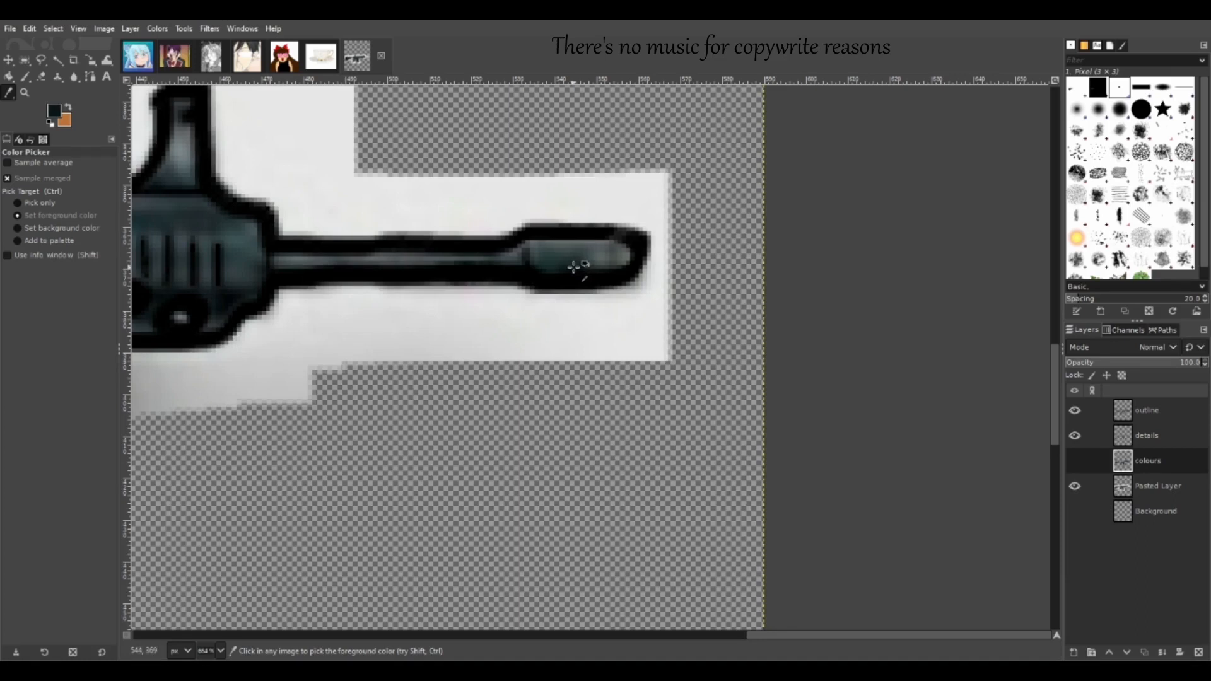
{"action": "left_click", "coordinate": [1075, 463]}
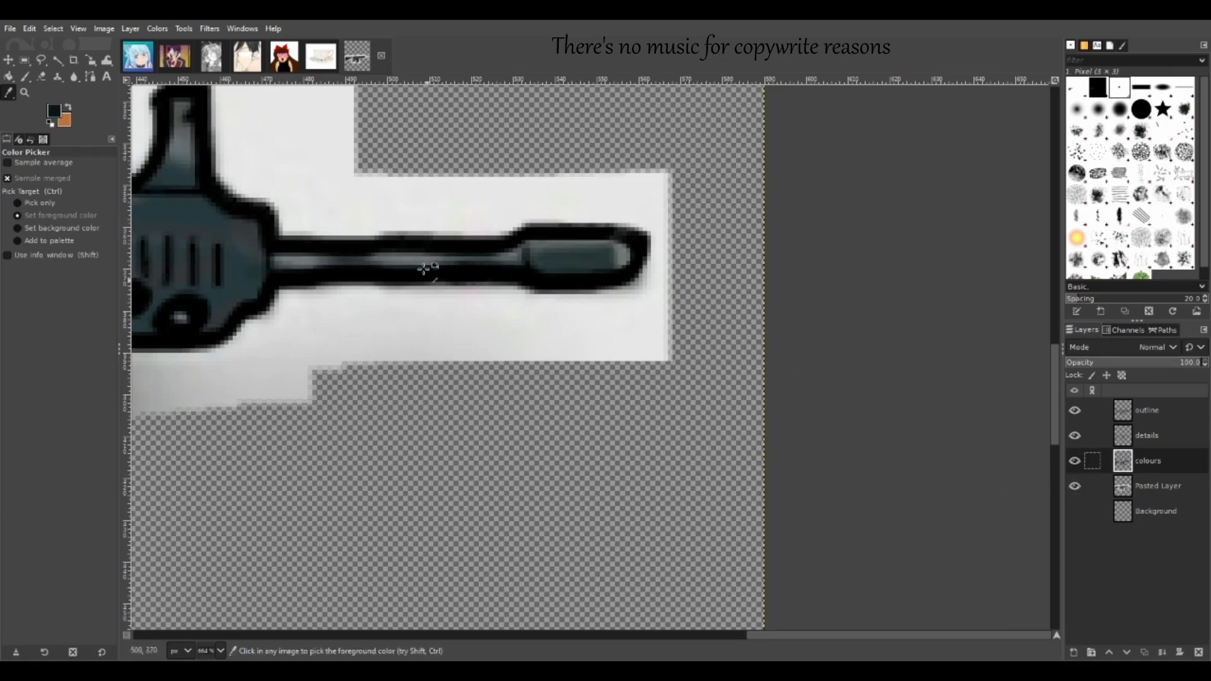
{"action": "left_click", "coordinate": [25, 77]}
{"action": "left_click", "coordinate": [584, 265]}
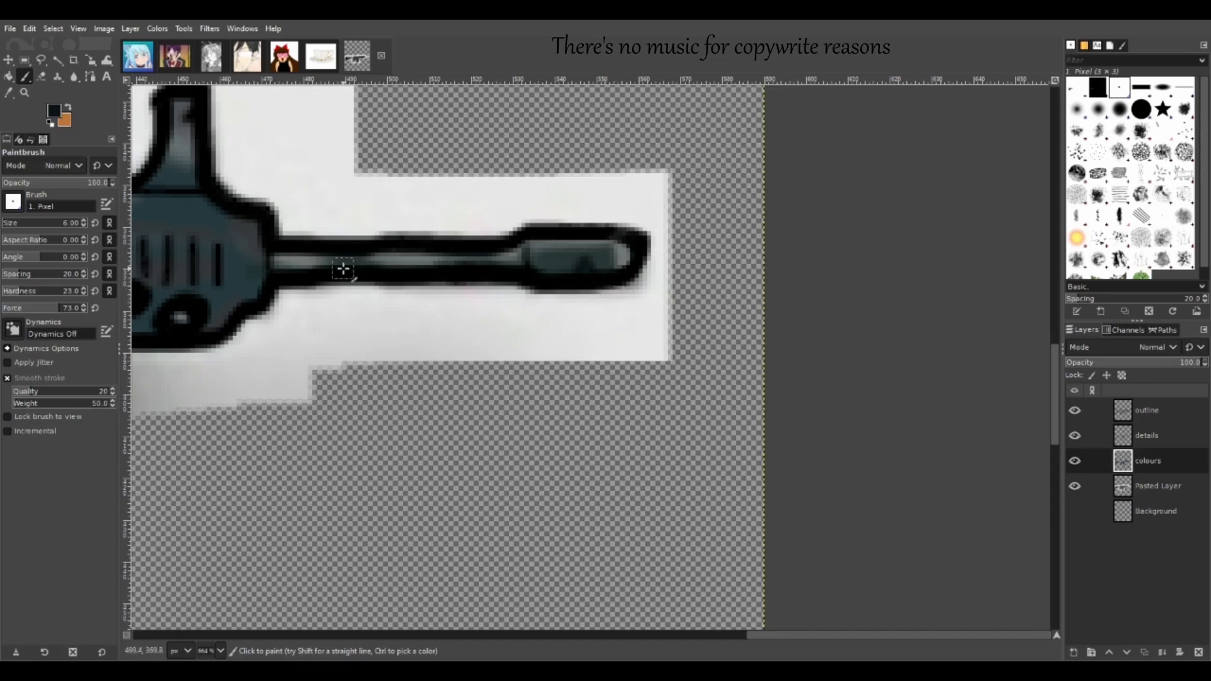
{"action": "left_click", "coordinate": [77, 79]}
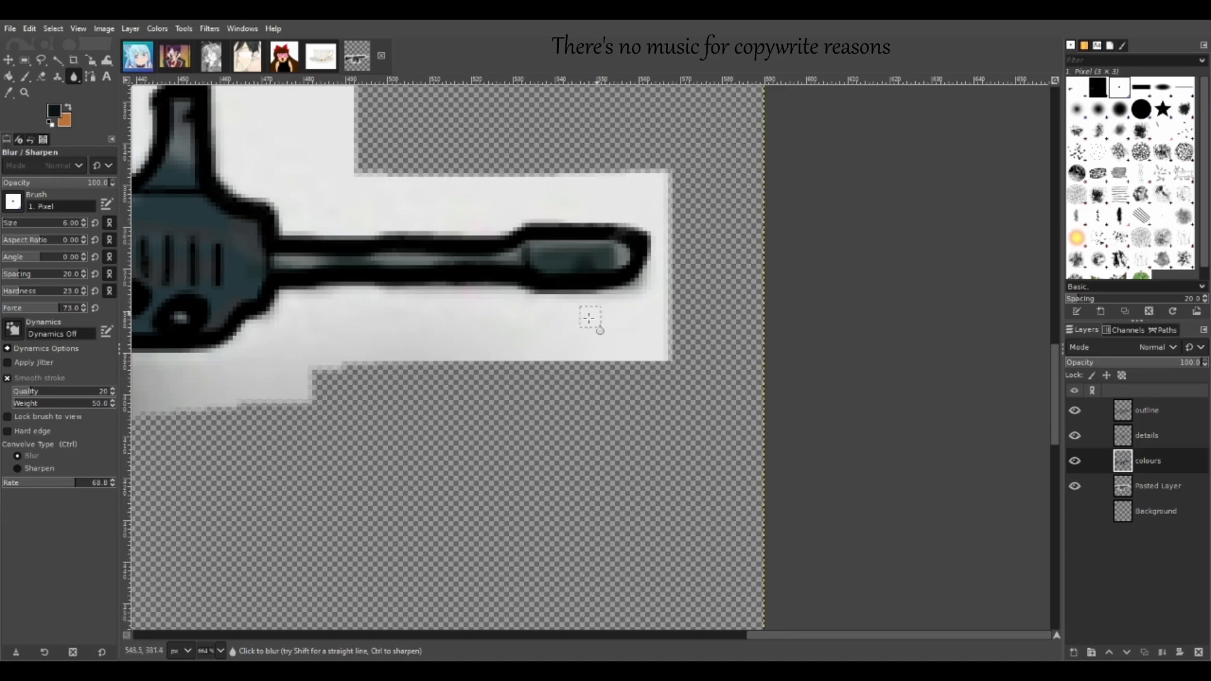
- Toggle the colours layer's visibility to compare the blurred muzzle shading with the reference
{"action": "left_click", "coordinate": [1074, 461]}
{"action": "left_click", "coordinate": [1075, 461]}
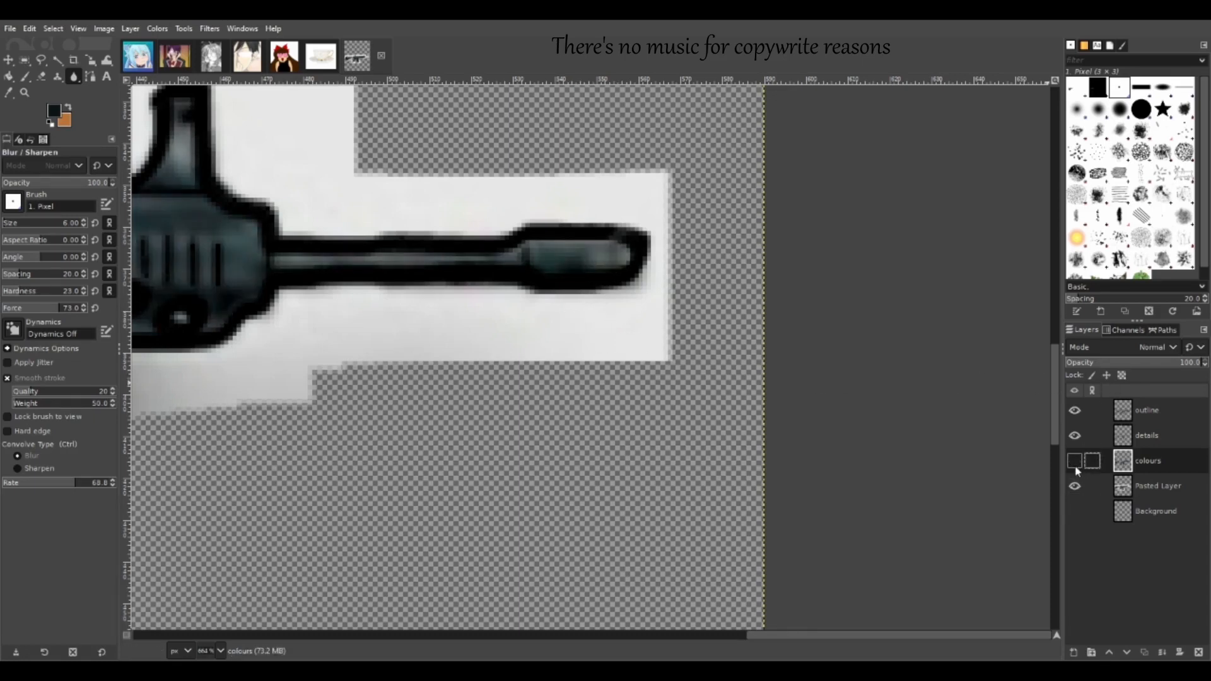
{"action": "left_click", "coordinate": [1074, 461]}
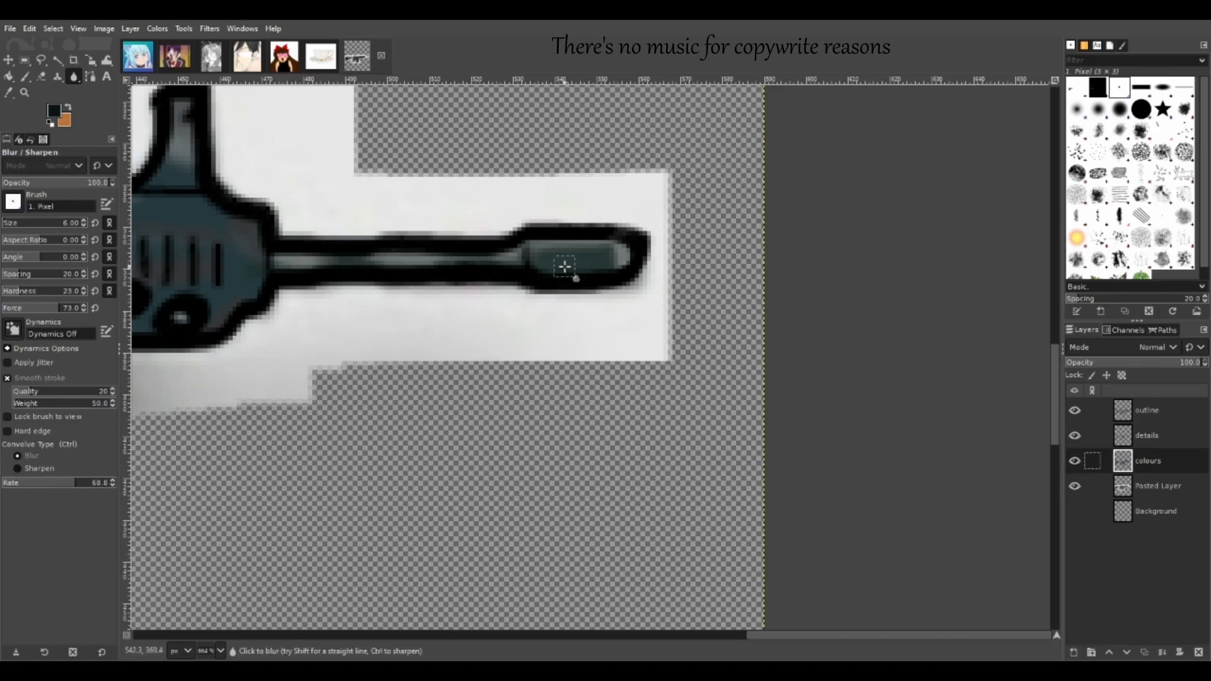
- Repaint dark spots along the muzzle's lower edge and check them against the reference by toggling the colours layer
{"action": "key", "text": "p"}
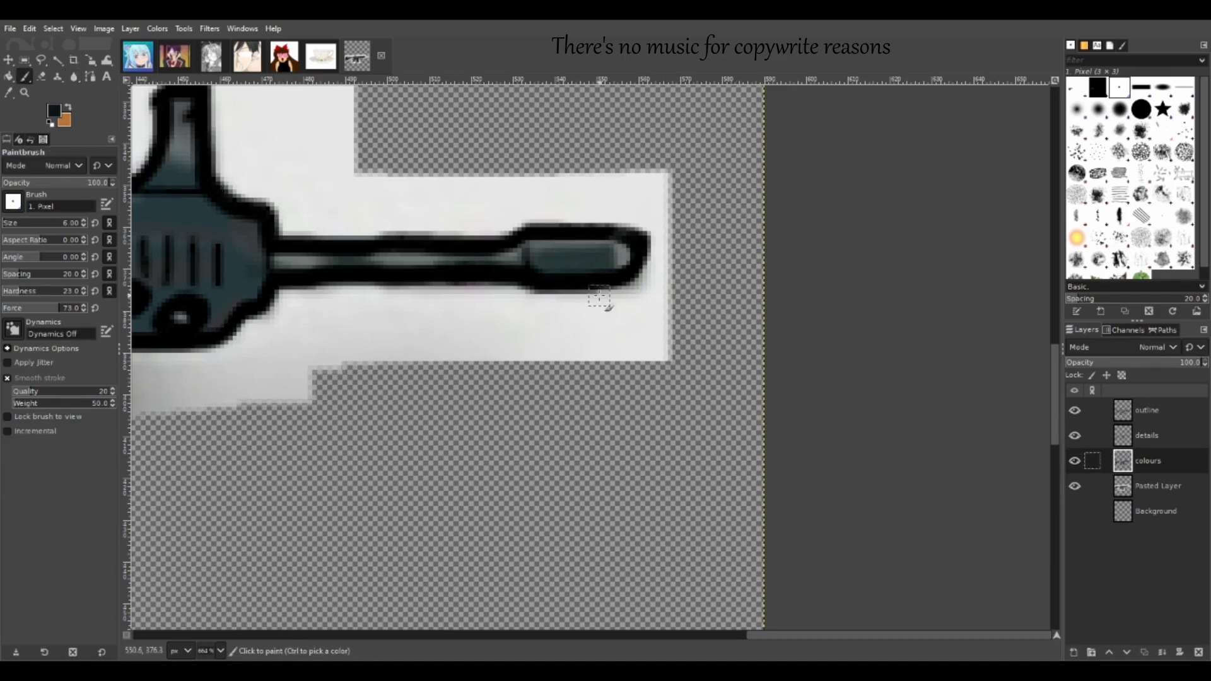
{"action": "left_click", "coordinate": [1075, 461]}
{"action": "left_click", "coordinate": [1075, 462]}
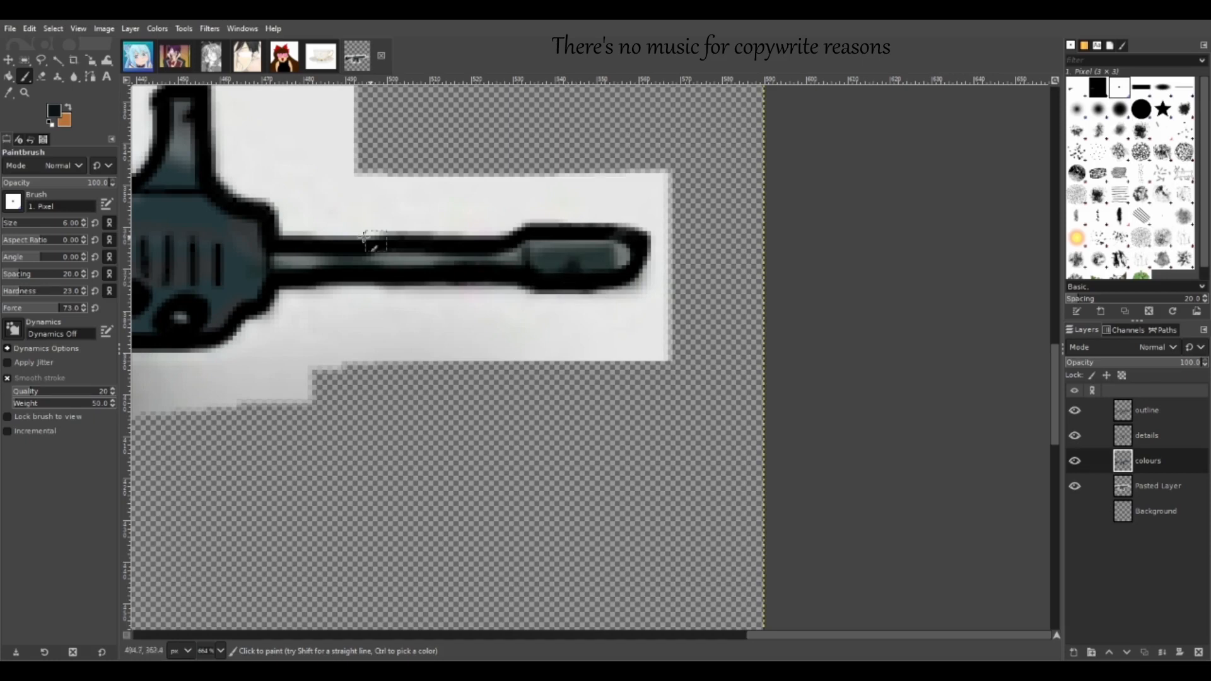
{"action": "left_click", "coordinate": [42, 76]}
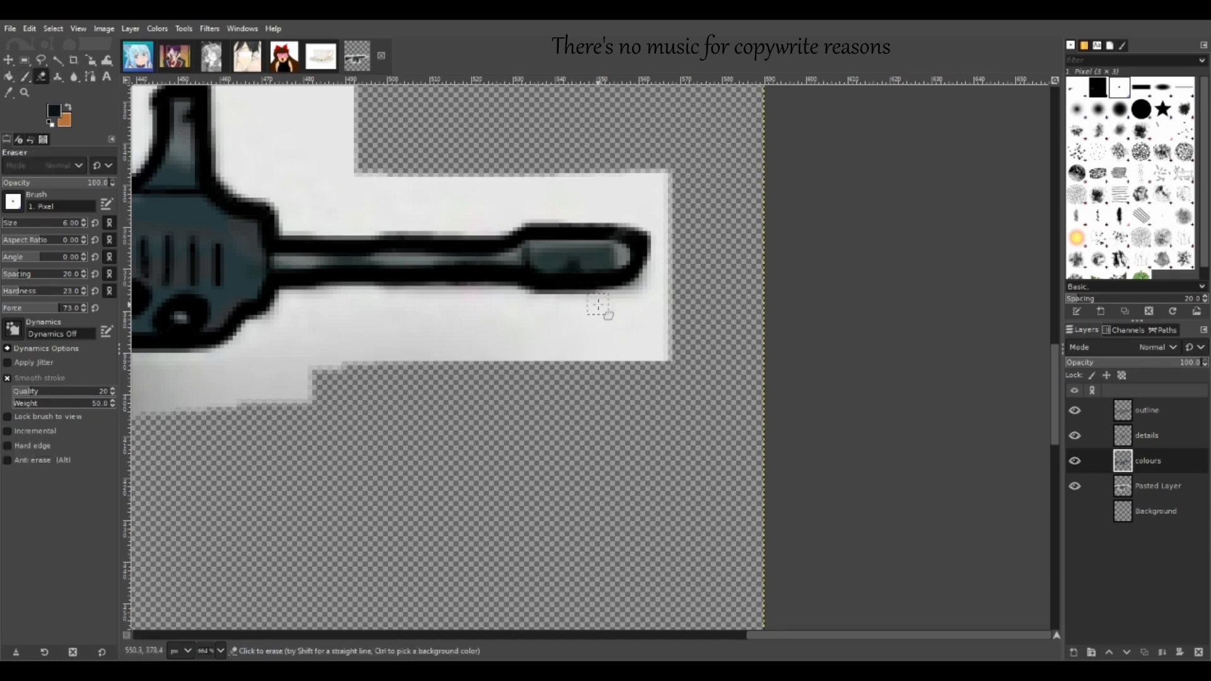
{"action": "left_click", "coordinate": [1073, 461]}
{"action": "left_click", "coordinate": [1074, 461]}
{"action": "left_click", "coordinate": [1074, 461]}
{"action": "left_click", "coordinate": [1074, 461]}
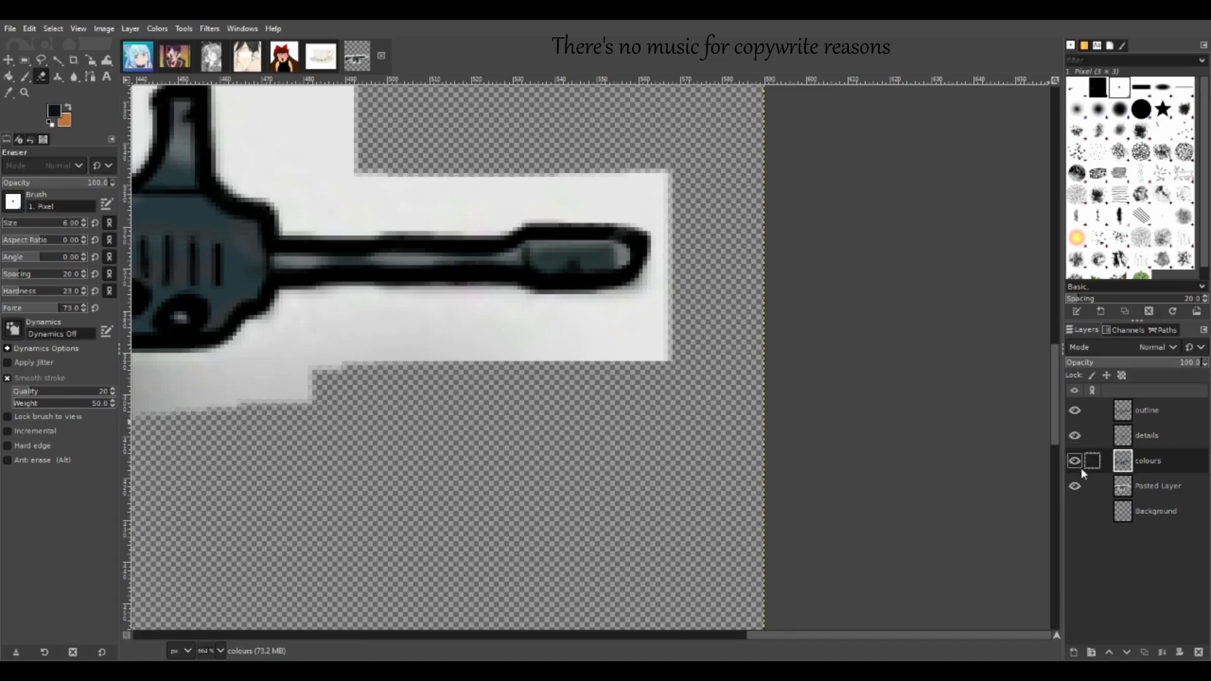
- Sample a dark grey near the reference muzzle's tip and paint it onto the front of the muzzle in the colours layer
{"action": "left_click", "coordinate": [1073, 461]}
{"action": "left_click", "coordinate": [8, 92]}
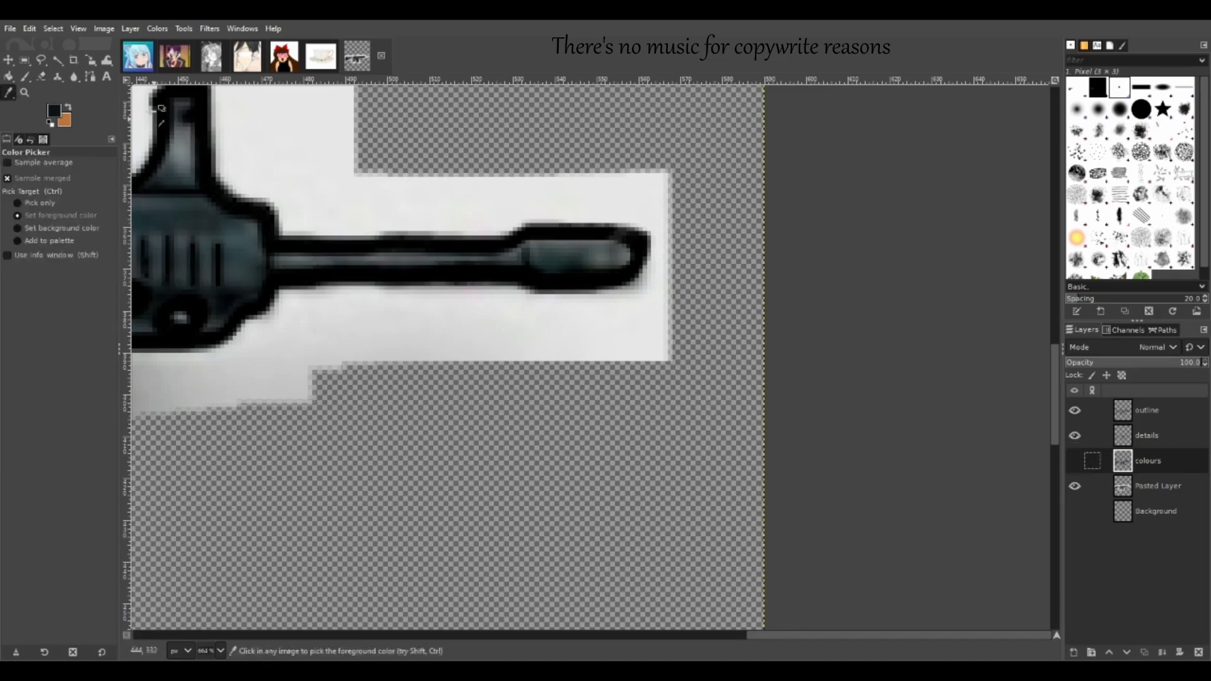
{"action": "left_click", "coordinate": [615, 264]}
{"action": "left_click", "coordinate": [1074, 461]}
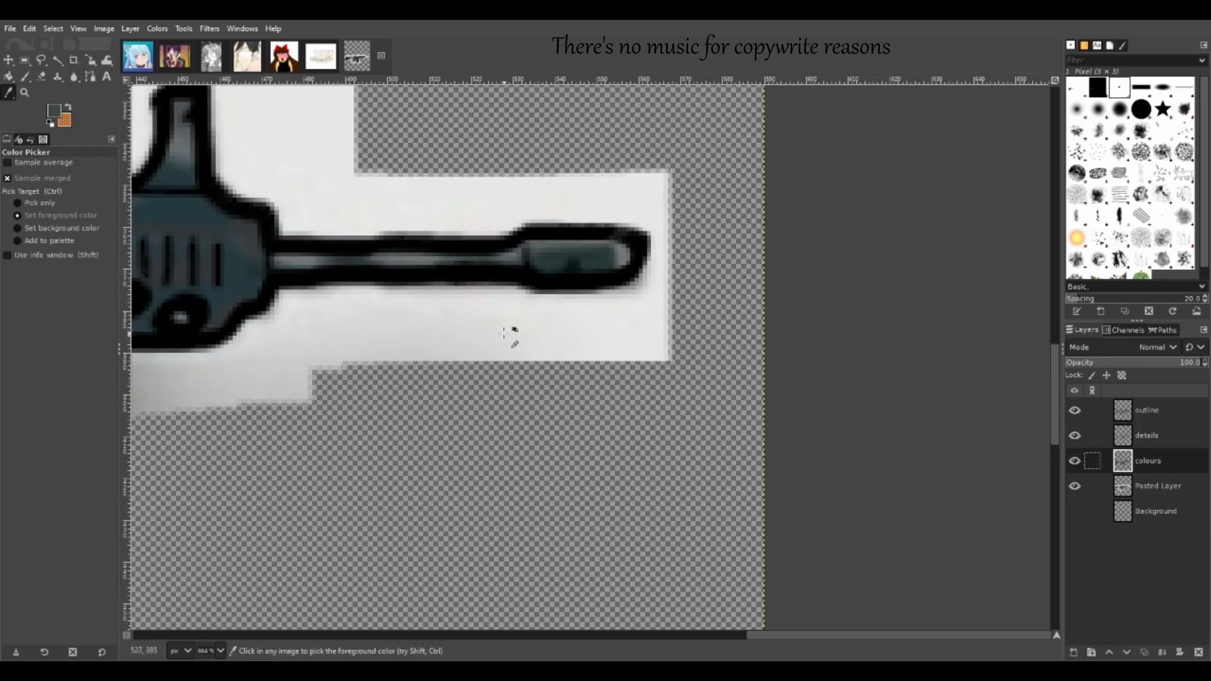
{"action": "left_click", "coordinate": [25, 77]}
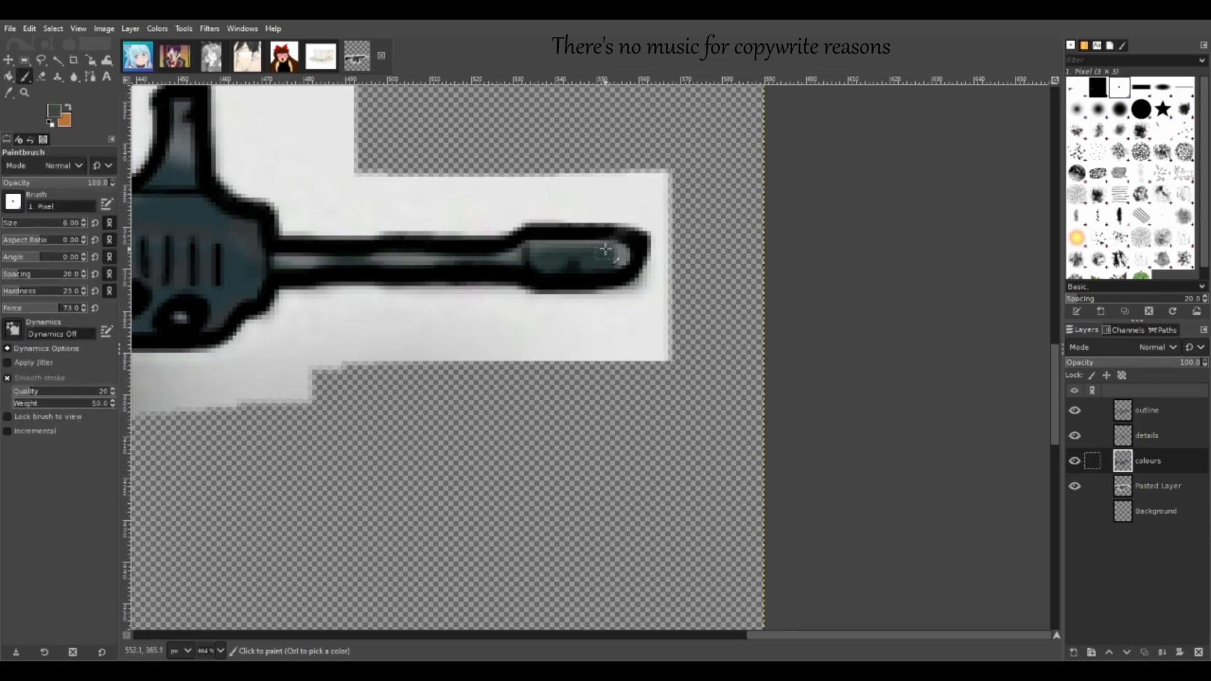
{"action": "left_click_drag", "start_coordinate": [610, 255], "coordinate": [616, 276]}
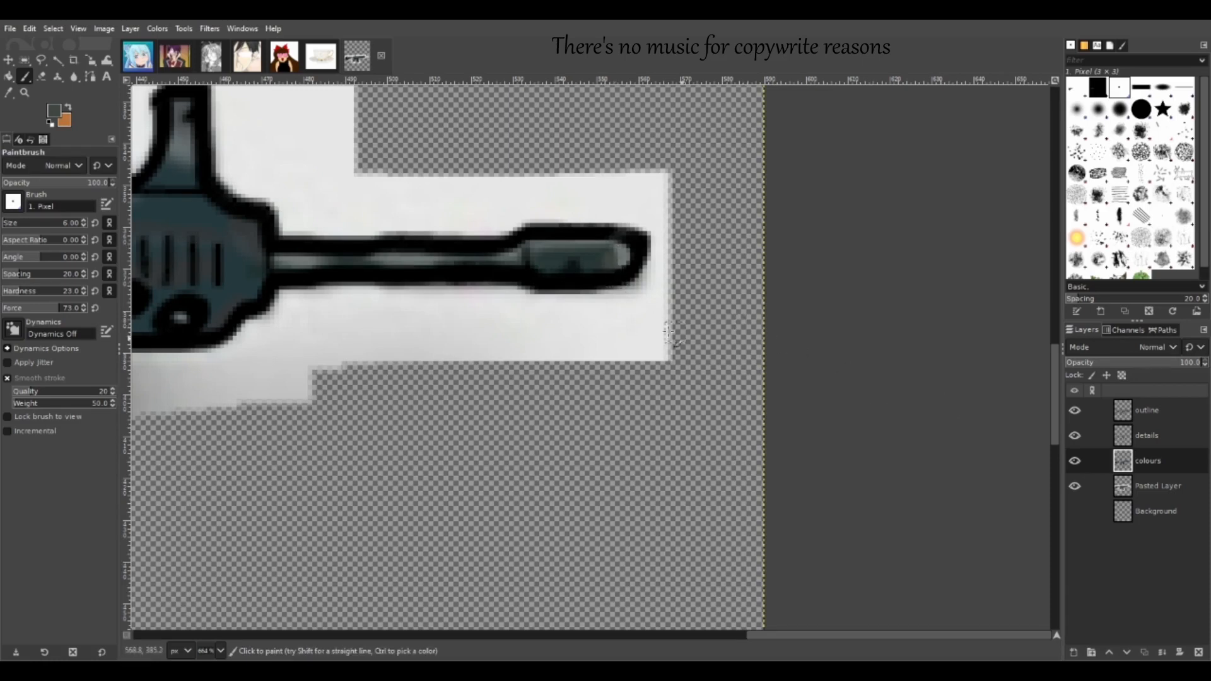
- Sample the light grey at the muzzle's tip and paint a highlight beside it
{"action": "key", "text": "o"}
{"action": "left_click", "coordinate": [623, 258]}
{"action": "key", "text": "p"}
{"action": "left_click_drag", "start_coordinate": [599, 256], "coordinate": [624, 259]}
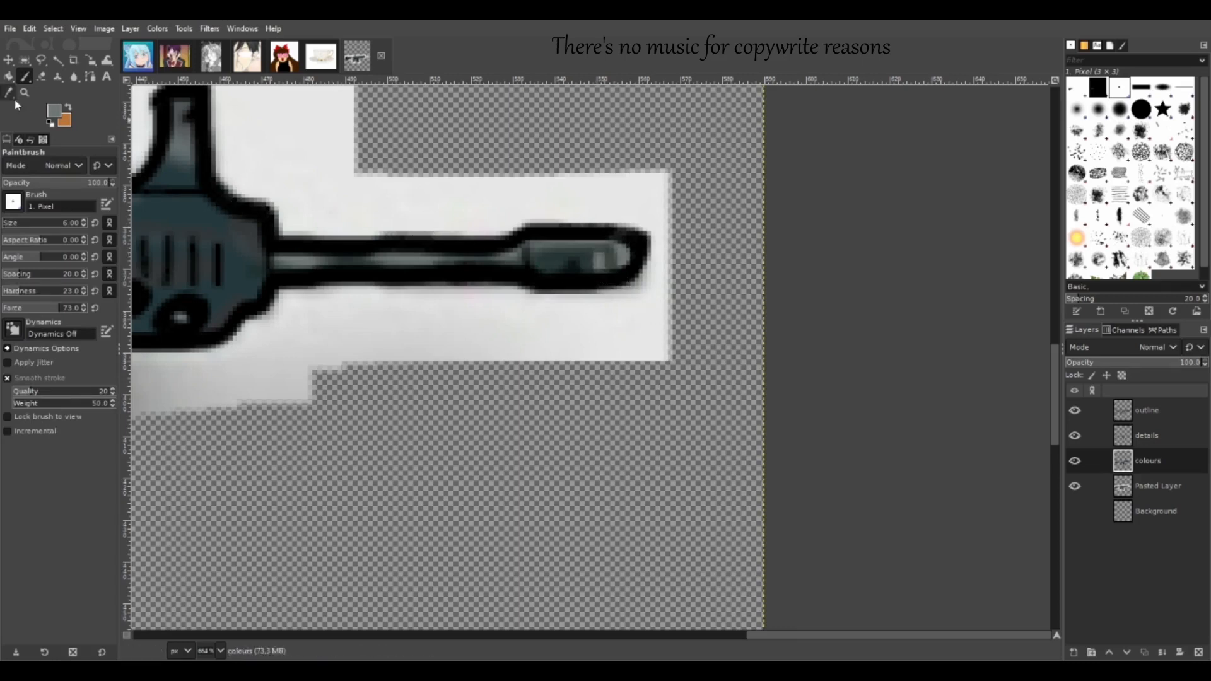
- Sample the darker grey beside the muzzle highlight, touch up the muzzle's shading, and blur its colour transitions
{"action": "key", "text": "o"}
{"action": "left_click", "coordinate": [609, 263]}
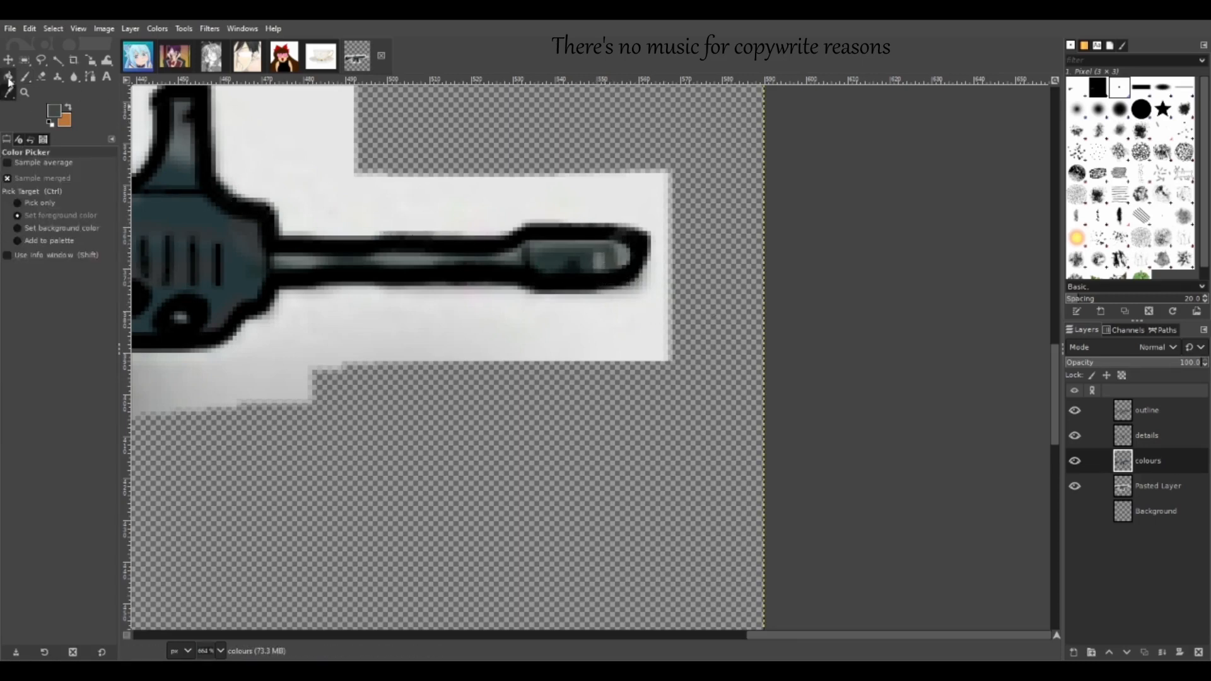
{"action": "key", "text": "p"}
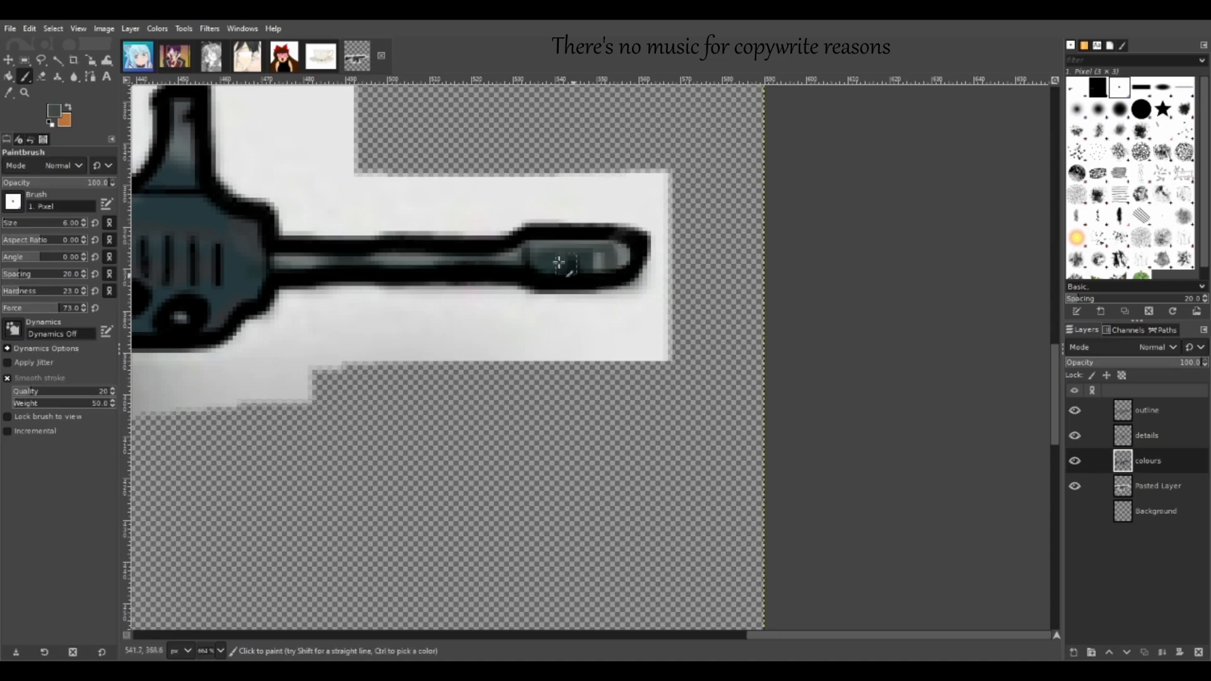
{"action": "key", "text": "shift+u"}
{"action": "mouse_move", "coordinate": [554, 262]}
{"action": "left_mouse_down"}
{"action": "mouse_move", "coordinate": [616, 270]}
{"action": "mouse_move", "coordinate": [571, 265]}
{"action": "left_mouse_up"}
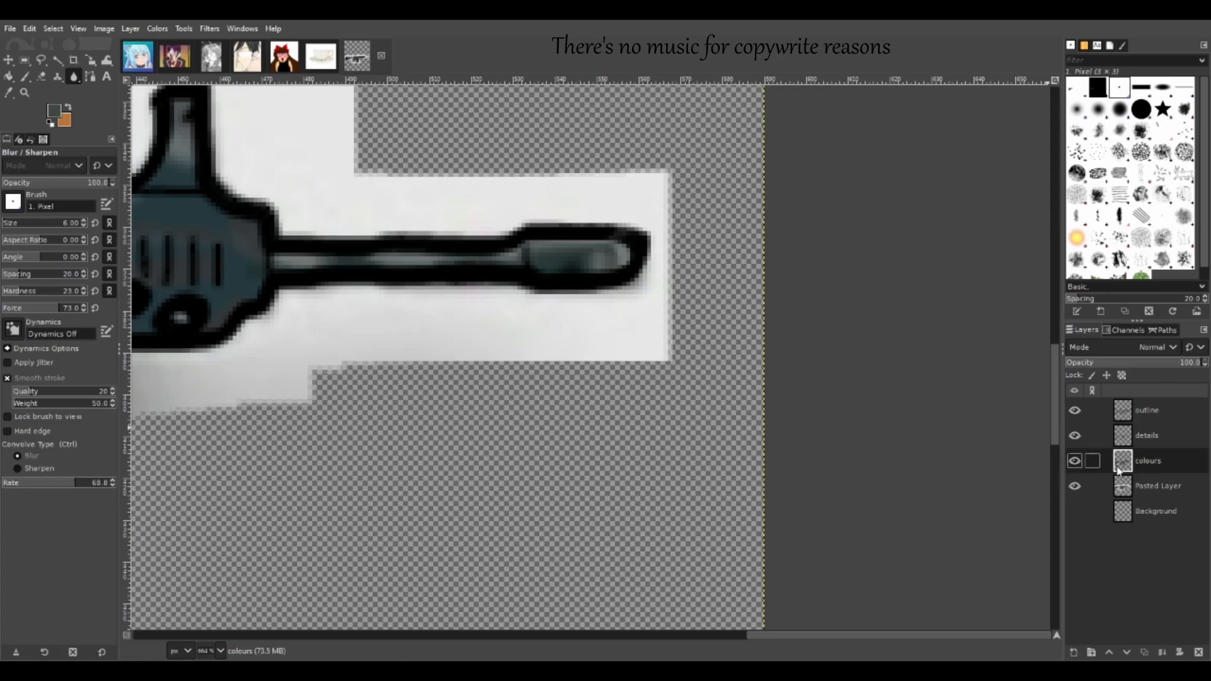
- Compare the muzzle's shading with the reference by toggling the colours layer, and hide the Pasted Layer
{"action": "left_click", "coordinate": [1075, 461]}
{"action": "left_click", "coordinate": [1075, 461]}
{"action": "left_click", "coordinate": [1075, 461]}
{"action": "left_click", "coordinate": [1075, 461]}
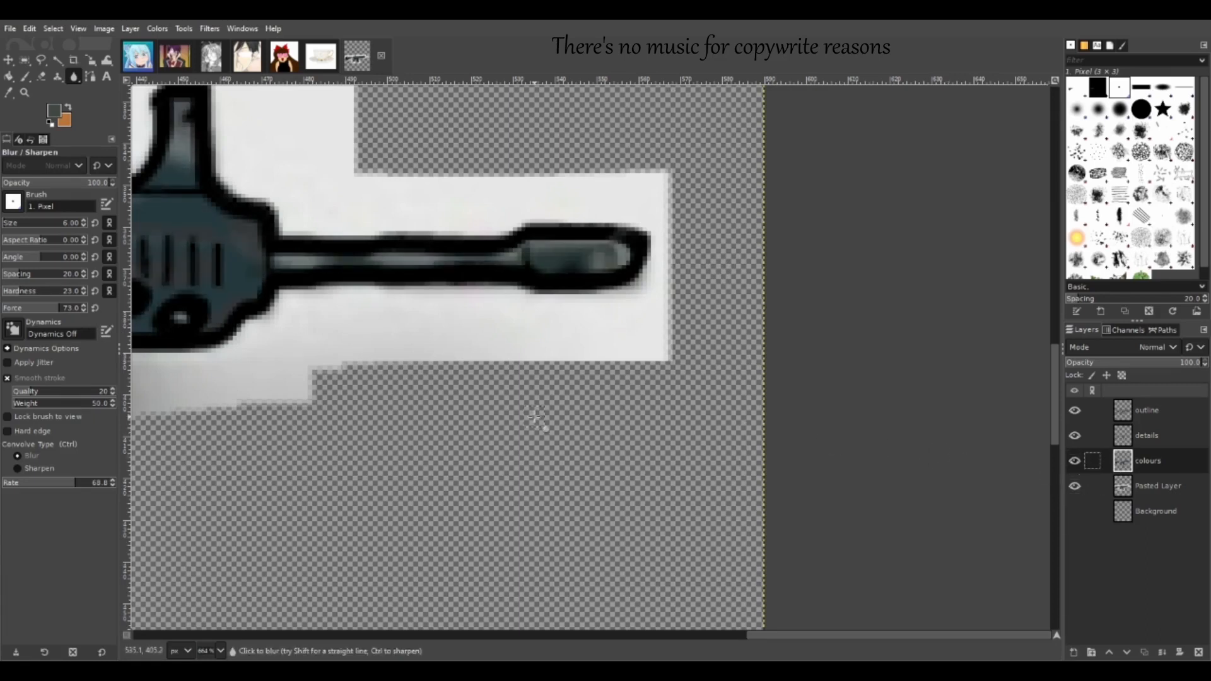
{"action": "left_click", "coordinate": [1075, 486]}
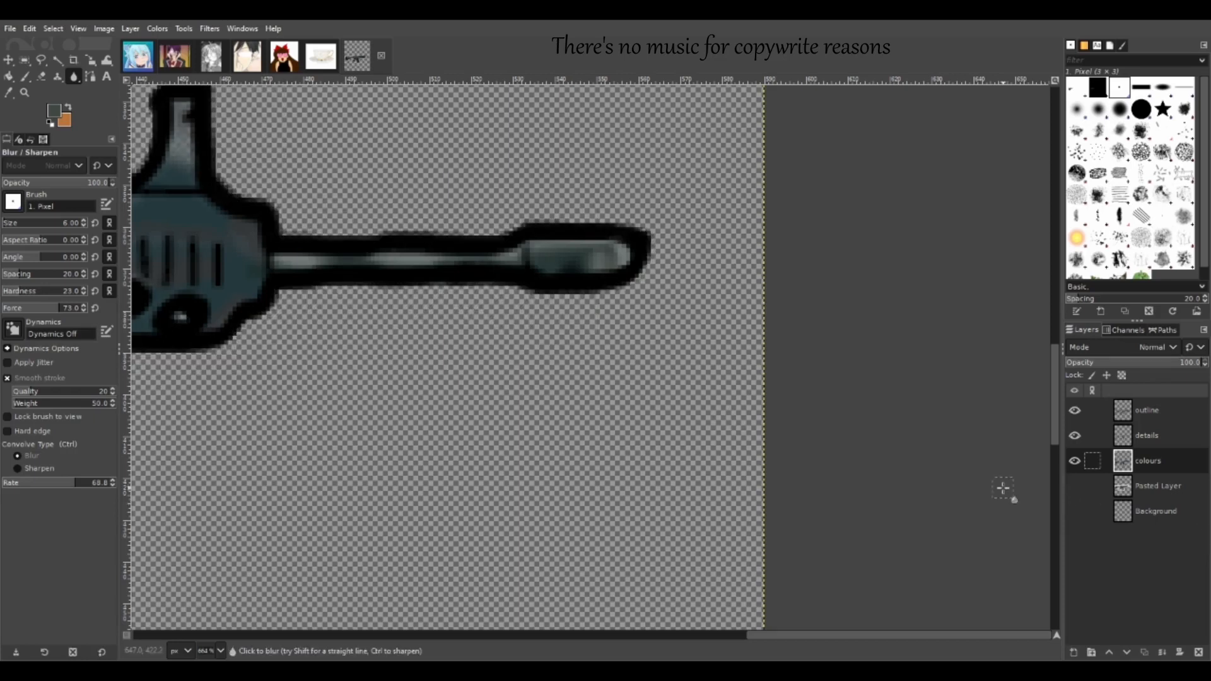
- Delete the Pasted Layer holding the reference image and the Background layer
{"action": "left_click", "coordinate": [25, 93]}
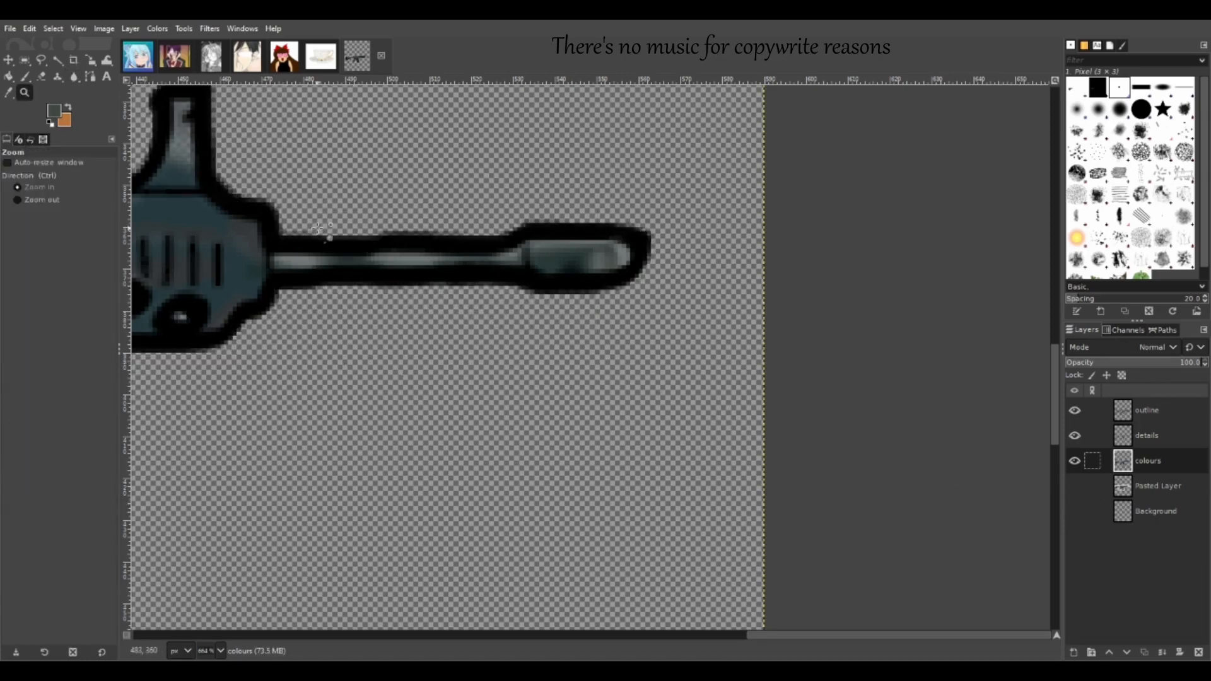
{"action": "key", "text": "shift+ctrl+j"}
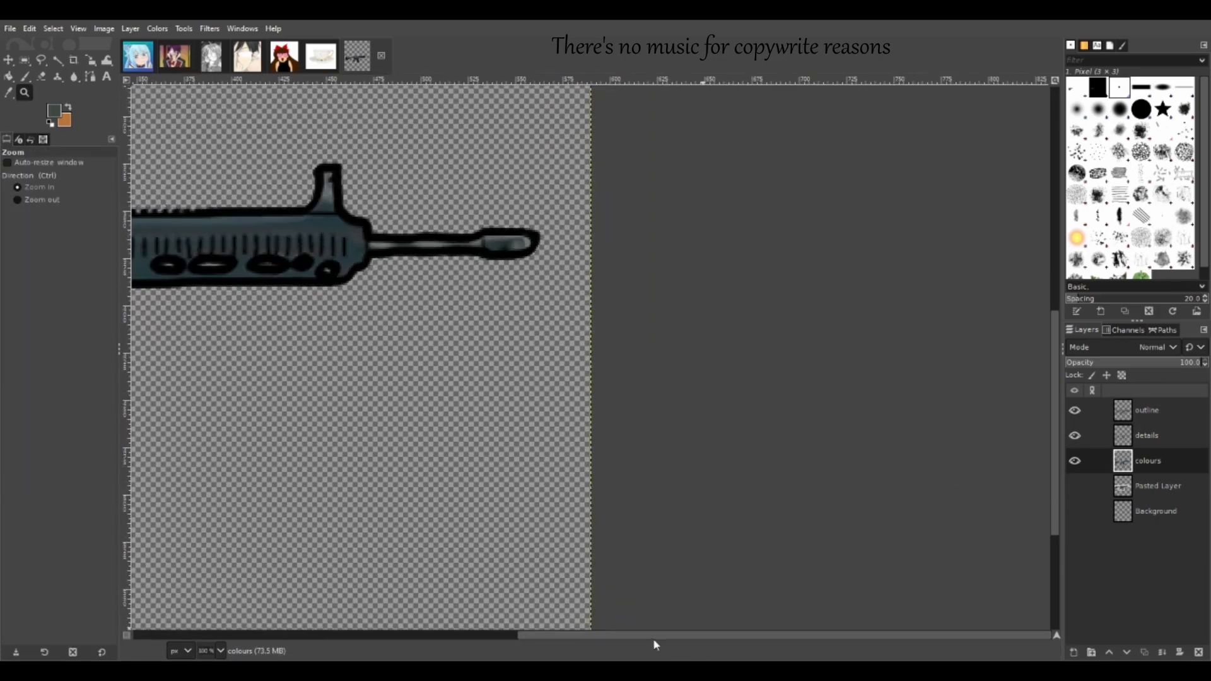
{"action": "left_click", "coordinate": [364, 592]}
{"action": "left_click", "coordinate": [547, 418], "text": "ctrl"}
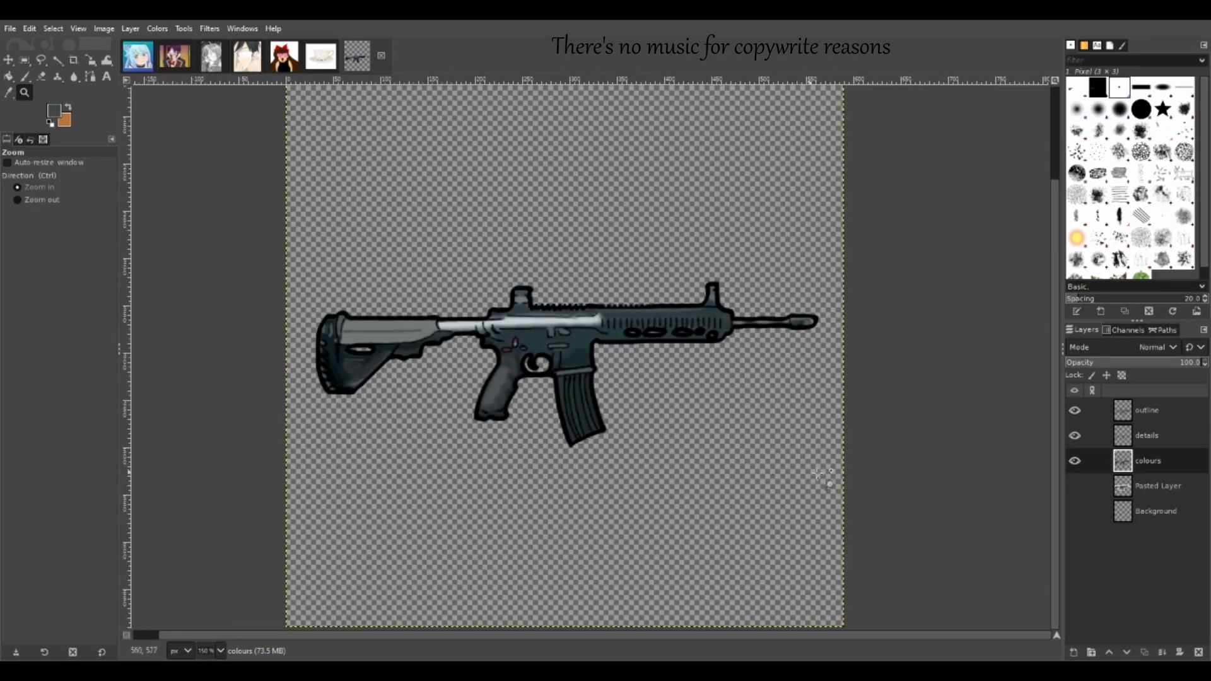
{"action": "left_click", "coordinate": [1153, 486]}
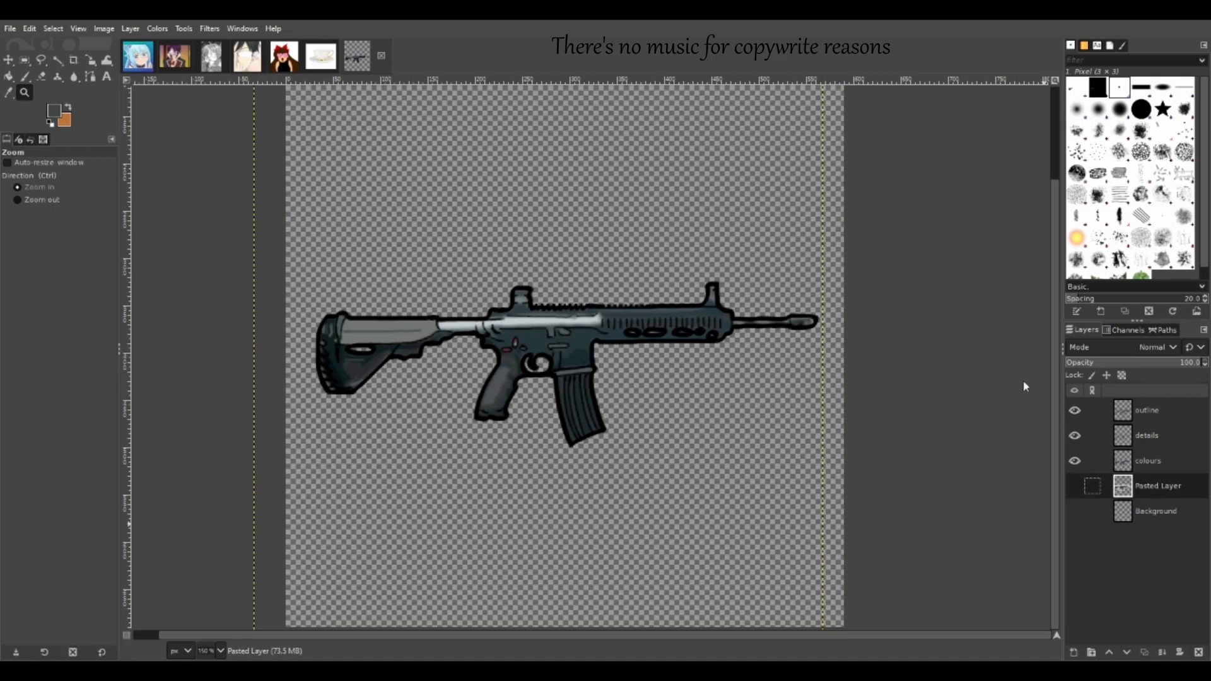
{"action": "left_click", "coordinate": [1076, 183]}
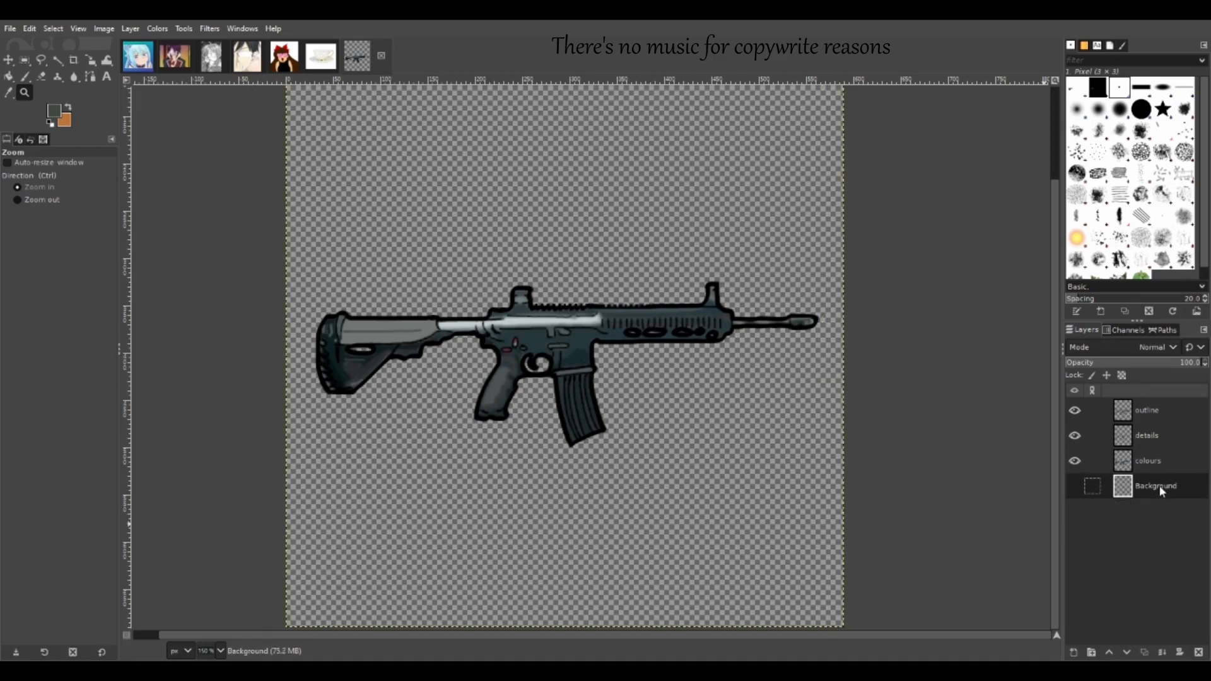
{"action": "left_click", "coordinate": [1084, 193]}
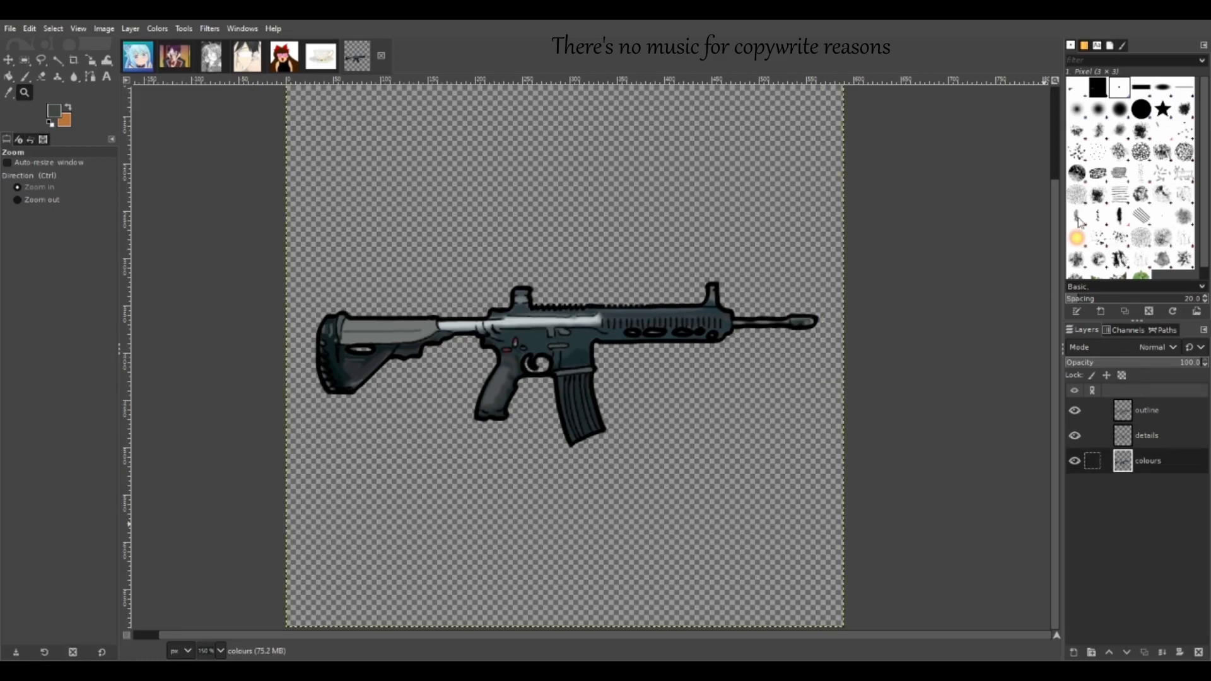
- Add a new layer named "words" above the outline layer
{"action": "left_click", "coordinate": [1145, 411]}
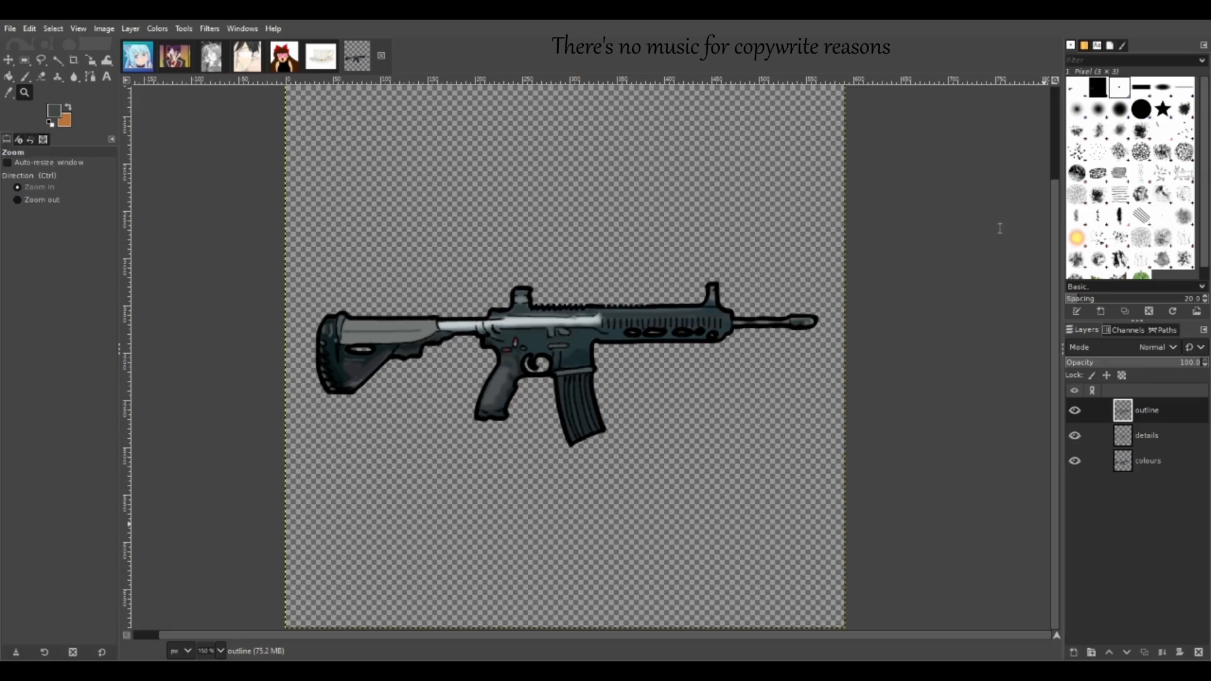
{"action": "key", "text": "Return"}
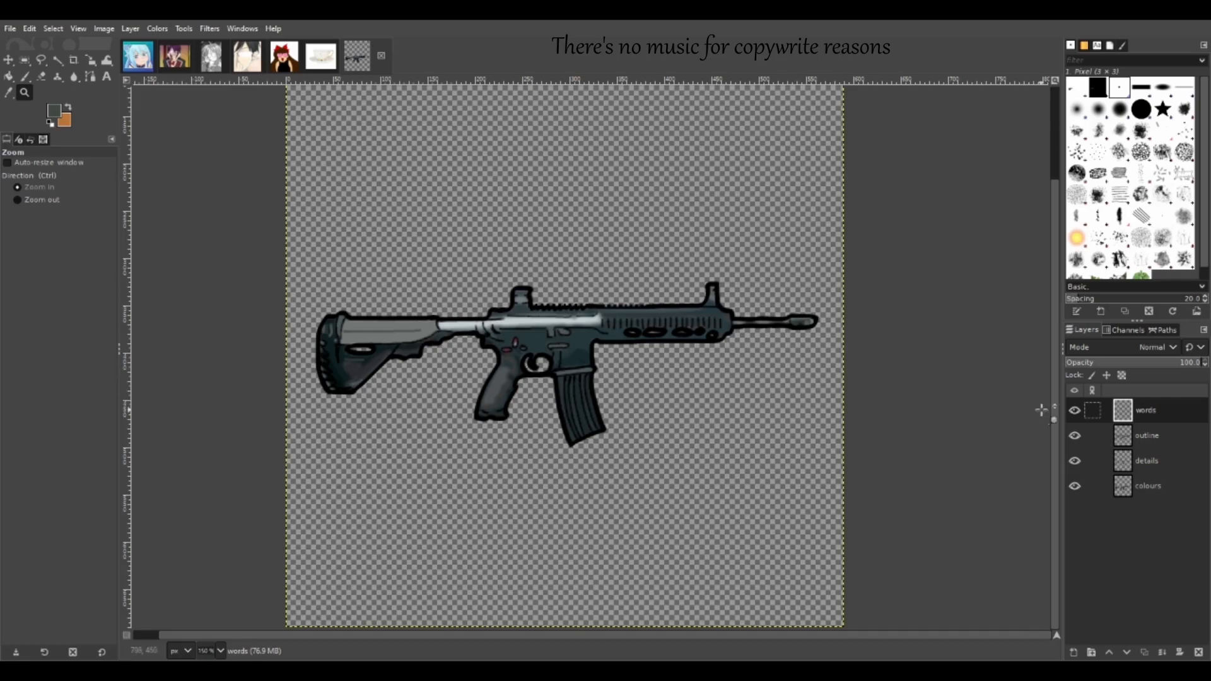
{"action": "left_click_drag", "start_coordinate": [1057, 409], "coordinate": [1054, 312]}
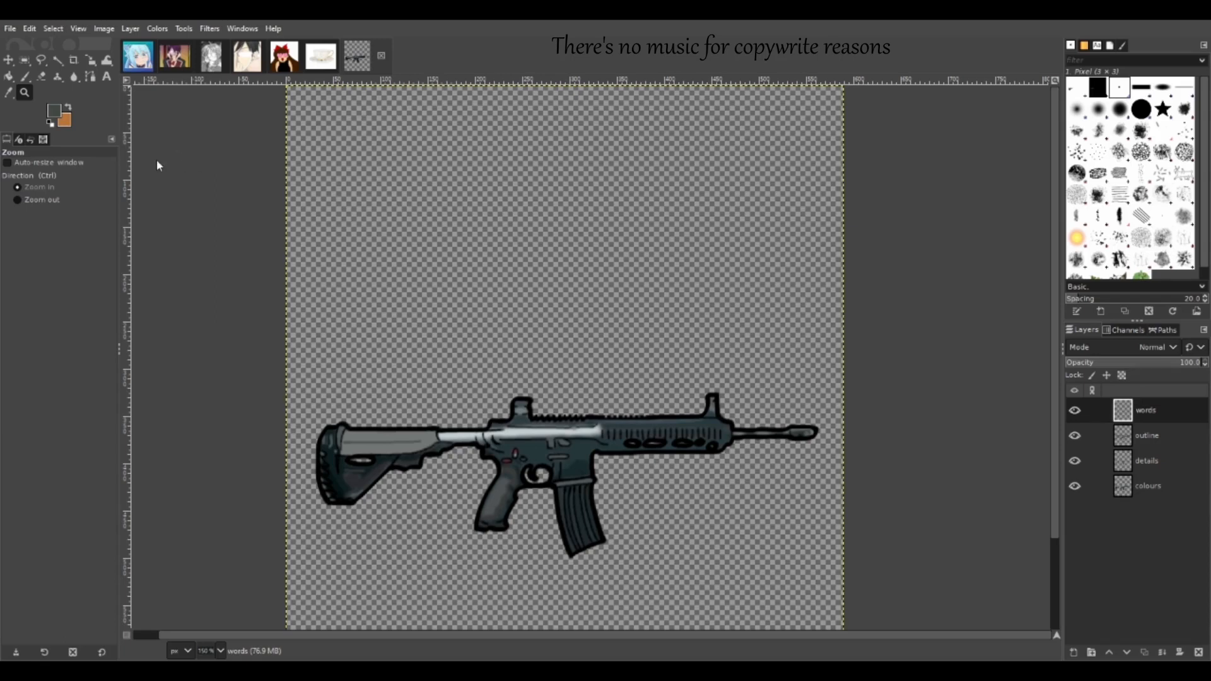
- Set the foreground colour to light purple and choose the Gabriola font for the Text tool
{"action": "left_click", "coordinate": [204, 214]}
{"action": "left_click", "coordinate": [106, 78]}
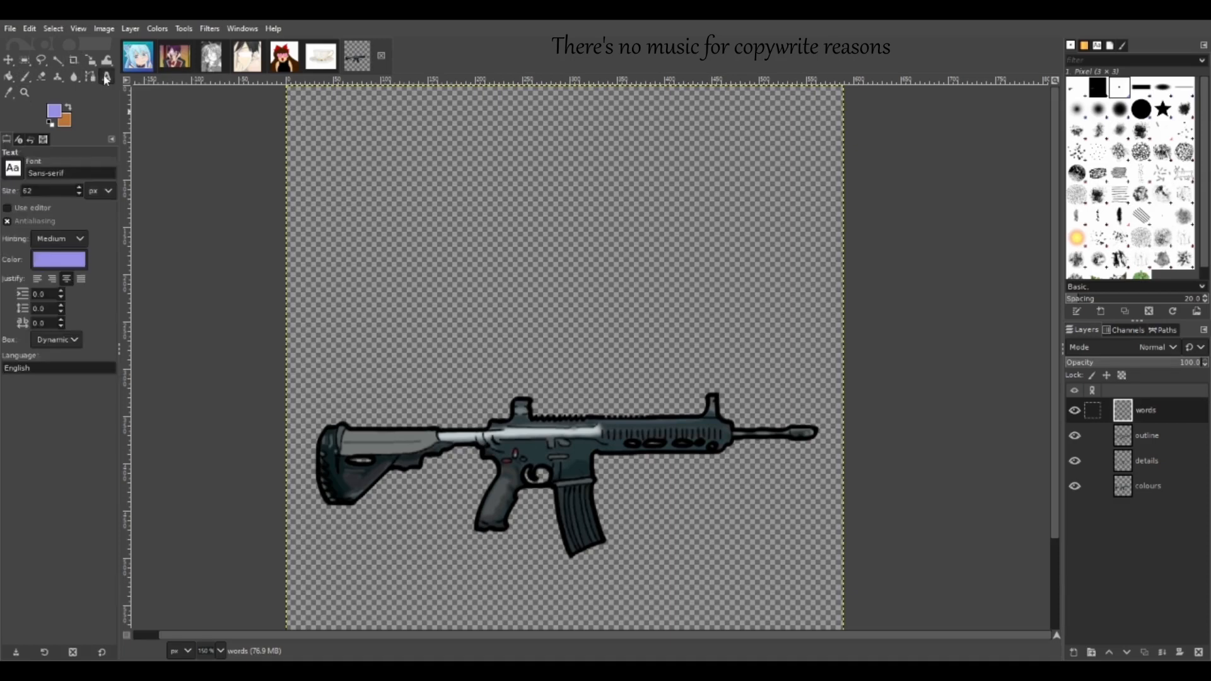
{"action": "left_click", "coordinate": [76, 172]}
{"action": "key", "text": "BackSpace"}
{"action": "left_click", "coordinate": [72, 191]}
- Create a wide text box above the rifle containing "PewPewPew" at a size of 100 px
{"action": "left_click", "coordinate": [366, 349]}
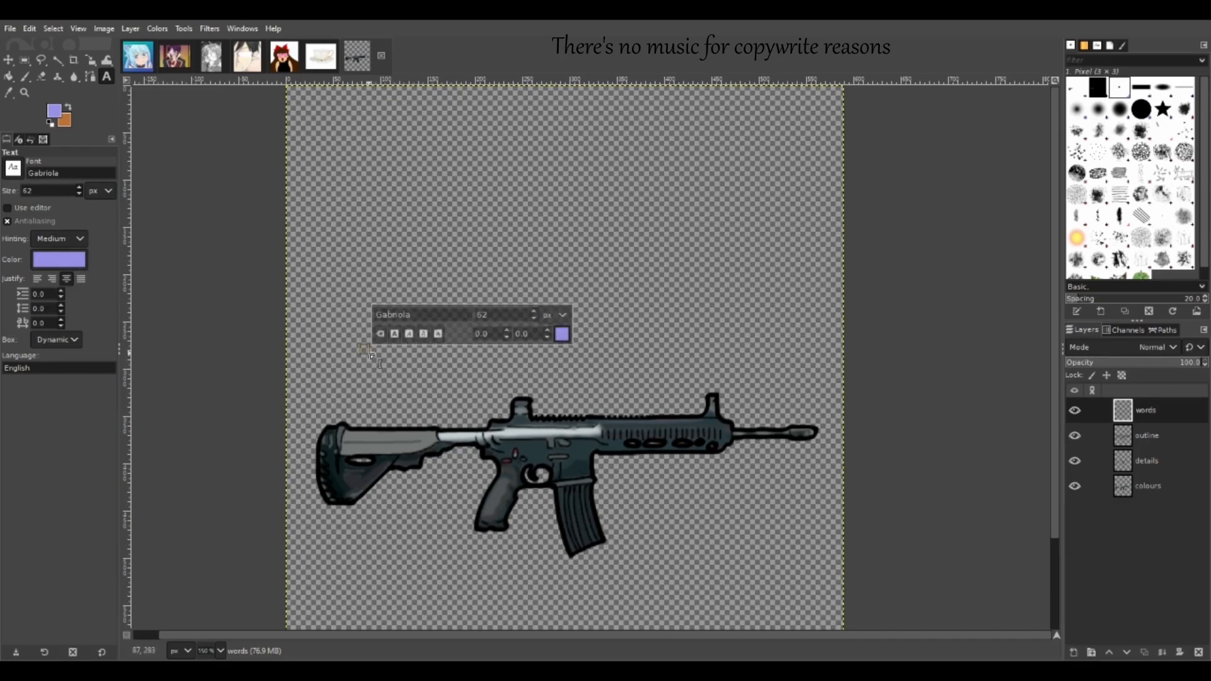
{"action": "left_click_drag", "start_coordinate": [506, 314], "coordinate": [462, 316]}
{"action": "type", "text": "100"}
{"action": "left_click", "coordinate": [456, 357]}
{"action": "left_click_drag", "start_coordinate": [346, 332], "coordinate": [763, 401]}
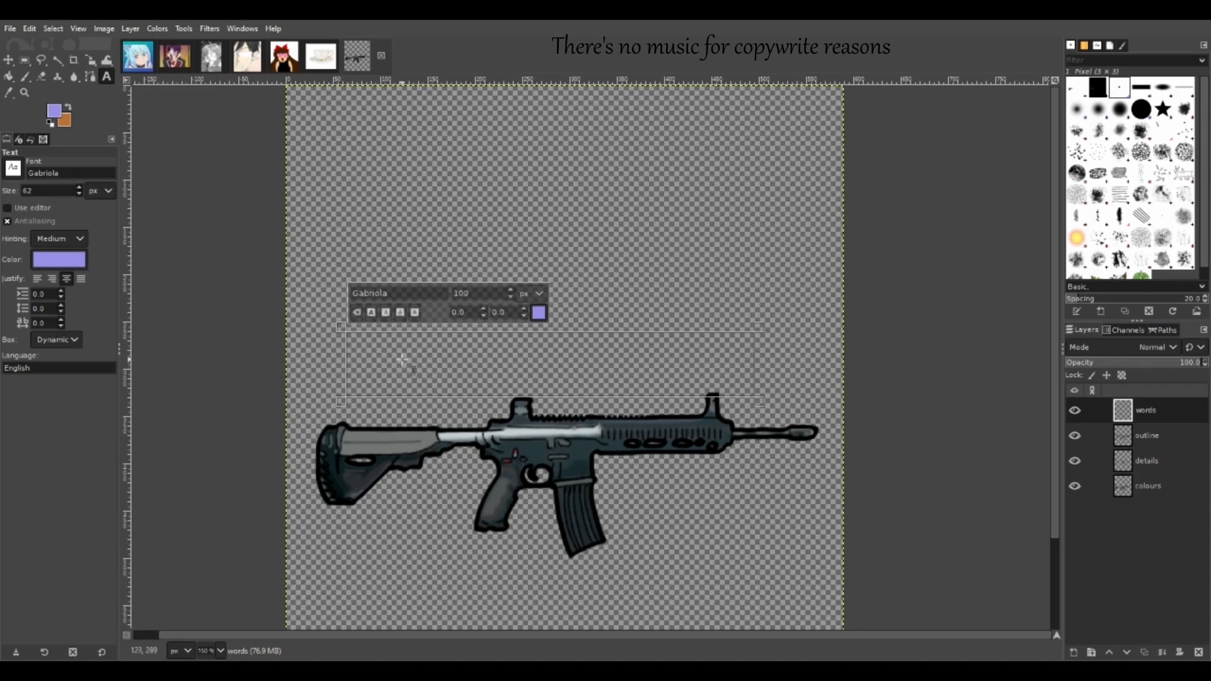
{"action": "type", "text": "Pew"}
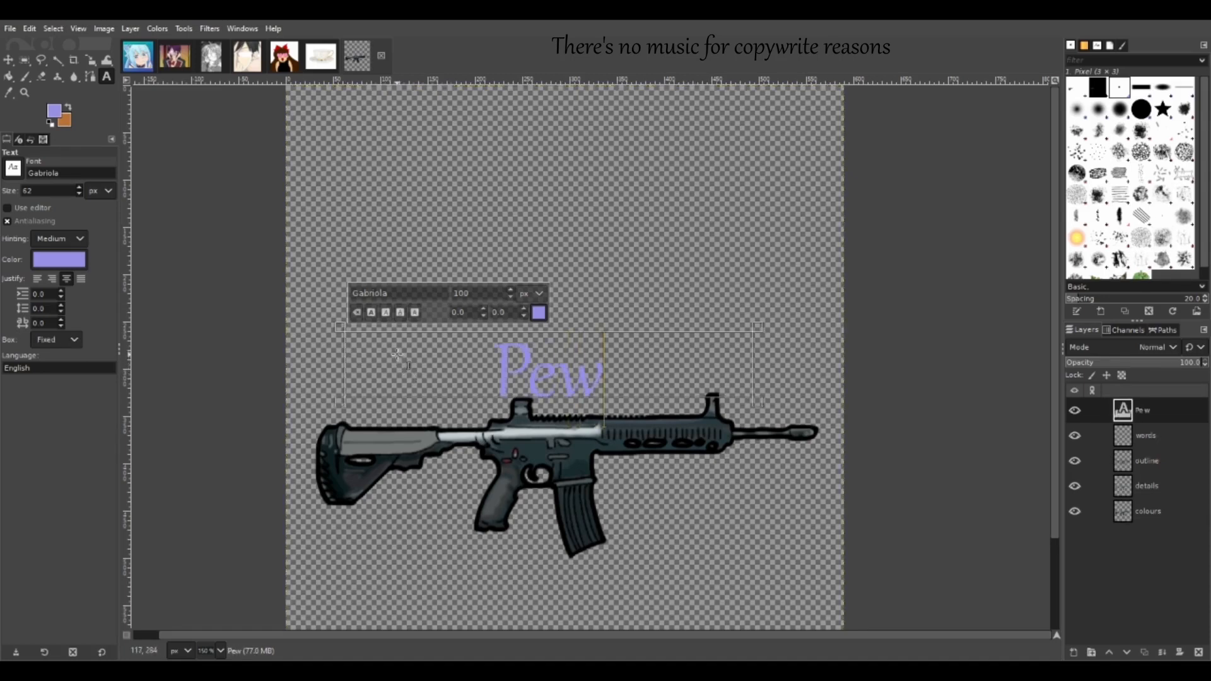
{"action": "type", "text": "Pew"}
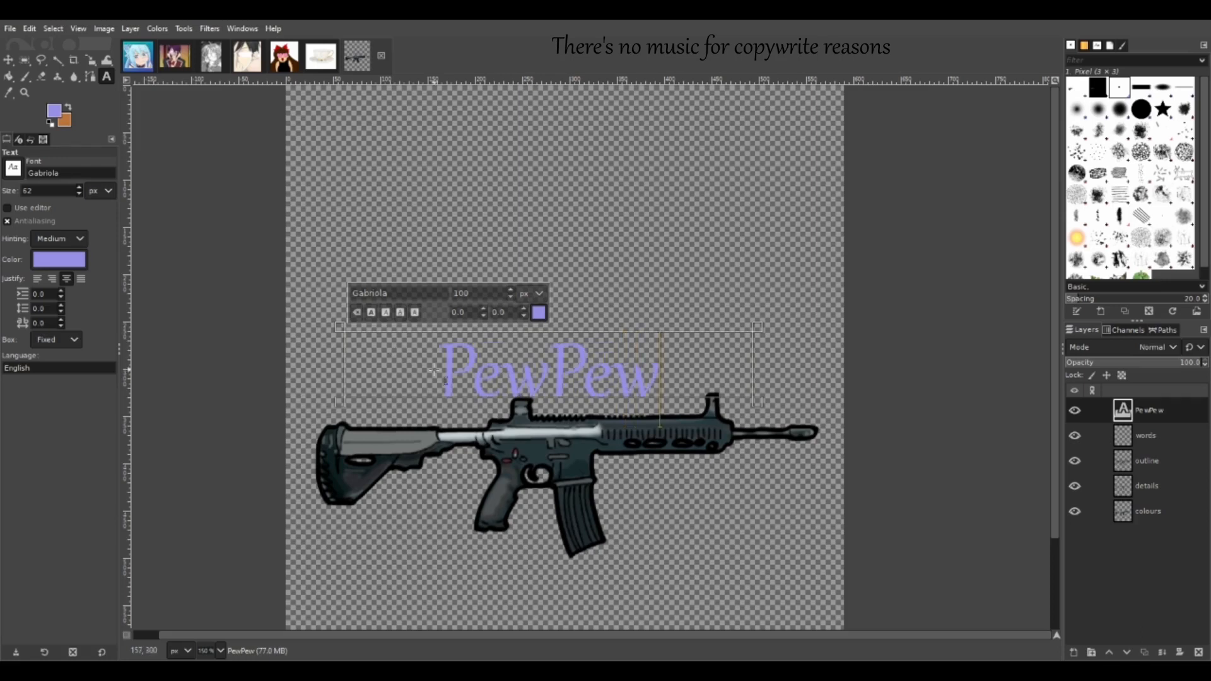
{"action": "type", "text": "Pew"}
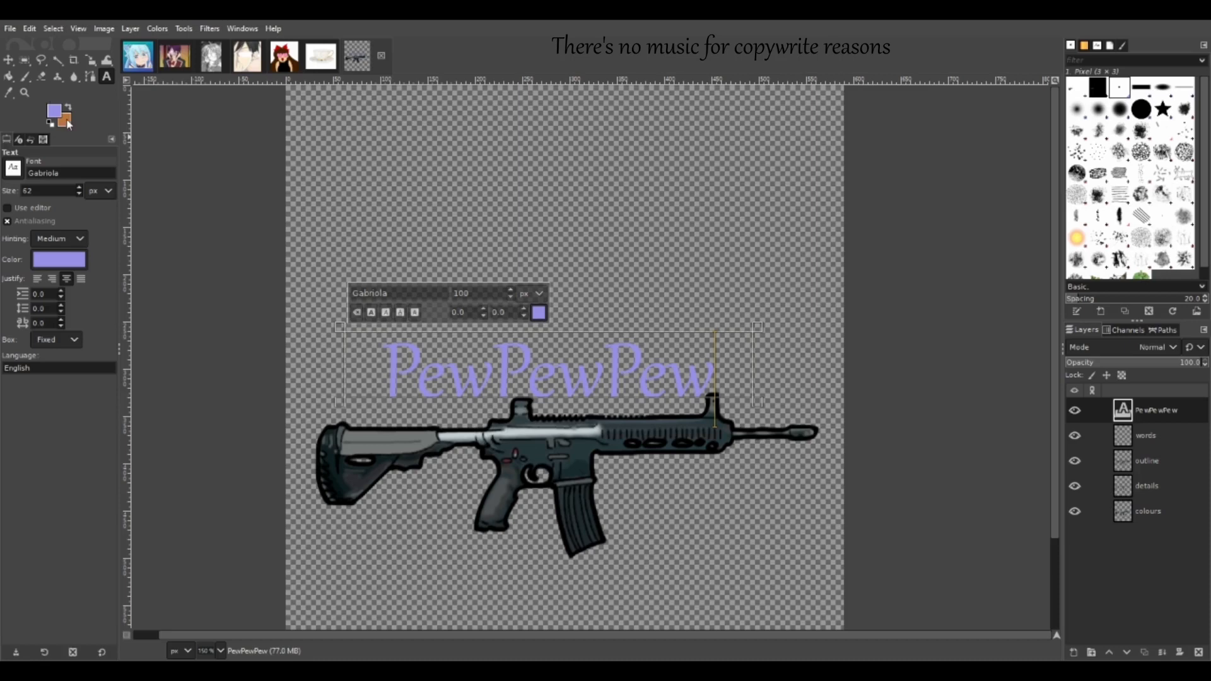
- Try positions for the PewPewPew text and move it slightly down onto the rifle's top edge
{"action": "left_click", "coordinate": [9, 60]}
{"action": "left_click_drag", "start_coordinate": [538, 375], "coordinate": [501, 396]}
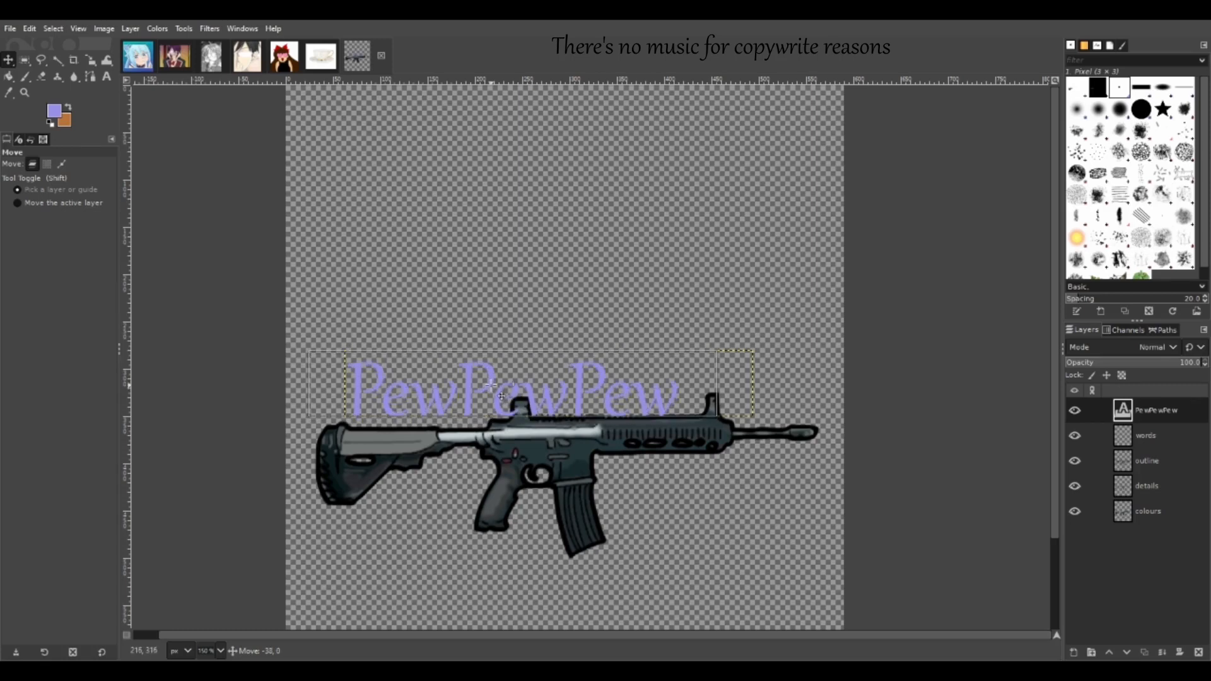
{"action": "left_click_drag", "start_coordinate": [502, 396], "coordinate": [536, 395]}
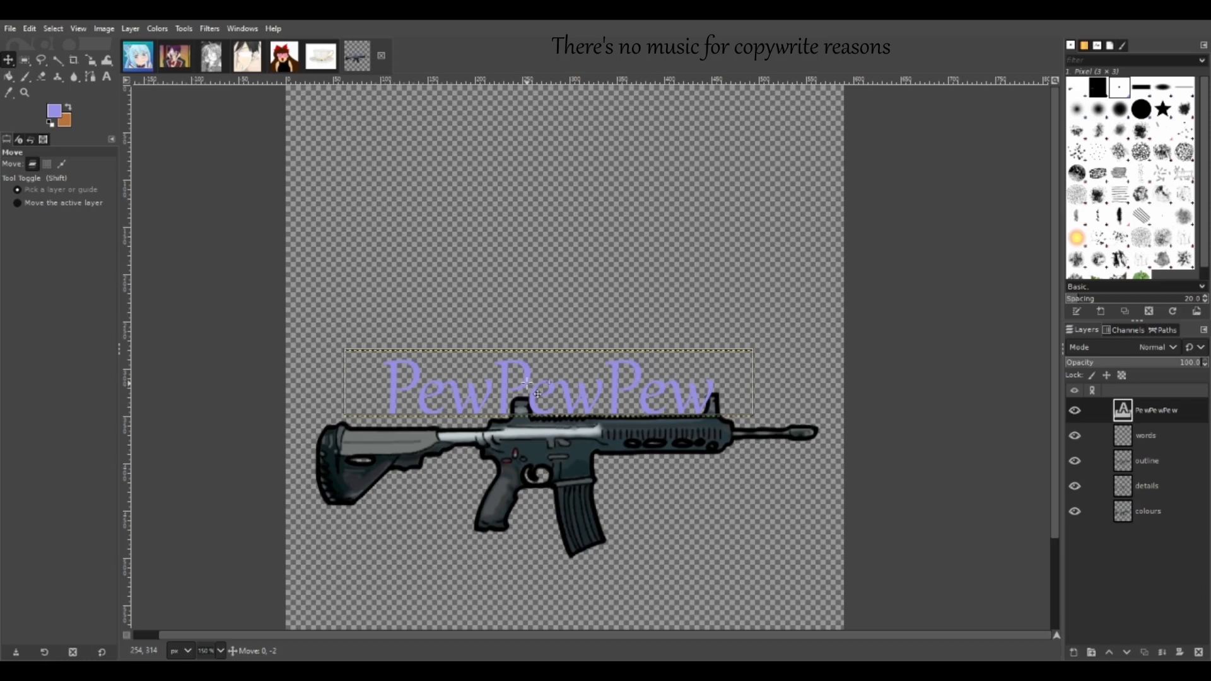
{"action": "left_click_drag", "start_coordinate": [536, 393], "coordinate": [499, 376]}
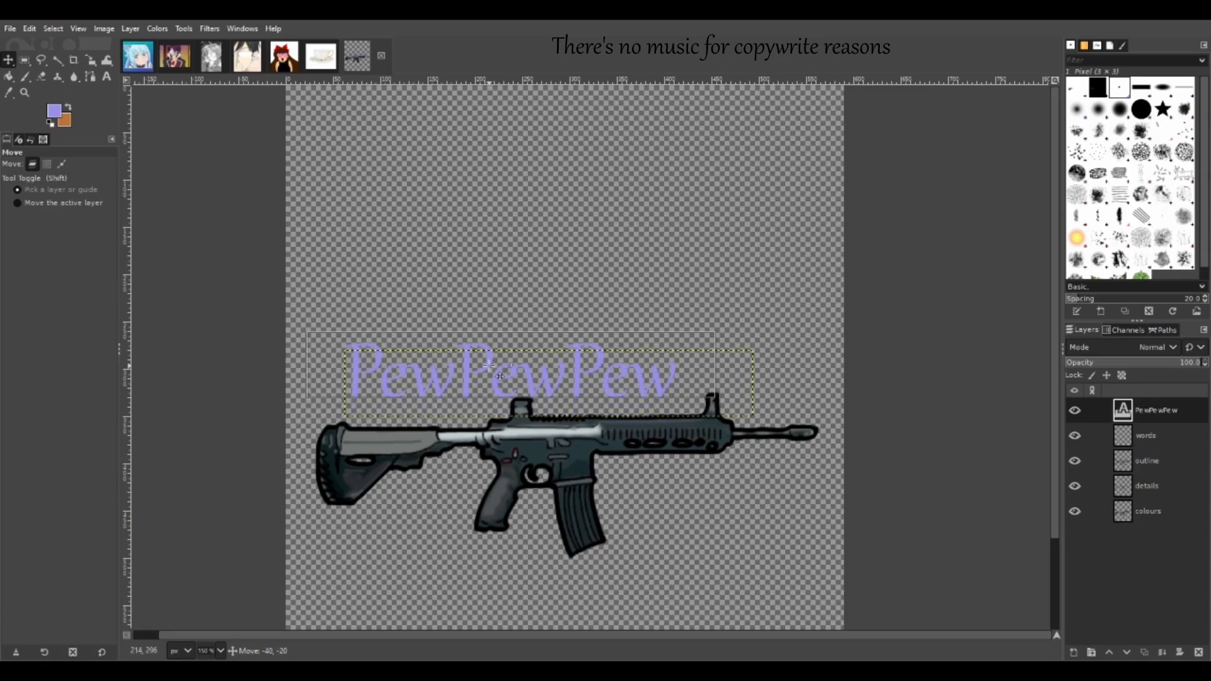
{"action": "left_click_drag", "start_coordinate": [499, 376], "coordinate": [540, 398]}
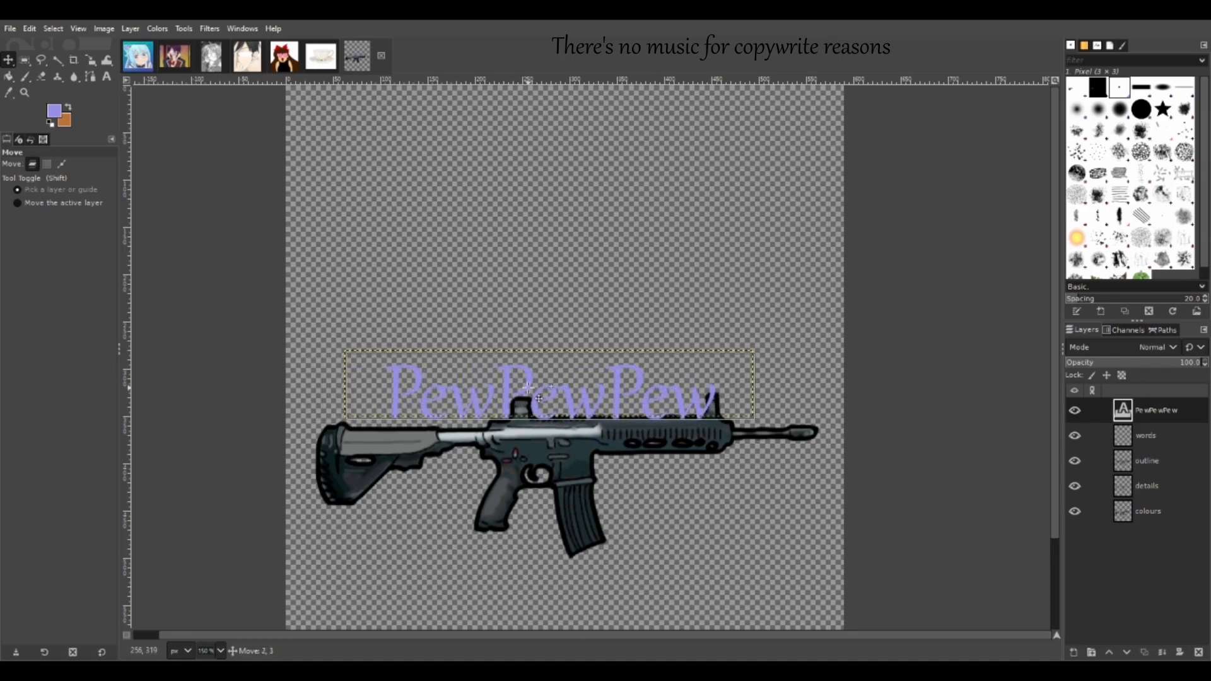
{"action": "left_click_drag", "start_coordinate": [539, 398], "coordinate": [541, 392]}
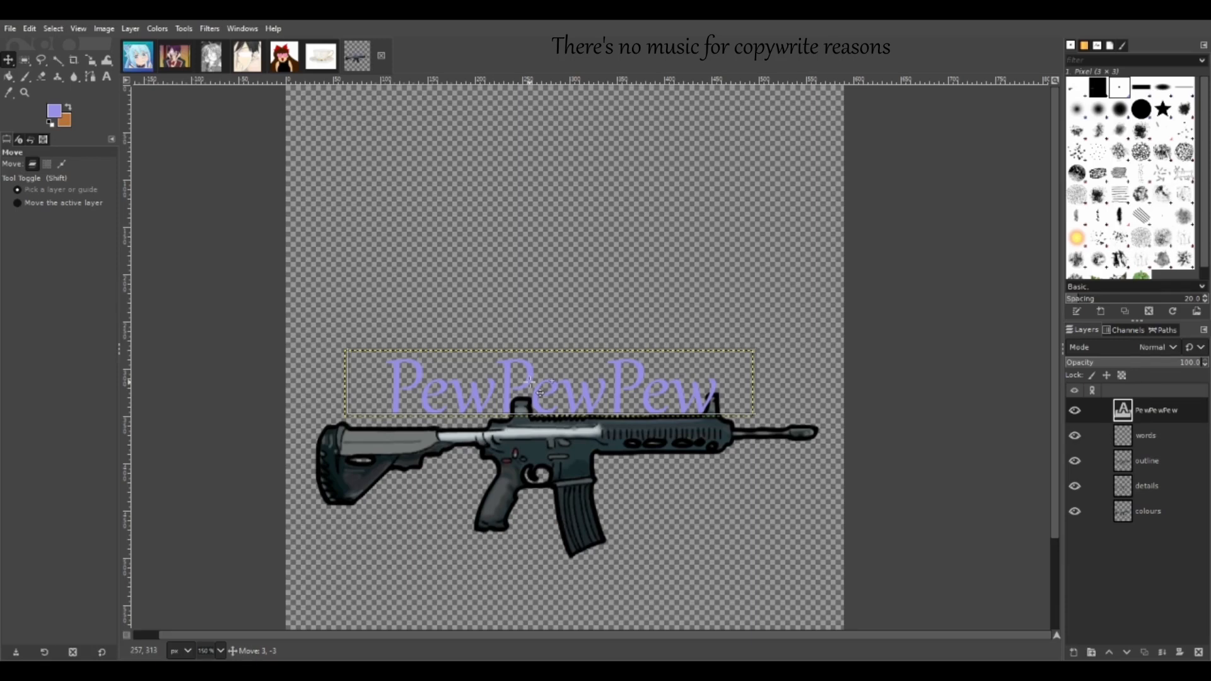
{"action": "left_click_drag", "start_coordinate": [540, 393], "coordinate": [541, 392]}
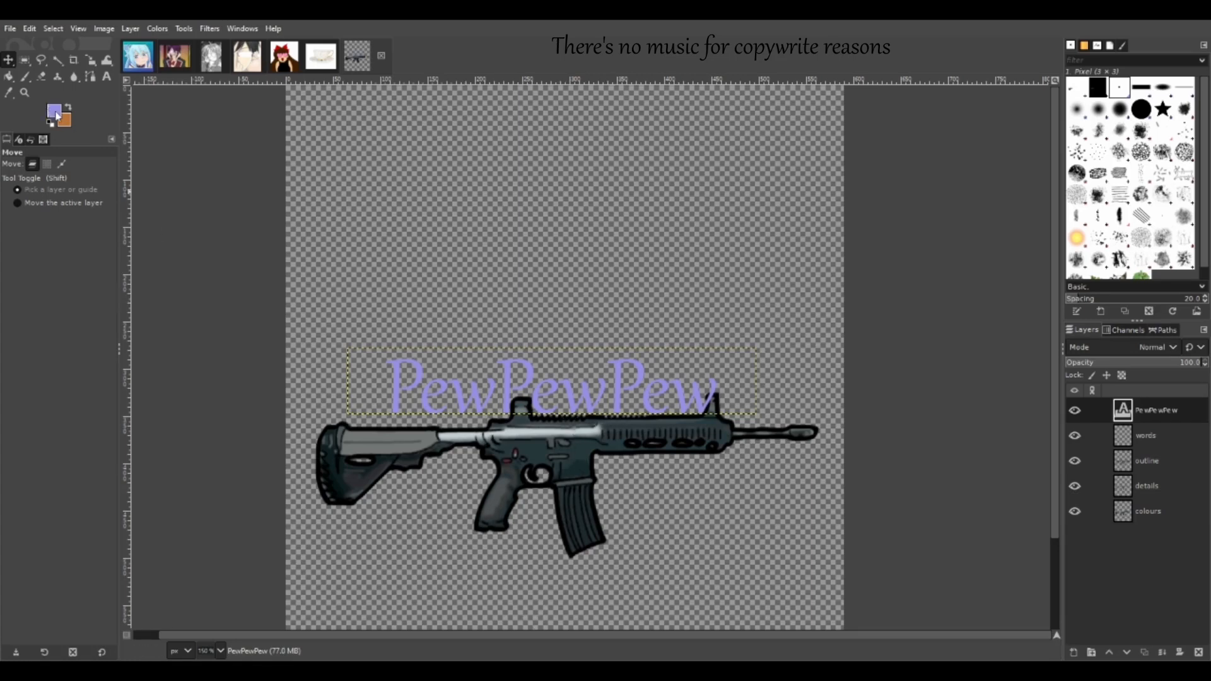
- Pick a mint green foreground colour and apply it to the whole PewPewPew text
{"action": "left_click", "coordinate": [178, 180]}
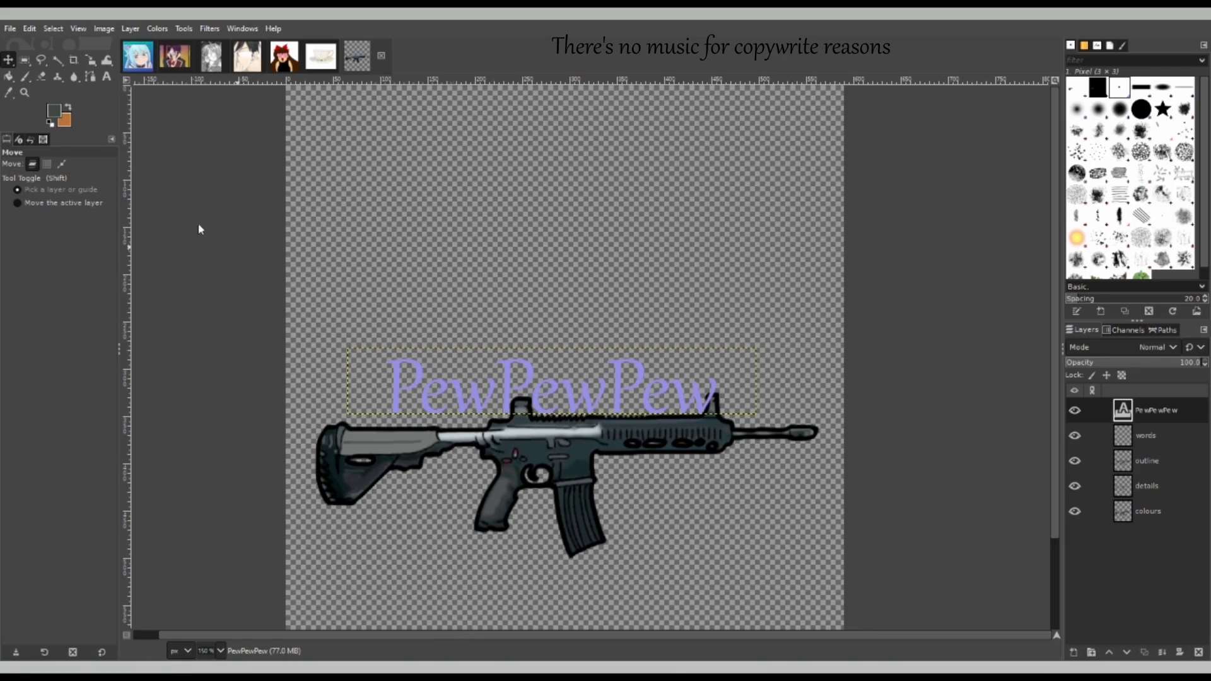
{"action": "left_click", "coordinate": [181, 227]}
{"action": "key", "text": "t"}
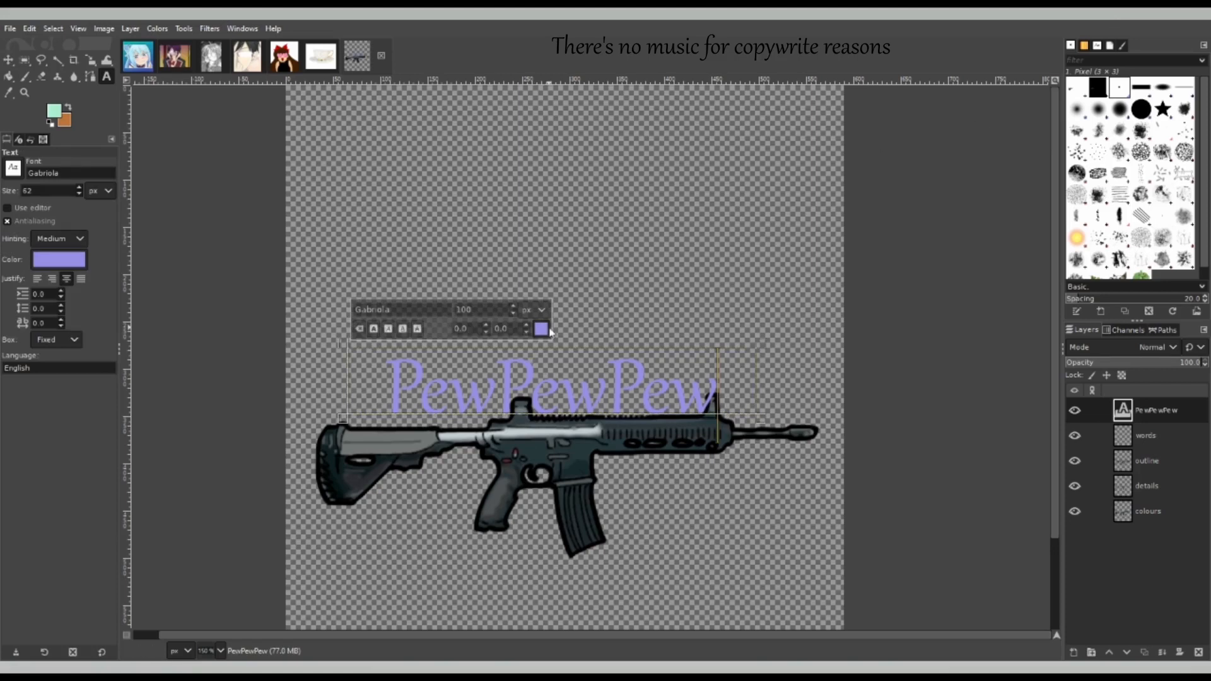
{"action": "left_click", "coordinate": [594, 439]}
{"action": "left_click", "coordinate": [601, 320]}
{"action": "left_click", "coordinate": [604, 382]}
{"action": "left_click", "coordinate": [390, 387]}
{"action": "left_click_drag", "start_coordinate": [391, 383], "coordinate": [717, 387]}
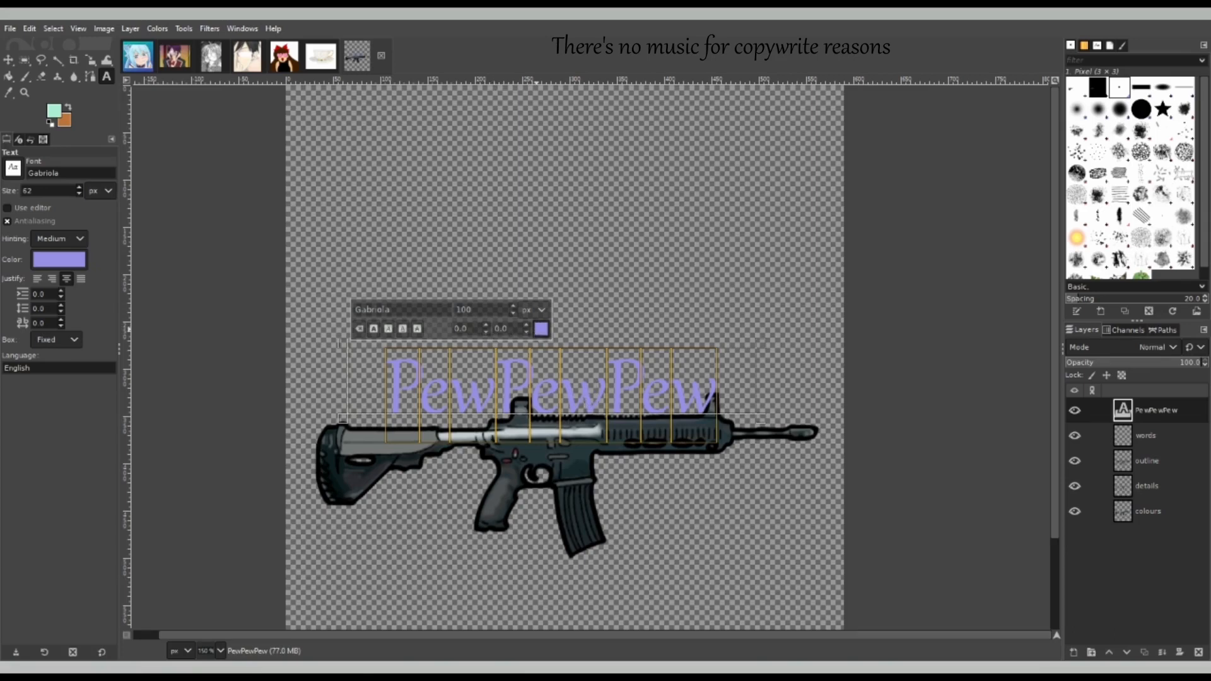
{"action": "left_click", "coordinate": [614, 413]}
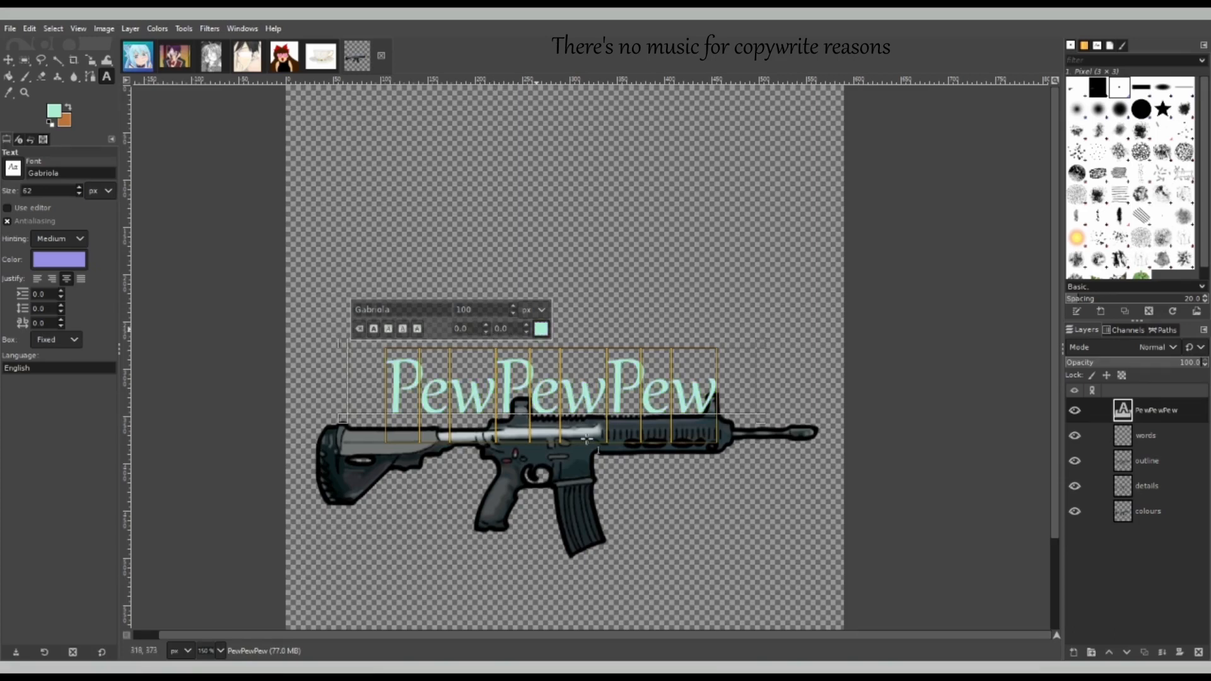
{"action": "left_click", "coordinate": [648, 309]}
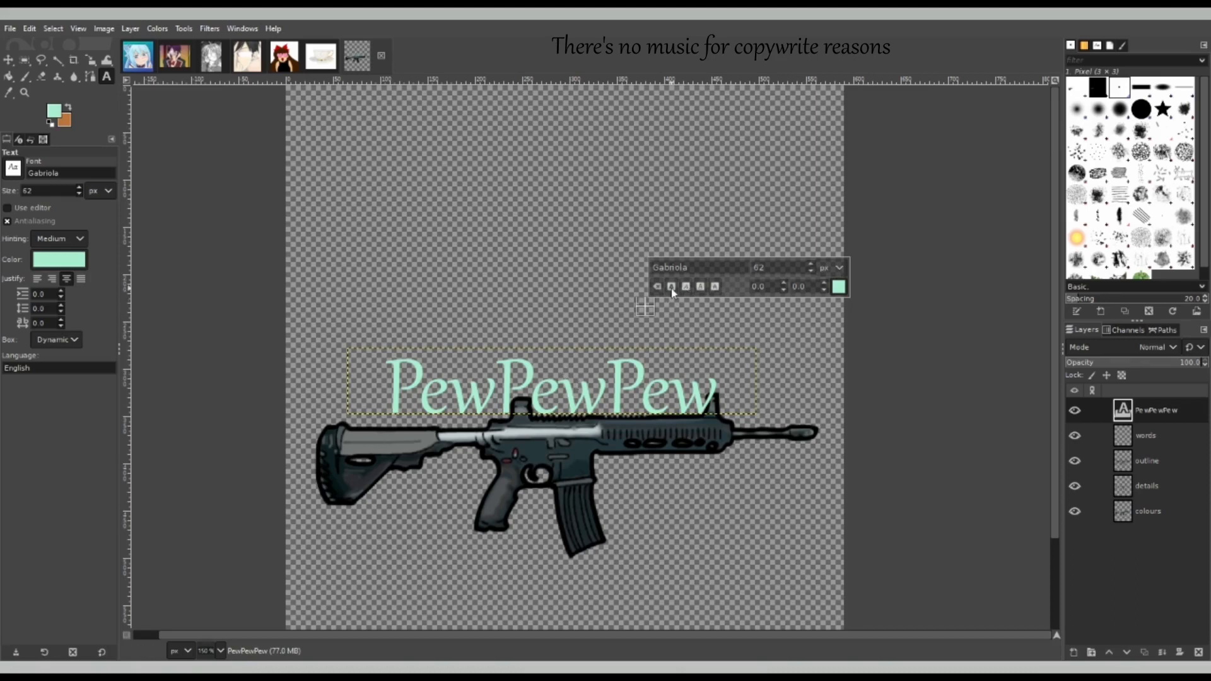
- Make the whole PewPewPew text bold and set its size to 120 px
{"action": "left_click", "coordinate": [730, 394]}
{"action": "left_click_drag", "start_coordinate": [729, 393], "coordinate": [370, 388]}
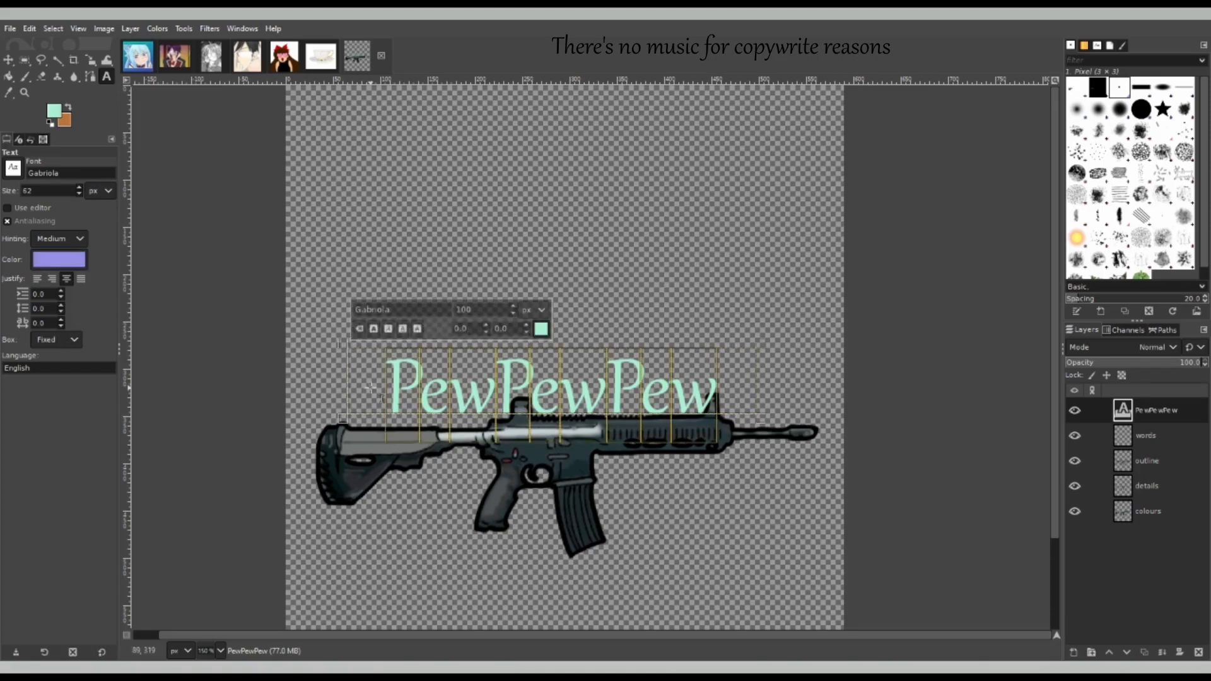
{"action": "left_click", "coordinate": [373, 328]}
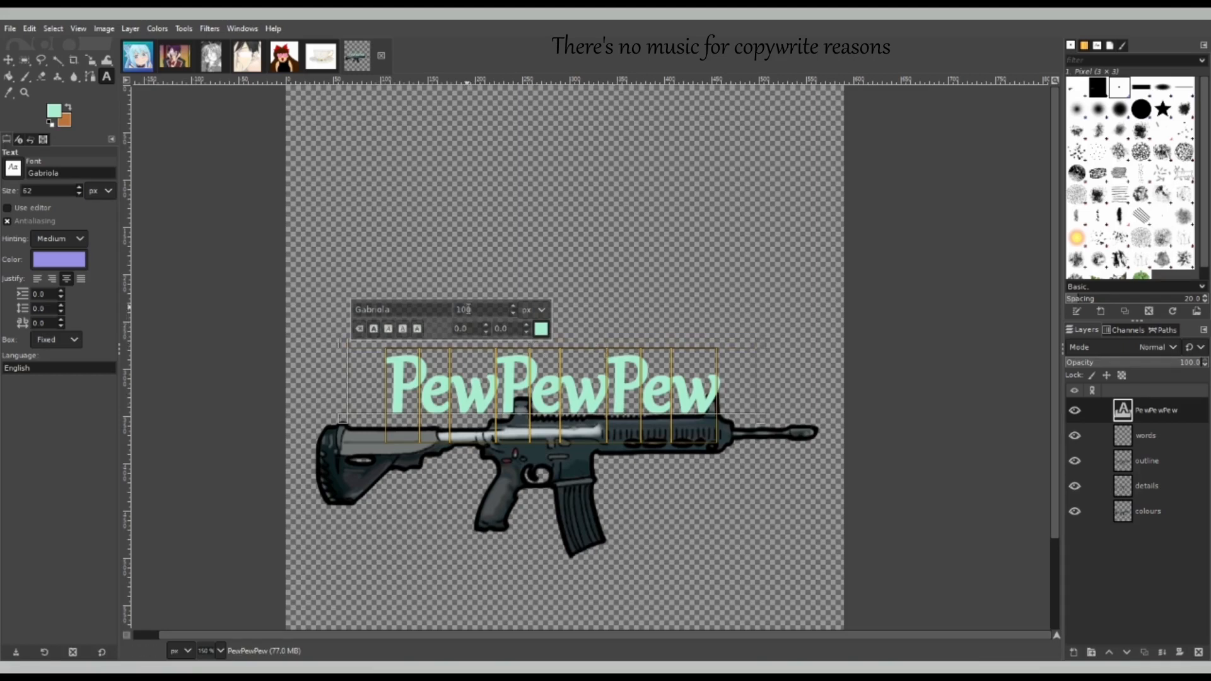
{"action": "type", "text": "2"}
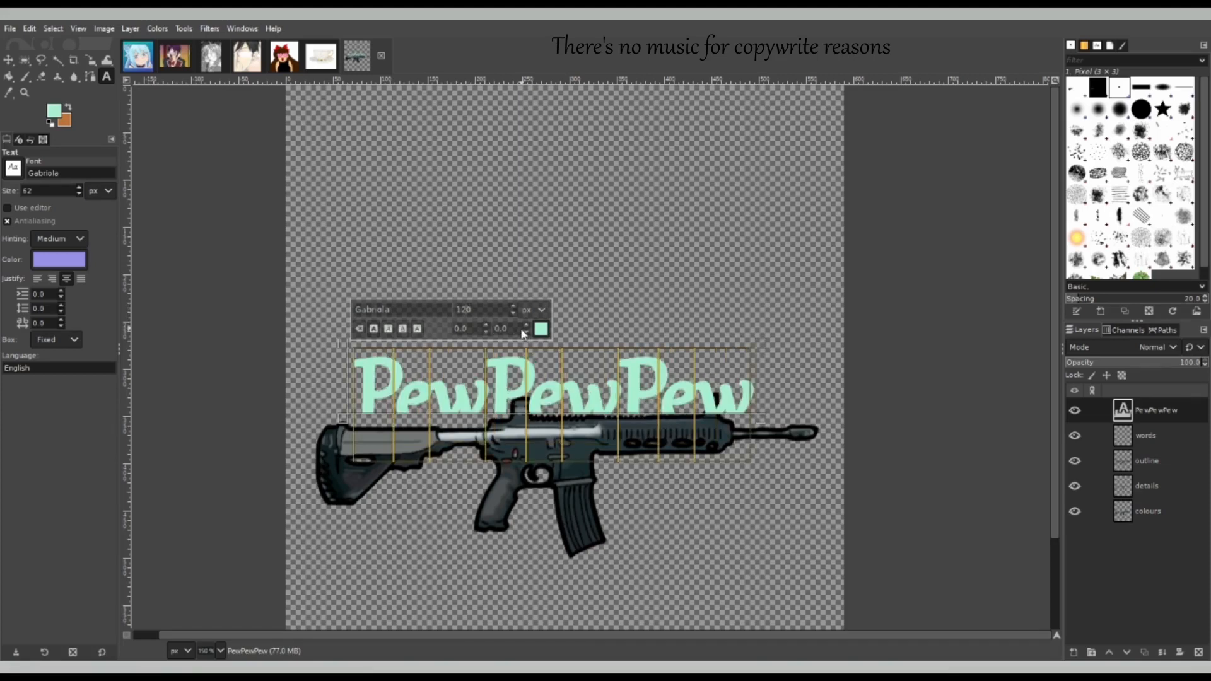
- Extend the upper edge of the PewPewPew text box so it fits the full height of the letters
{"action": "left_click", "coordinate": [593, 317]}
{"action": "left_click", "coordinate": [590, 396]}
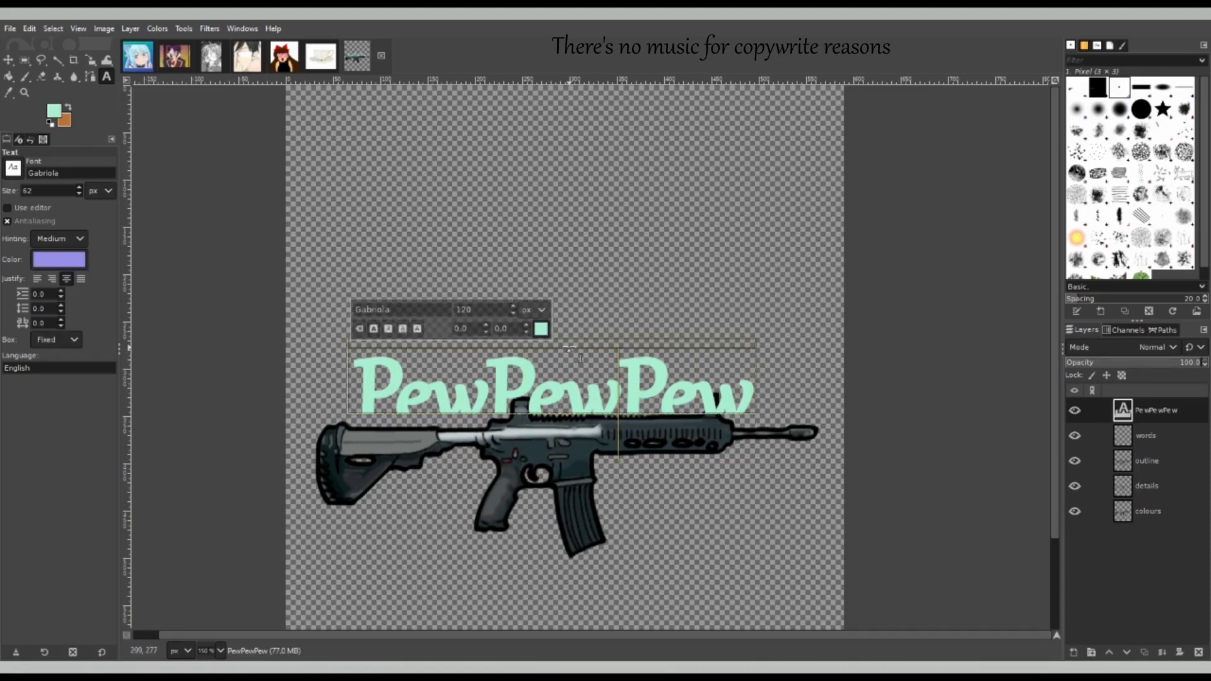
{"action": "left_click_drag", "start_coordinate": [569, 347], "coordinate": [578, 321]}
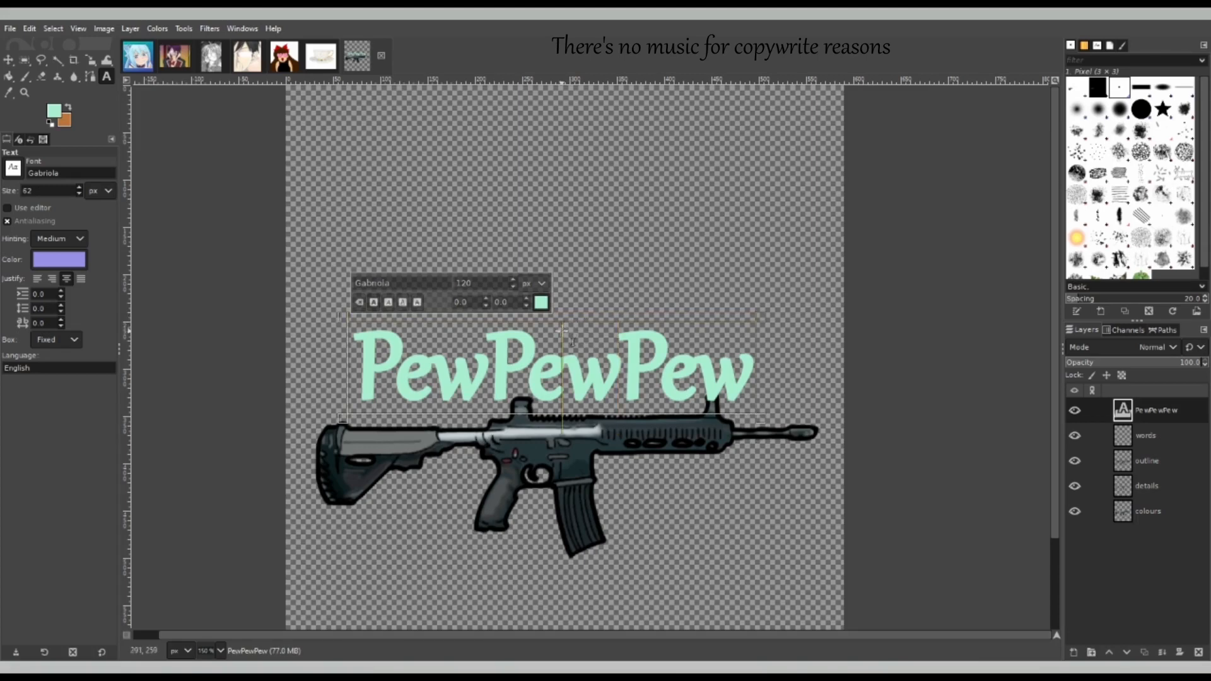
{"action": "left_click", "coordinate": [793, 327]}
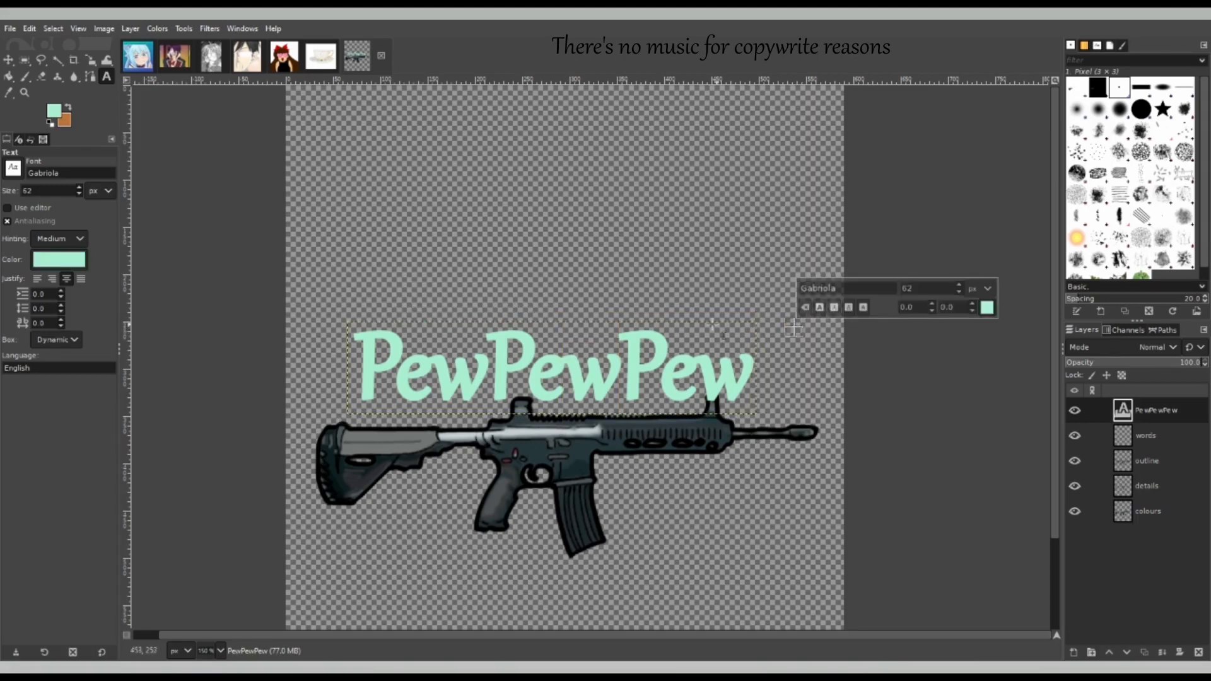
- Set the Move tool to move the active layer and shift the PewPewPew text about 15 px down onto the rifle's top edge
{"action": "left_click", "coordinate": [10, 60]}
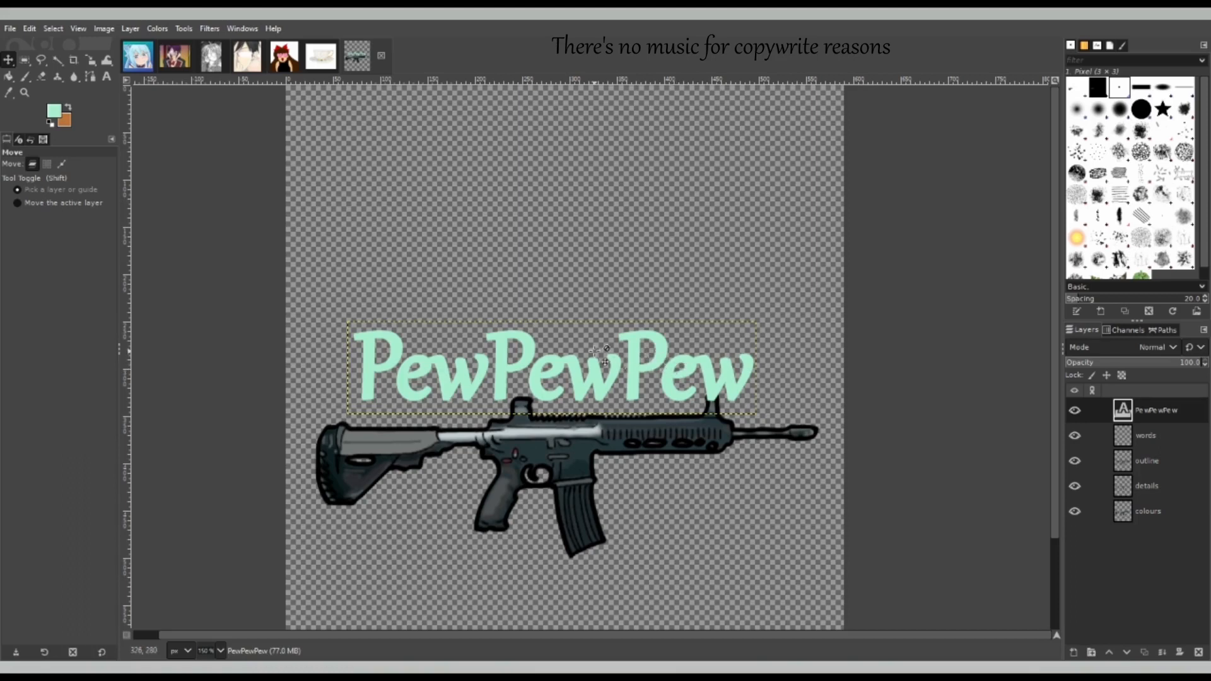
{"action": "left_click", "coordinate": [38, 203]}
{"action": "left_click_drag", "start_coordinate": [539, 362], "coordinate": [552, 382]}
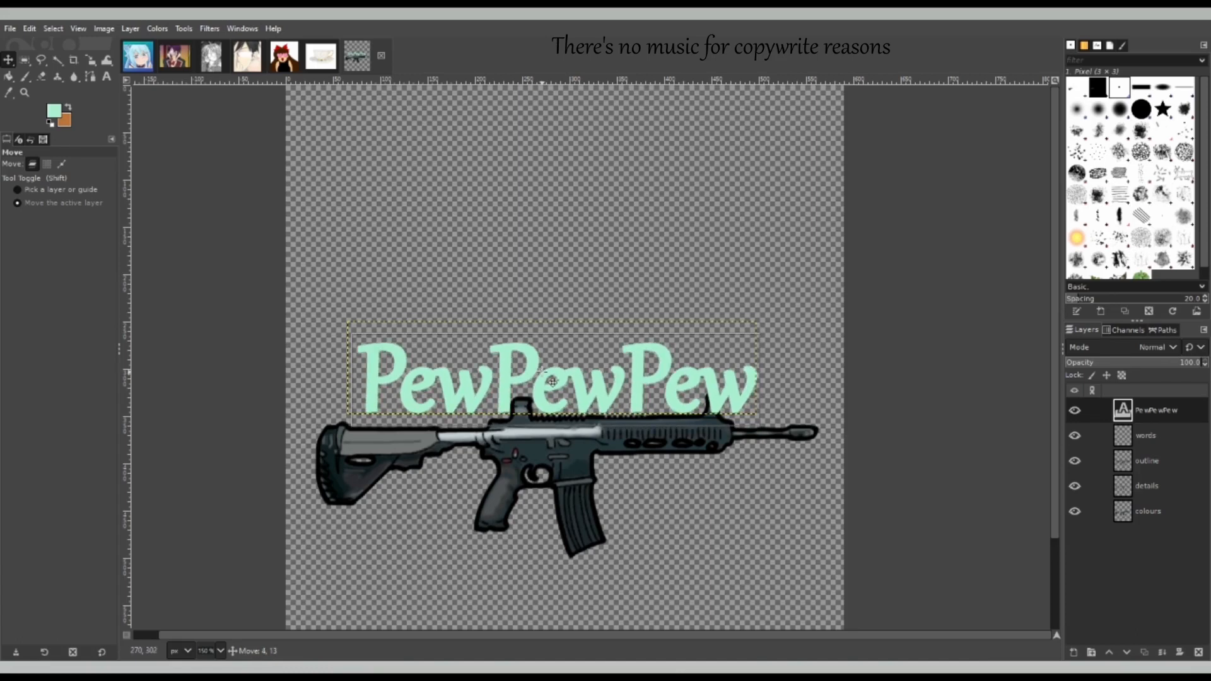
{"action": "left_click_drag", "start_coordinate": [552, 383], "coordinate": [552, 381]}
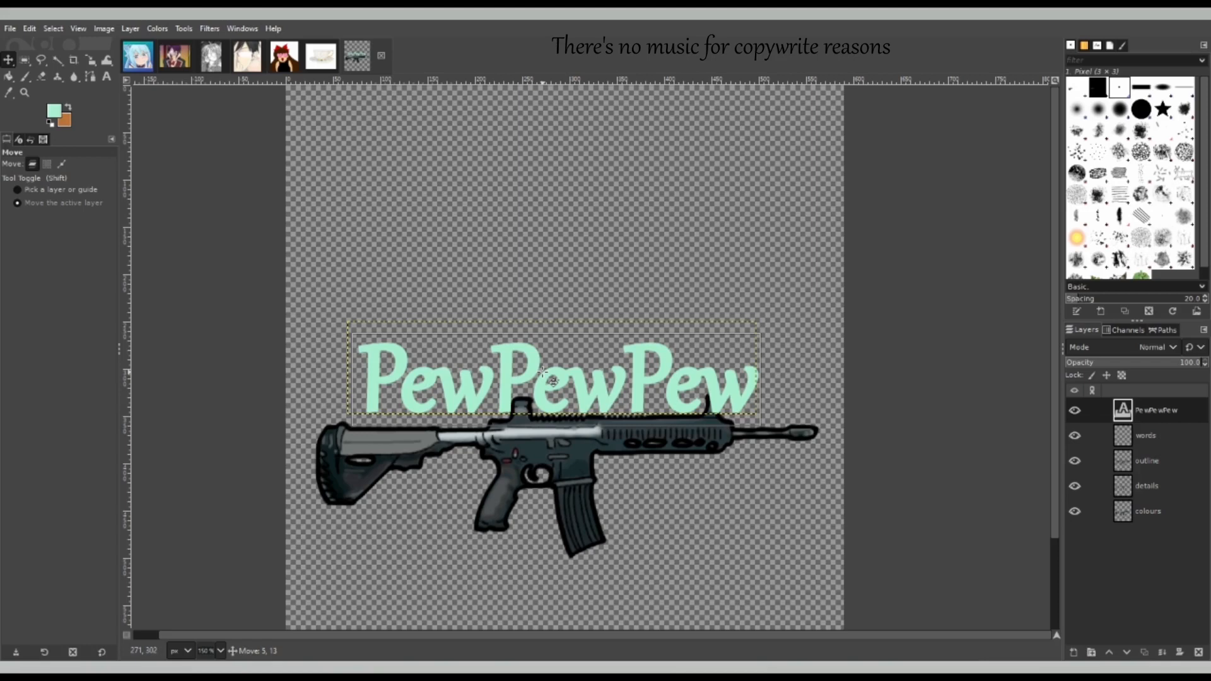
{"action": "left_click_drag", "start_coordinate": [553, 381], "coordinate": [549, 384]}
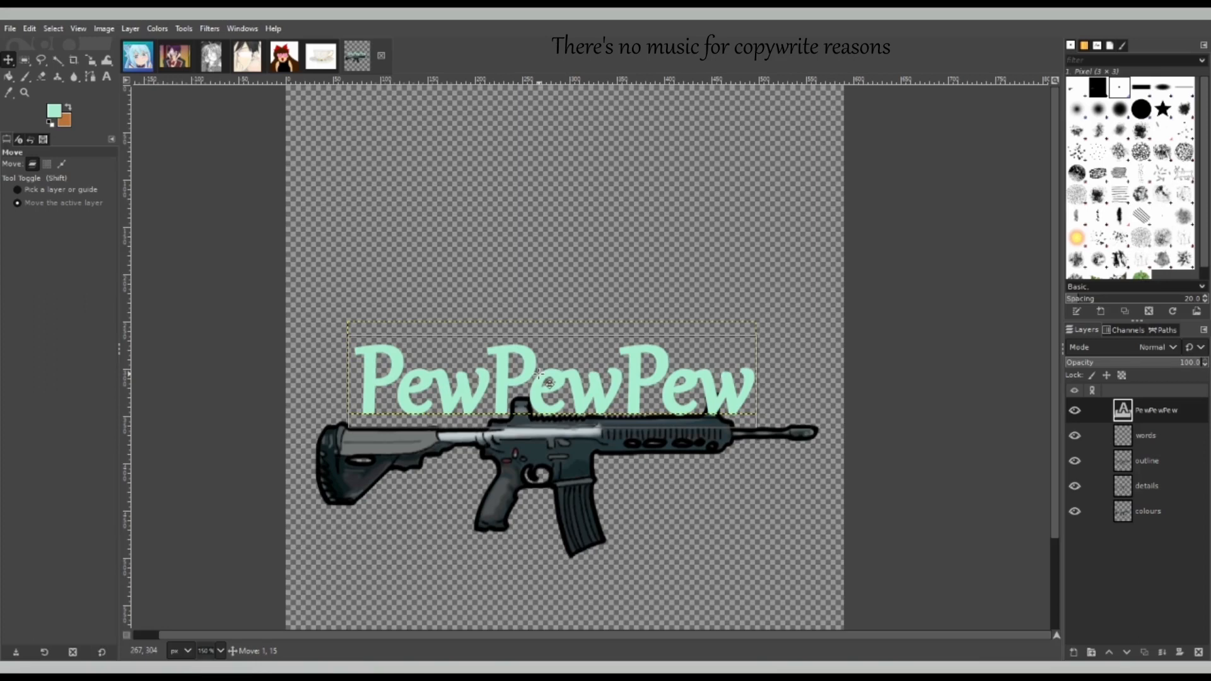
{"action": "left_click_drag", "start_coordinate": [549, 383], "coordinate": [555, 383]}
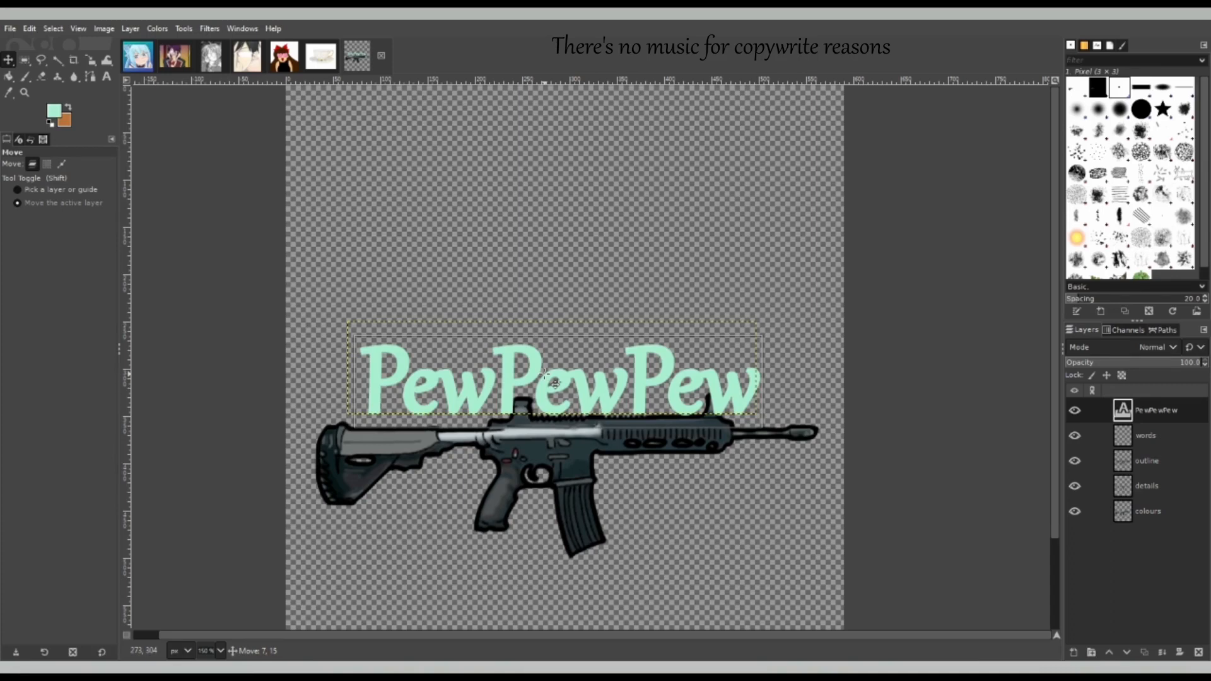
{"action": "left_click_drag", "start_coordinate": [555, 383], "coordinate": [554, 383]}
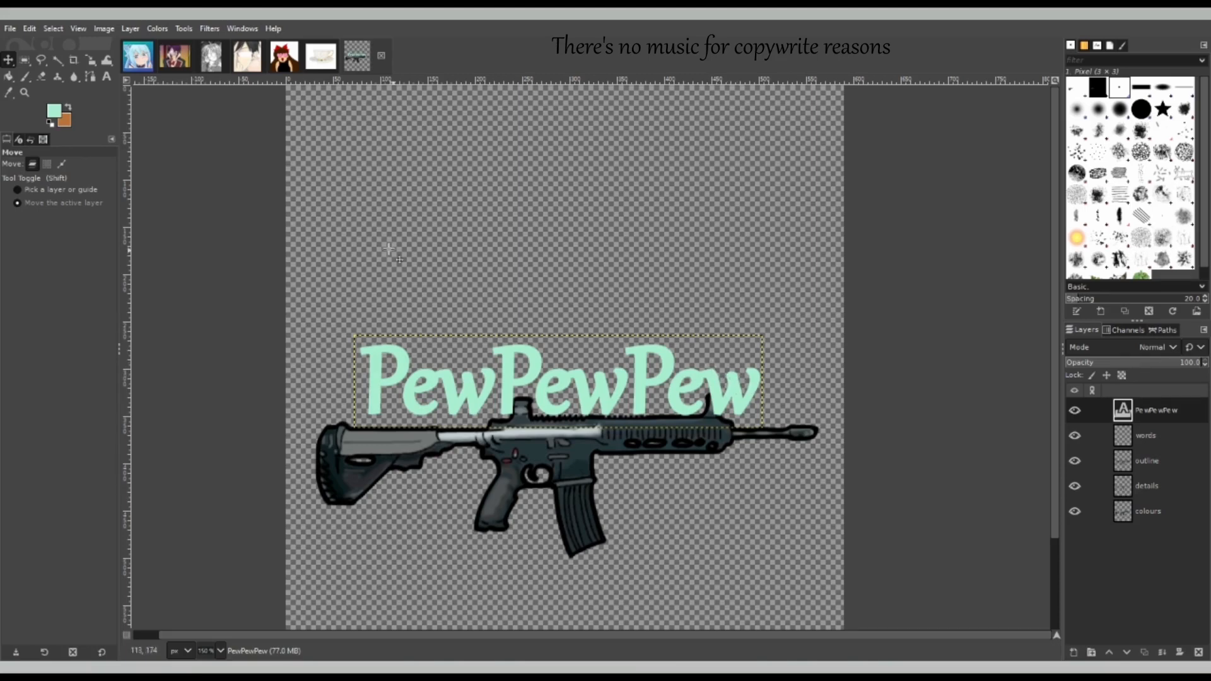
- Move the PewPewPew text up so its letters sit just above the rifle's sights
{"action": "left_click", "coordinate": [24, 93]}
{"action": "scroll", "coordinate": [419, 256], "scroll_direction": "down", "scroll_amount": 4}
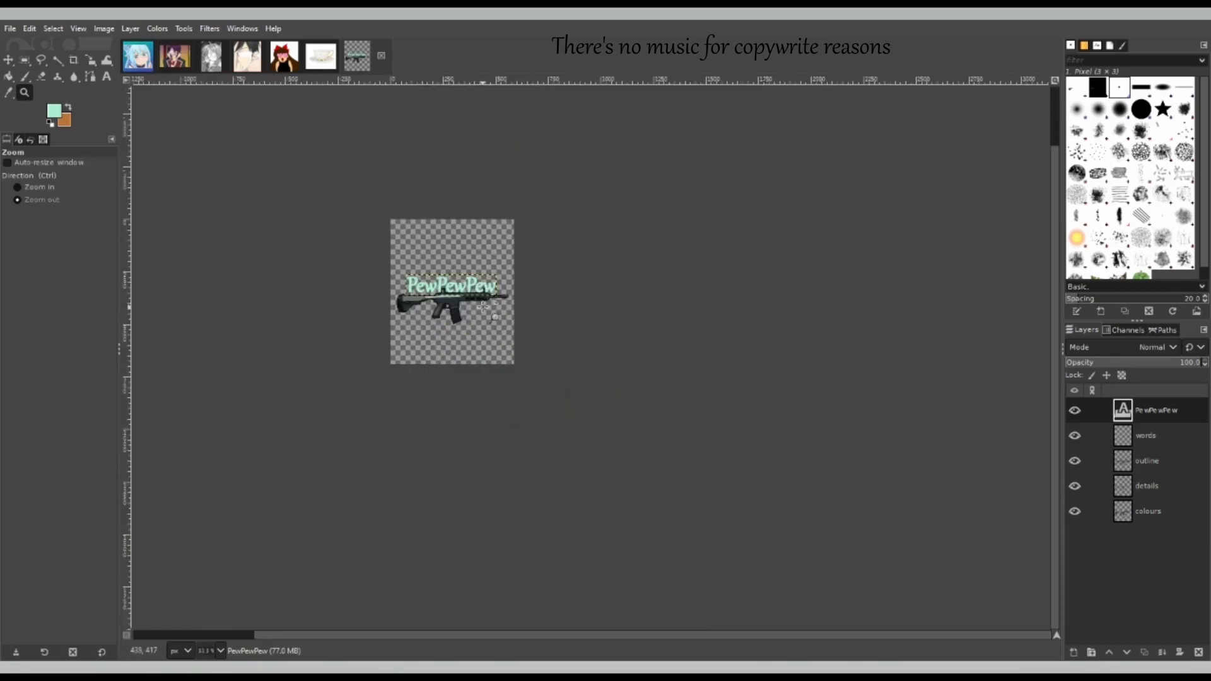
{"action": "left_click", "coordinate": [490, 318], "text": "ctrl"}
{"action": "left_click", "coordinate": [489, 318], "text": "ctrl"}
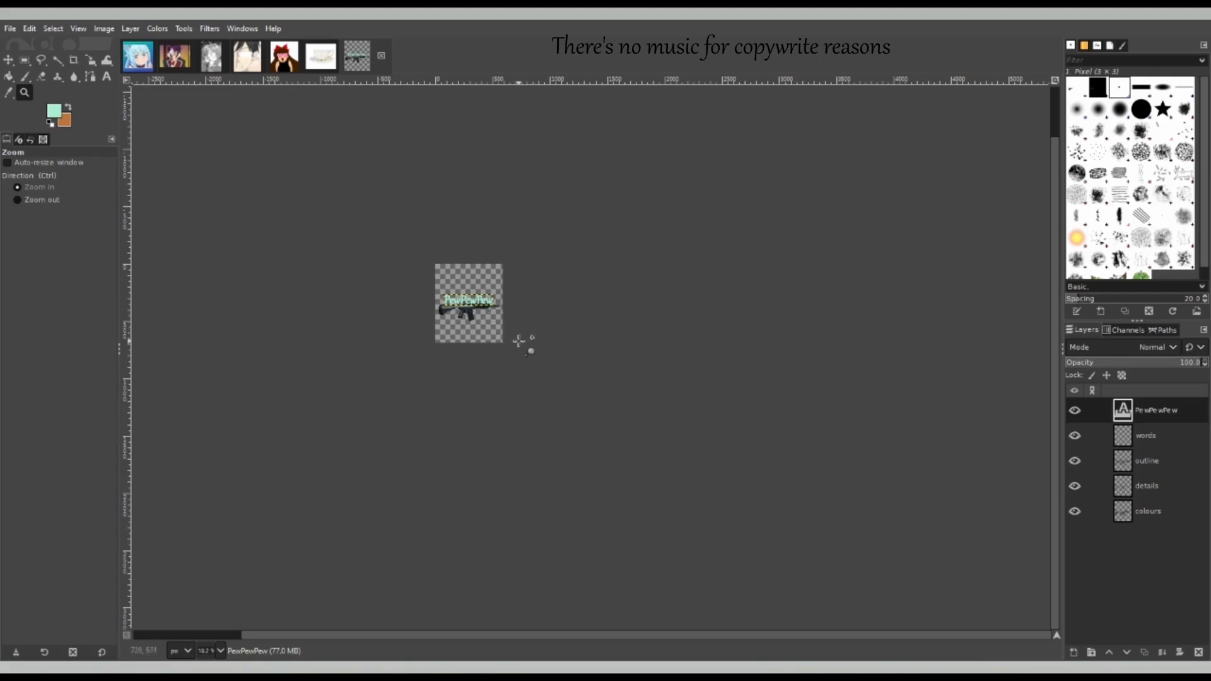
{"action": "left_click", "coordinate": [466, 320], "text": "ctrl"}
{"action": "left_click", "coordinate": [466, 319]}
{"action": "left_click", "coordinate": [465, 320]}
{"action": "left_click", "coordinate": [465, 319]}
{"action": "left_click", "coordinate": [465, 319]}
{"action": "left_click", "coordinate": [465, 319]}
{"action": "left_click", "coordinate": [466, 319]}
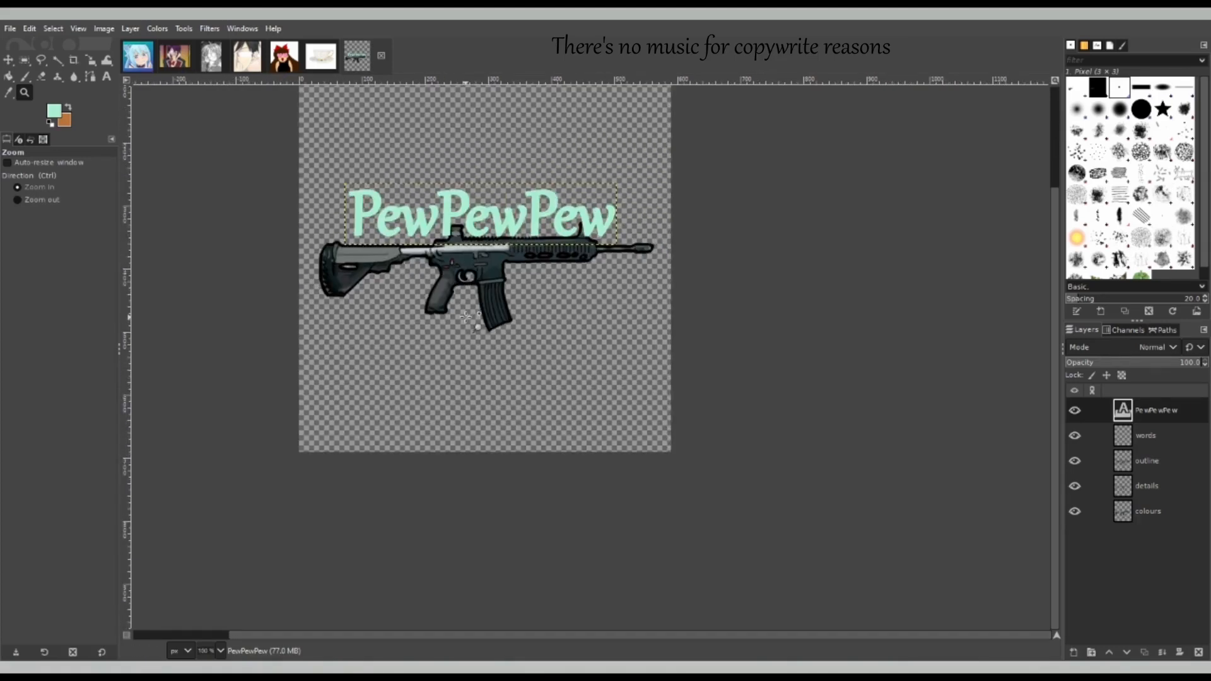
{"action": "left_click", "coordinate": [465, 319]}
{"action": "left_click_drag", "start_coordinate": [1050, 371], "coordinate": [1039, 305]}
{"action": "left_click", "coordinate": [8, 60]}
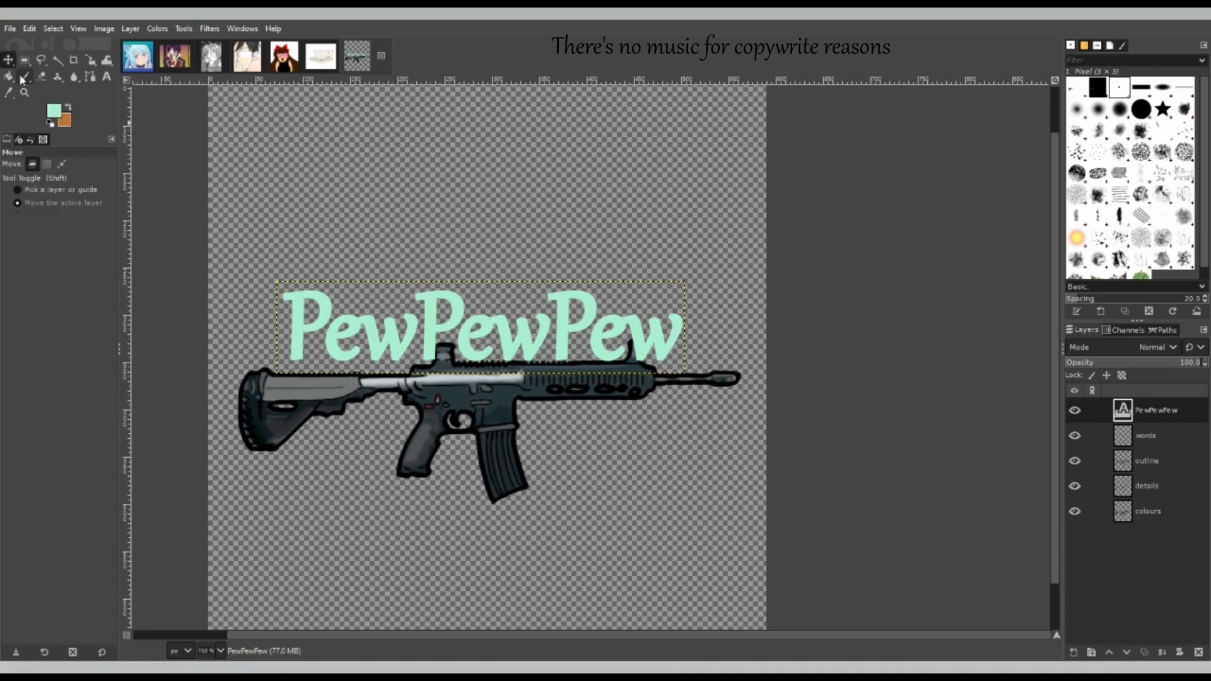
{"action": "left_click_drag", "start_coordinate": [424, 309], "coordinate": [423, 285]}
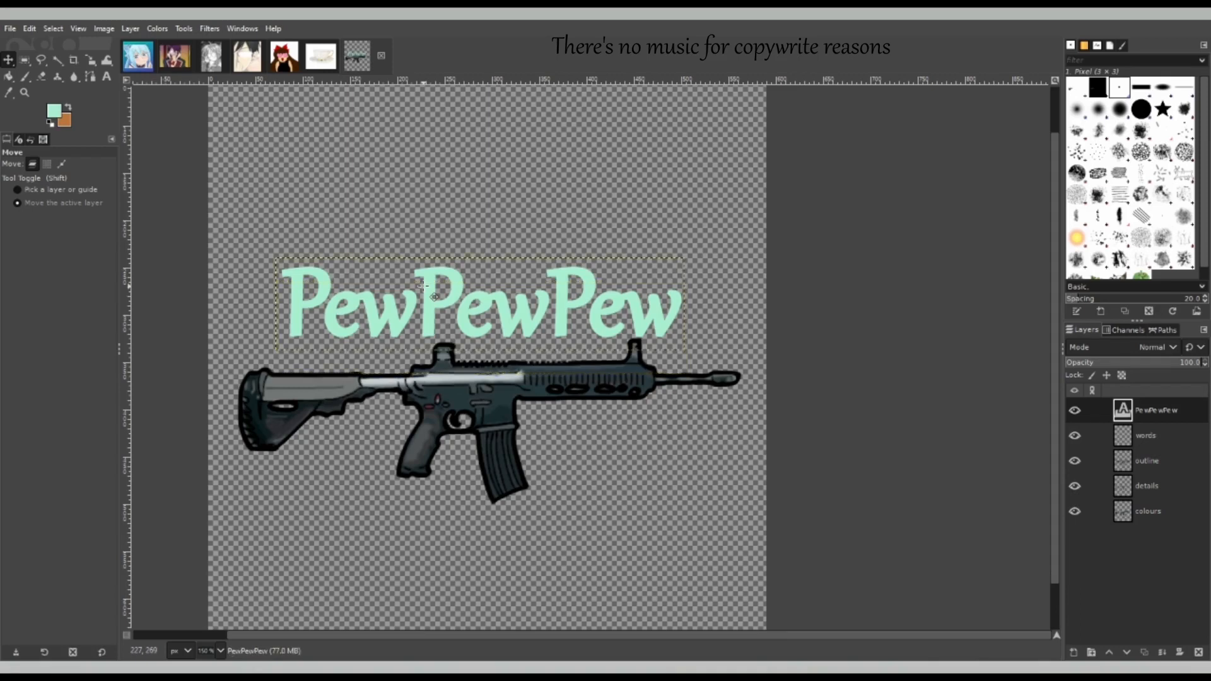
- Examine the whole composition at a small scale to judge the caption's position over the rifle
{"action": "left_click", "coordinate": [25, 92]}
{"action": "left_click", "coordinate": [411, 234]}
{"action": "left_click", "coordinate": [411, 233]}
{"action": "left_click", "coordinate": [411, 233]}
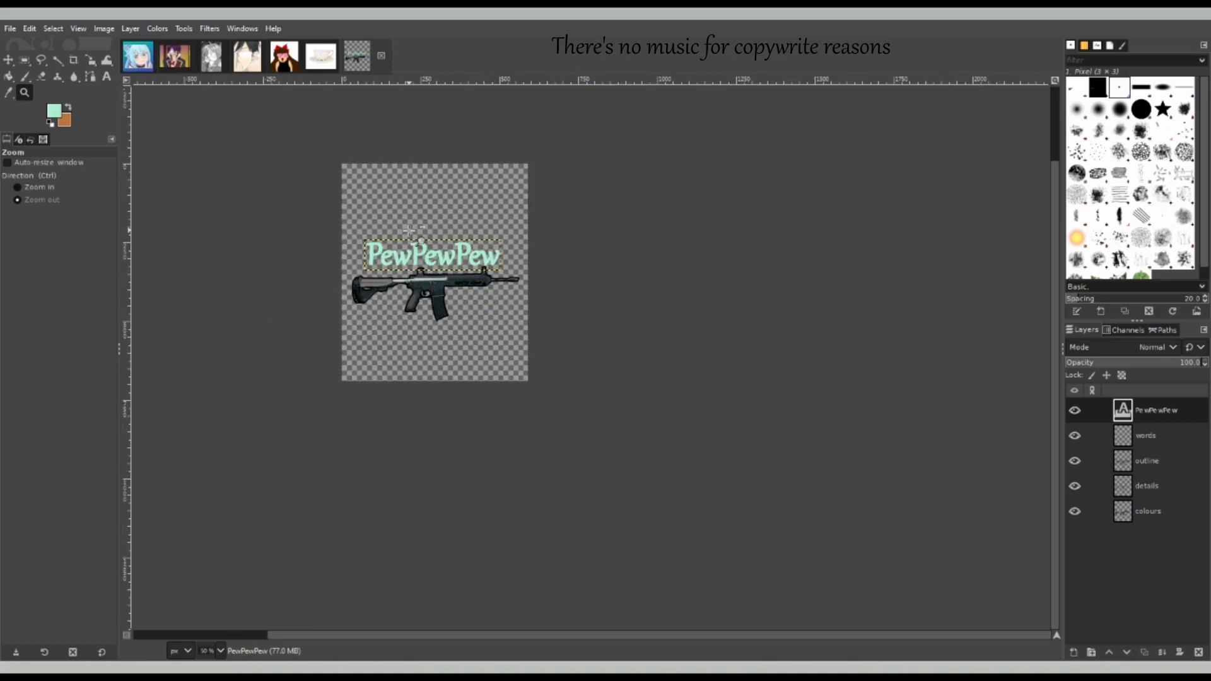
{"action": "left_click", "coordinate": [410, 232]}
{"action": "left_click", "coordinate": [410, 230]}
{"action": "left_click", "coordinate": [408, 228], "text": "ctrl"}
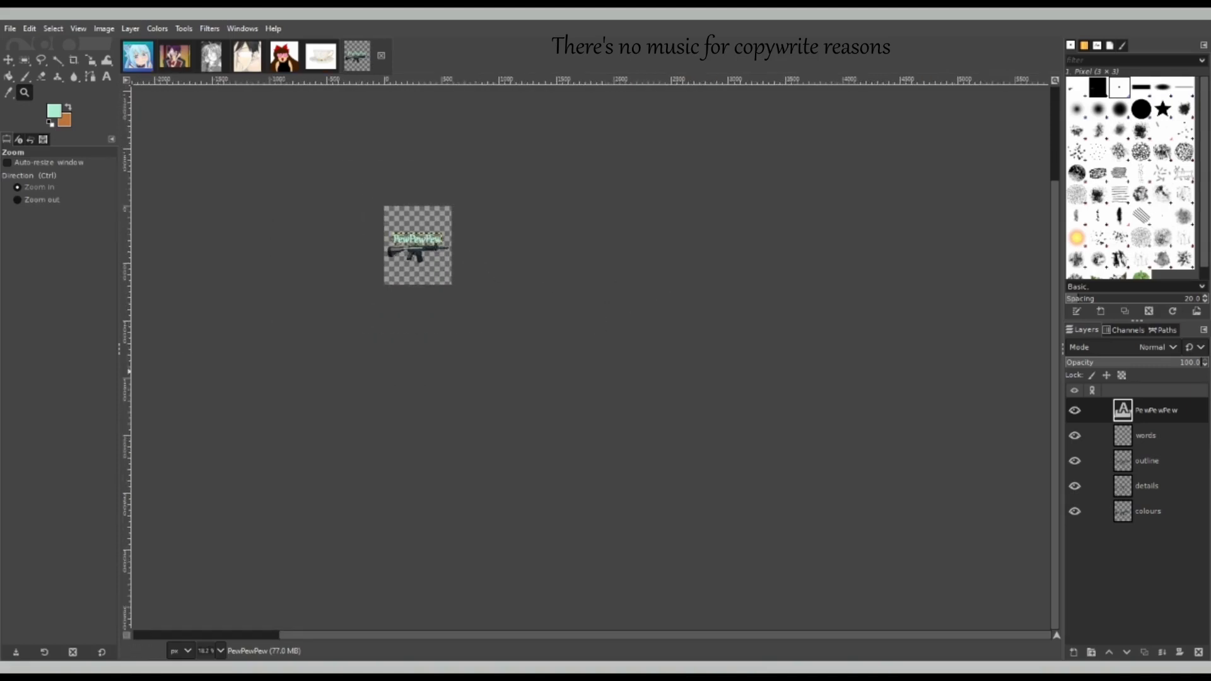
{"action": "left_click", "coordinate": [429, 252], "text": "ctrl"}
{"action": "key", "text": "m"}
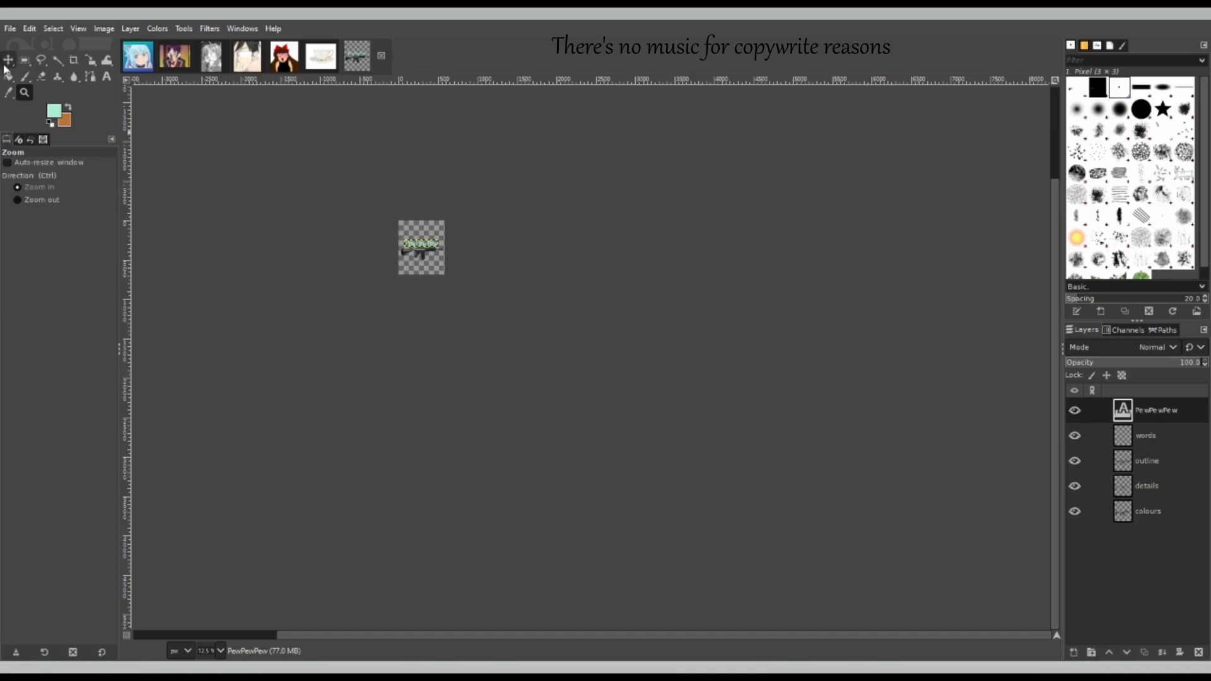
{"action": "left_click", "coordinate": [25, 61]}
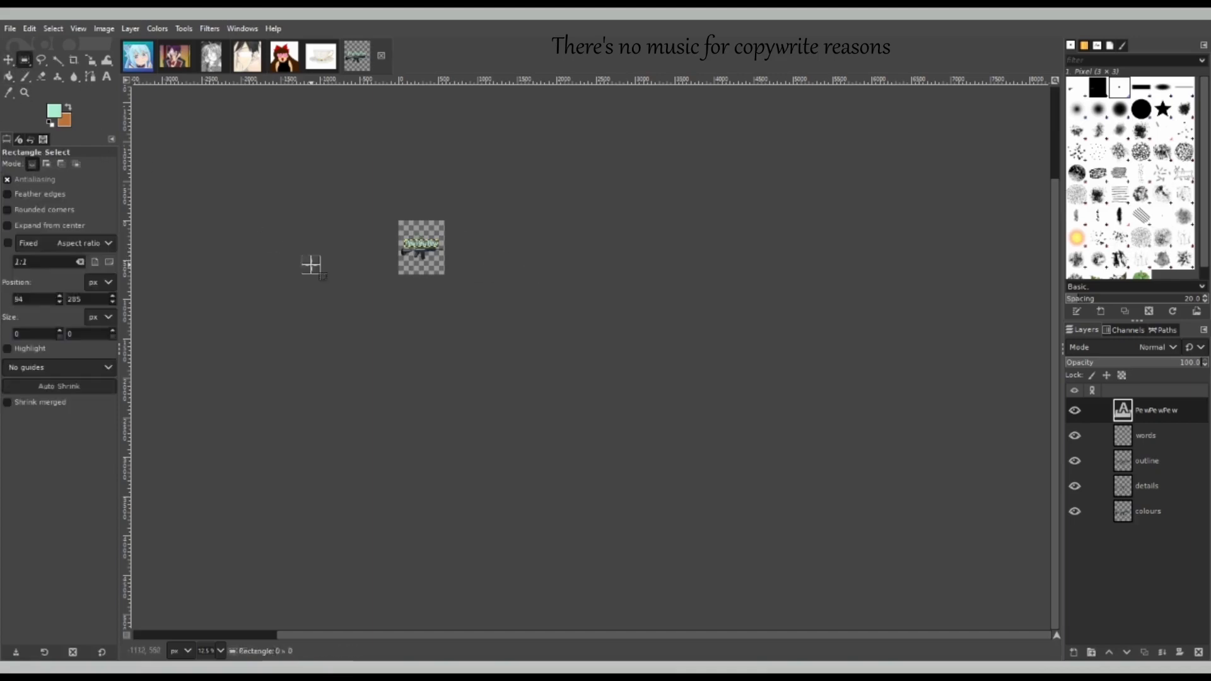
{"action": "key", "text": "f"}
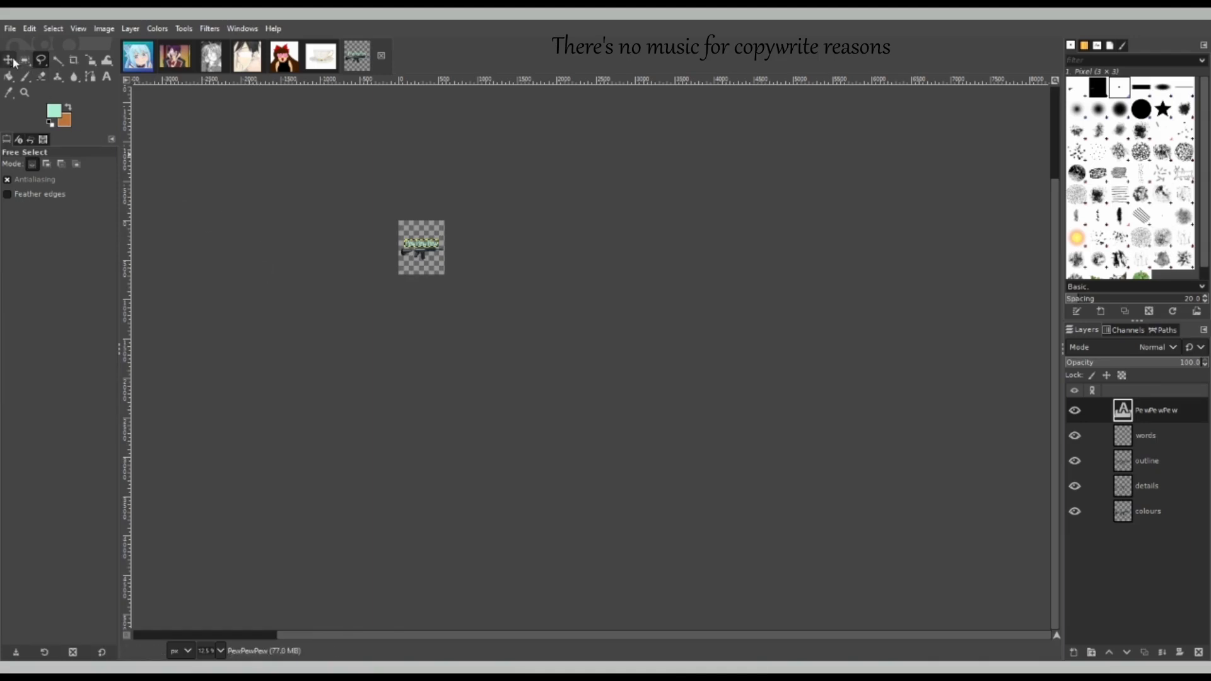
{"action": "key", "text": "m"}
{"action": "left_click", "coordinate": [32, 202]}
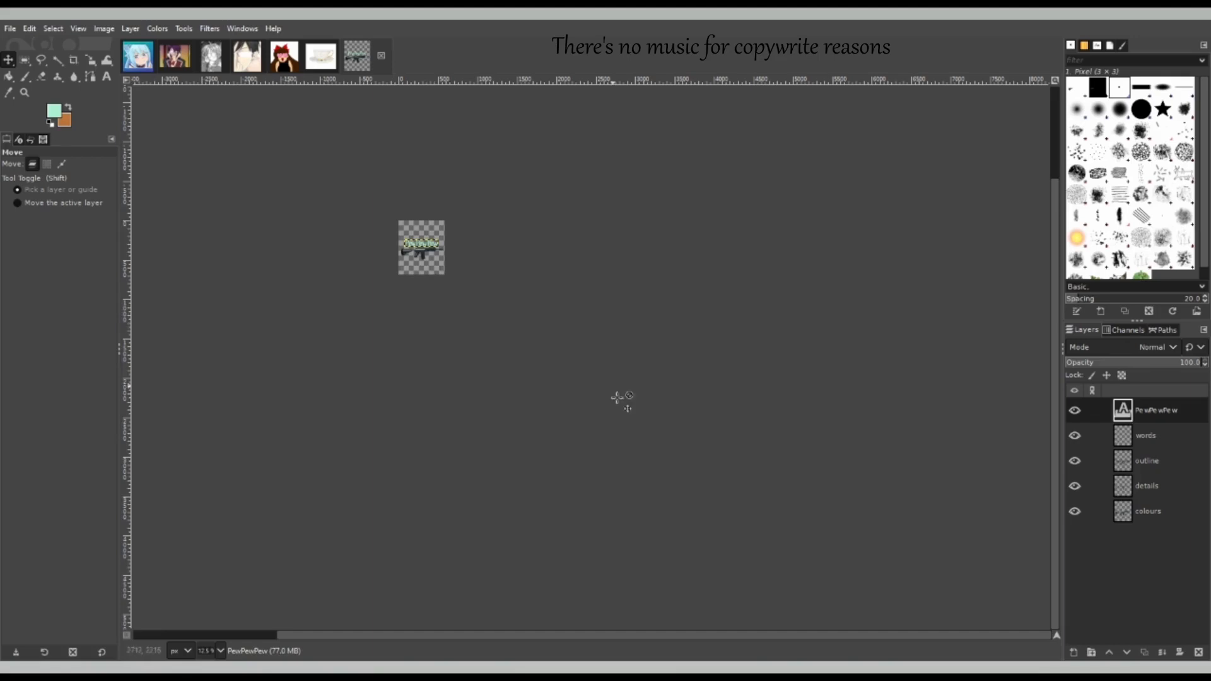
{"action": "left_click", "coordinate": [1146, 435]}
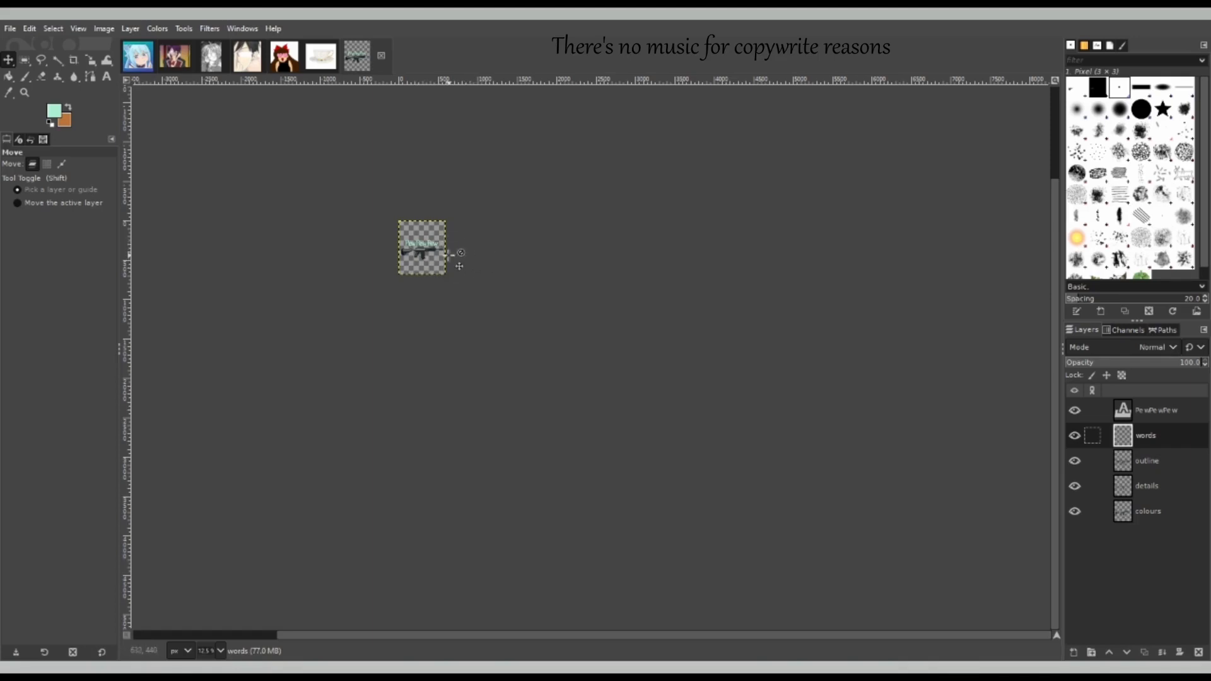
- Select the PewPewPew text layer and nudge it about 5 px right and 4 px up
{"action": "key", "text": "z"}
{"action": "left_click", "coordinate": [423, 234], "text": "ctrl"}
{"action": "key", "text": "1"}
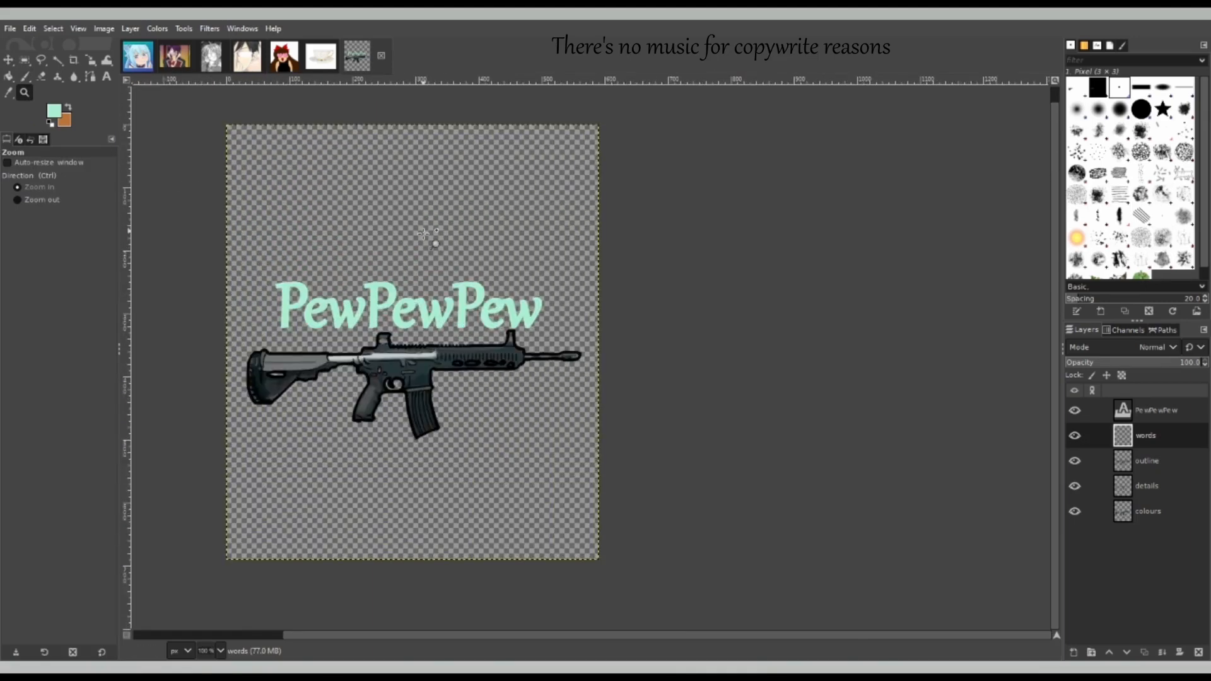
{"action": "left_click", "coordinate": [423, 235]}
{"action": "key", "text": "m"}
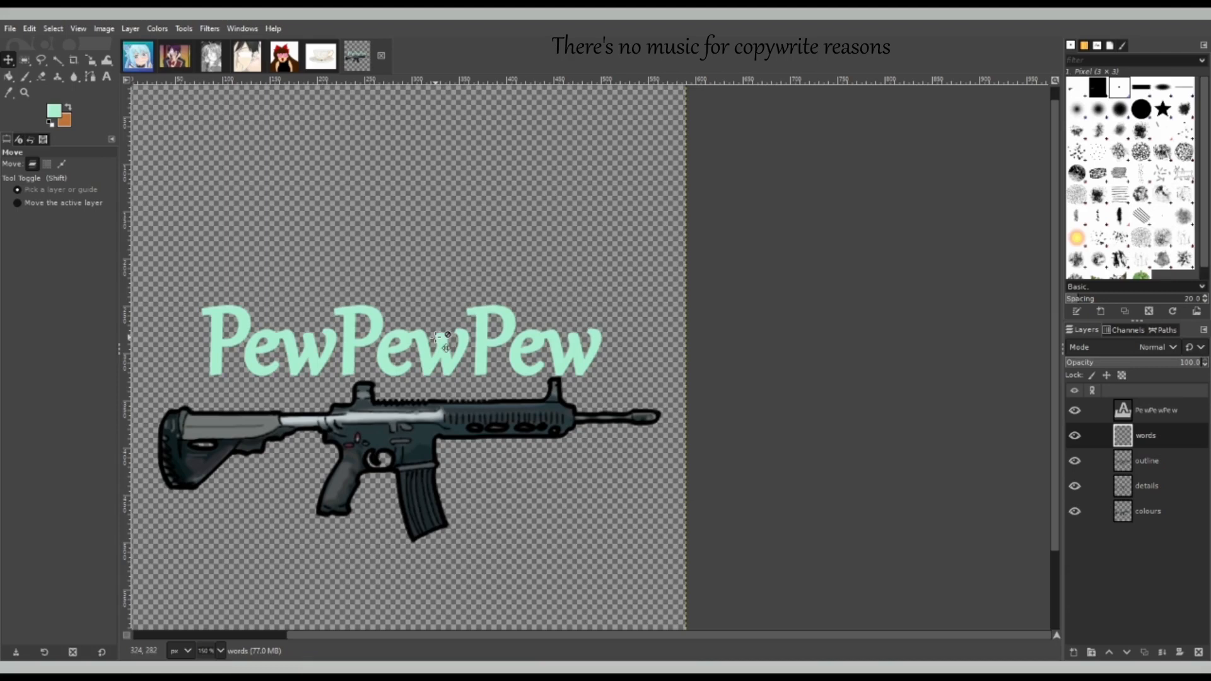
{"action": "left_click", "coordinate": [1159, 411]}
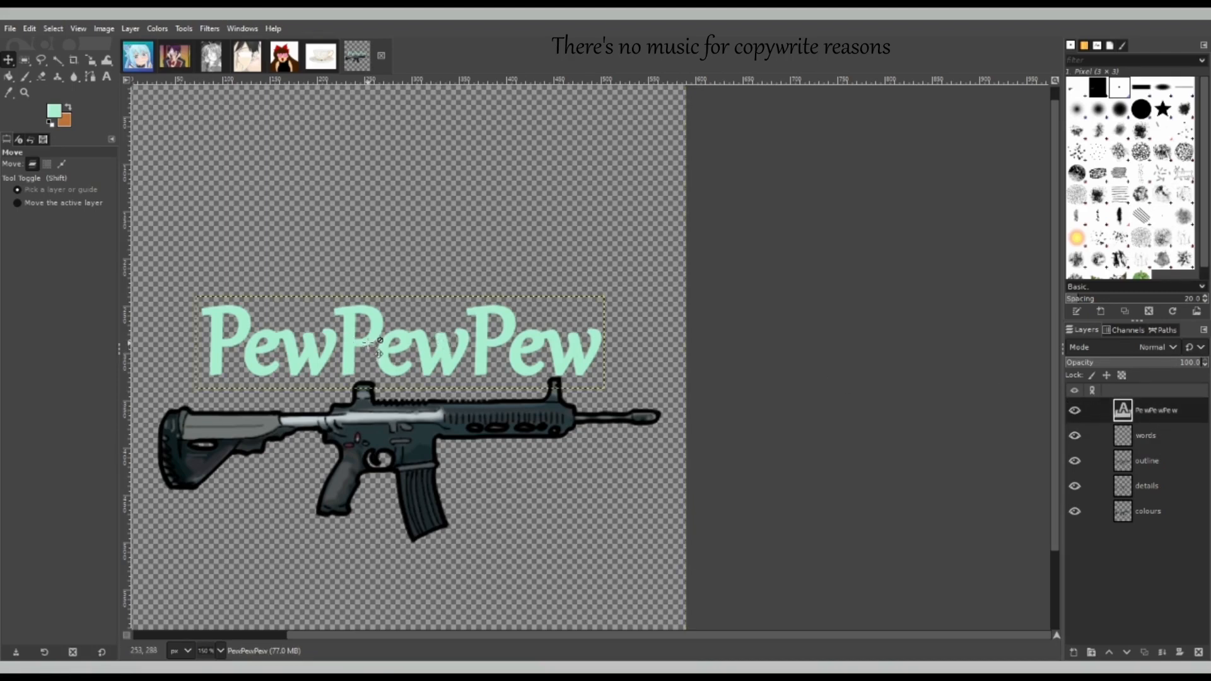
{"action": "left_click_drag", "start_coordinate": [378, 350], "coordinate": [384, 348]}
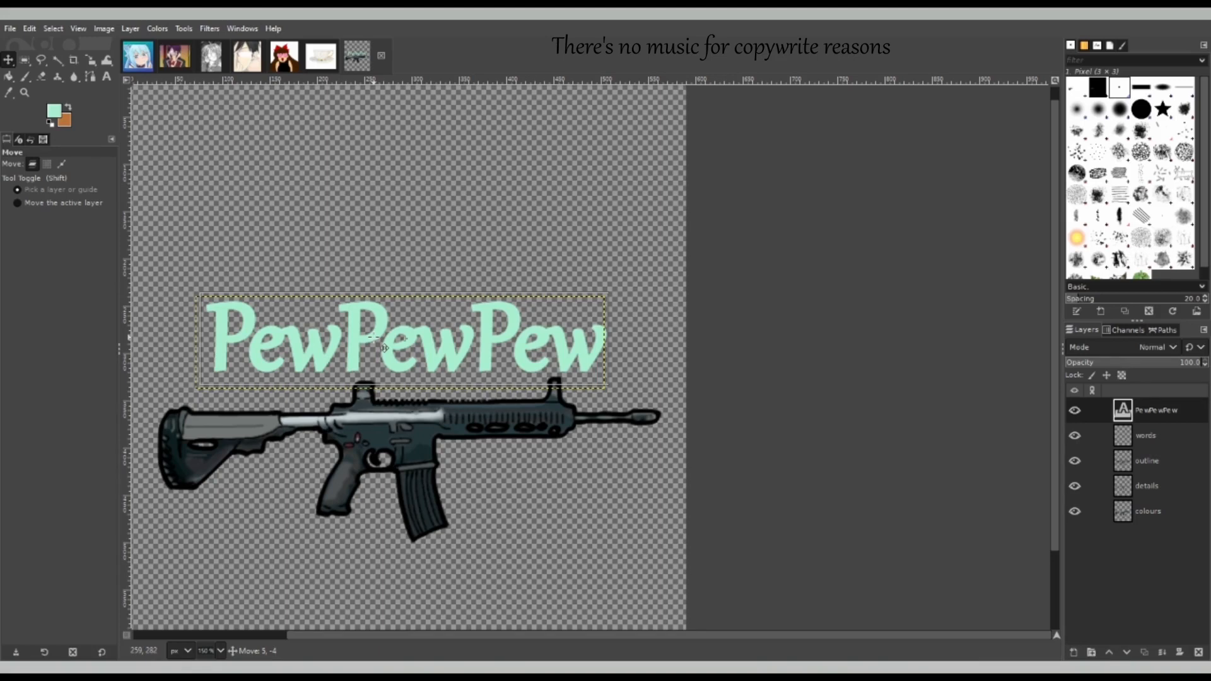
{"action": "left_click_drag", "start_coordinate": [384, 347], "coordinate": [384, 347]}
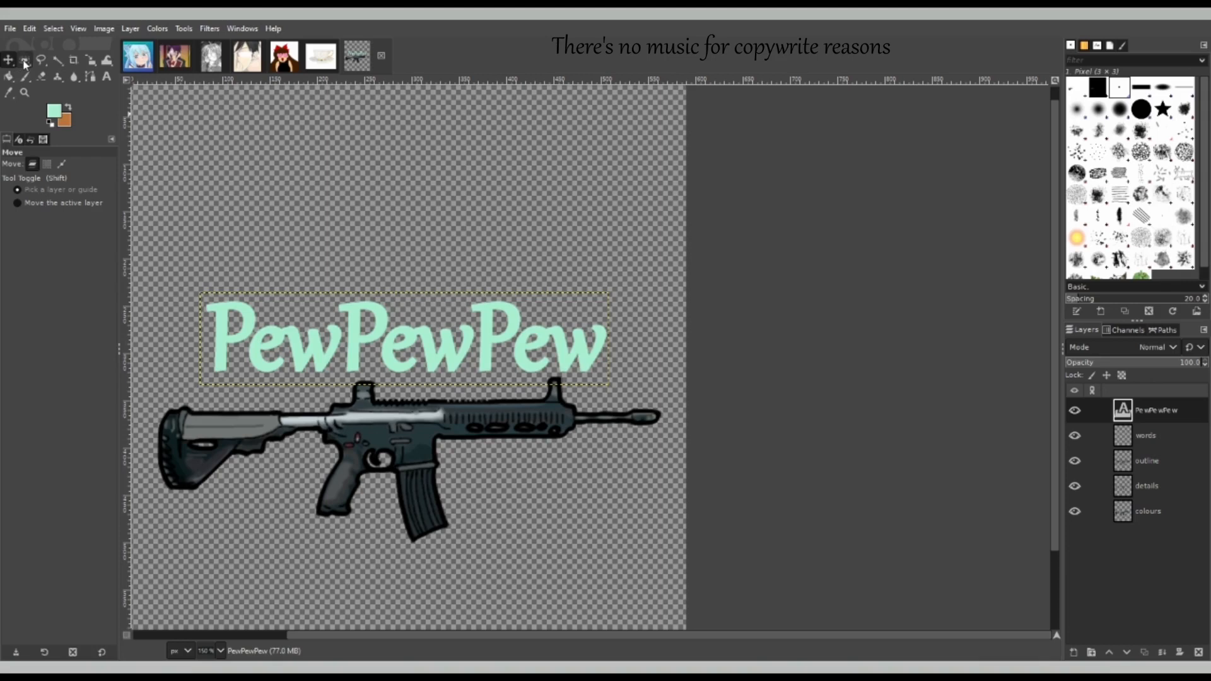
- Crop the image around the caption and rifle to about 569 × 404 px, trimming the empty canvas
{"action": "left_click", "coordinate": [73, 61]}
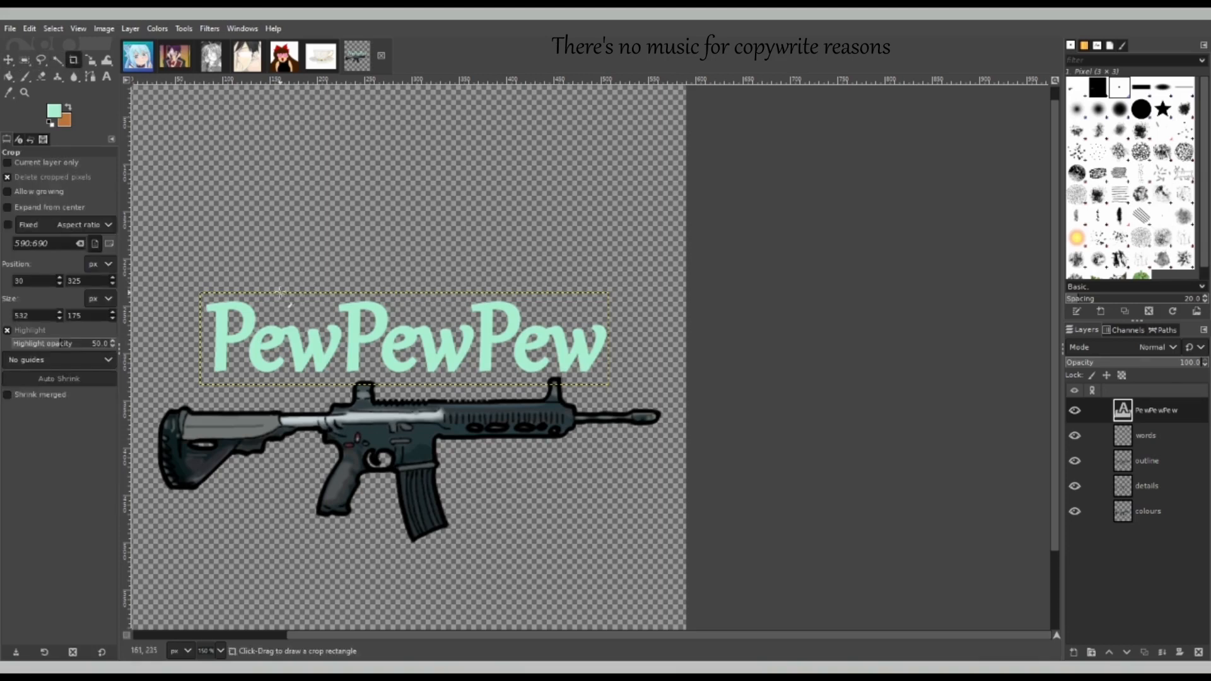
{"action": "left_click", "coordinate": [24, 92]}
{"action": "left_click", "coordinate": [372, 396], "text": "ctrl"}
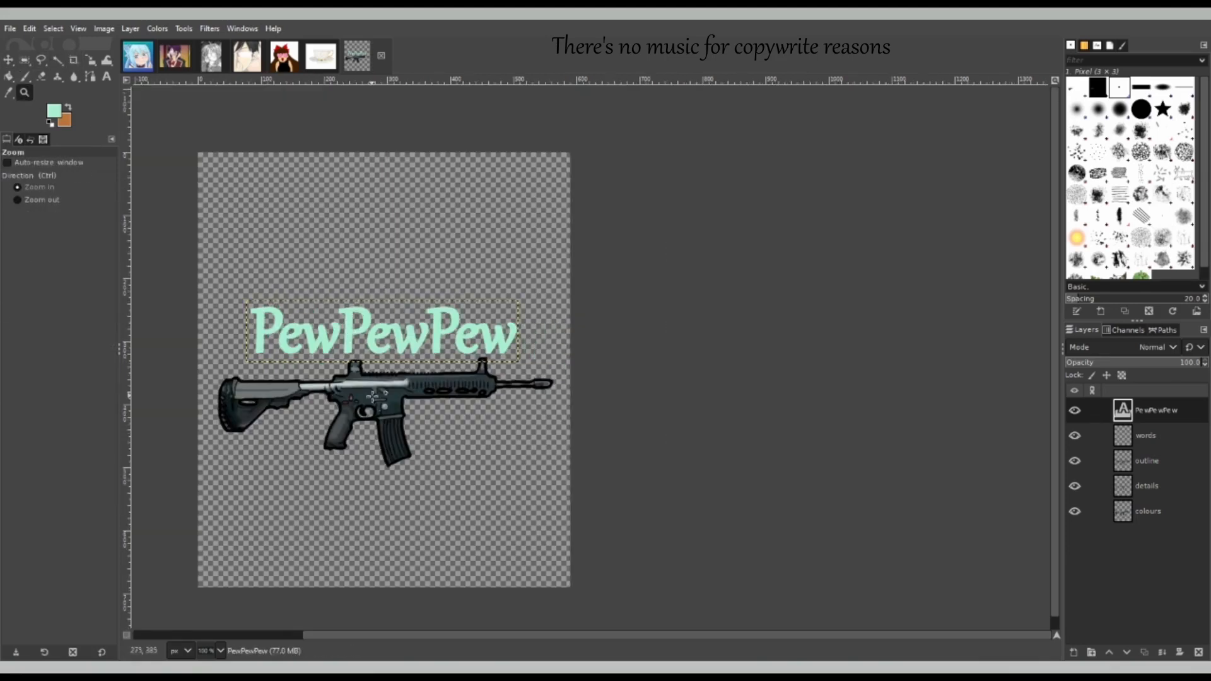
{"action": "left_click", "coordinate": [73, 60]}
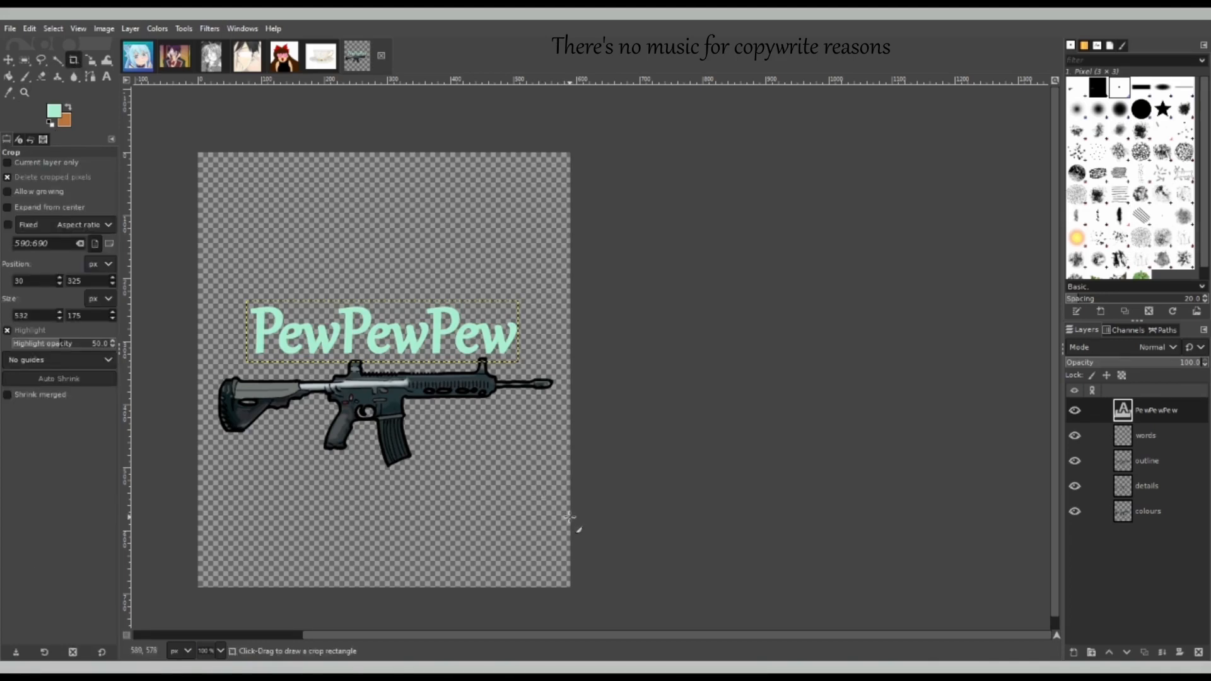
{"action": "left_click_drag", "start_coordinate": [566, 517], "coordinate": [212, 263]}
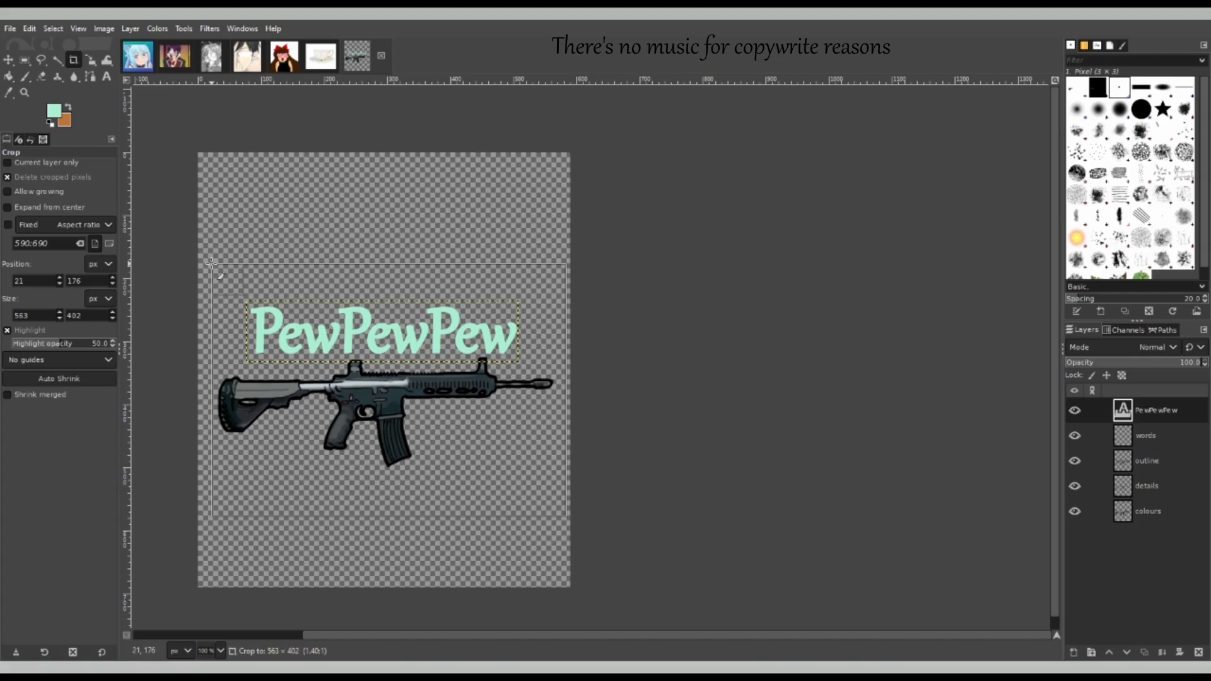
{"action": "left_click_drag", "start_coordinate": [211, 263], "coordinate": [208, 261]}
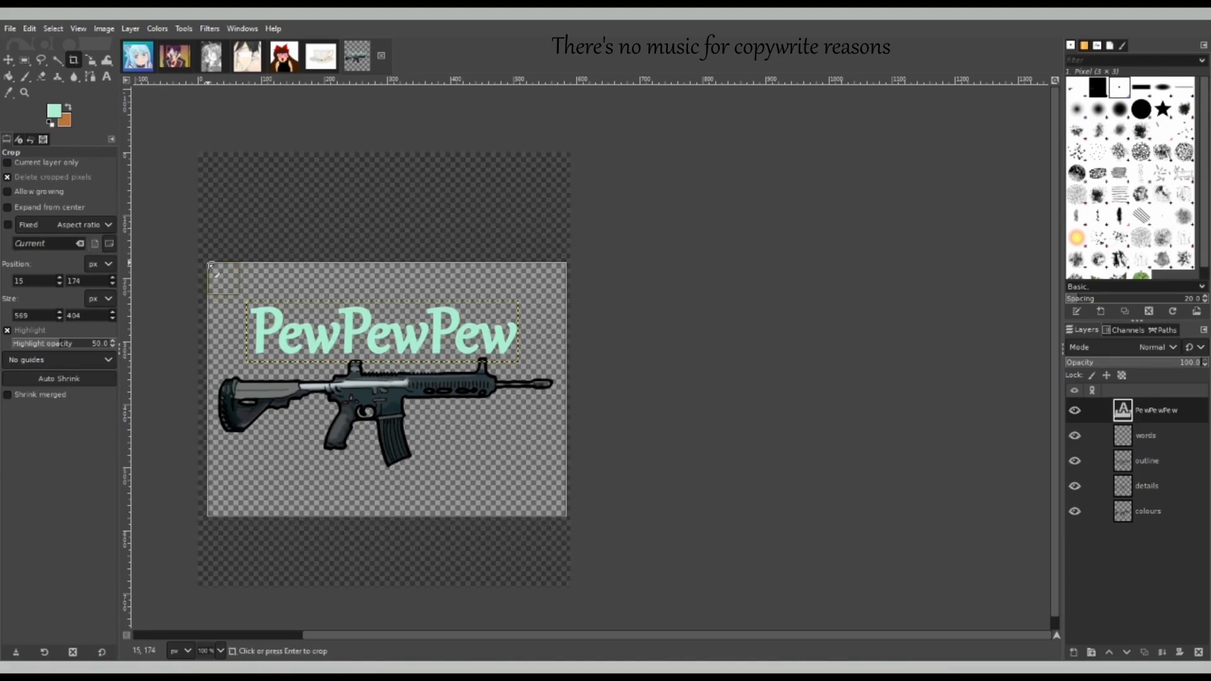
{"action": "left_click", "coordinate": [8, 61]}
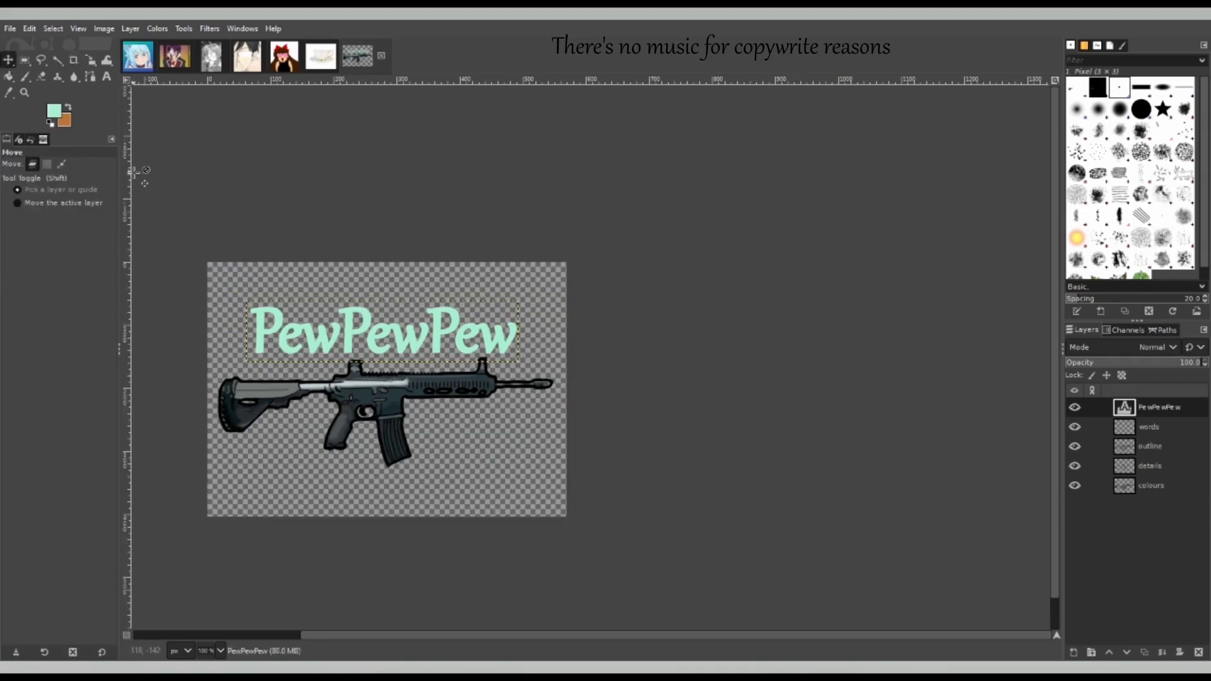
- Save the cropped image
{"action": "left_click", "coordinate": [10, 29]}
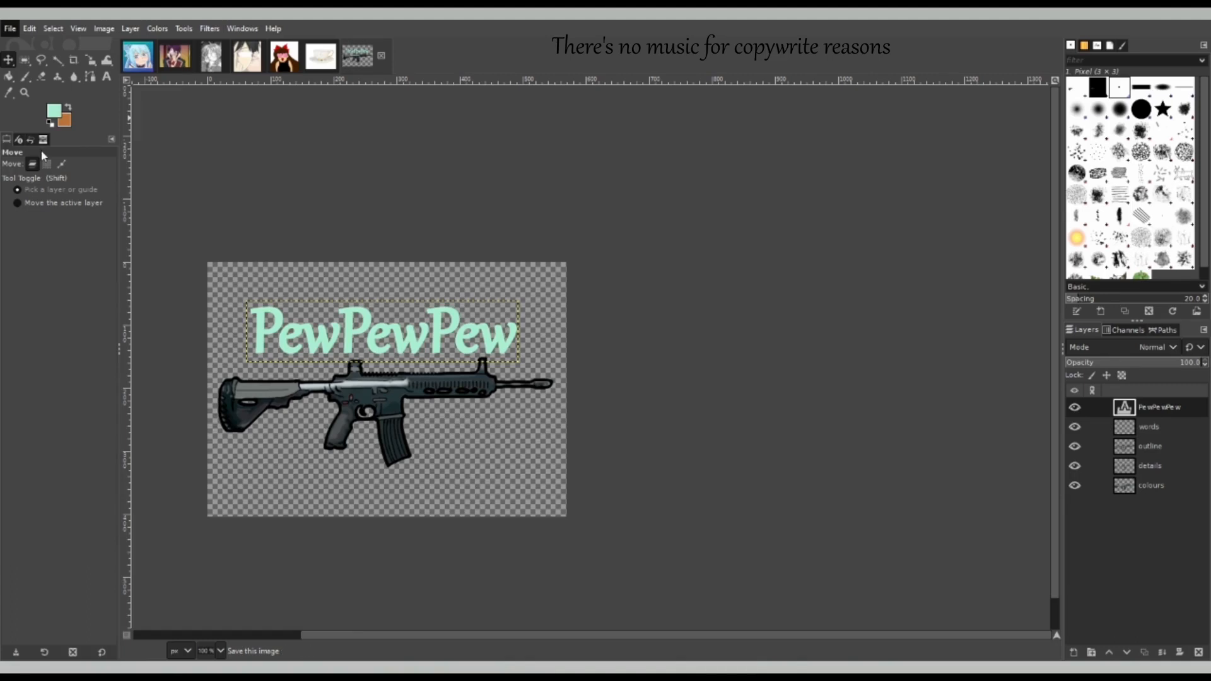
{"action": "left_click", "coordinate": [50, 167]}
{"action": "key", "text": "ctrl+s"}
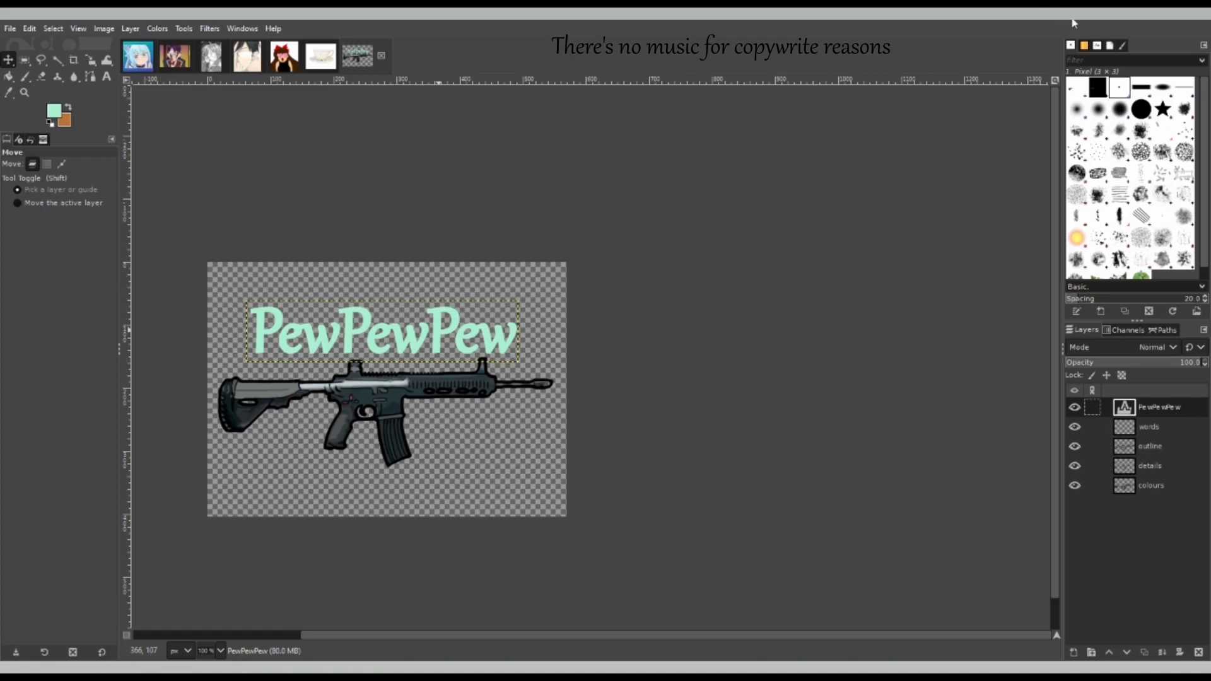
- Open the PewPewPew text for editing and widen its box on both sides and upward, nearly to the rifle's full length
{"action": "double_click", "coordinate": [1124, 407]}
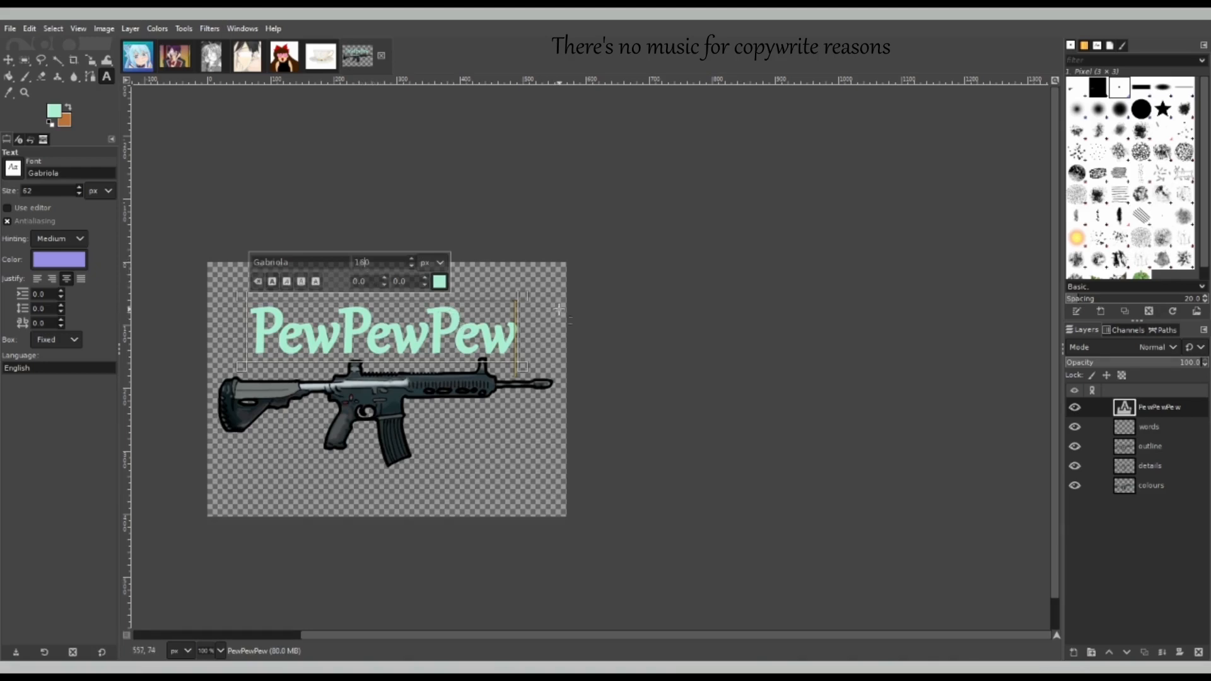
{"action": "left_click_drag", "start_coordinate": [520, 334], "coordinate": [554, 334]}
{"action": "left_click_drag", "start_coordinate": [481, 301], "coordinate": [479, 280]}
{"action": "left_click_drag", "start_coordinate": [247, 334], "coordinate": [221, 334]}
- Set the size of the whole PewPewPew text to 180 px and extend its box further left past the canvas edge
{"action": "left_click_drag", "start_coordinate": [524, 327], "coordinate": [220, 331]}
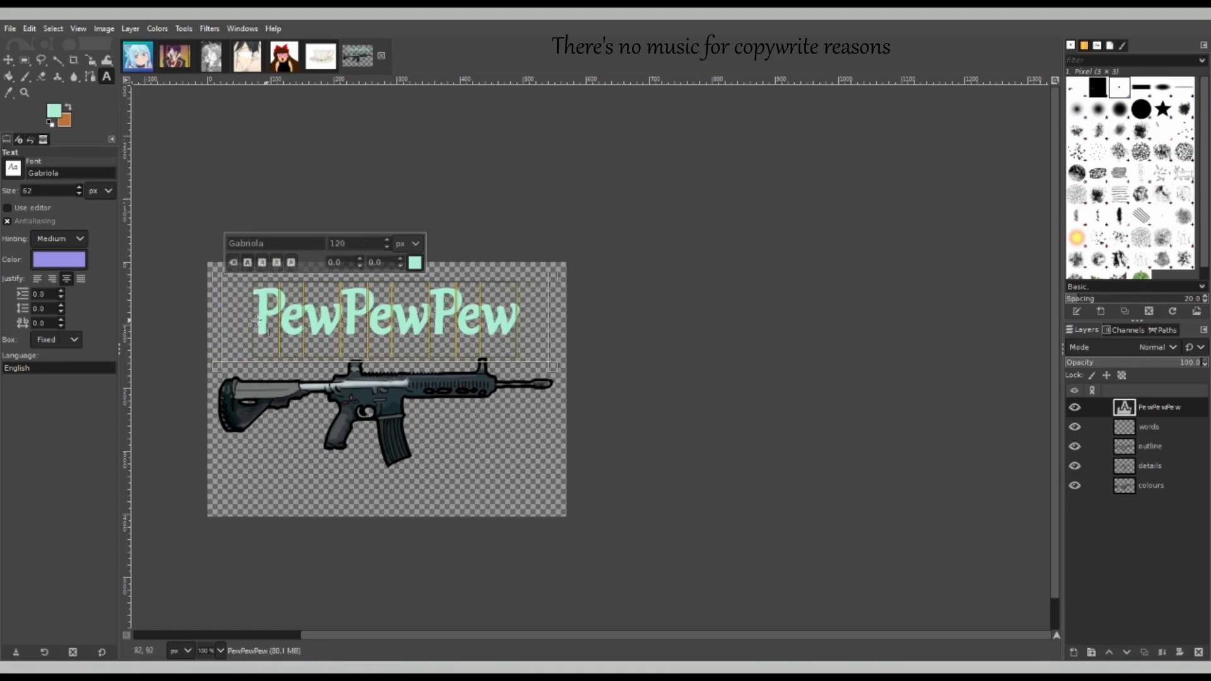
{"action": "left_click_drag", "start_coordinate": [358, 243], "coordinate": [276, 242]}
{"action": "type", "text": "180"}
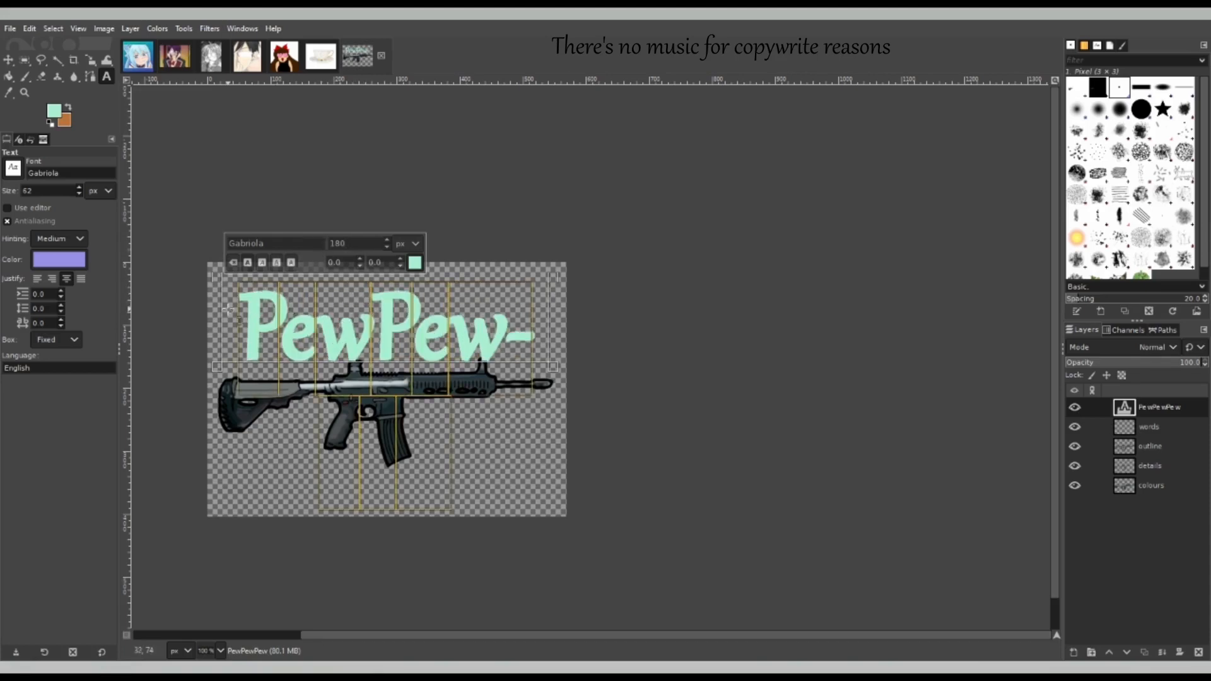
{"action": "left_click_drag", "start_coordinate": [224, 325], "coordinate": [203, 325]}
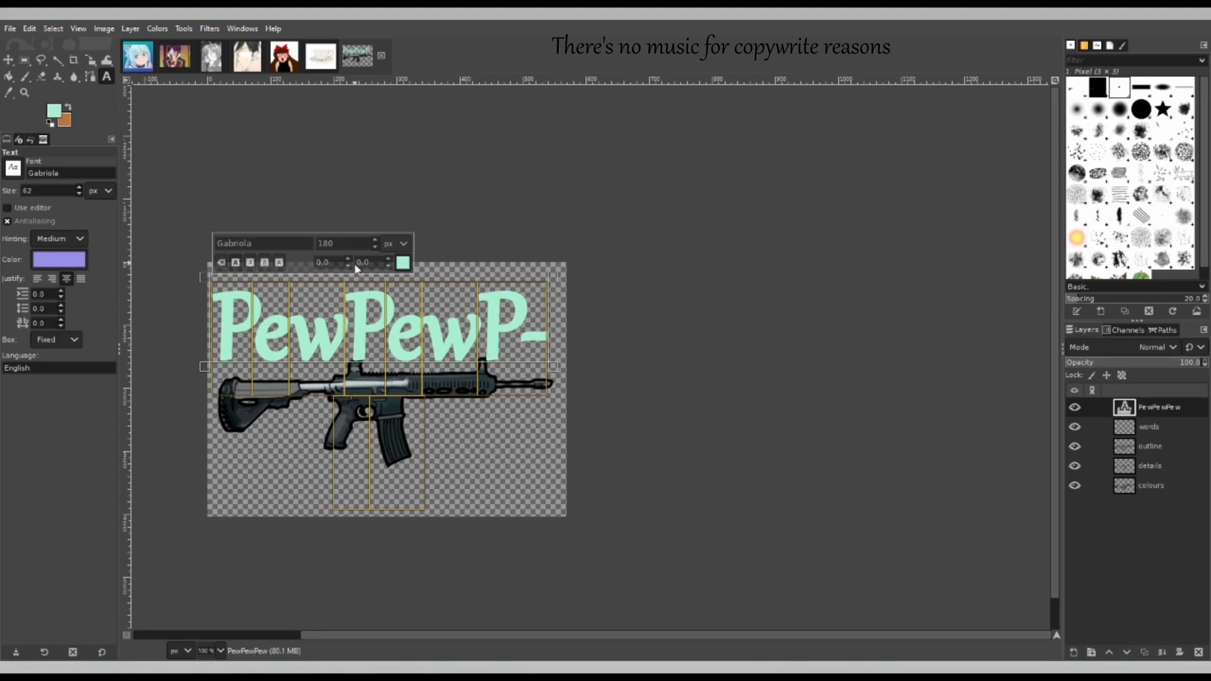
- Extend the PewPewPew text box past the canvas's right edge while reducing the text size to 175 px and 170 px
{"action": "left_click_drag", "start_coordinate": [351, 245], "coordinate": [287, 241]}
{"action": "type", "text": "175"}
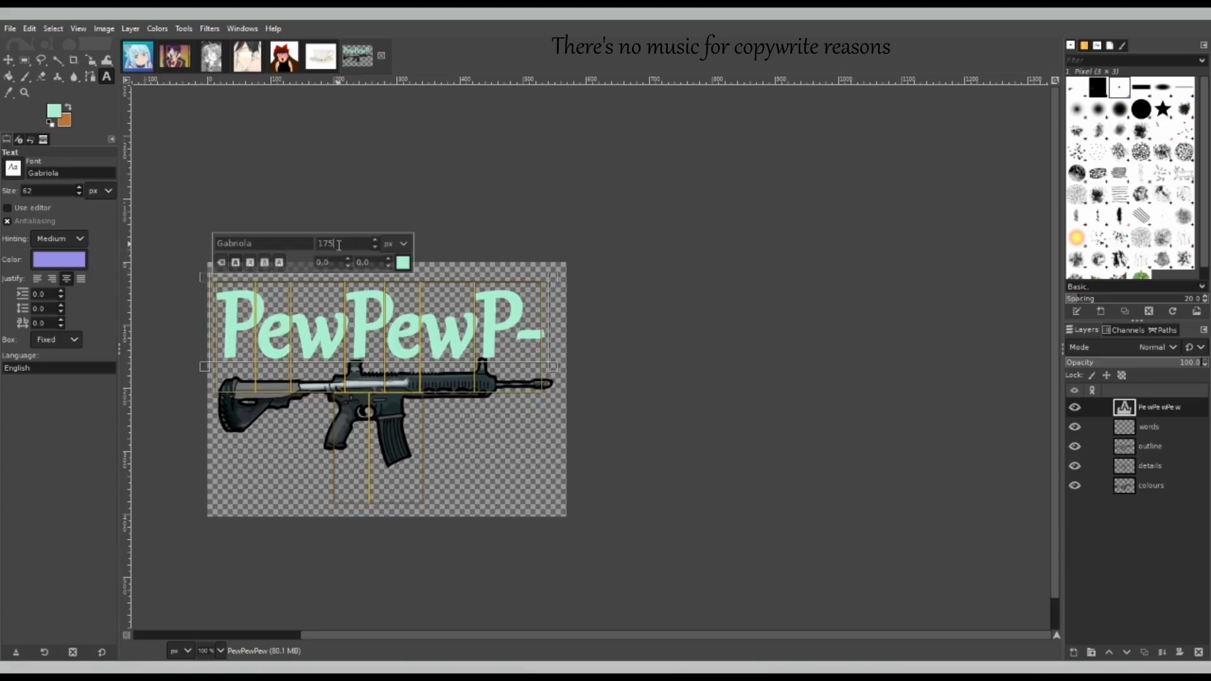
{"action": "left_click_drag", "start_coordinate": [556, 328], "coordinate": [572, 328]}
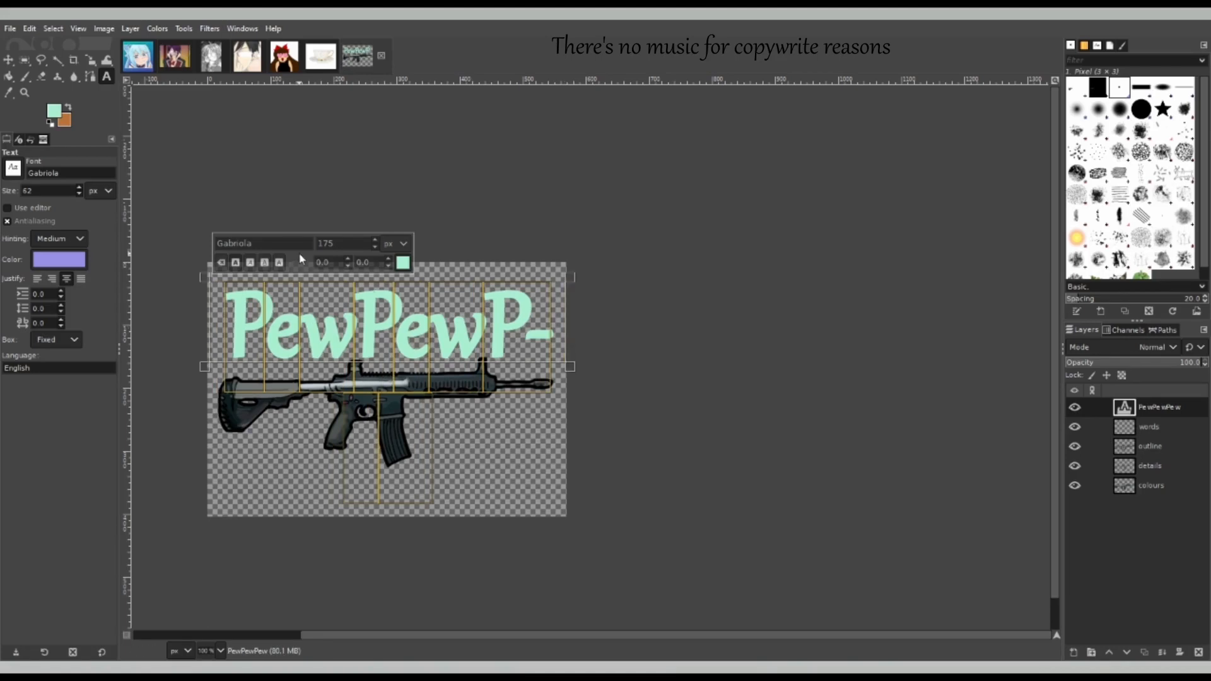
{"action": "left_click_drag", "start_coordinate": [339, 244], "coordinate": [326, 244]}
{"action": "type", "text": "0"}
{"action": "key", "text": "Return"}
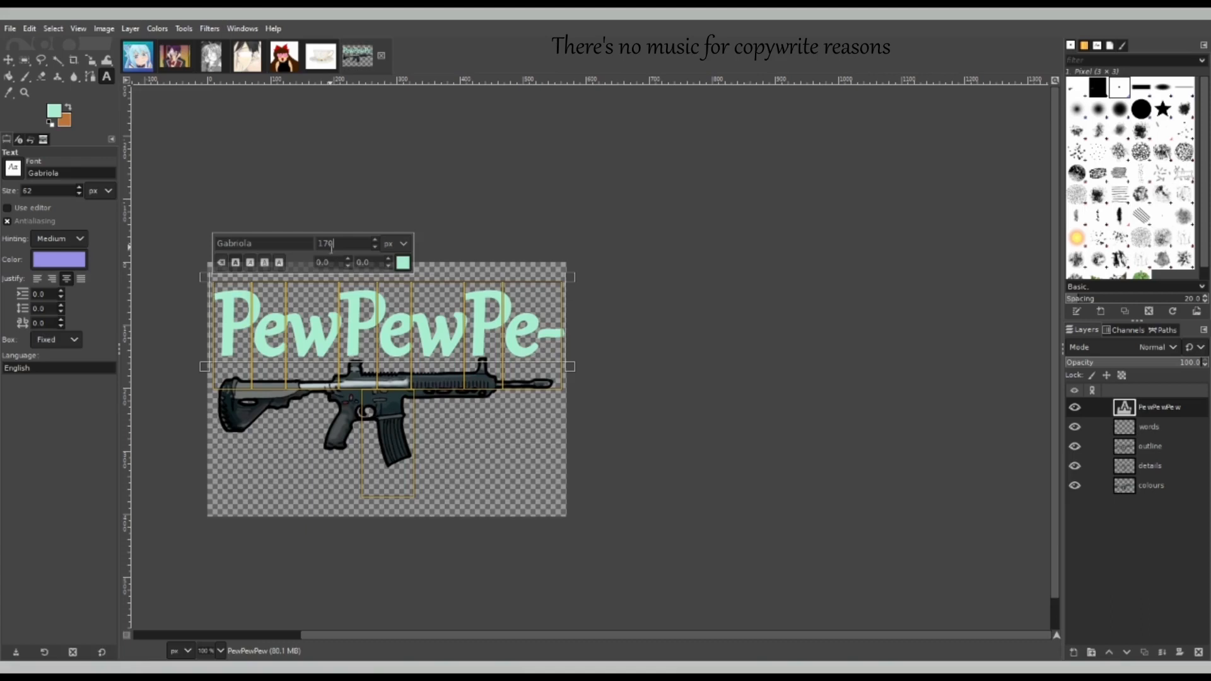
- Shrink the PewPewPew text through 165 px and 160 px to 155 px and finish editing the caption
{"action": "left_click_drag", "start_coordinate": [338, 243], "coordinate": [327, 244]}
{"action": "type", "text": "65"}
{"action": "key", "text": "Return"}
{"action": "left_click_drag", "start_coordinate": [334, 244], "coordinate": [329, 244]}
{"action": "type", "text": "0"}
{"action": "key", "text": "Return"}
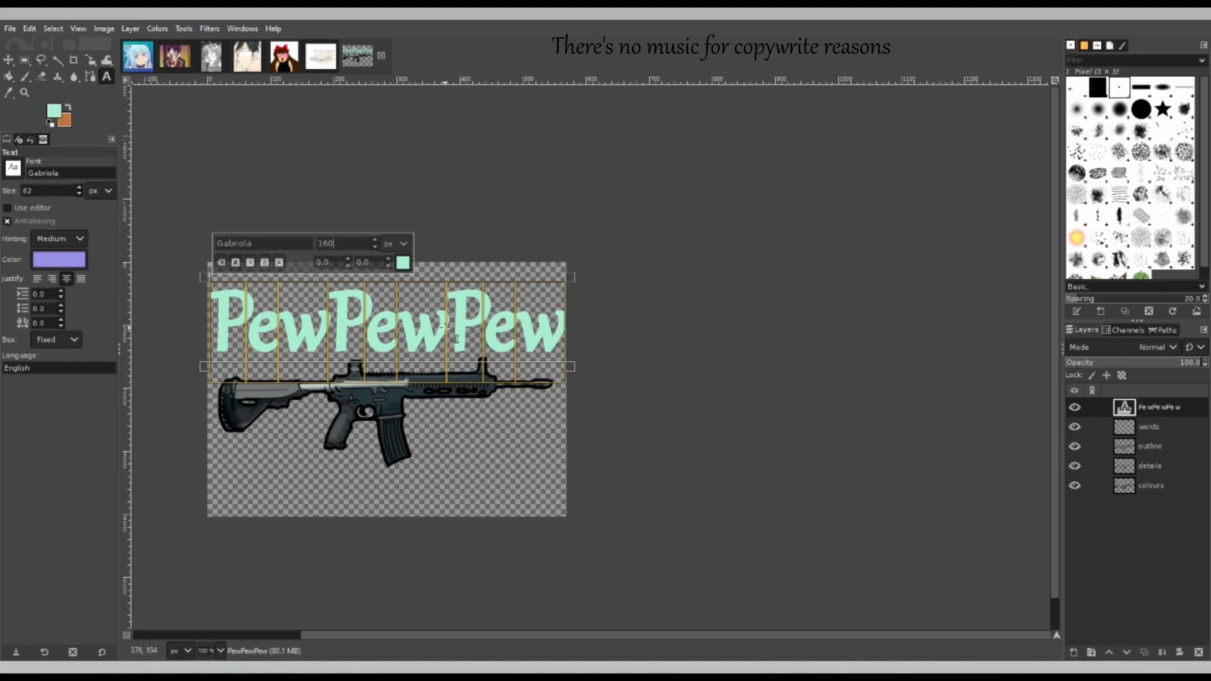
{"action": "left_click_drag", "start_coordinate": [333, 243], "coordinate": [322, 242]}
{"action": "type", "text": "55"}
{"action": "left_click", "coordinate": [639, 357]}
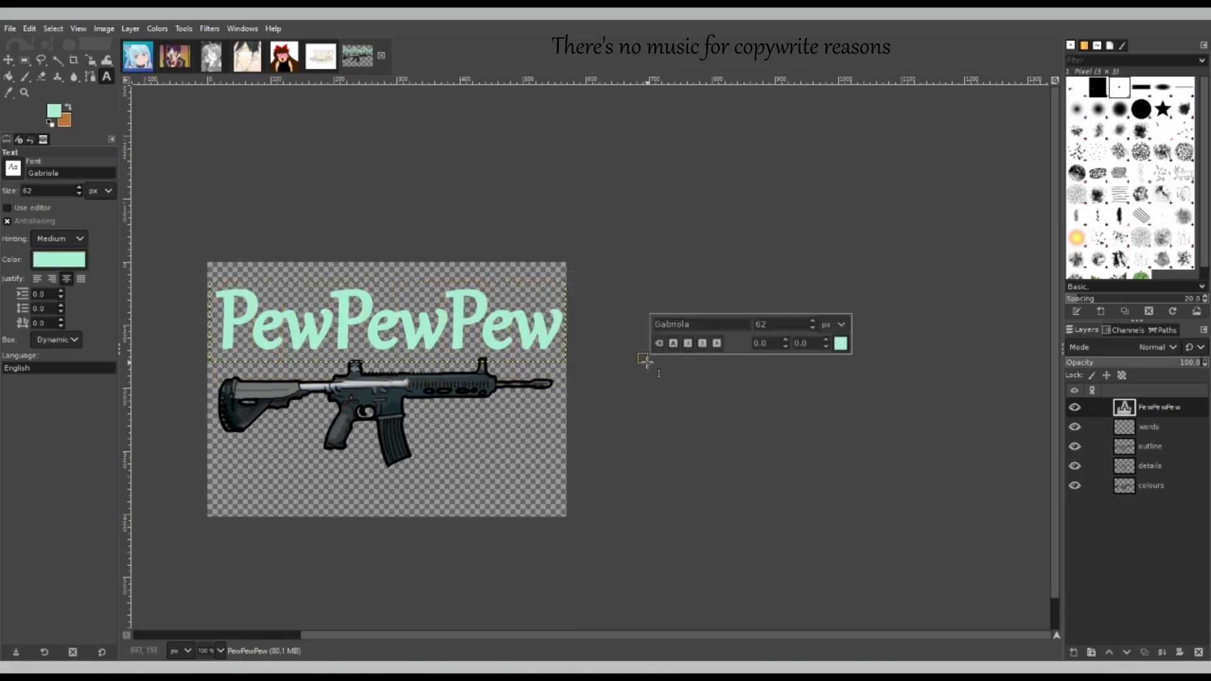
{"action": "left_click", "coordinate": [615, 423]}
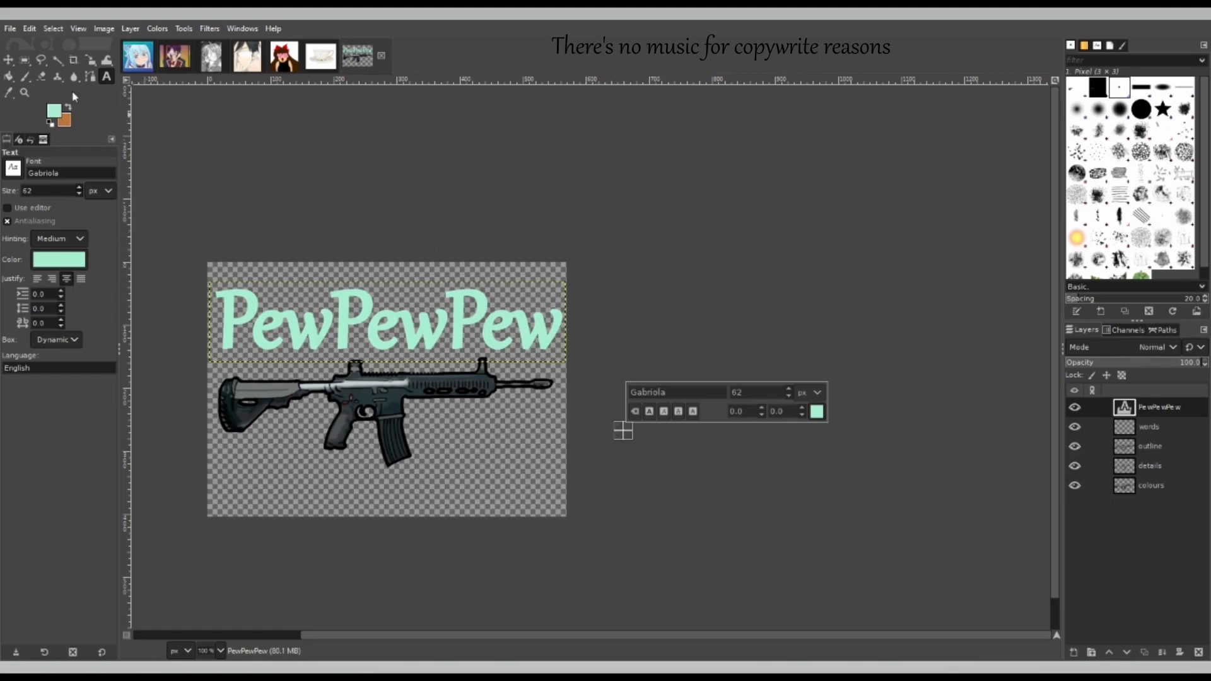
- Nudge the PewPewPew caption slightly left and down above the rifle and save the image
{"action": "left_click", "coordinate": [9, 59]}
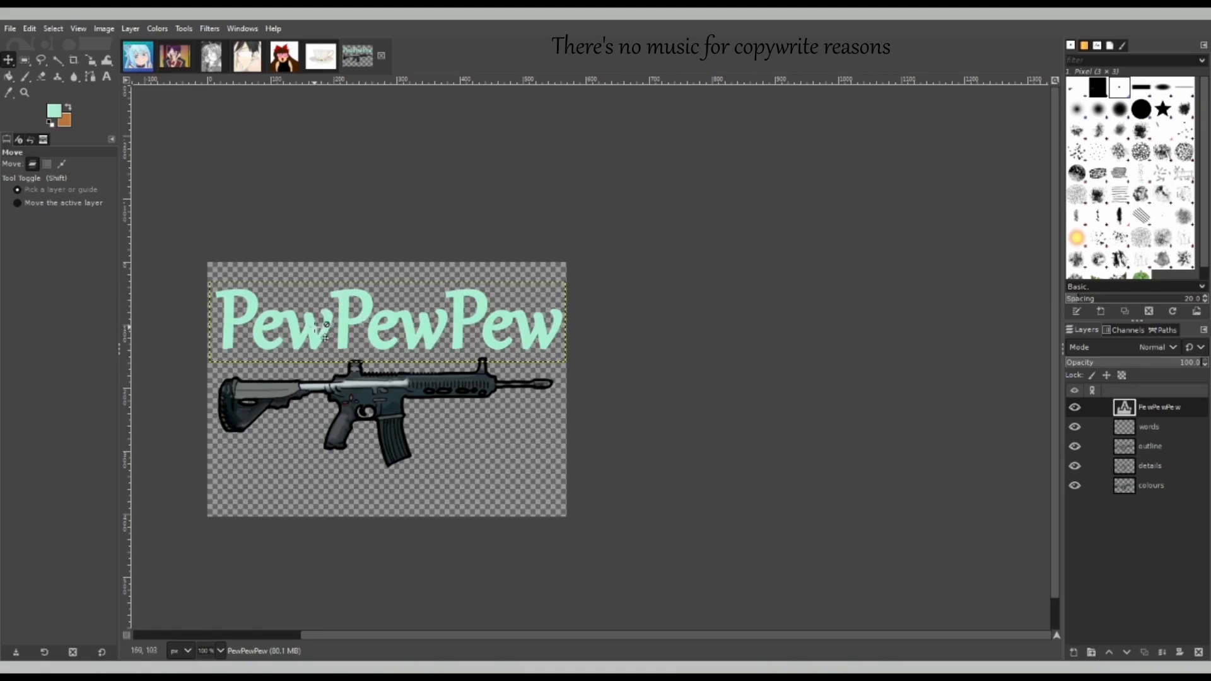
{"action": "left_click_drag", "start_coordinate": [370, 327], "coordinate": [352, 323]}
{"action": "key", "text": "ctrl+z"}
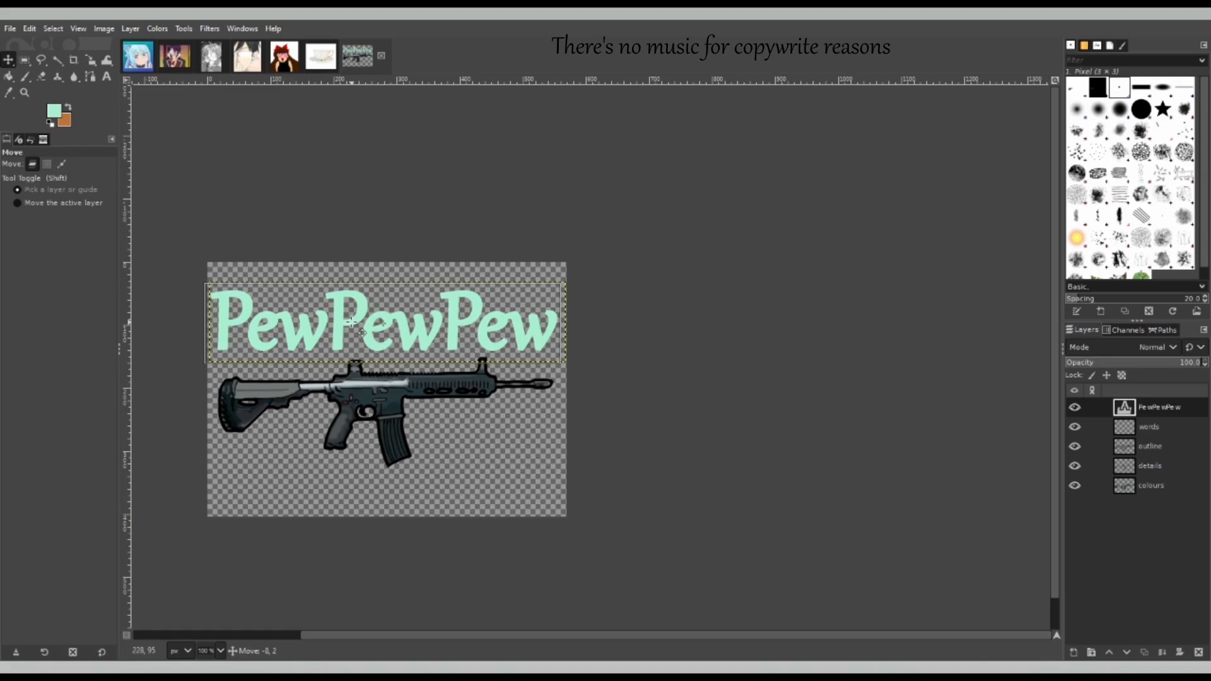
{"action": "left_click_drag", "start_coordinate": [351, 321], "coordinate": [352, 322]}
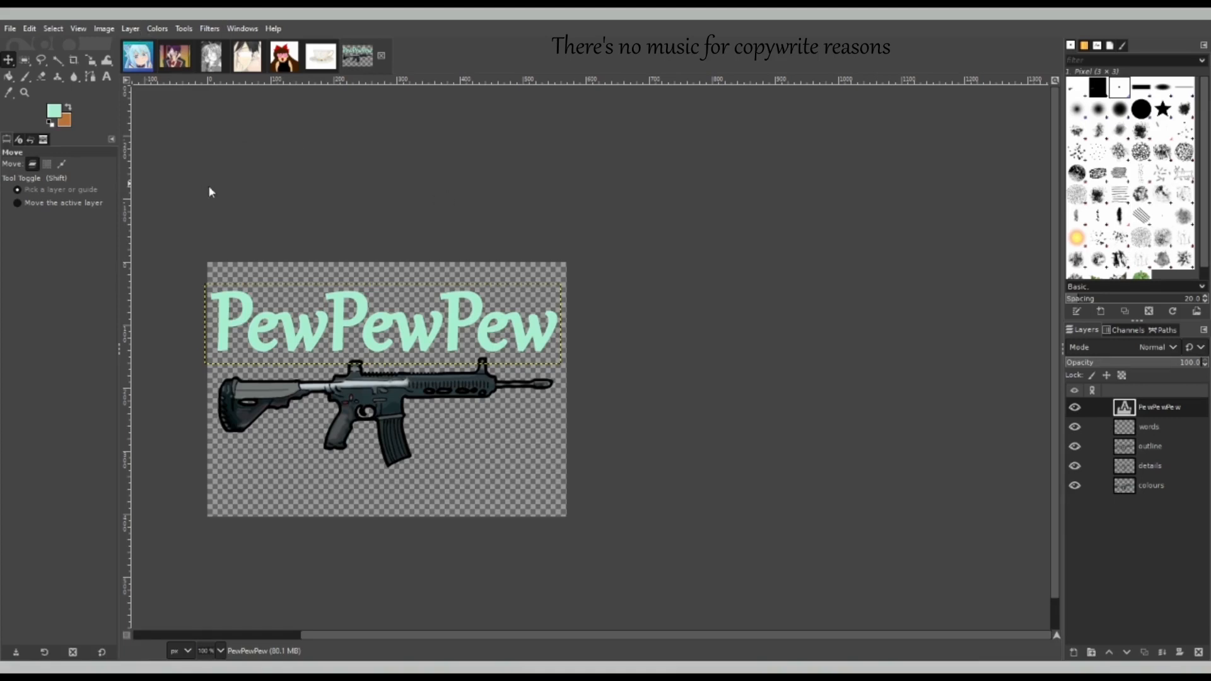
{"action": "key", "text": "ctrl+s"}
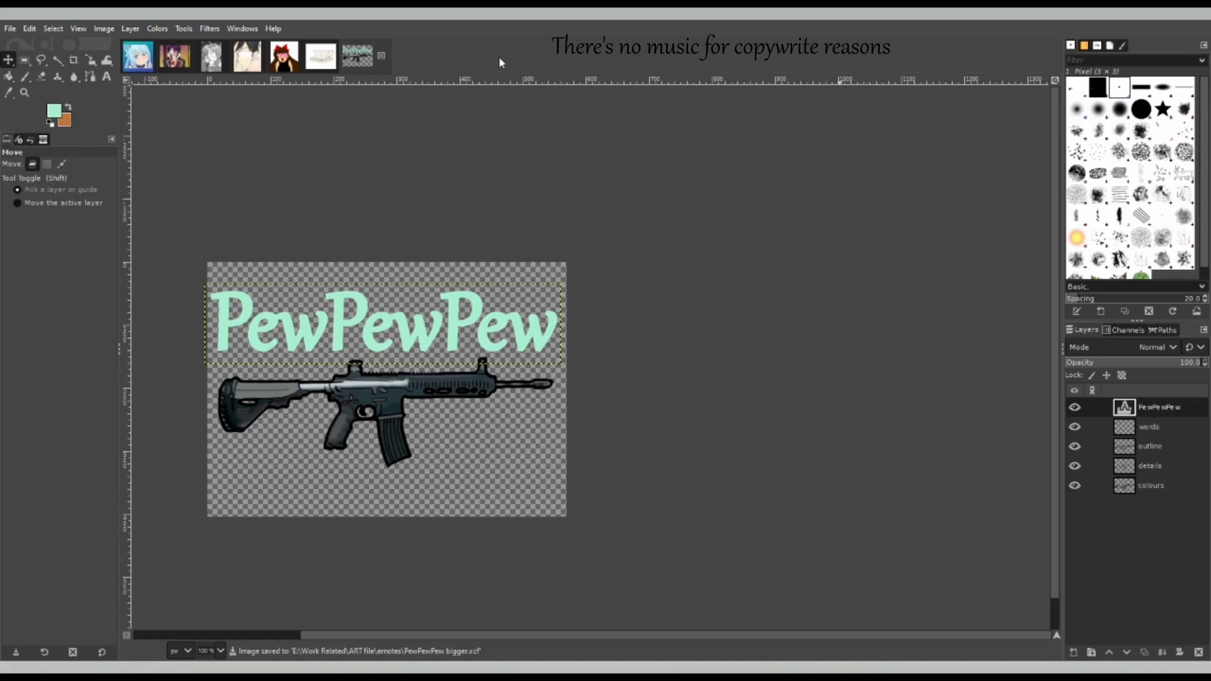
- Close the finished PewPewPew image and switch to the Hearts1.png picture
{"action": "left_click", "coordinate": [381, 56]}
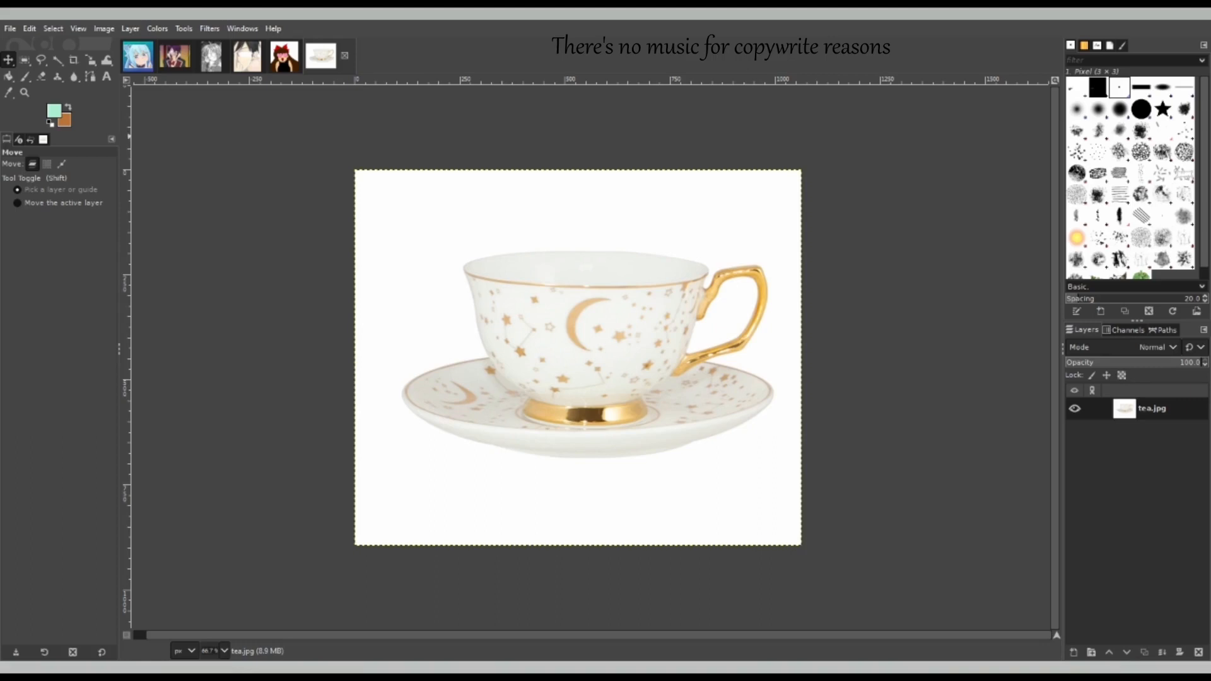
{"action": "left_click", "coordinate": [140, 63]}
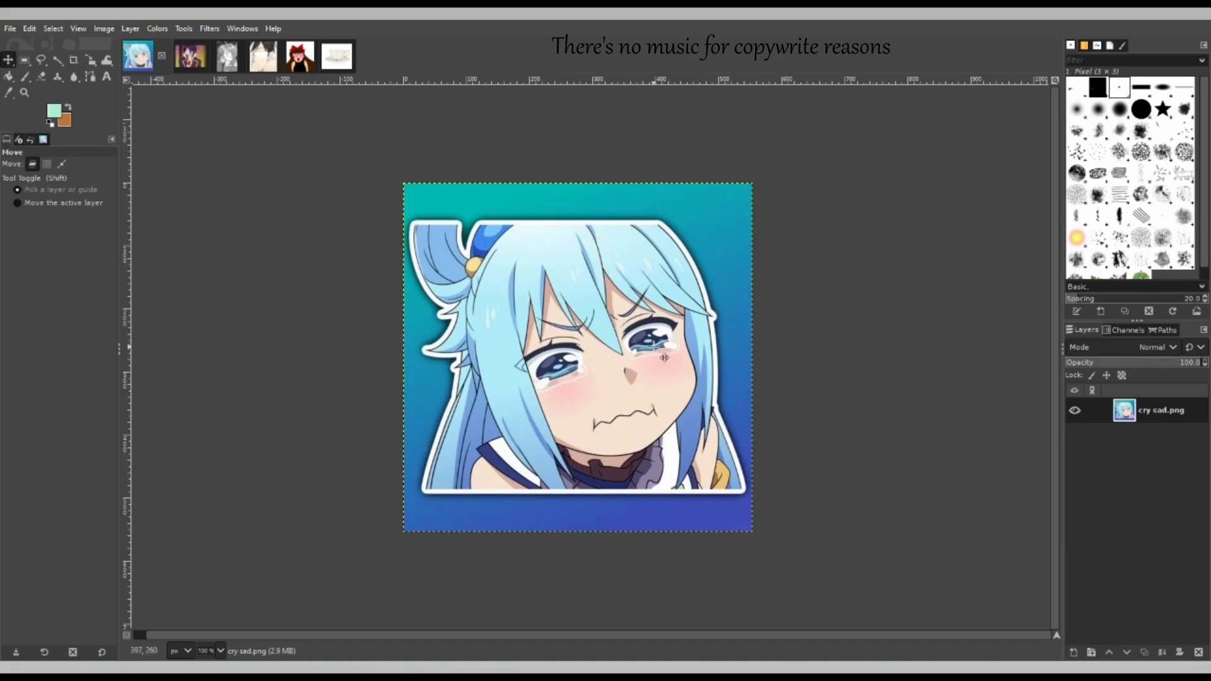
{"action": "left_click", "coordinate": [294, 55]}
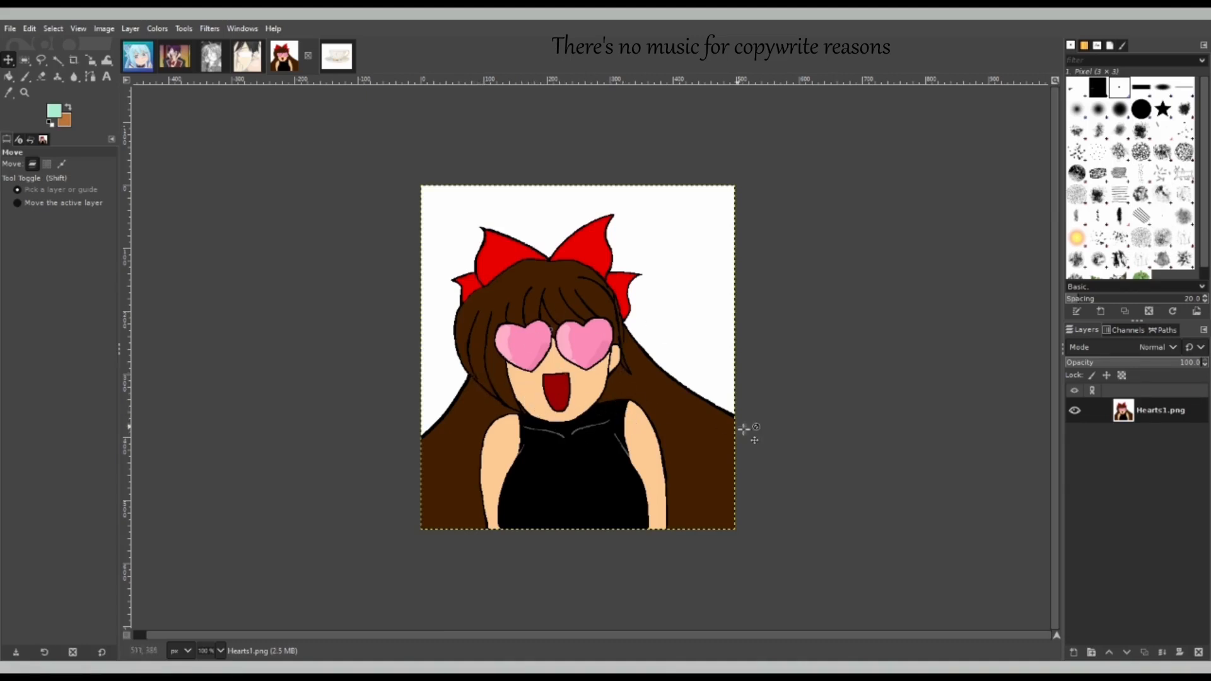
- Add a transparent layer named "Hearts outline" above Hearts1.png and choose the Paintbrush with black as the foreground colour
{"action": "left_click", "coordinate": [1157, 411]}
{"action": "key", "text": "Return"}
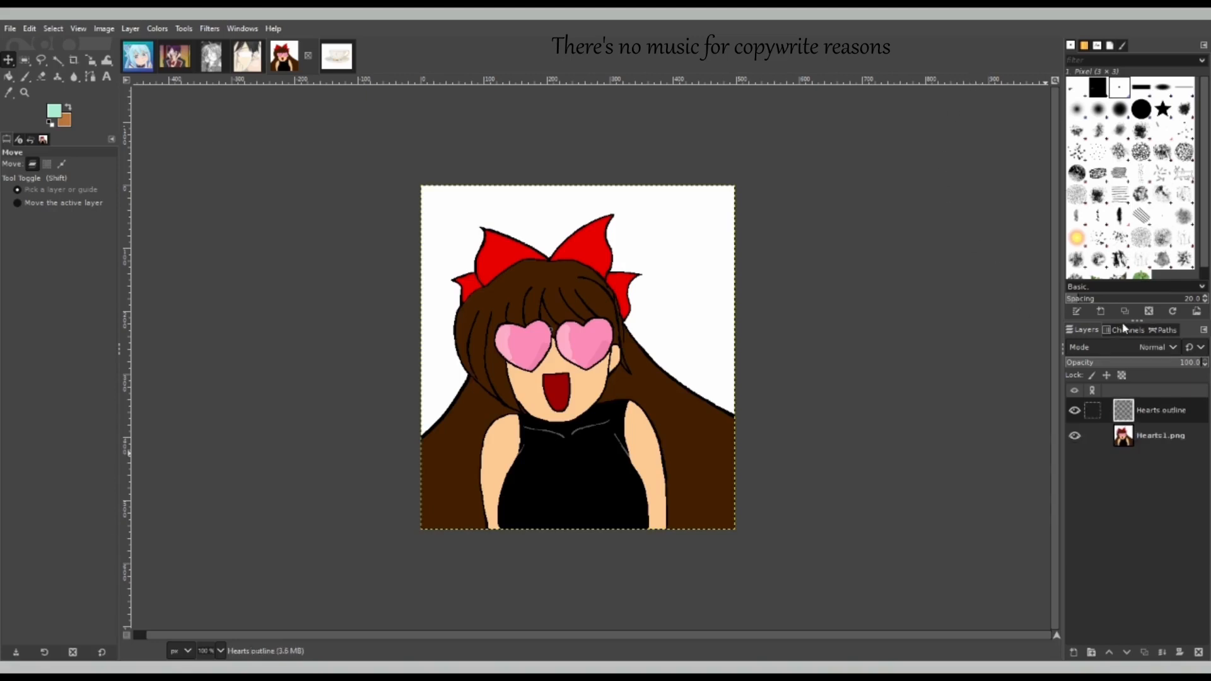
{"action": "left_click", "coordinate": [24, 92]}
{"action": "left_click_drag", "start_coordinate": [480, 309], "coordinate": [624, 389]}
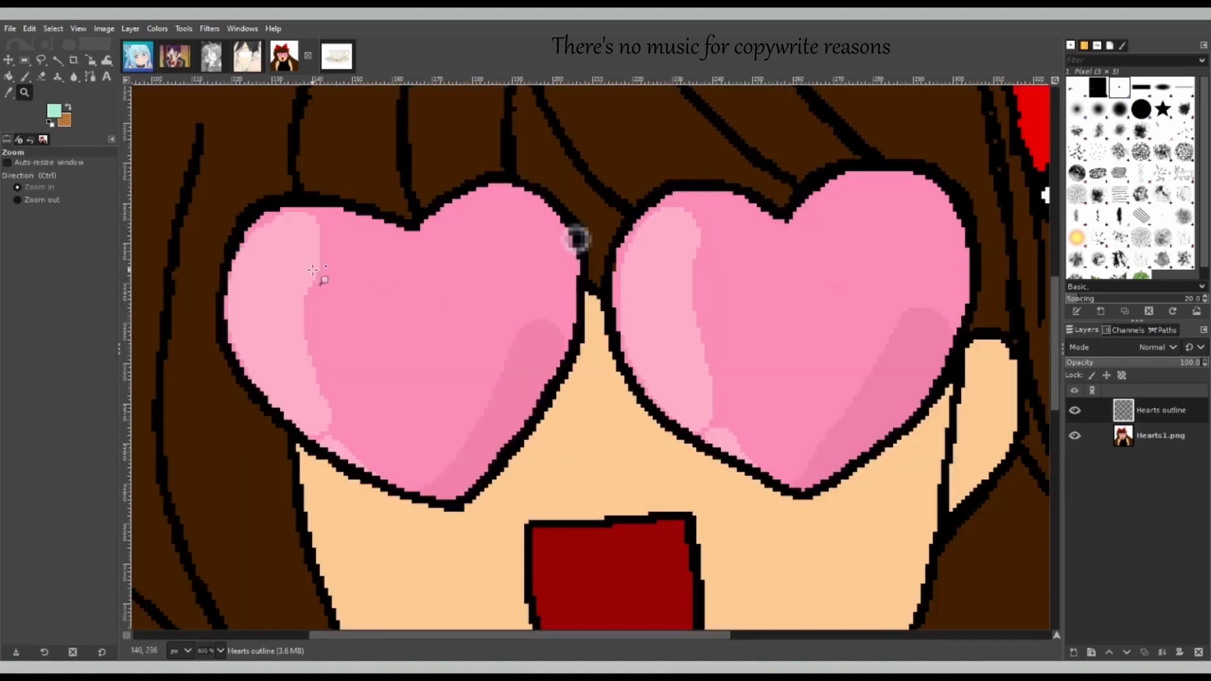
{"action": "left_click", "coordinate": [25, 77]}
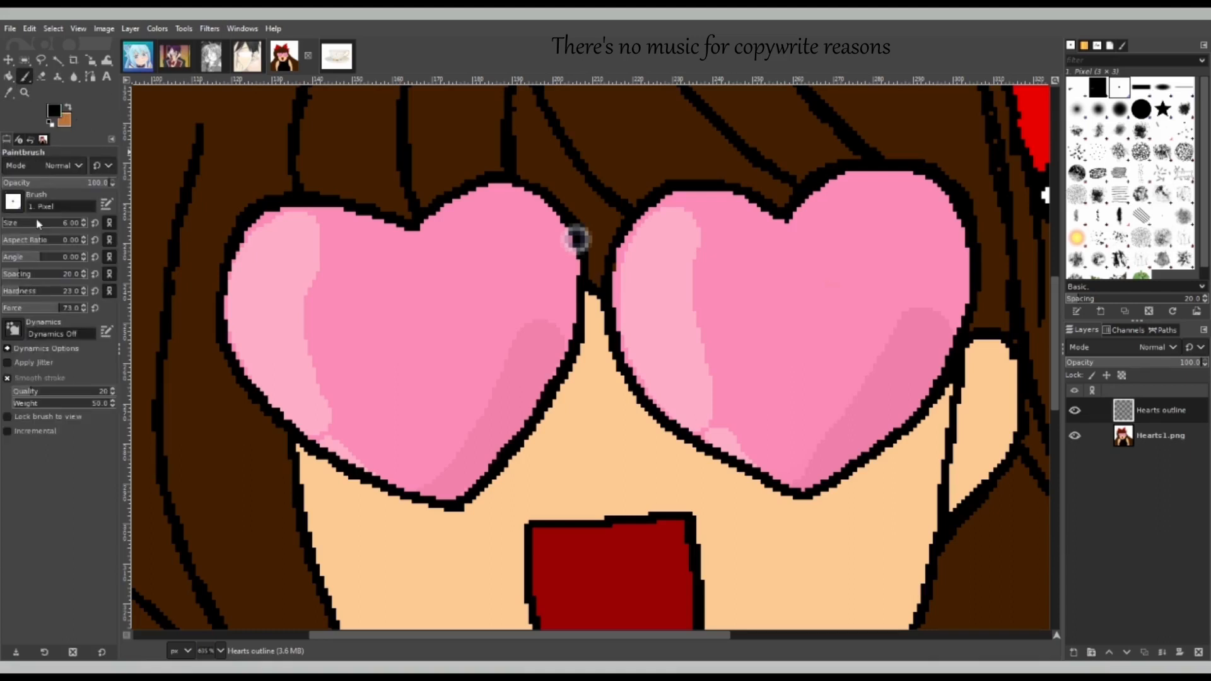
- Try a few black brush strokes on the left heart lens, including along its upper edge, undoing each one
{"action": "left_click_drag", "start_coordinate": [324, 235], "coordinate": [455, 316]}
{"action": "key", "text": "ctrl+z"}
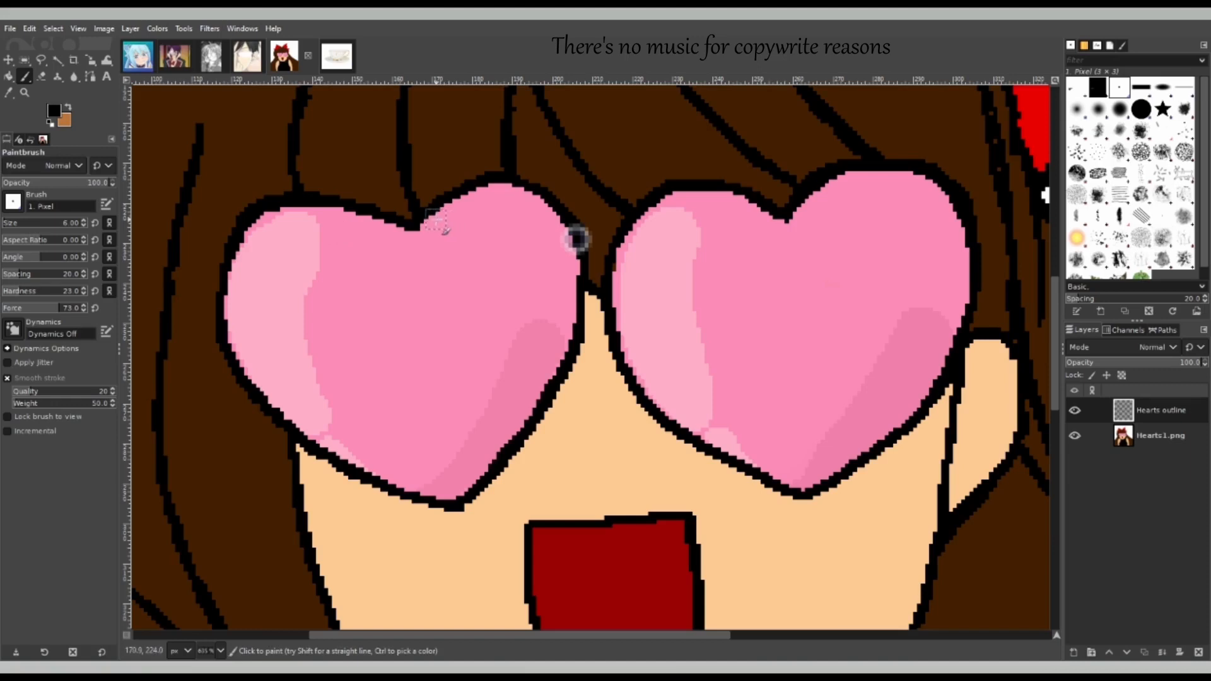
{"action": "left_click_drag", "start_coordinate": [409, 225], "coordinate": [499, 212]}
{"action": "key", "text": "ctrl+z"}
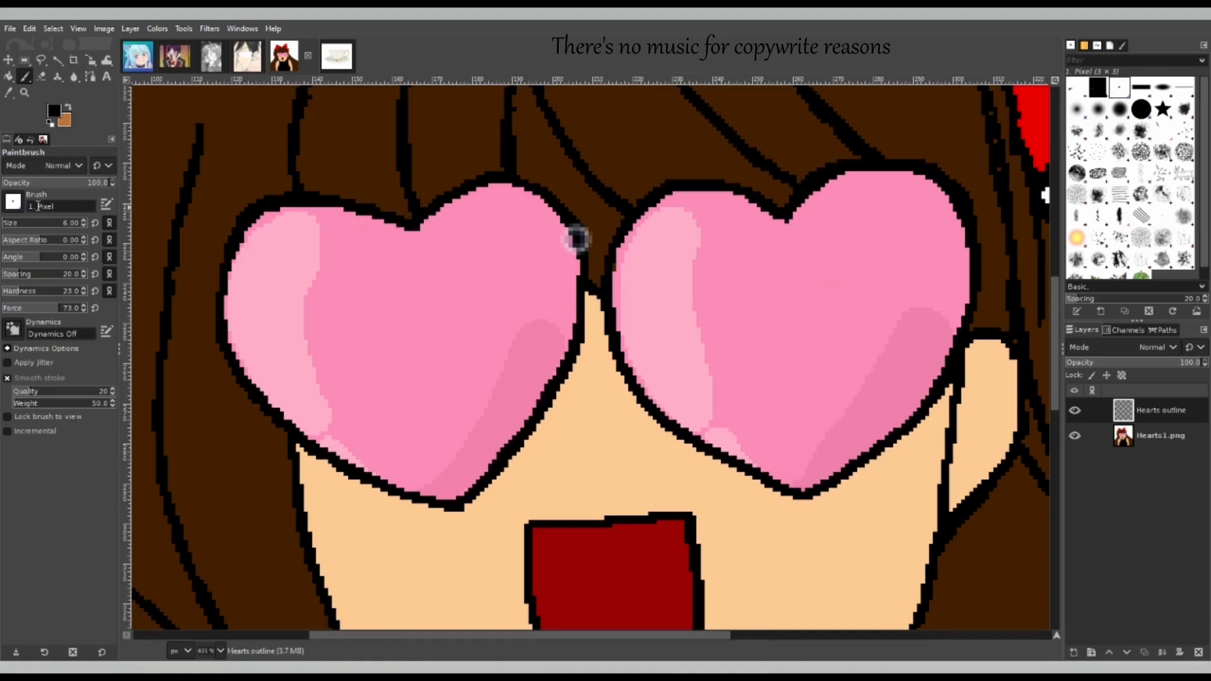
{"action": "mouse_move", "coordinate": [414, 225]}
{"action": "left_mouse_down"}
{"action": "mouse_move", "coordinate": [512, 187]}
{"action": "mouse_move", "coordinate": [468, 197]}
{"action": "left_mouse_up"}
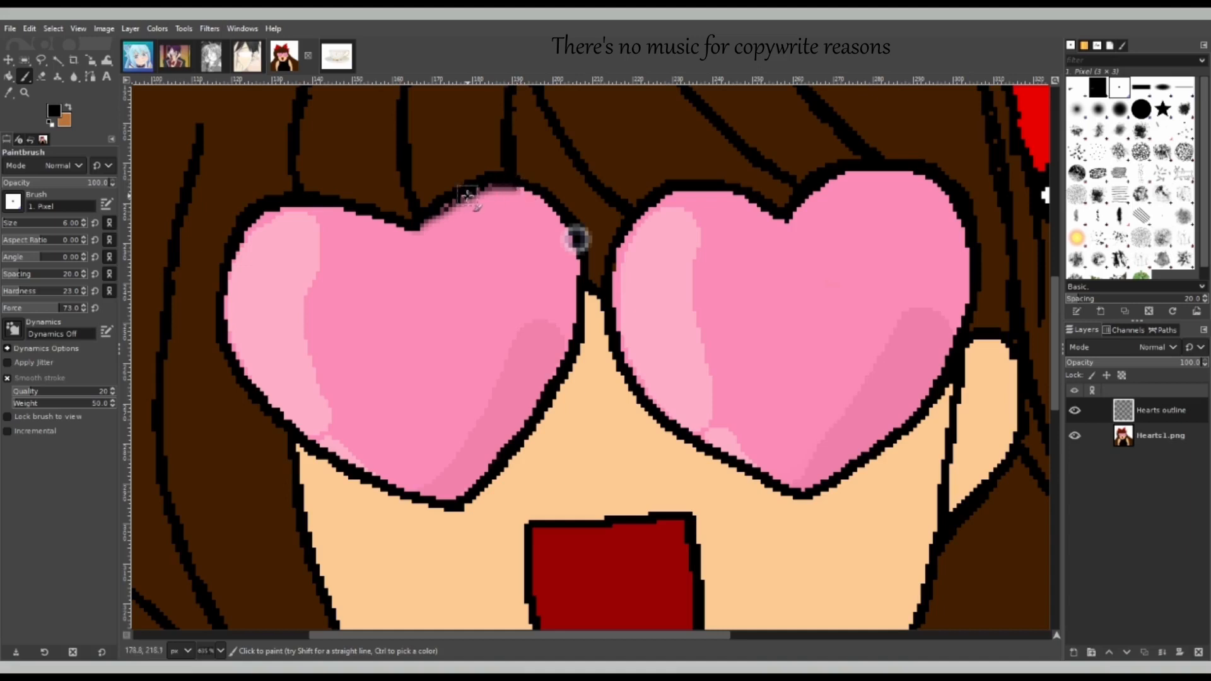
{"action": "key", "text": "ctrl+z"}
- Lower the Hearts1.png layer's opacity to 70.5 and make the Hearts outline layer active again
{"action": "left_click", "coordinate": [1162, 439]}
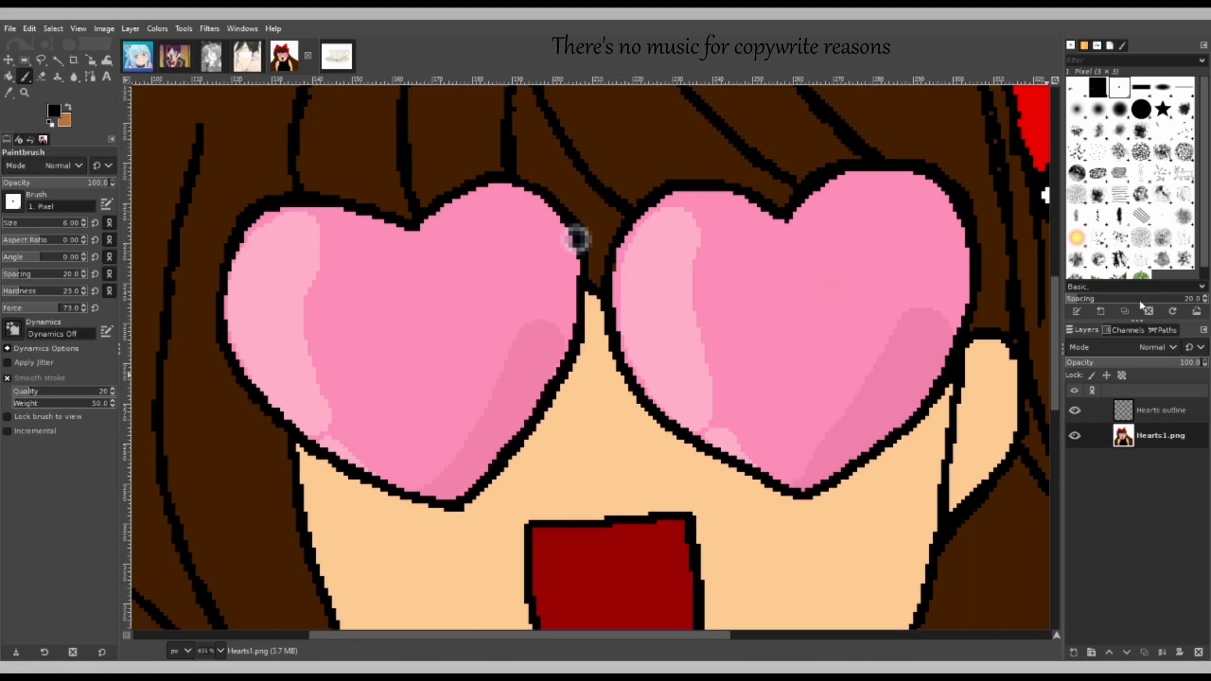
{"action": "left_click", "coordinate": [1160, 361]}
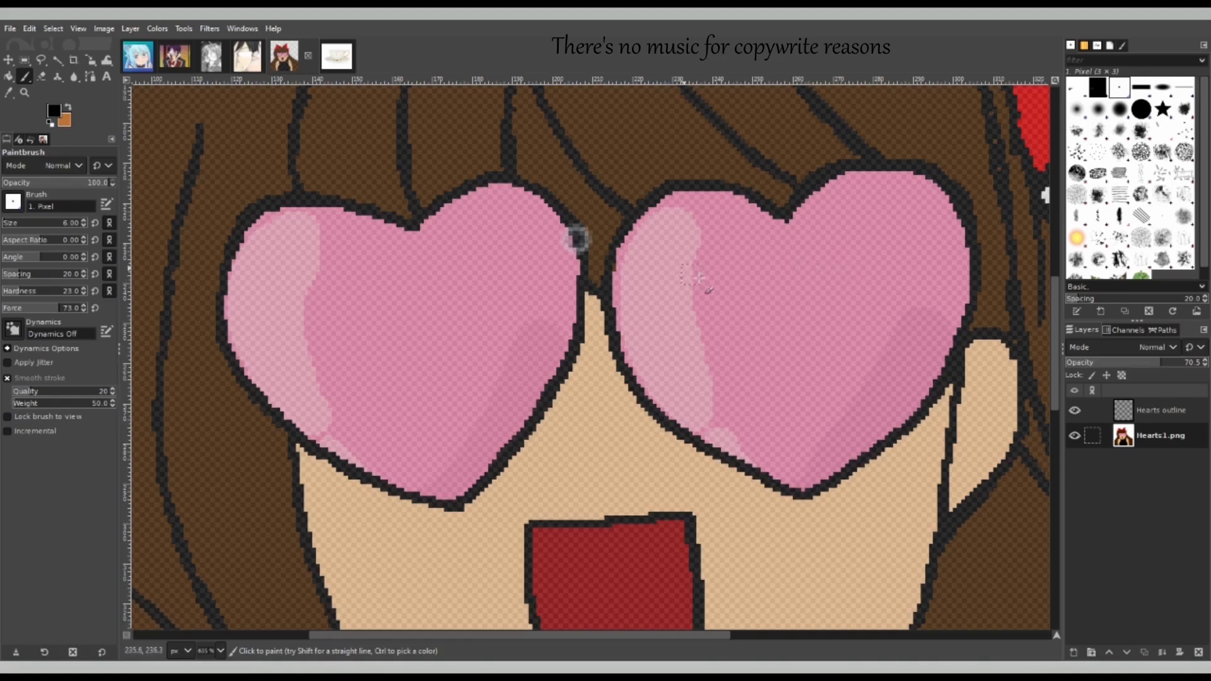
{"action": "left_click", "coordinate": [1129, 411]}
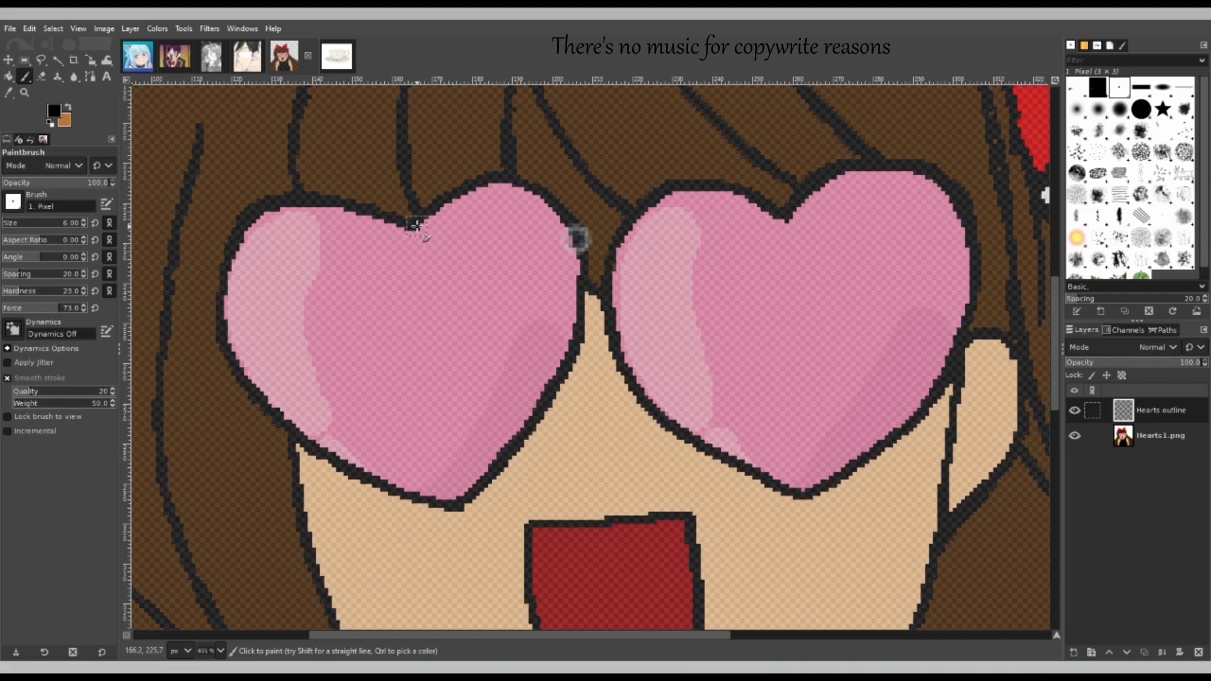
- Try to trace the left heart lens's outline in black, undoing the strokes
{"action": "left_click_drag", "start_coordinate": [416, 225], "coordinate": [505, 188]}
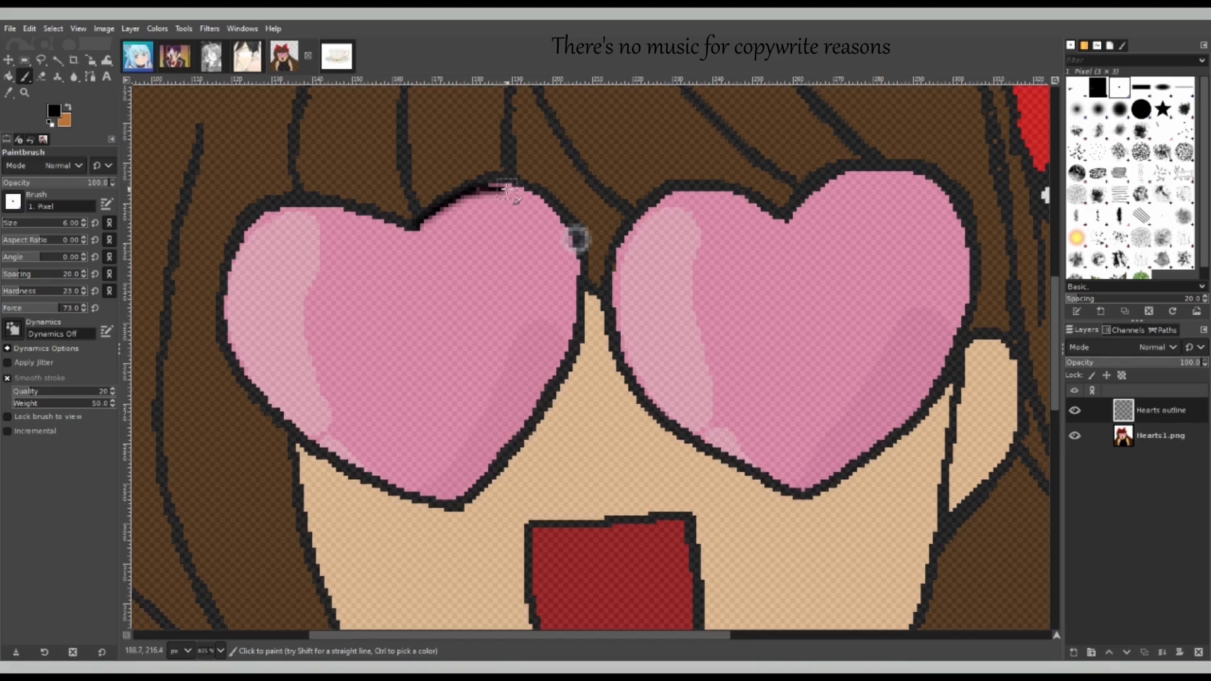
{"action": "key", "text": "ctrl+z"}
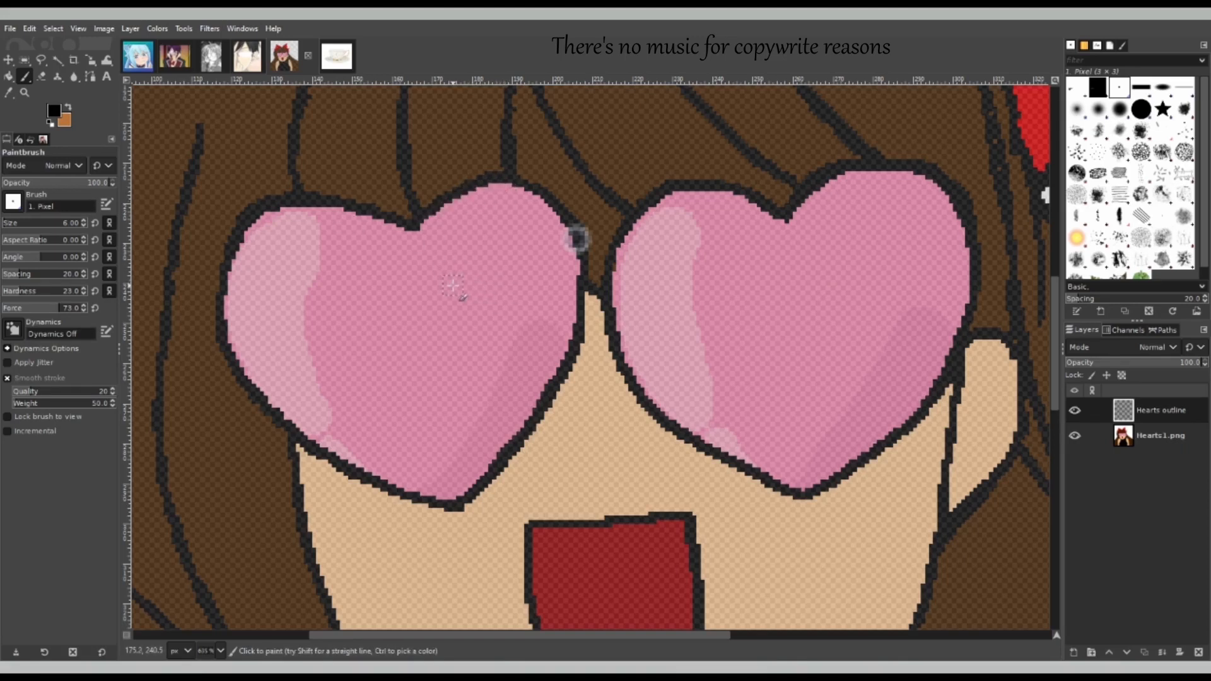
{"action": "mouse_move", "coordinate": [415, 230]}
{"action": "left_mouse_down"}
{"action": "mouse_move", "coordinate": [266, 203]}
{"action": "mouse_move", "coordinate": [234, 242]}
{"action": "mouse_move", "coordinate": [223, 323]}
{"action": "mouse_move", "coordinate": [234, 364]}
{"action": "mouse_move", "coordinate": [276, 419]}
{"action": "mouse_move", "coordinate": [351, 471]}
{"action": "mouse_move", "coordinate": [461, 504]}
{"action": "left_mouse_up"}
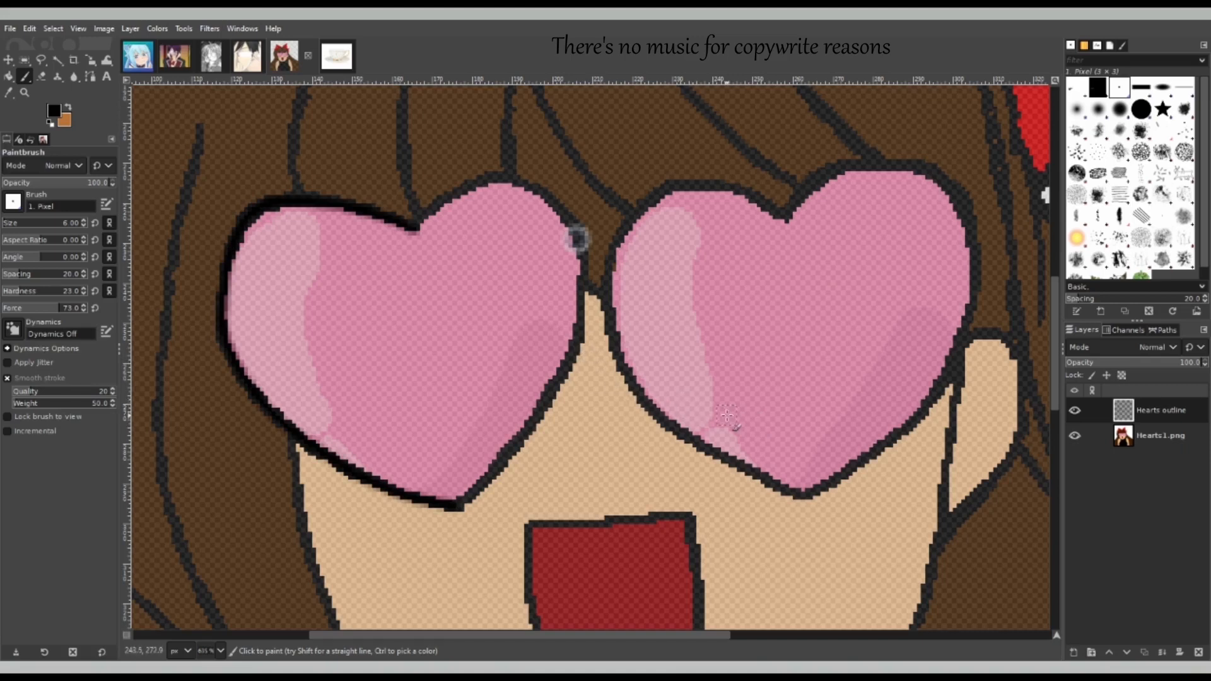
{"action": "key", "text": "ctrl+z"}
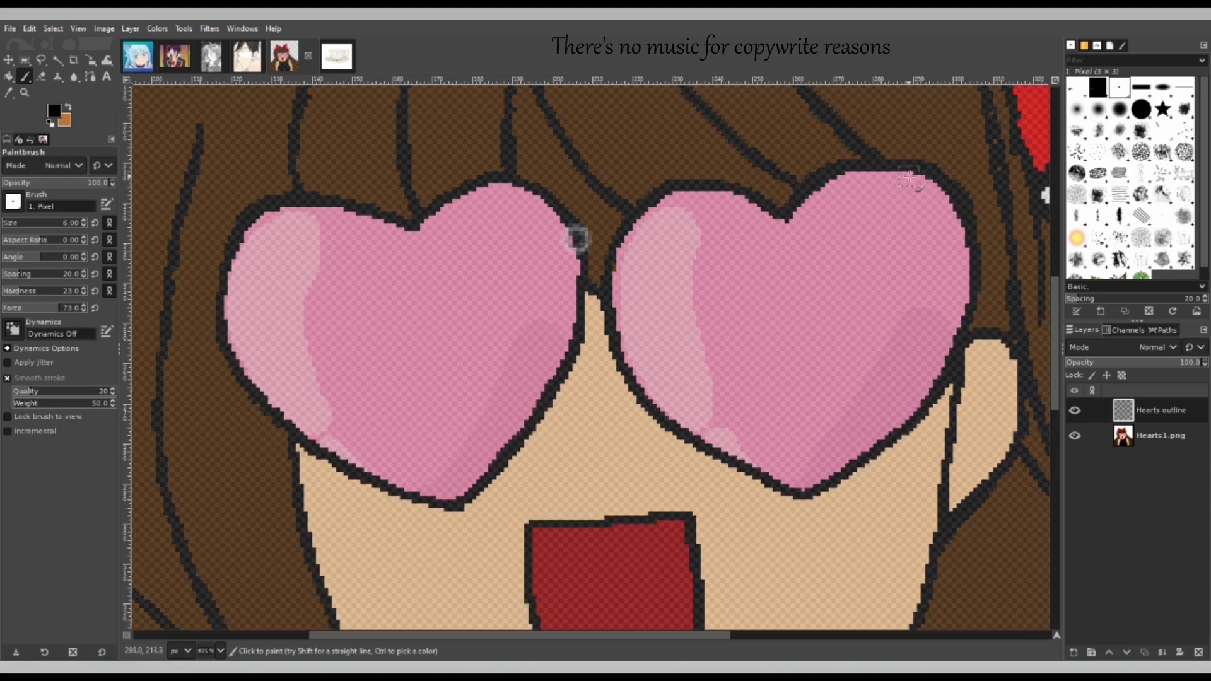
- Trace the right half of the right heart lens in black, from its upper notch to its lower tip
{"action": "mouse_move", "coordinate": [788, 218]}
{"action": "left_mouse_down"}
{"action": "mouse_move", "coordinate": [864, 162]}
{"action": "mouse_move", "coordinate": [926, 172]}
{"action": "mouse_move", "coordinate": [958, 213]}
{"action": "mouse_move", "coordinate": [965, 259]}
{"action": "mouse_move", "coordinate": [963, 312]}
{"action": "mouse_move", "coordinate": [924, 398]}
{"action": "mouse_move", "coordinate": [812, 488]}
{"action": "left_mouse_up"}
{"action": "key", "text": "ctrl+z"}
{"action": "mouse_move", "coordinate": [789, 212]}
{"action": "left_mouse_down"}
{"action": "mouse_move", "coordinate": [787, 195]}
{"action": "mouse_move", "coordinate": [824, 170]}
{"action": "mouse_move", "coordinate": [924, 175]}
{"action": "mouse_move", "coordinate": [963, 222]}
{"action": "mouse_move", "coordinate": [971, 303]}
{"action": "mouse_move", "coordinate": [932, 407]}
{"action": "mouse_move", "coordinate": [890, 449]}
{"action": "mouse_move", "coordinate": [797, 499]}
{"action": "left_mouse_up"}
{"action": "left_click_drag", "start_coordinate": [917, 416], "coordinate": [834, 479]}
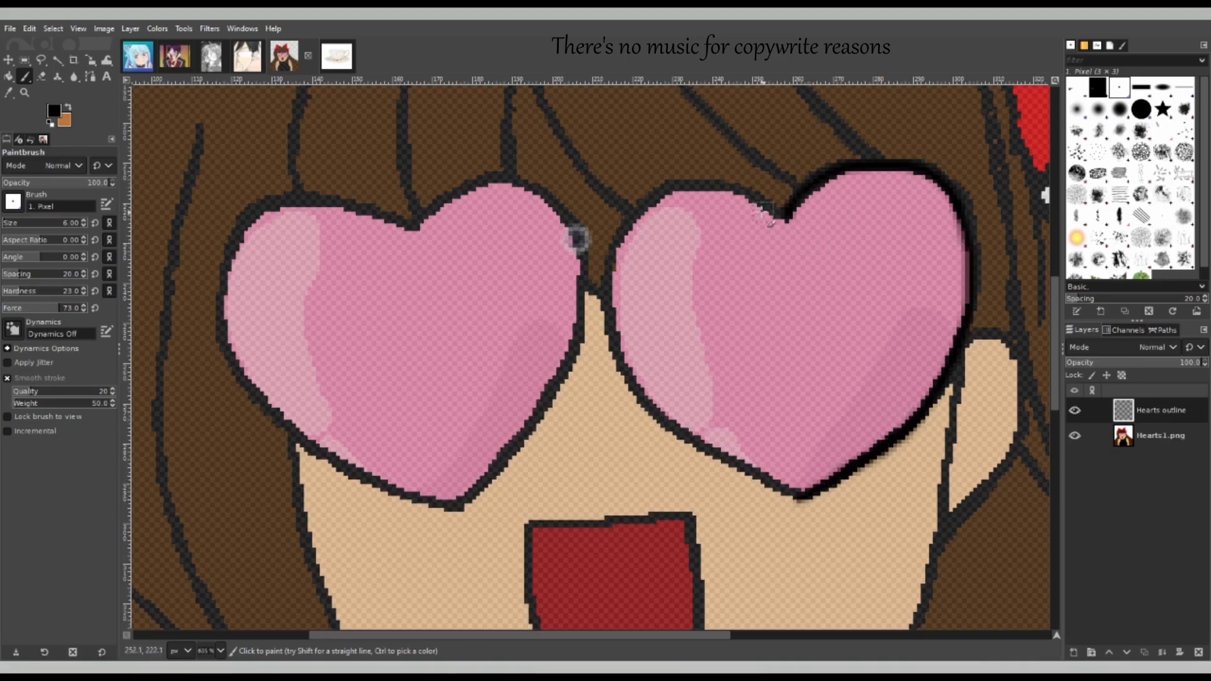
- Select the traced half-heart with a rectangle about 59 × 94 px, copy it and paste it as a new layer
{"action": "left_click", "coordinate": [23, 60]}
{"action": "left_click_drag", "start_coordinate": [773, 143], "coordinate": [1009, 518]}
{"action": "key", "text": "ctrl+c"}
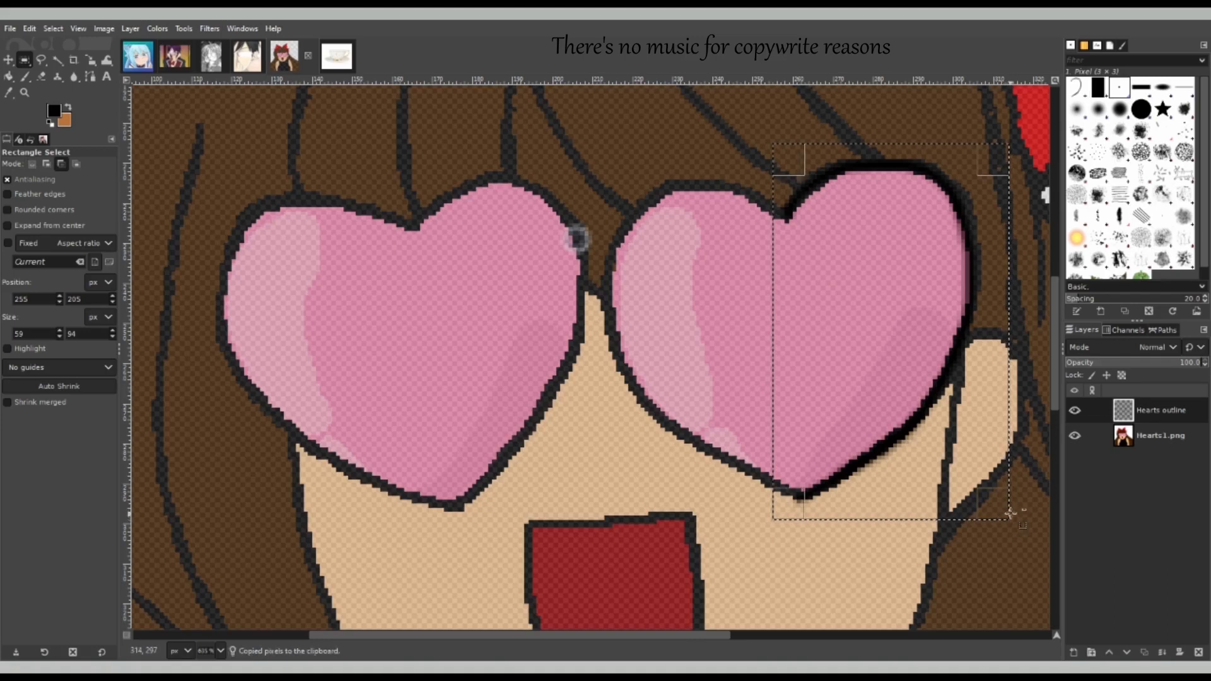
{"action": "key", "text": "ctrl+v"}
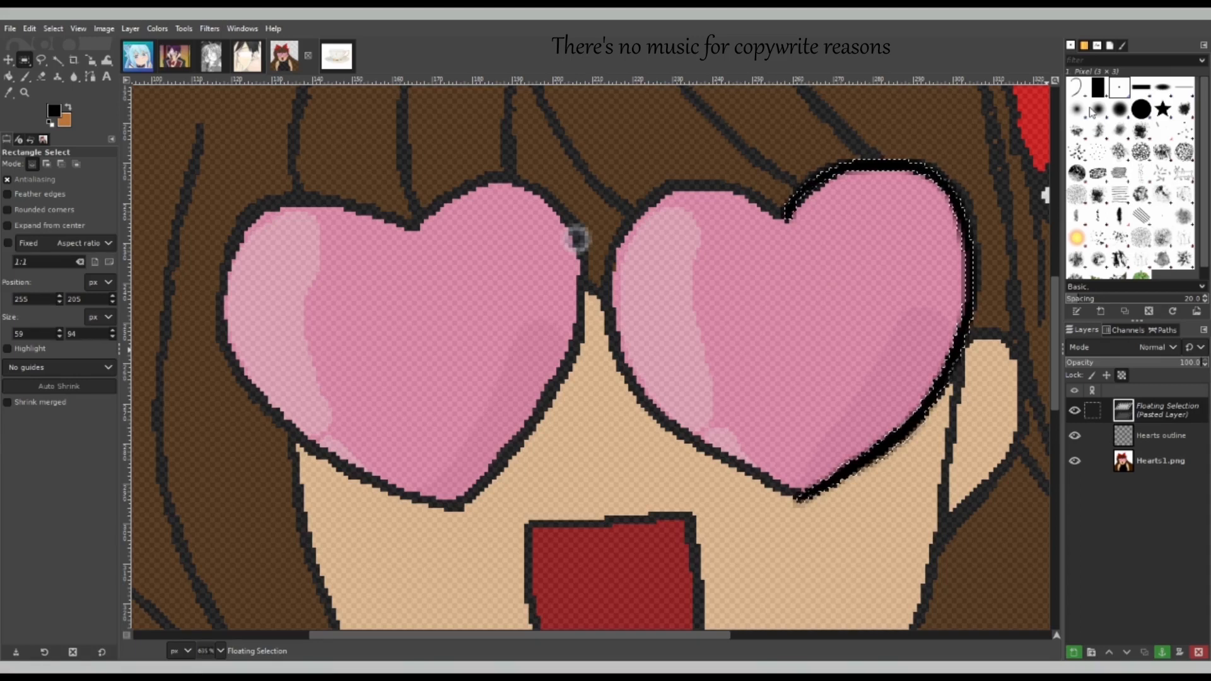
{"action": "key", "text": "shift+ctrl+n"}
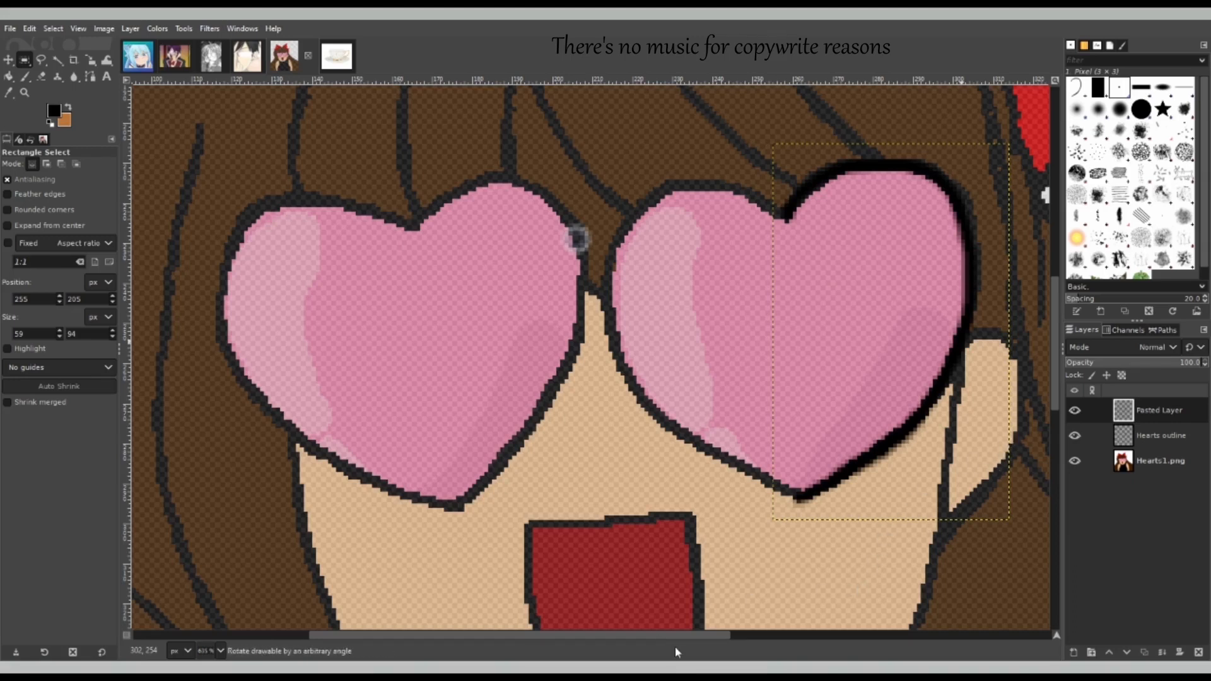
- Flip the pasted half-heart horizontally and move it over the left half of the right heart lens
{"action": "left_click", "coordinate": [672, 563]}
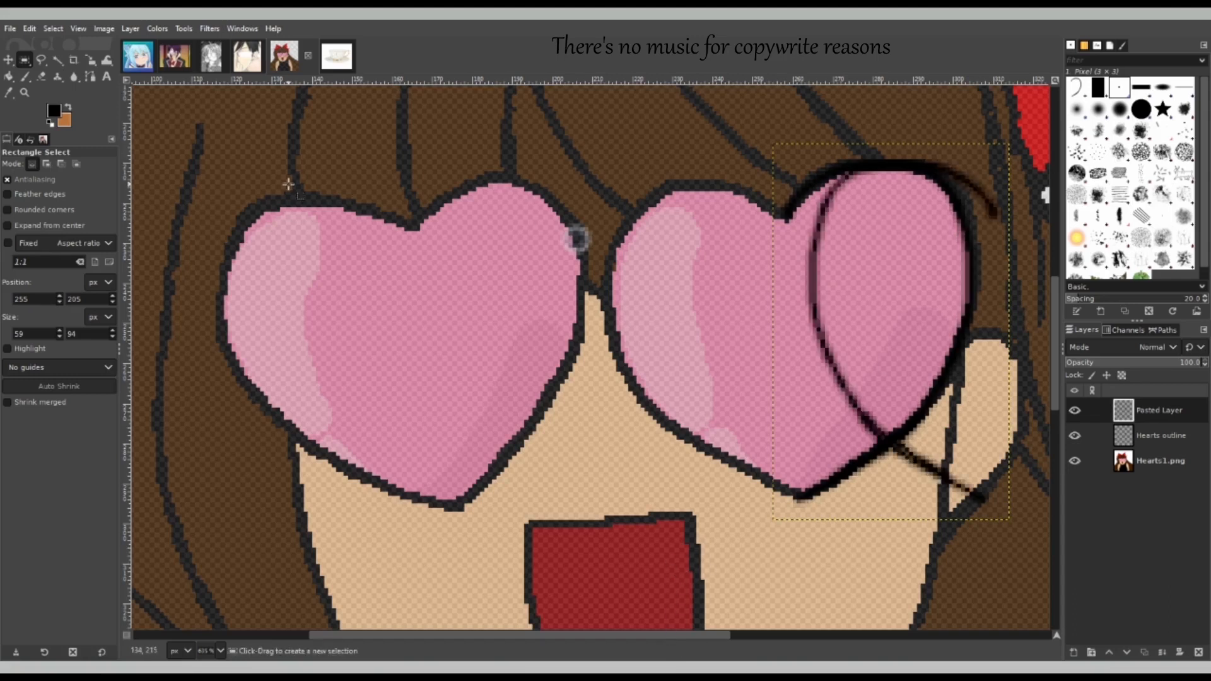
{"action": "left_click", "coordinate": [8, 59]}
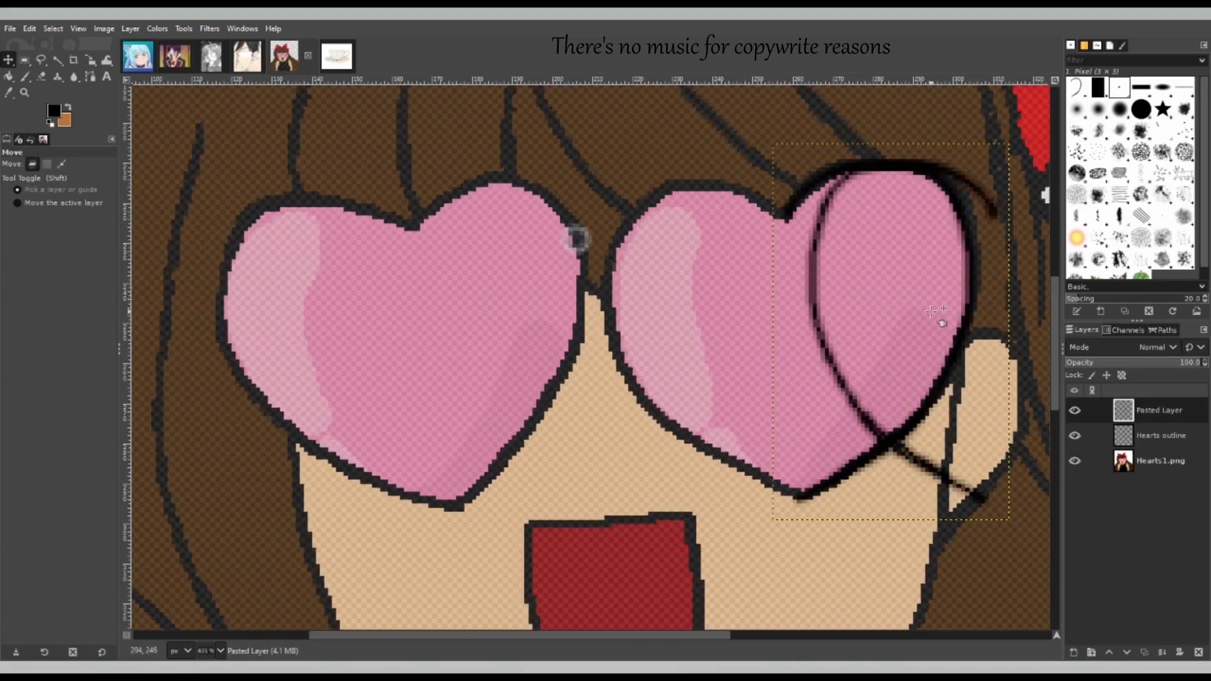
{"action": "left_click_drag", "start_coordinate": [839, 378], "coordinate": [628, 382]}
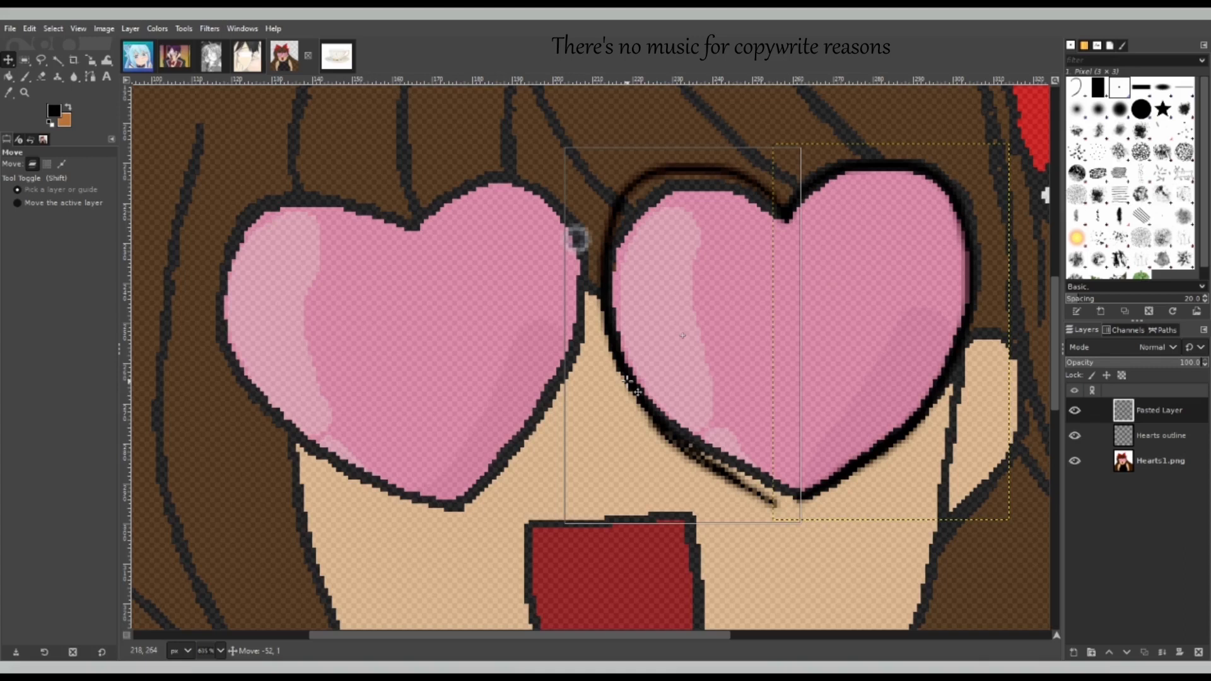
{"action": "left_click_drag", "start_coordinate": [627, 381], "coordinate": [662, 391]}
- Hide the Hearts1.png layer and nudge the mirrored half so its upper notch meets the traced half
{"action": "left_click", "coordinate": [1074, 460]}
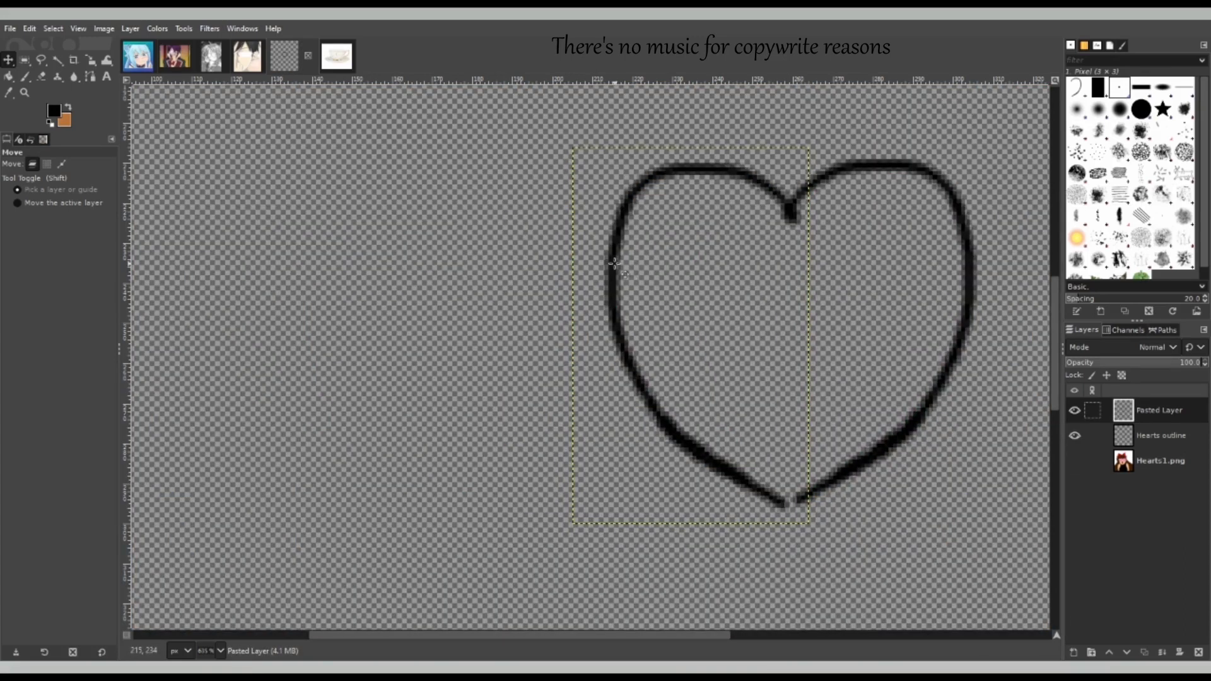
{"action": "left_click_drag", "start_coordinate": [617, 277], "coordinate": [607, 274]}
{"action": "left_click_drag", "start_coordinate": [608, 274], "coordinate": [617, 277]}
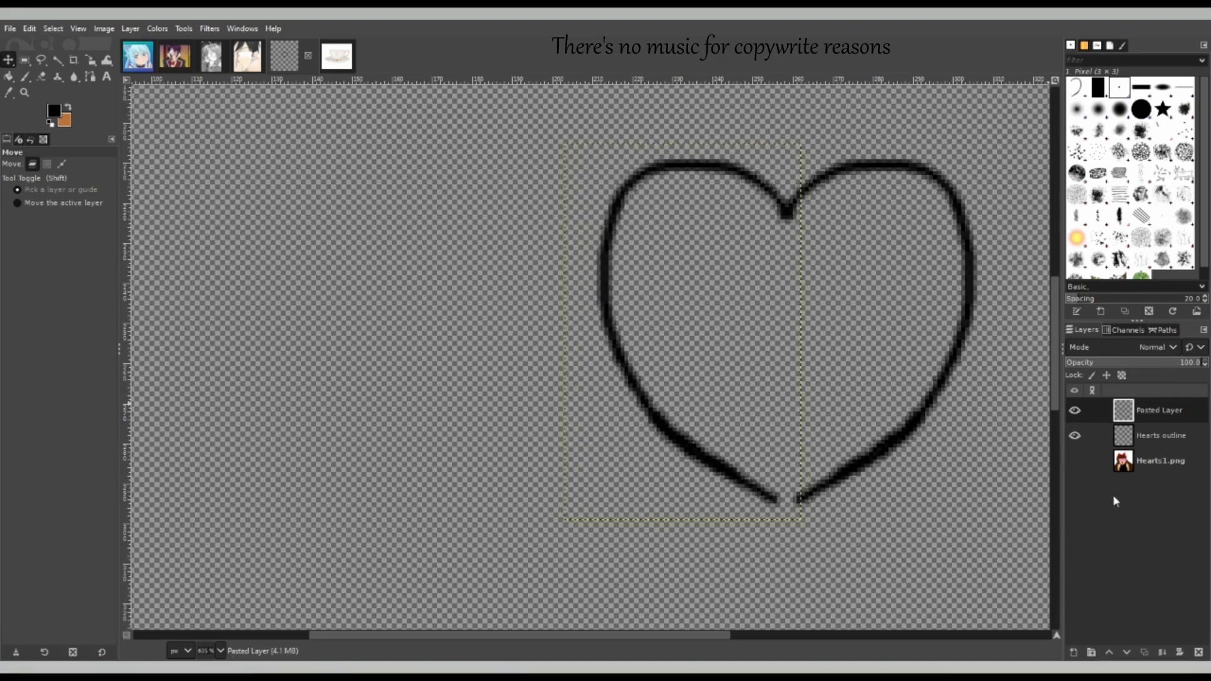
- Show the Hearts1.png layer, add a new layer directly above it and hide the mirrored half-heart
{"action": "left_click", "coordinate": [1075, 460]}
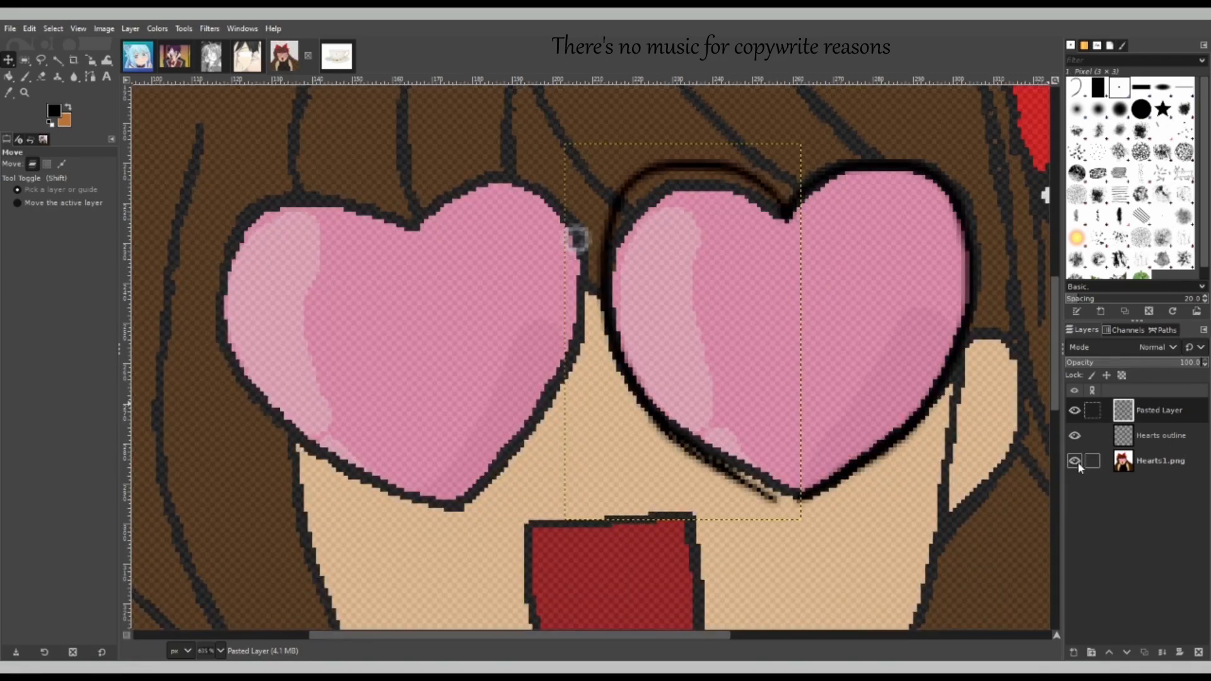
{"action": "left_click", "coordinate": [1136, 464]}
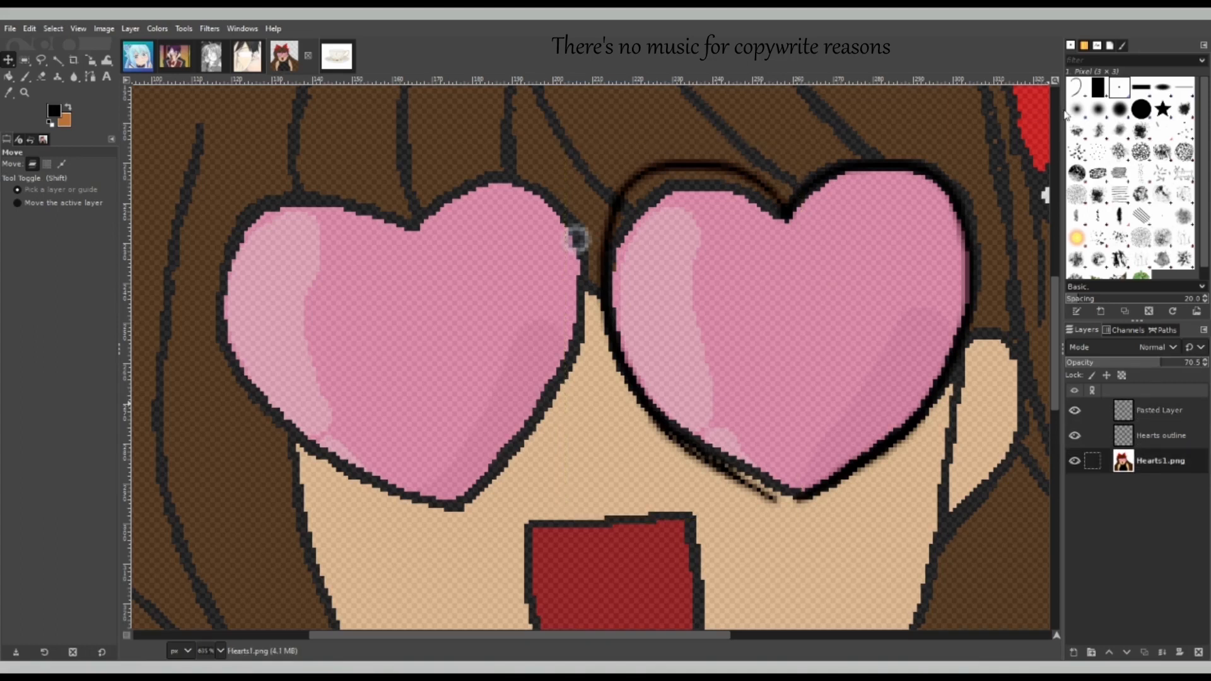
{"action": "key", "text": "ctrl+shift+n"}
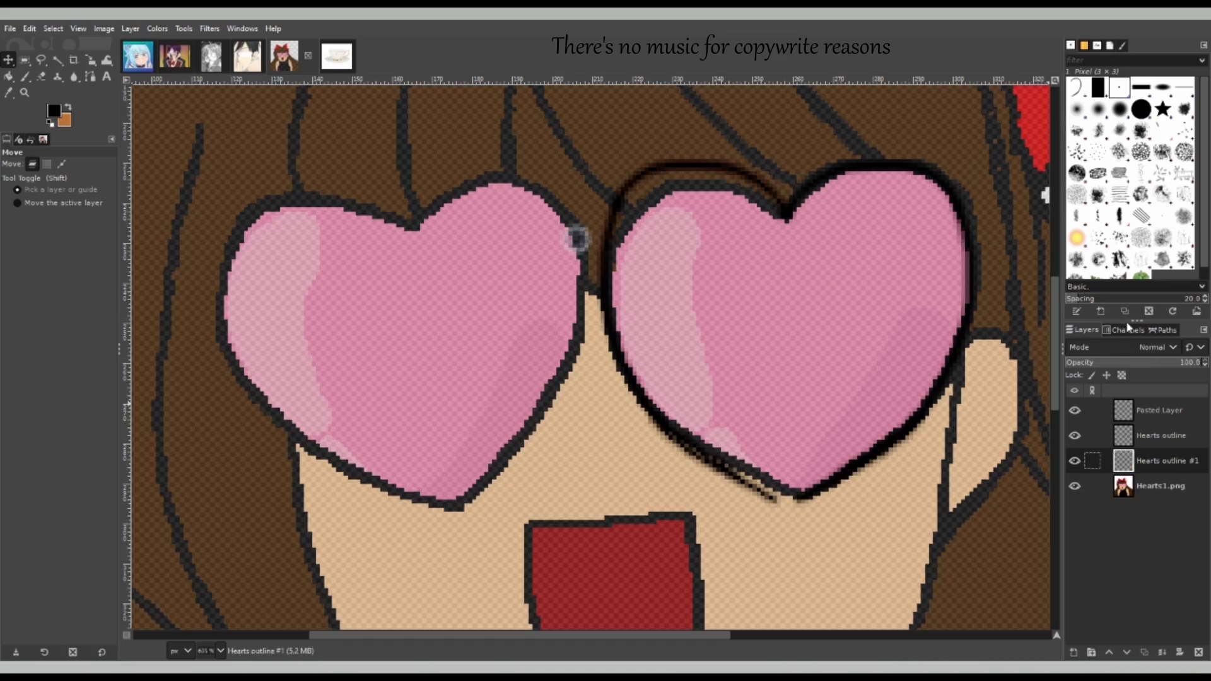
{"action": "left_click", "coordinate": [1074, 410]}
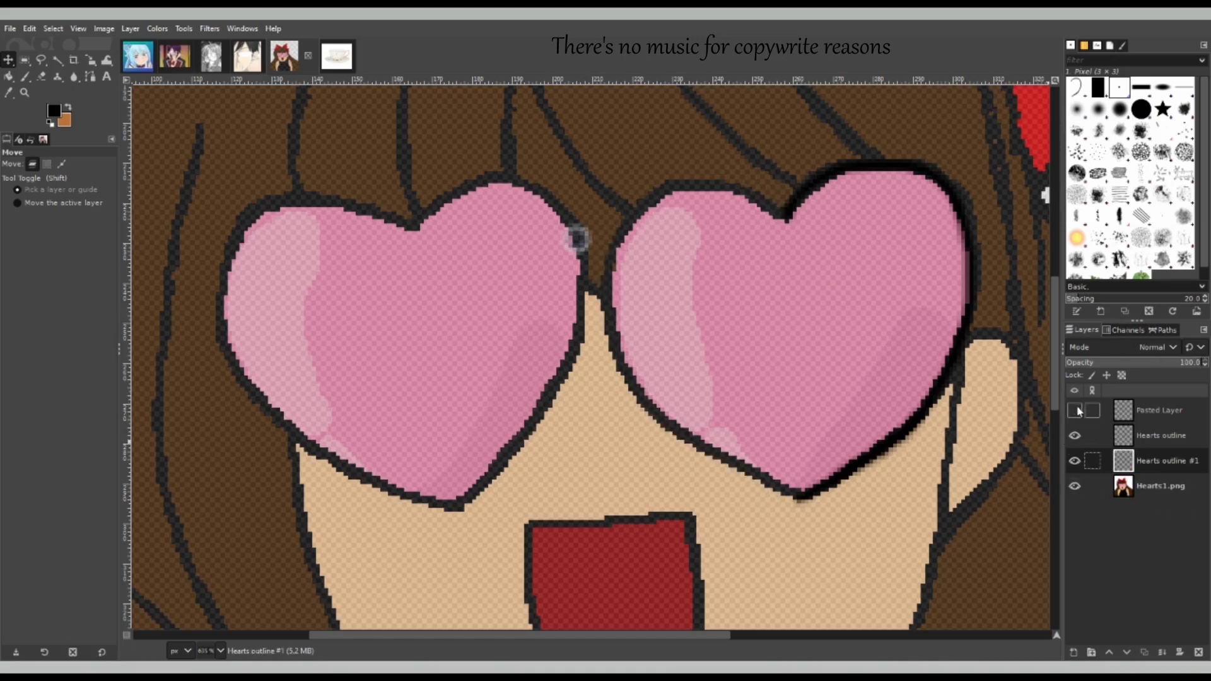
- Trace the left half of the right heart lens in black from notch to lower tip, and hide the earlier right-half tracing
{"action": "left_click", "coordinate": [25, 76]}
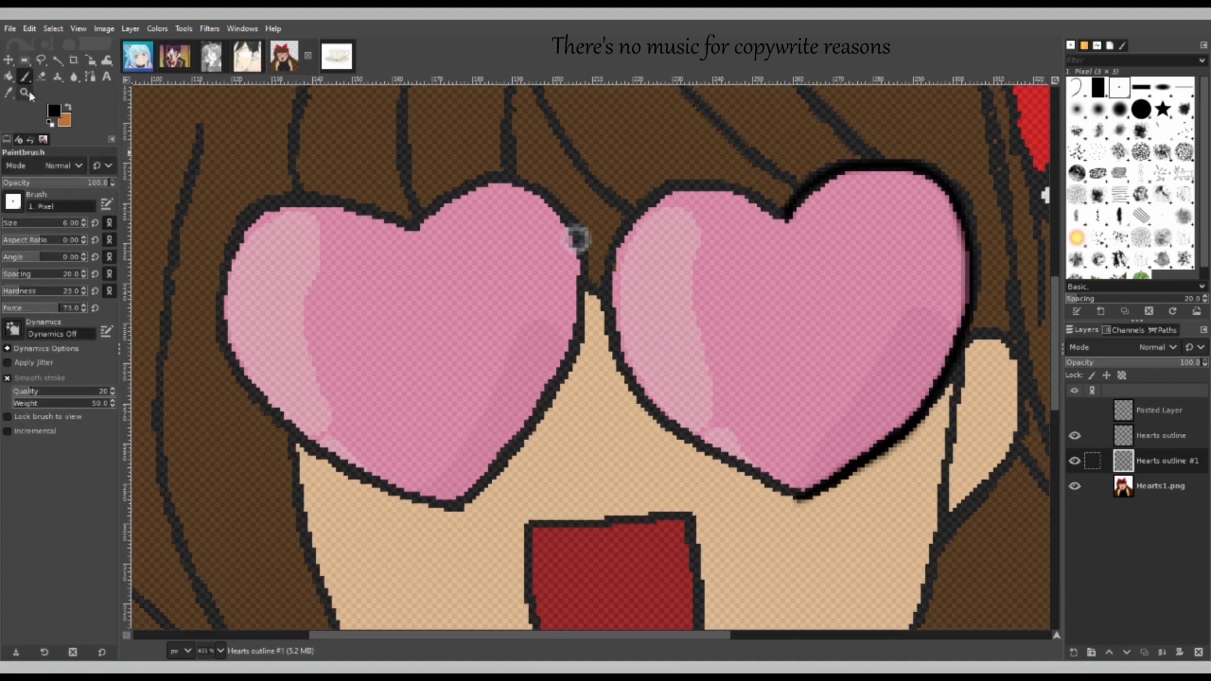
{"action": "mouse_move", "coordinate": [788, 218]}
{"action": "left_mouse_down"}
{"action": "mouse_move", "coordinate": [710, 188]}
{"action": "mouse_move", "coordinate": [659, 192]}
{"action": "mouse_move", "coordinate": [632, 211]}
{"action": "mouse_move", "coordinate": [611, 301]}
{"action": "mouse_move", "coordinate": [619, 347]}
{"action": "mouse_move", "coordinate": [657, 408]}
{"action": "mouse_move", "coordinate": [802, 495]}
{"action": "left_mouse_up"}
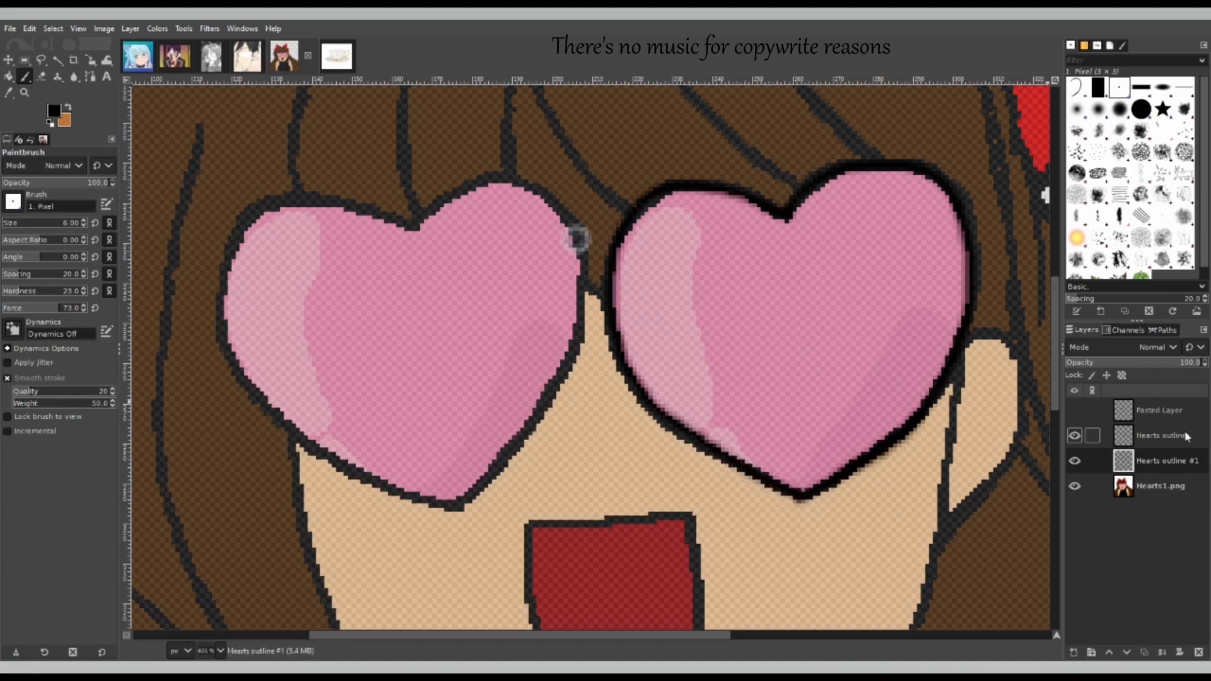
{"action": "left_click", "coordinate": [1074, 435]}
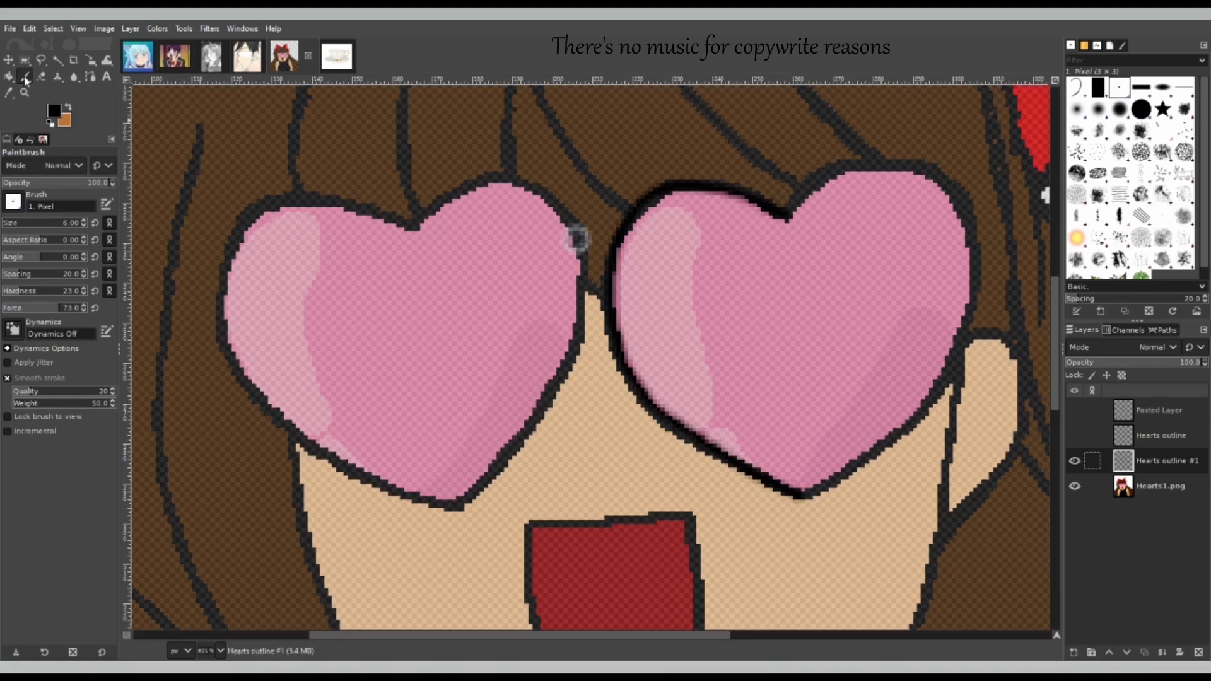
- Select the traced left half-heart with a rectangle of about 59 × 94 px and copy it
{"action": "left_click", "coordinate": [9, 59]}
{"action": "left_click", "coordinate": [25, 59]}
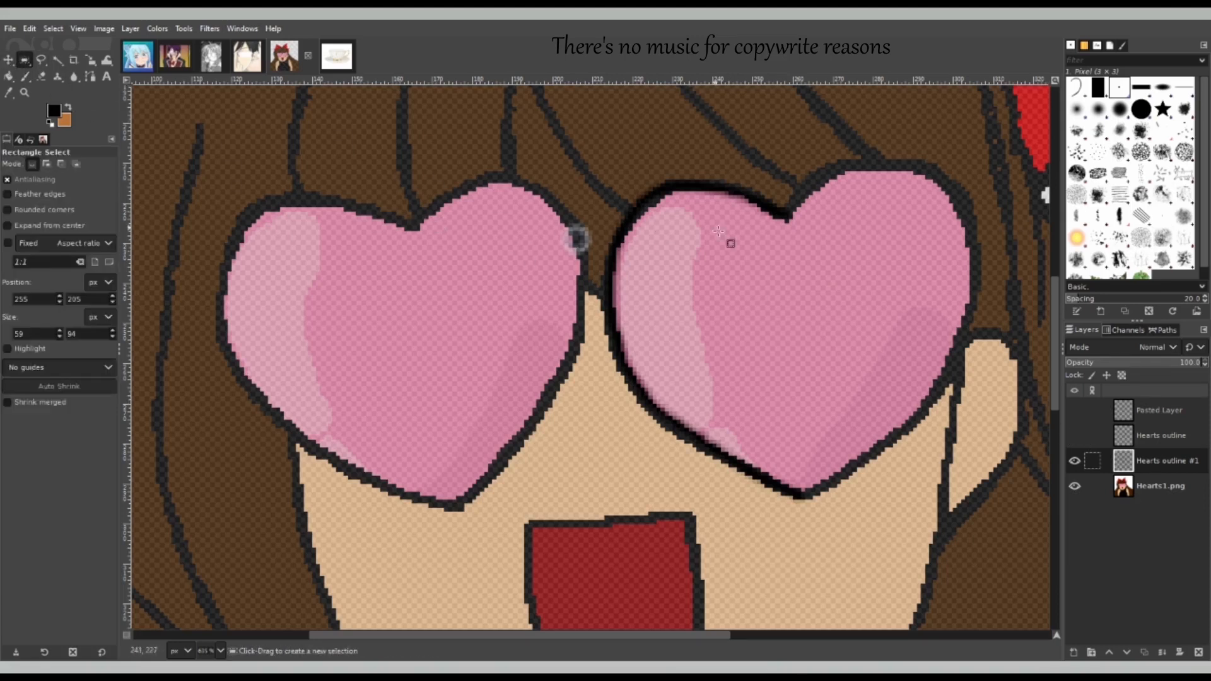
{"action": "left_click_drag", "start_coordinate": [796, 176], "coordinate": [816, 513]}
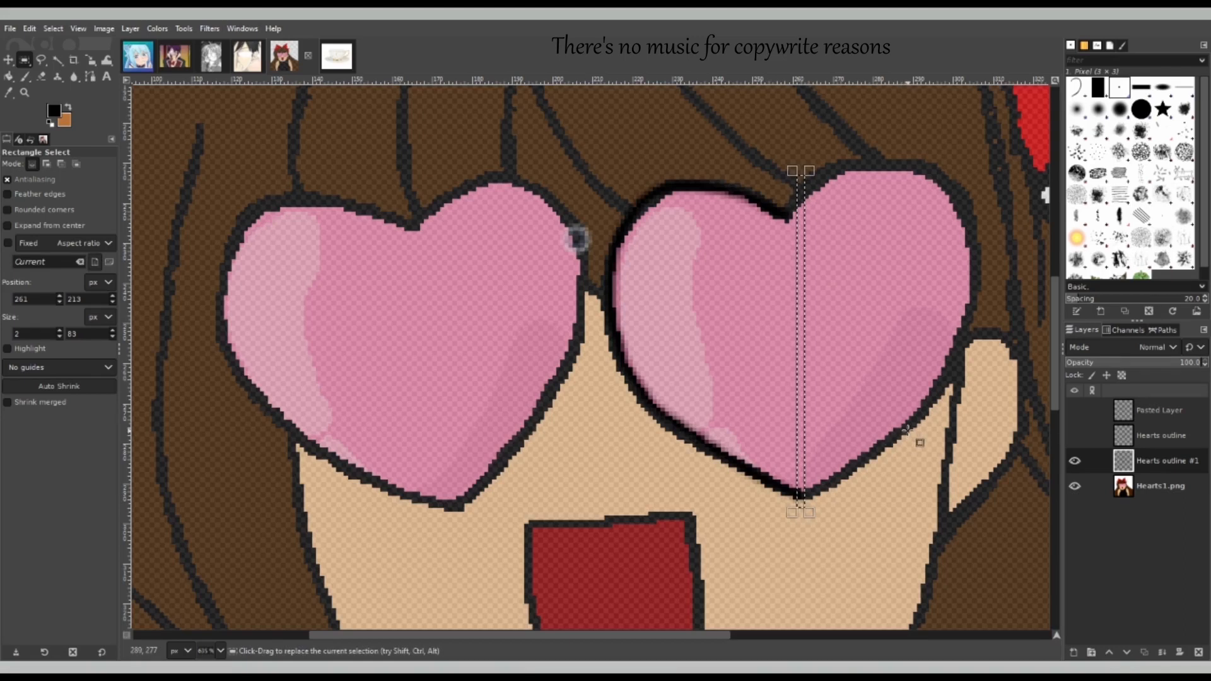
{"action": "left_click_drag", "start_coordinate": [830, 160], "coordinate": [593, 534]}
{"action": "key", "text": "ctrl+c"}
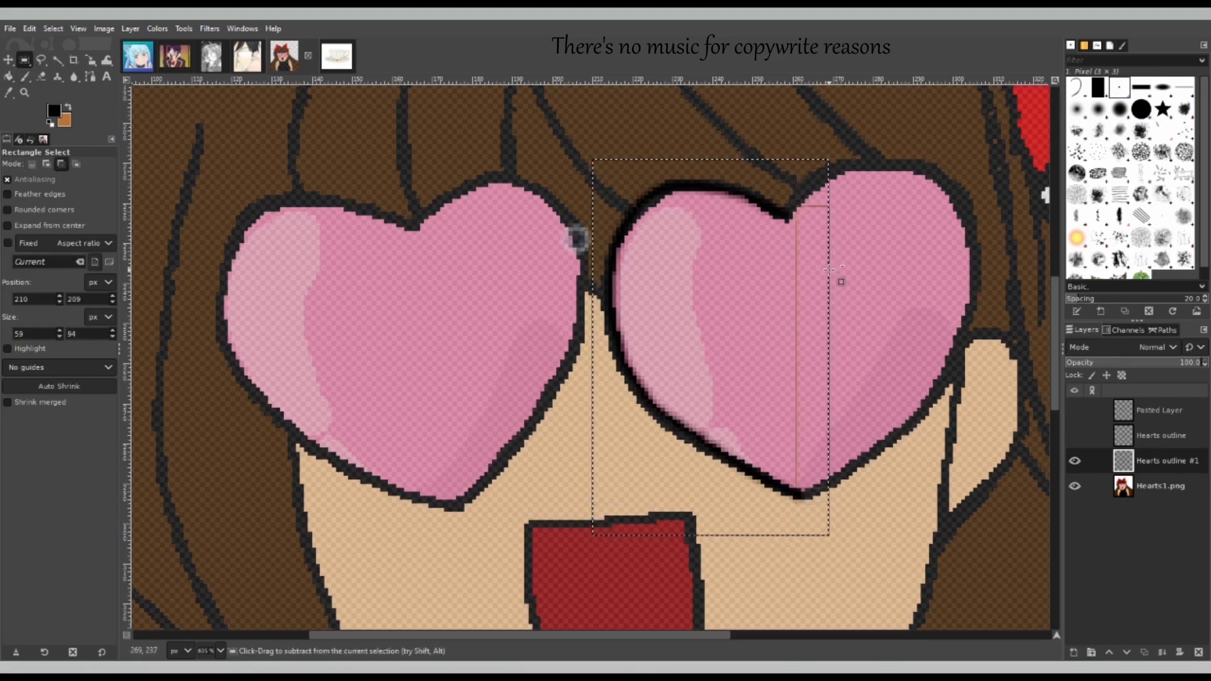
- Paste the copied half-heart into a new layer at the top of the stack, anchor it and flip it horizontally
{"action": "left_click", "coordinate": [1173, 409]}
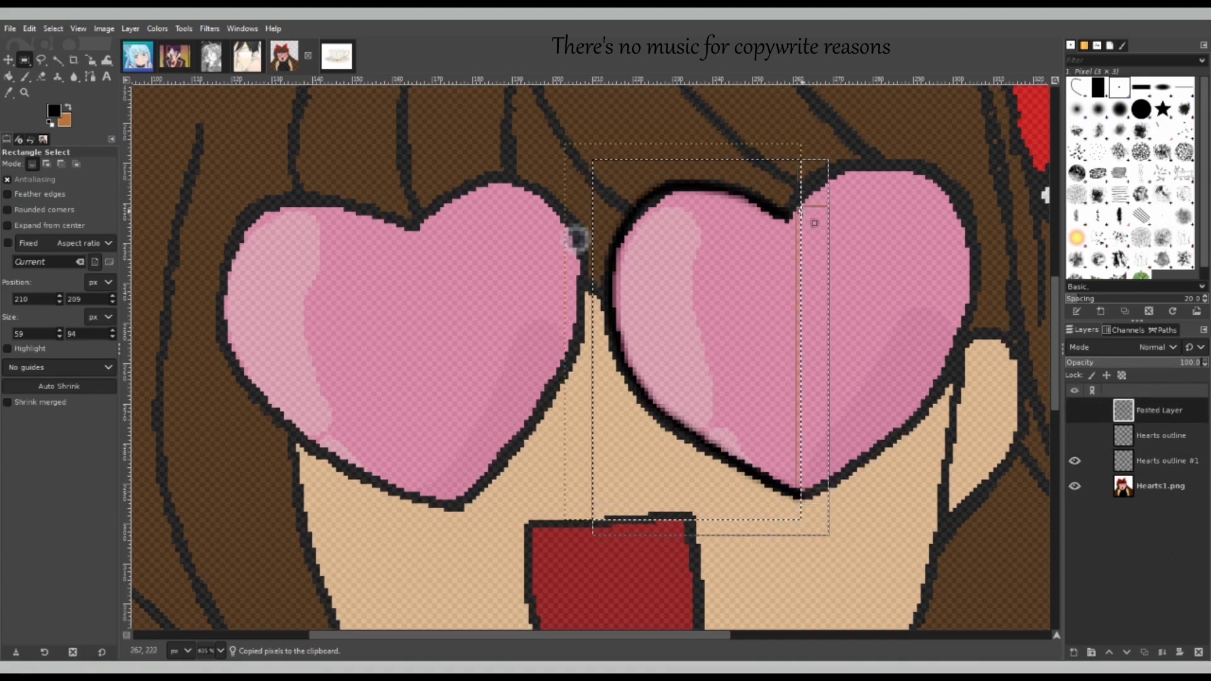
{"action": "key", "text": "ctrl+shift+n"}
{"action": "key", "text": "ctrl+v"}
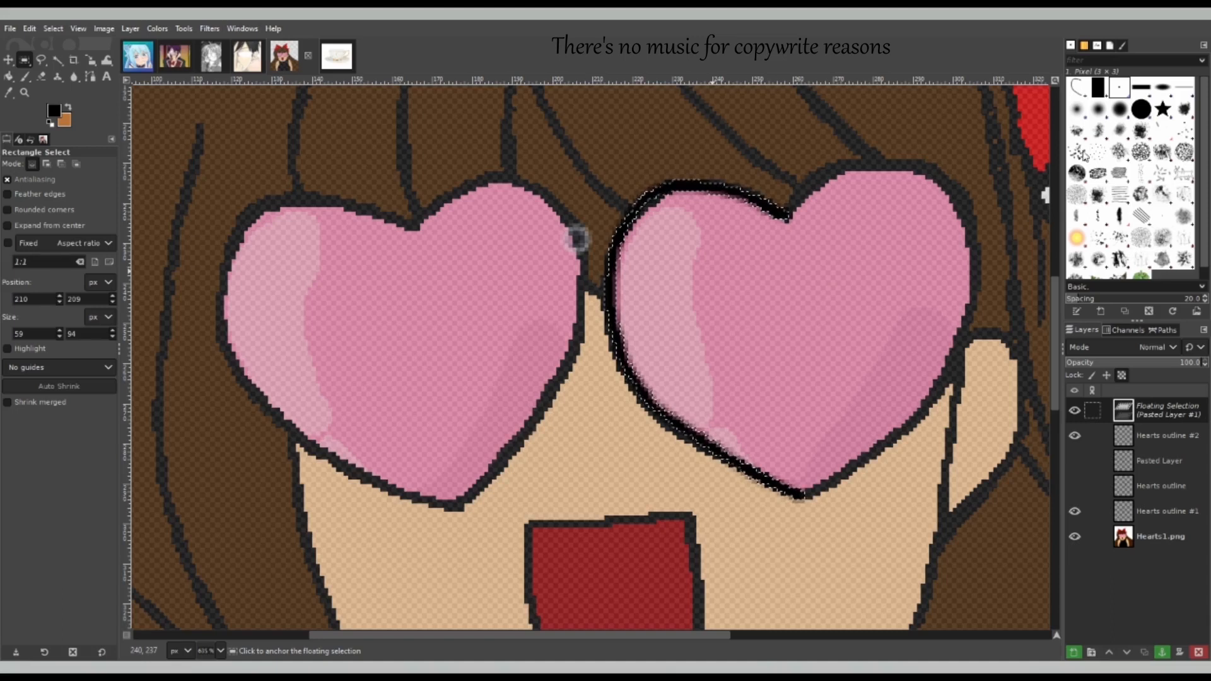
{"action": "key", "text": "ctrl+h"}
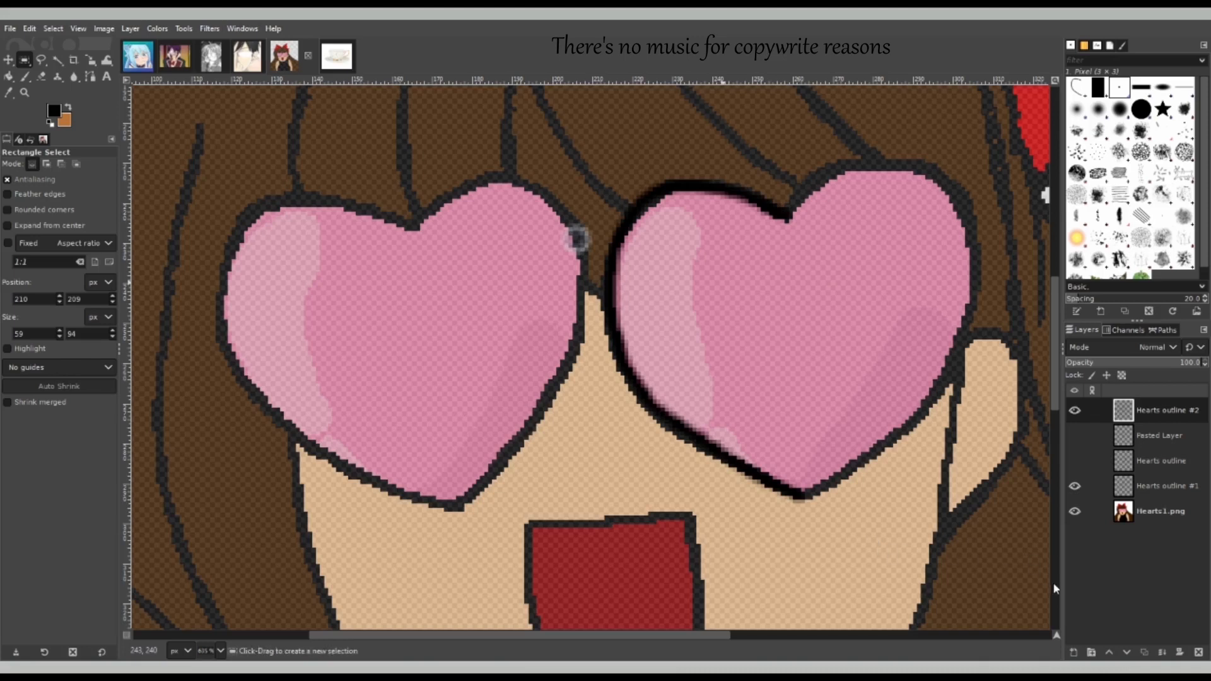
{"action": "left_click", "coordinate": [1040, 559]}
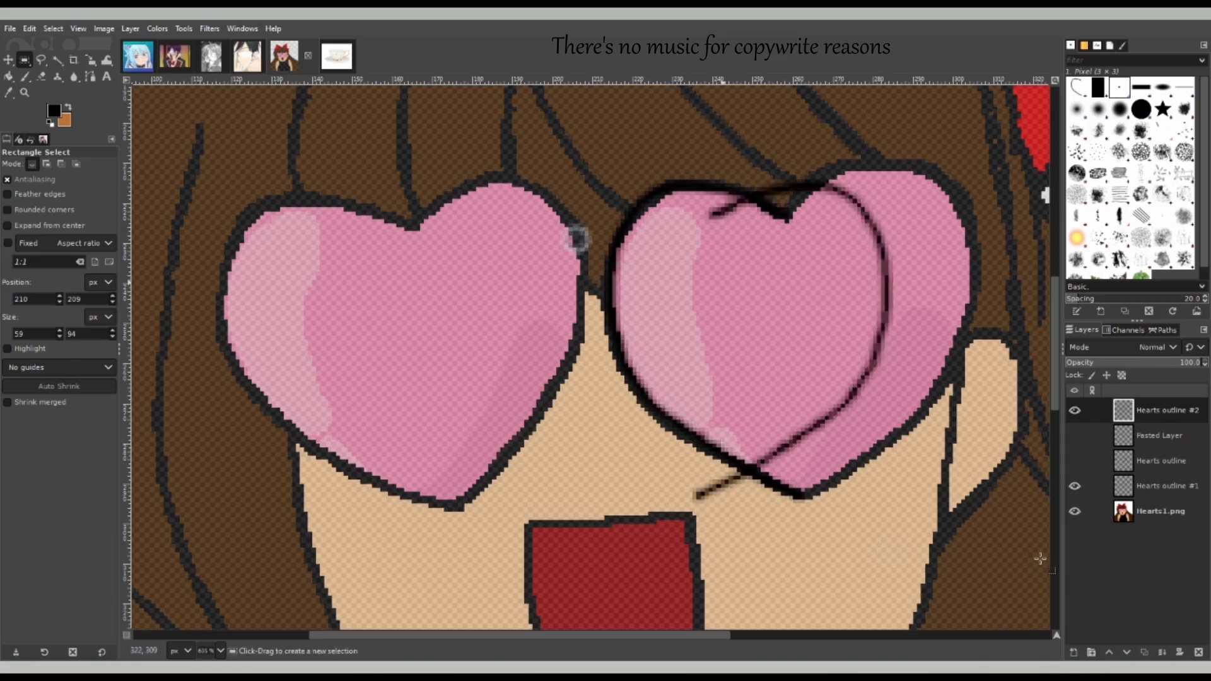
- Hide Hearts1.png and move the flipped half-heart right until its lower tip meets the left half, checking it against the original lens
{"action": "left_click", "coordinate": [1074, 485]}
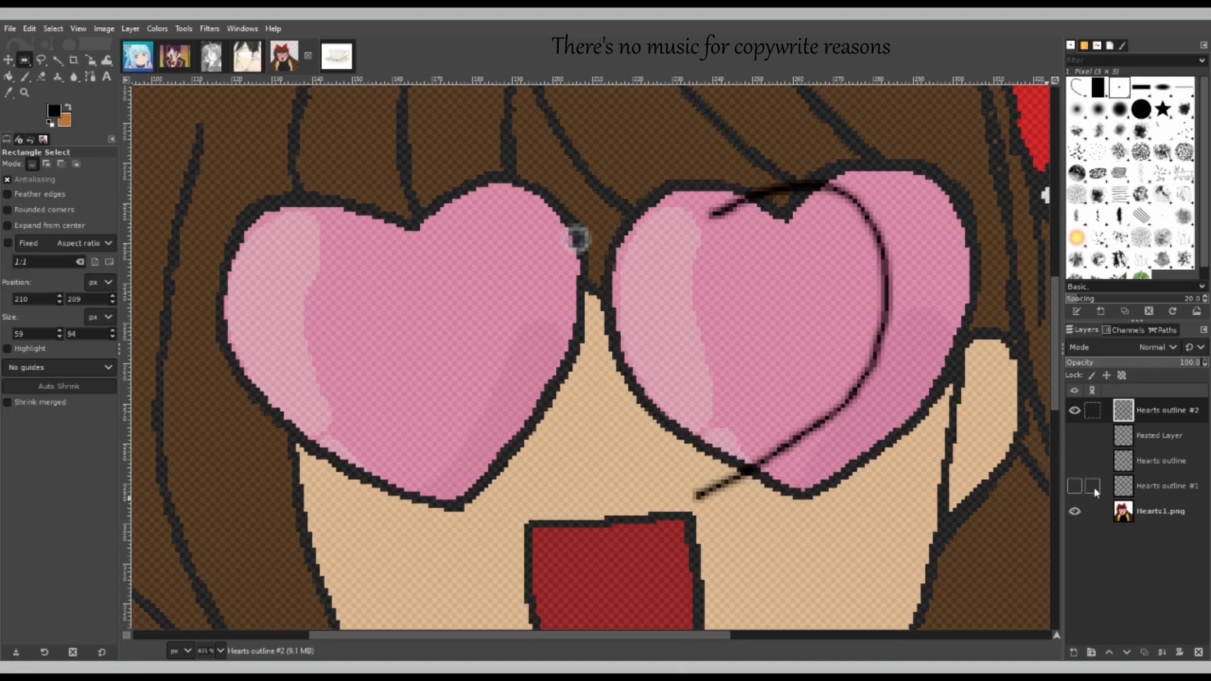
{"action": "left_click", "coordinate": [1075, 511]}
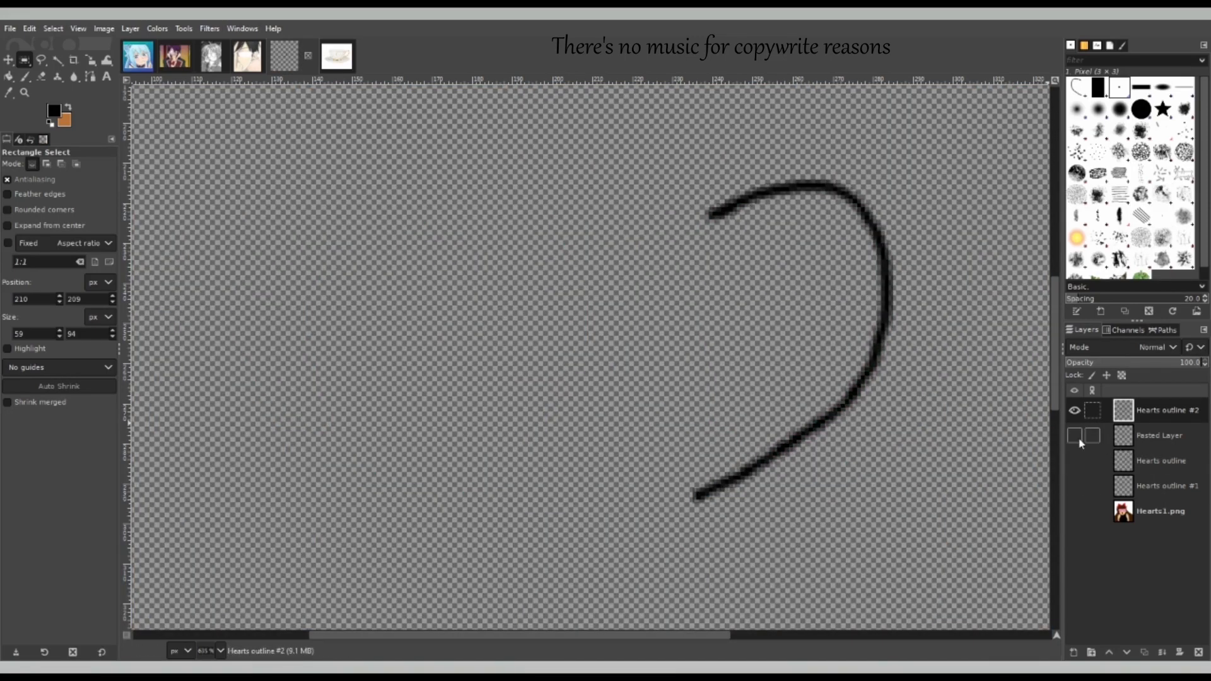
{"action": "left_click", "coordinate": [1074, 485]}
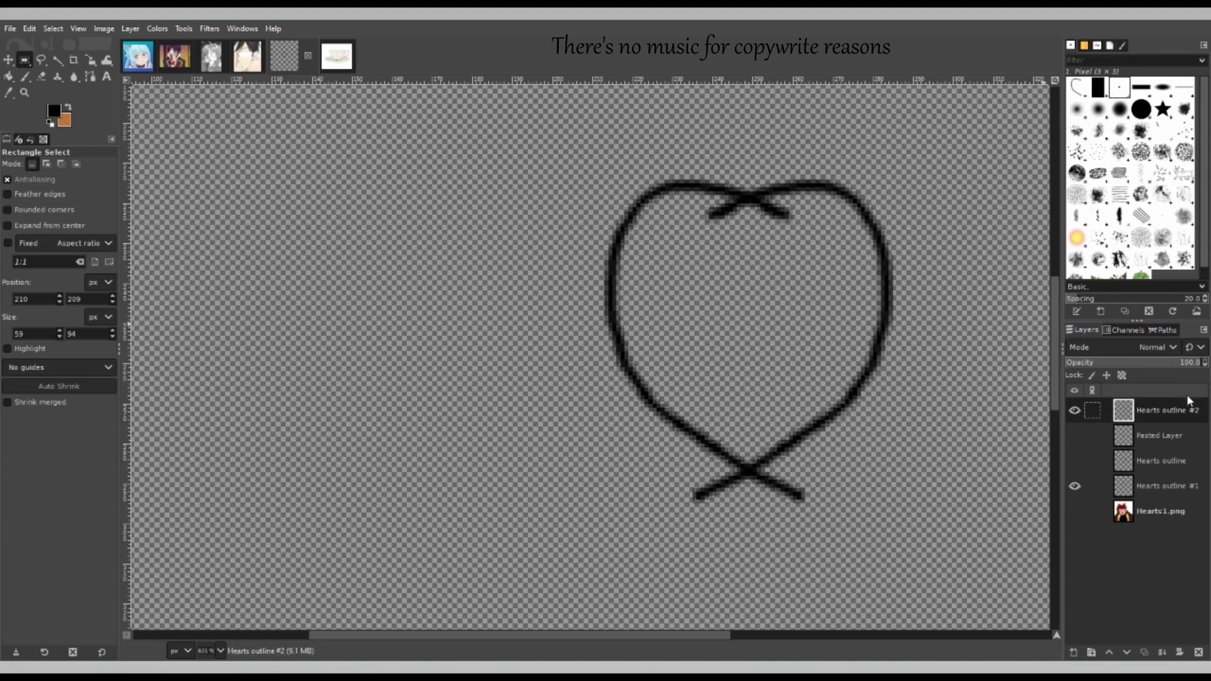
{"action": "left_click", "coordinate": [8, 59]}
{"action": "left_click_drag", "start_coordinate": [878, 298], "coordinate": [992, 304]}
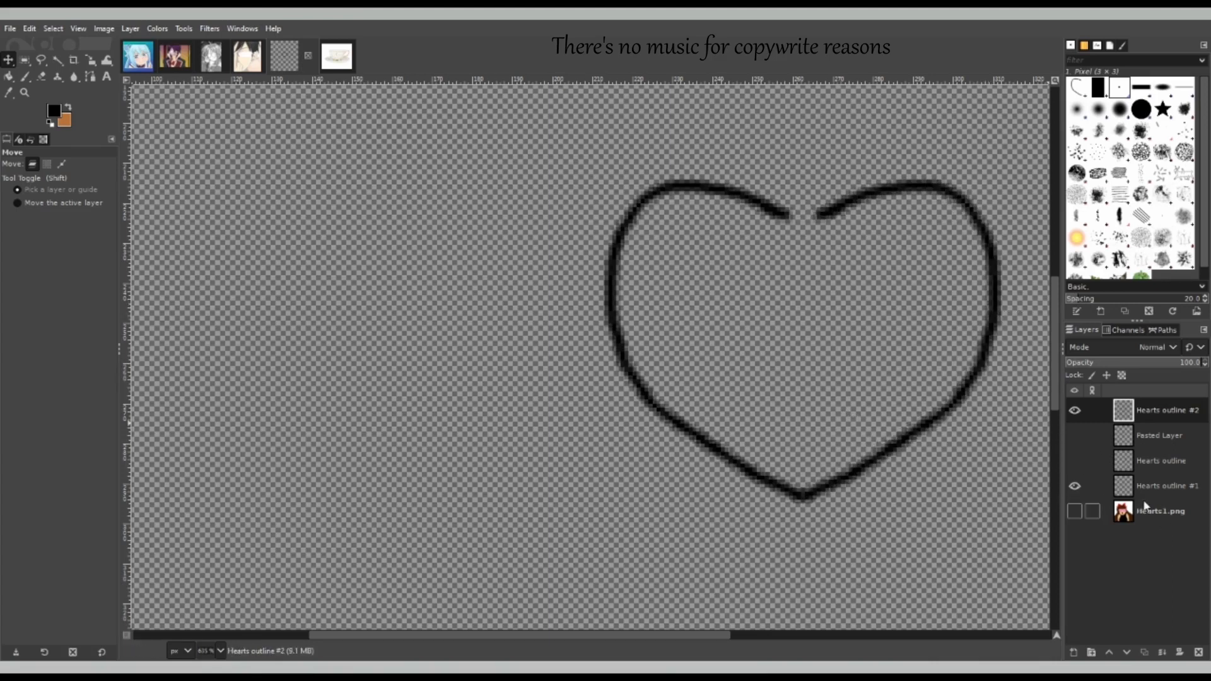
{"action": "left_click", "coordinate": [1076, 514]}
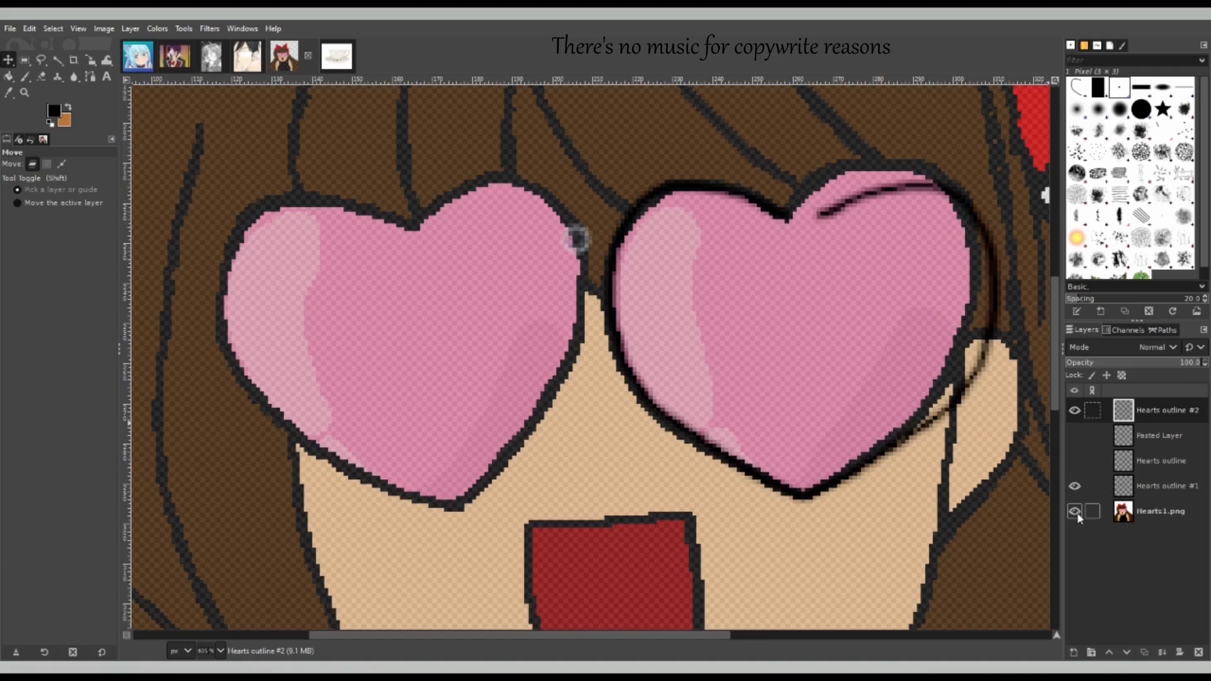
{"action": "left_click", "coordinate": [1075, 511]}
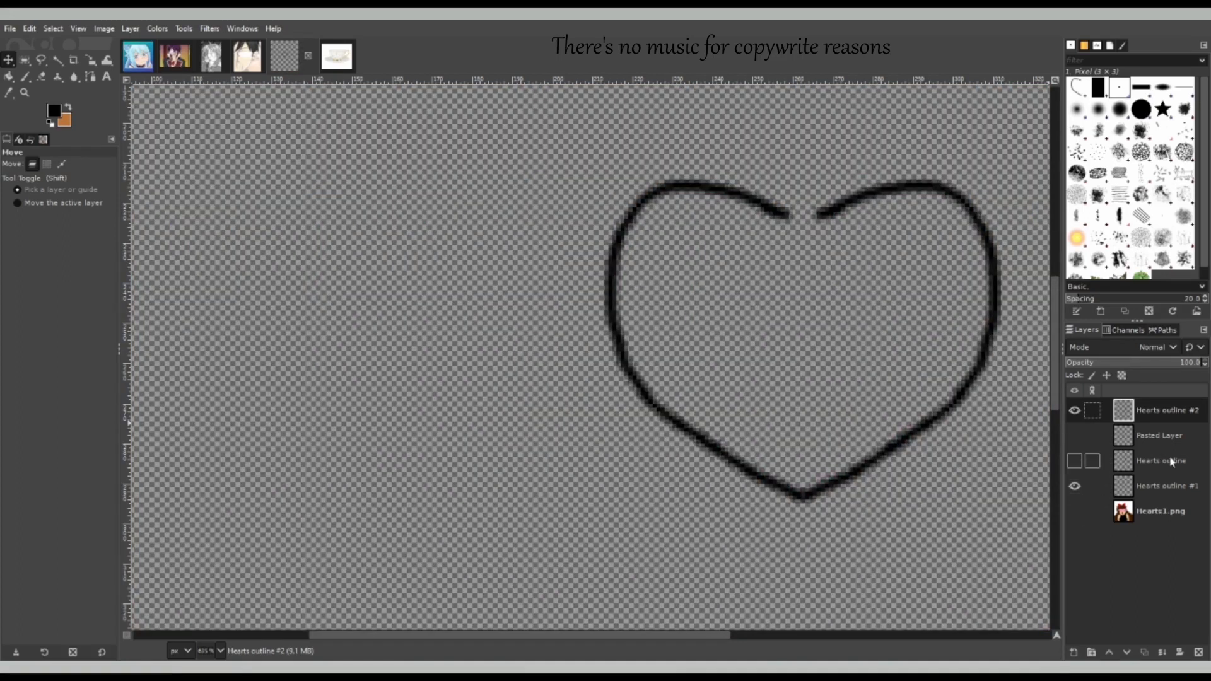
- Delete the unused Hearts outline and Pasted Layer layers
{"action": "left_click", "coordinate": [1137, 463]}
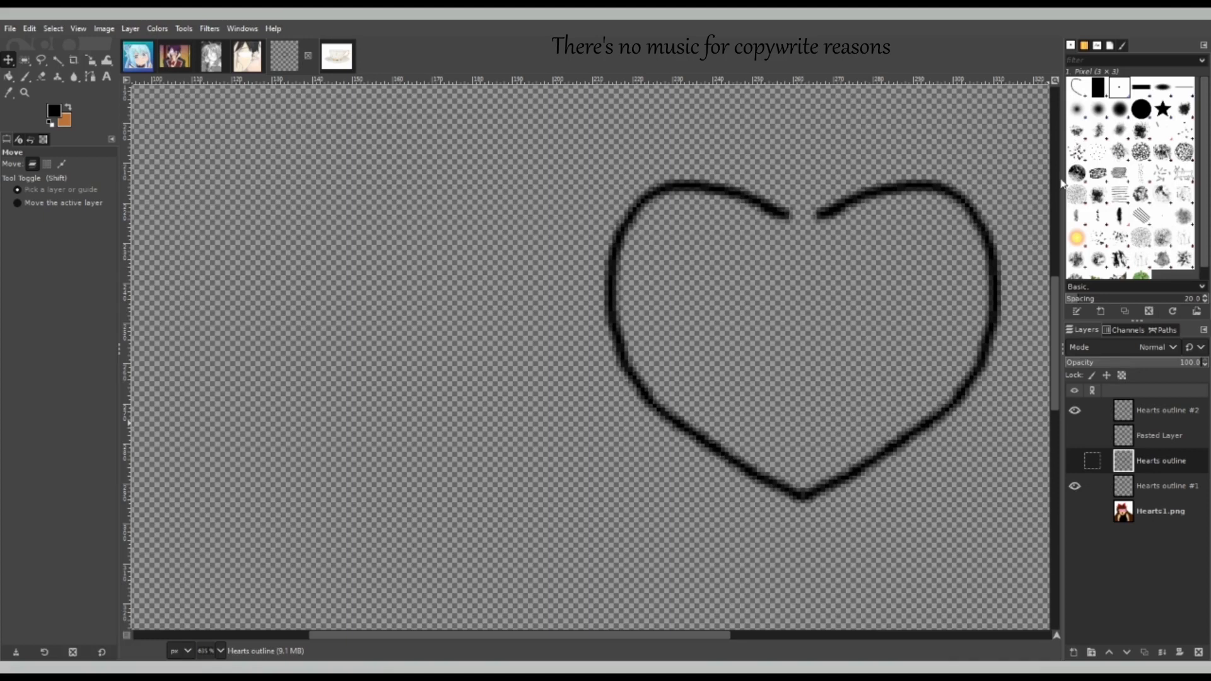
{"action": "key", "text": "Delete"}
{"action": "left_click", "coordinate": [1148, 437]}
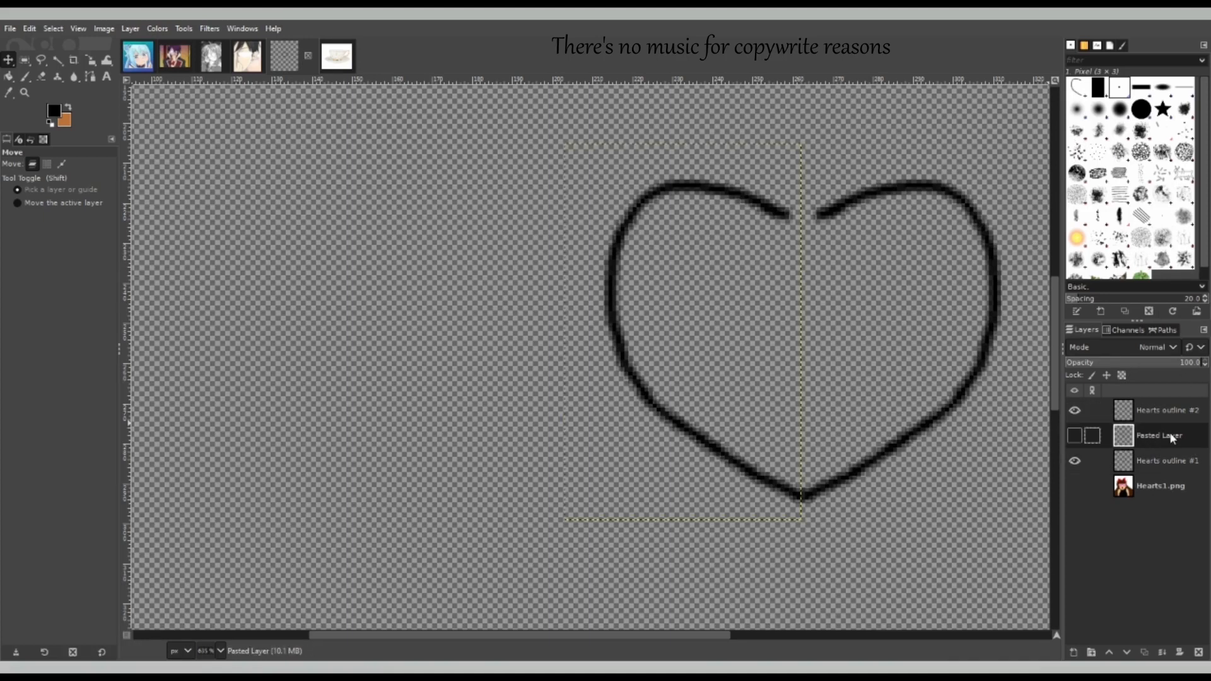
{"action": "key", "text": "Delete"}
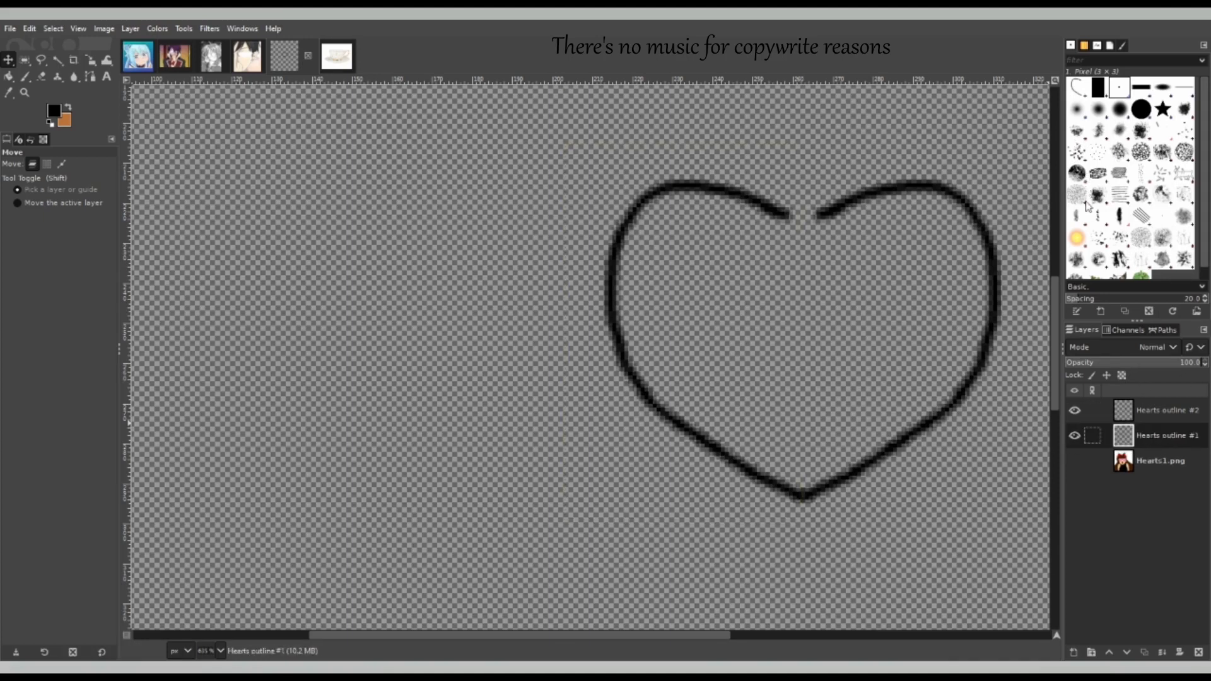
- Merge the two visible half-heart layers into a single layer
{"action": "left_click", "coordinate": [1157, 411]}
{"action": "left_click", "coordinate": [1156, 433]}
{"action": "key", "text": "ctrl+m"}
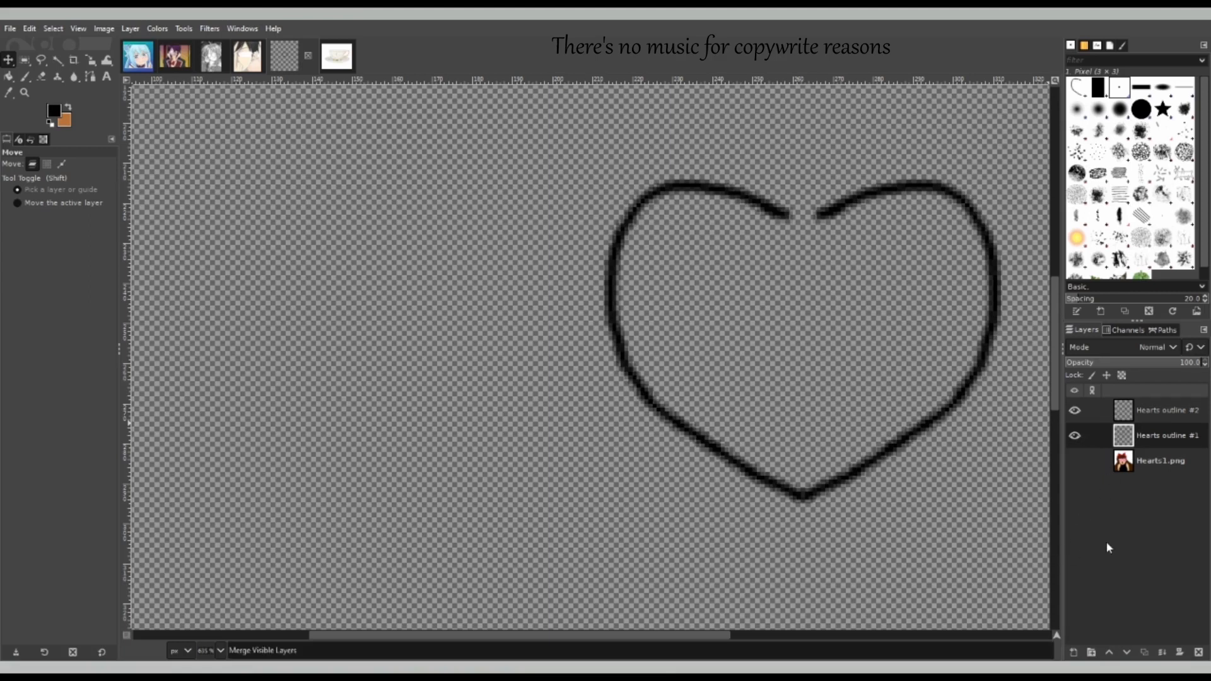
- Close the gap at the heart's upper notch with a black 6 px Paintbrush stroke, keeping Hearts1.png hidden
{"action": "left_click", "coordinate": [1074, 436]}
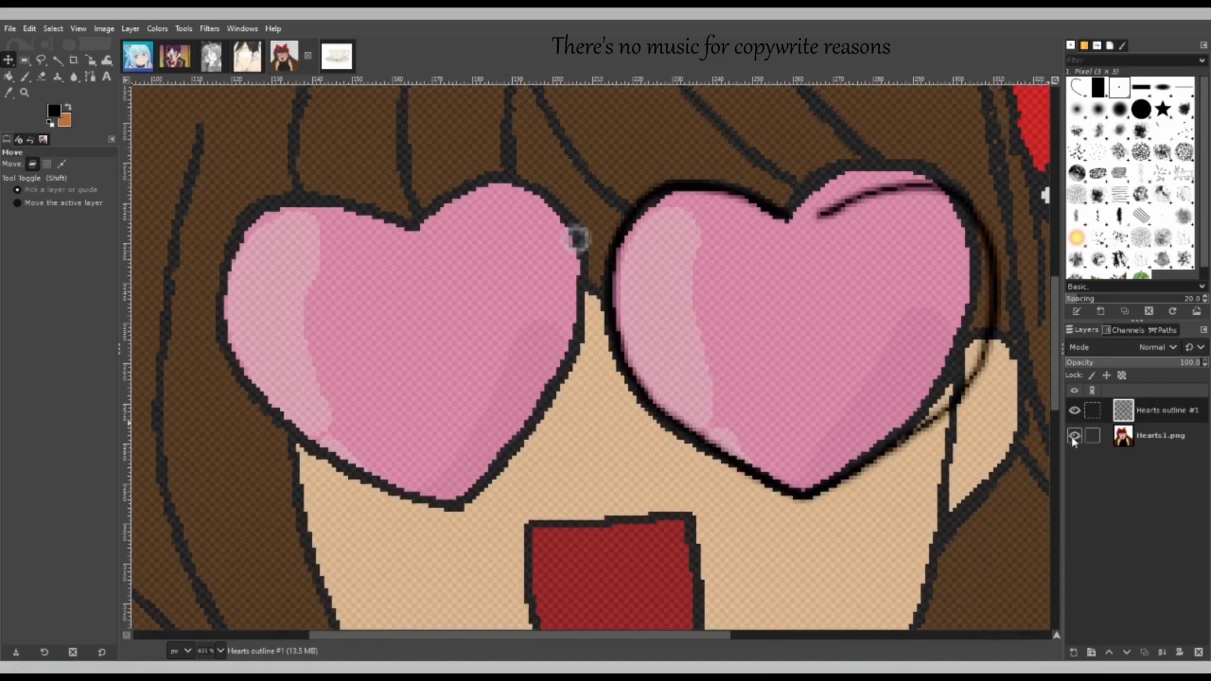
{"action": "left_click", "coordinate": [1074, 436]}
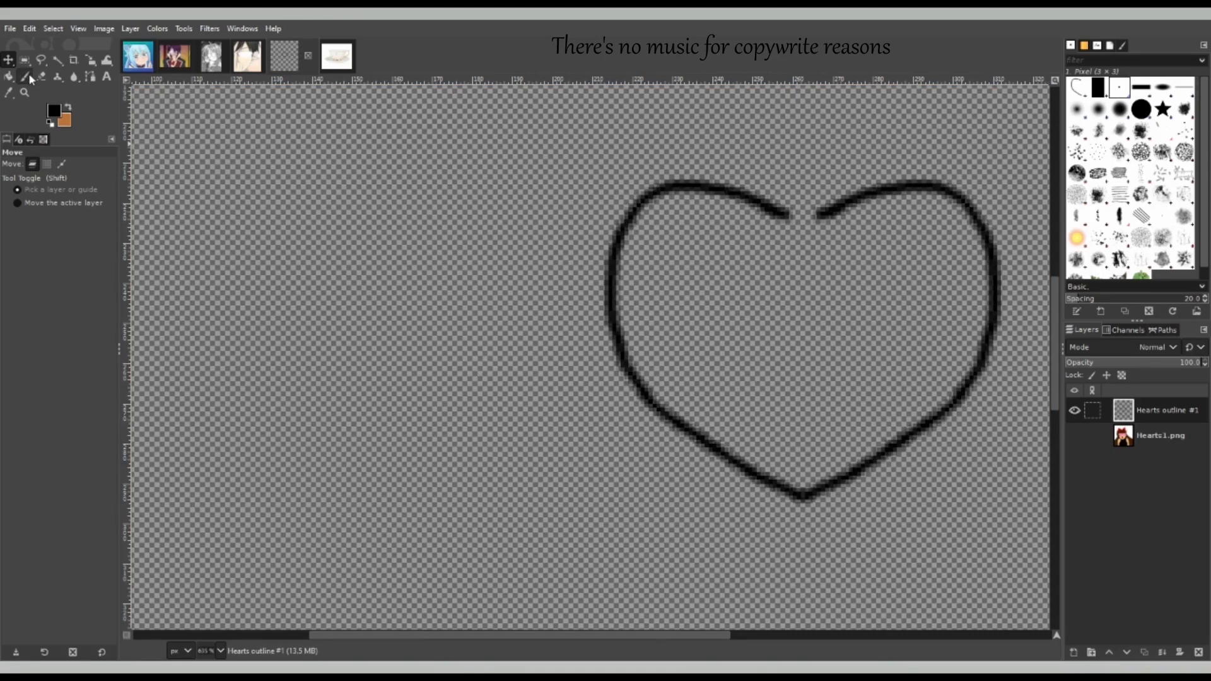
{"action": "key", "text": "p"}
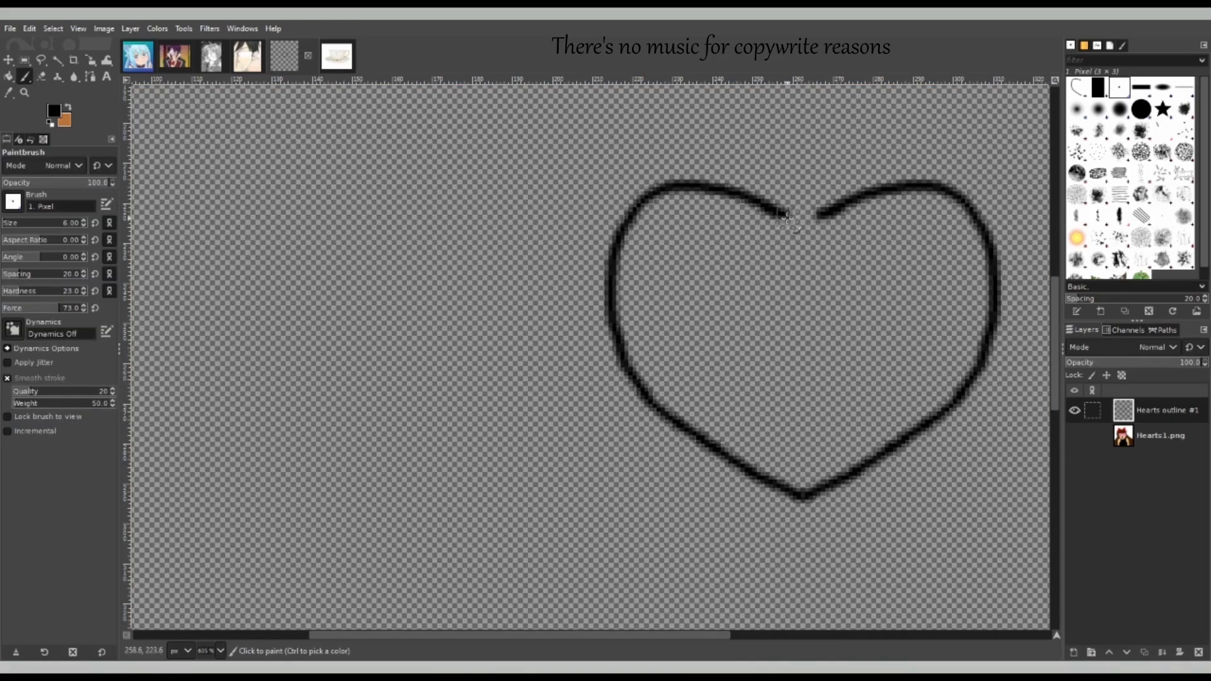
{"action": "left_click_drag", "start_coordinate": [786, 216], "coordinate": [820, 214]}
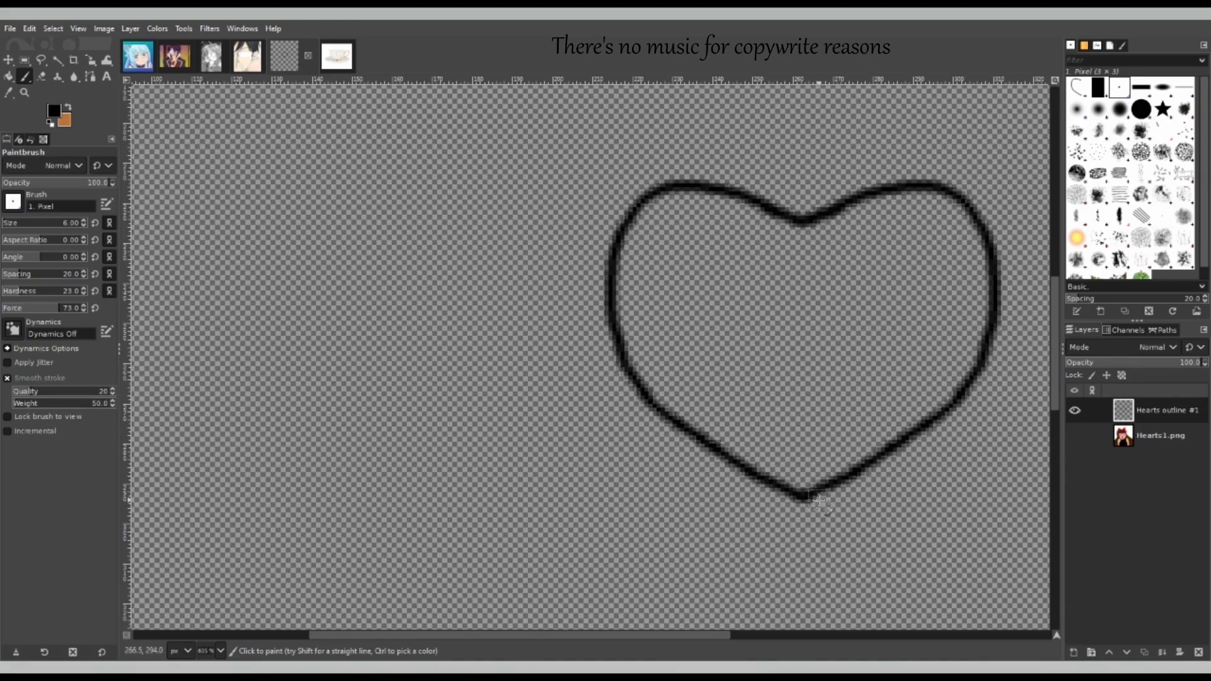
- Examine the whole heart outline and compare its shape with the right lens in Hearts1.png
{"action": "left_click", "coordinate": [25, 92]}
{"action": "left_click", "coordinate": [17, 199]}
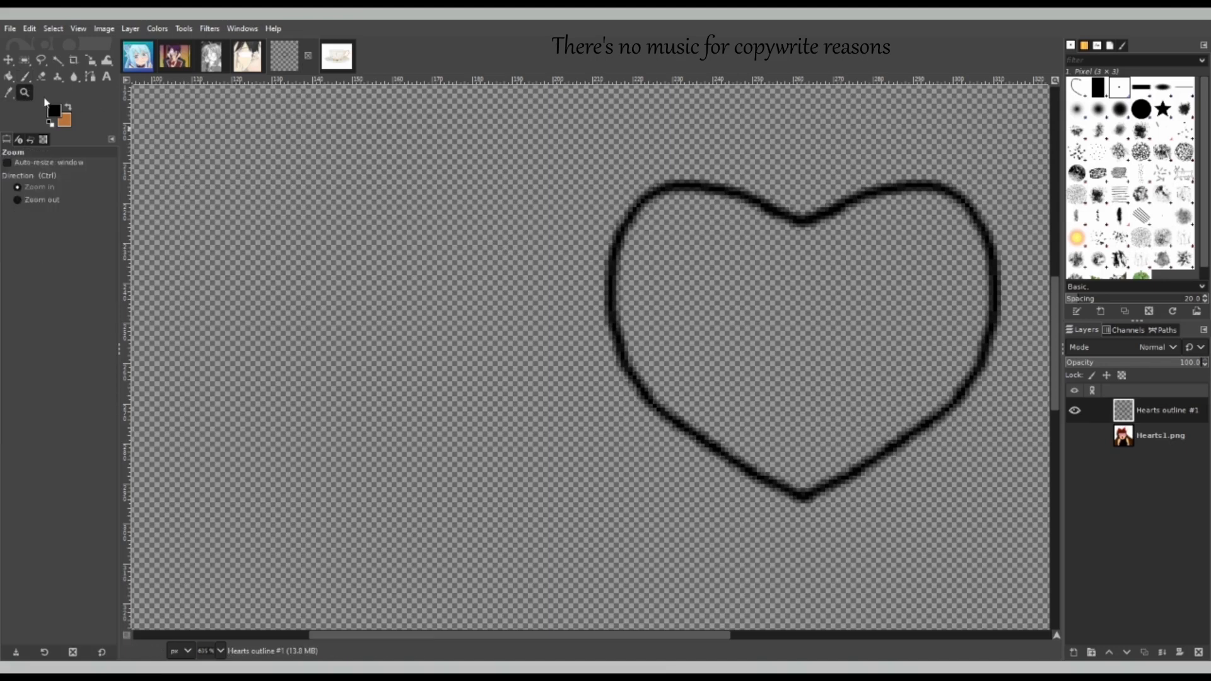
{"action": "left_click", "coordinate": [452, 242]}
{"action": "scroll", "coordinate": [452, 242], "scroll_direction": "down", "scroll_amount": 3, "text": "ctrl"}
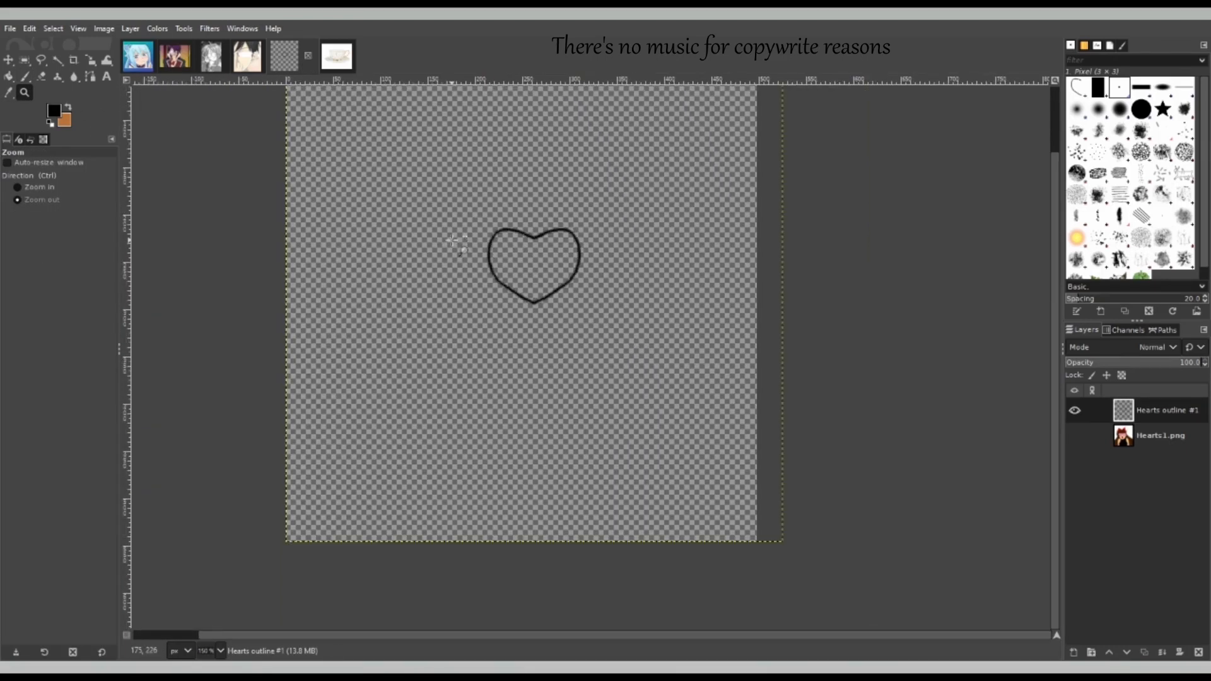
{"action": "left_click_drag", "start_coordinate": [478, 214], "coordinate": [621, 321]}
{"action": "left_click_drag", "start_coordinate": [819, 641], "coordinate": [702, 629]}
{"action": "left_click", "coordinate": [1074, 435]}
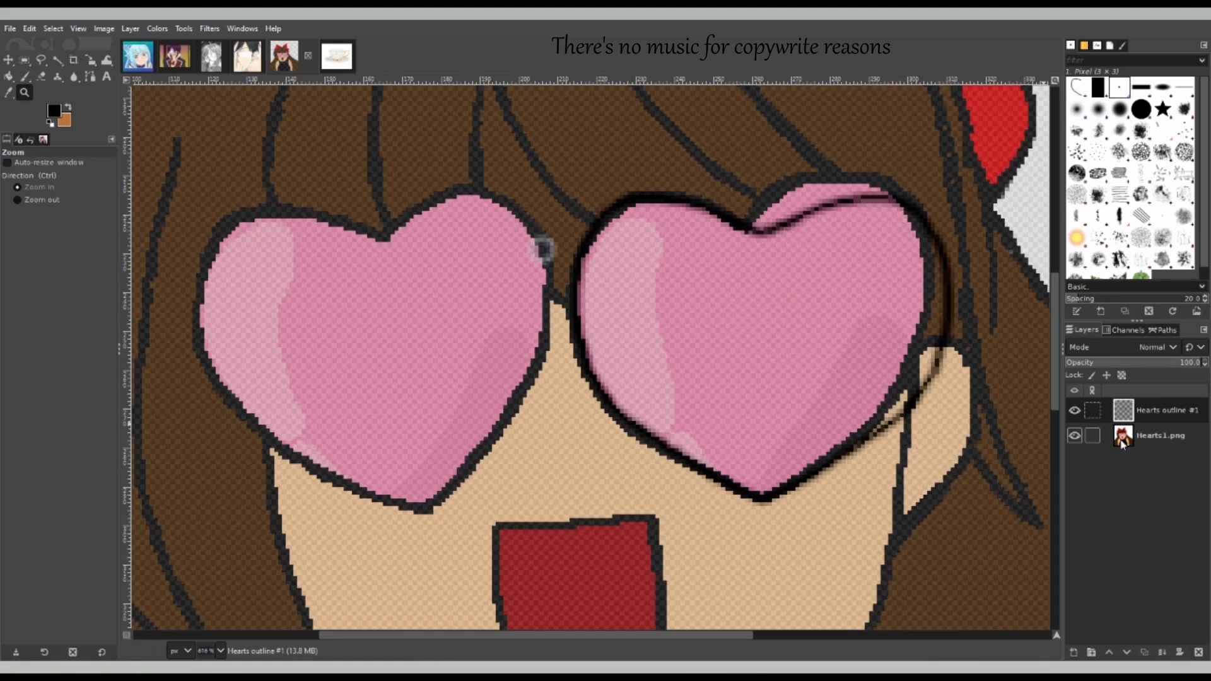
{"action": "left_click", "coordinate": [1075, 435]}
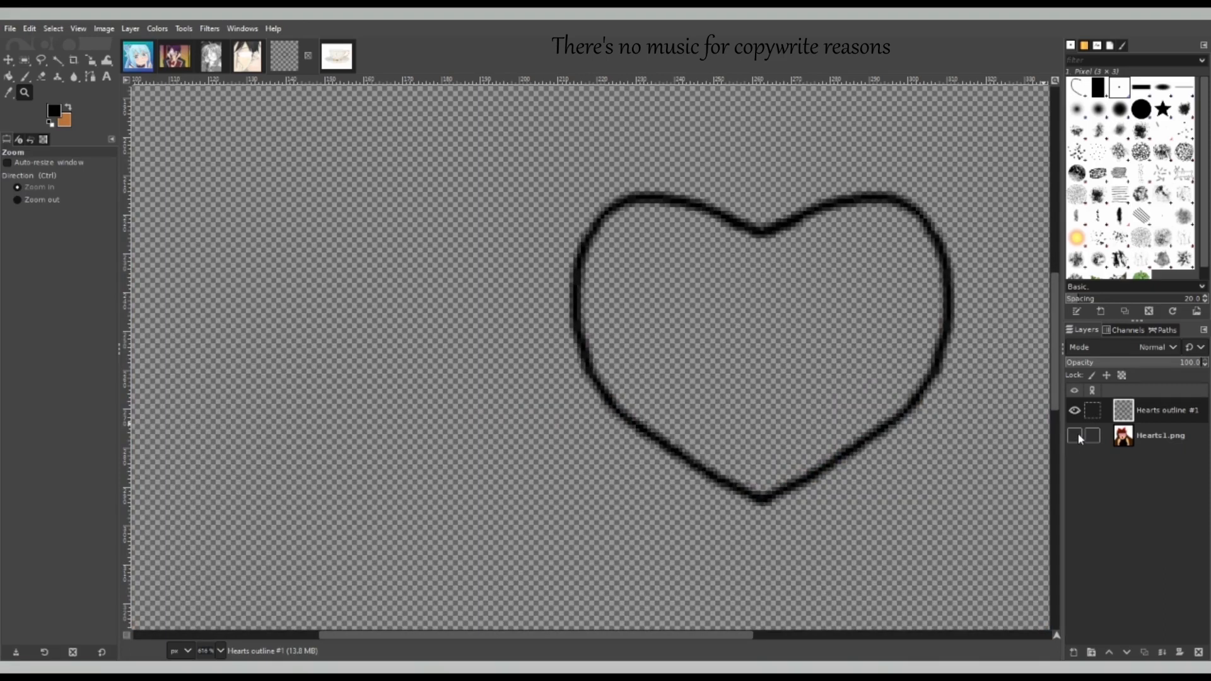
{"action": "left_click", "coordinate": [1076, 435]}
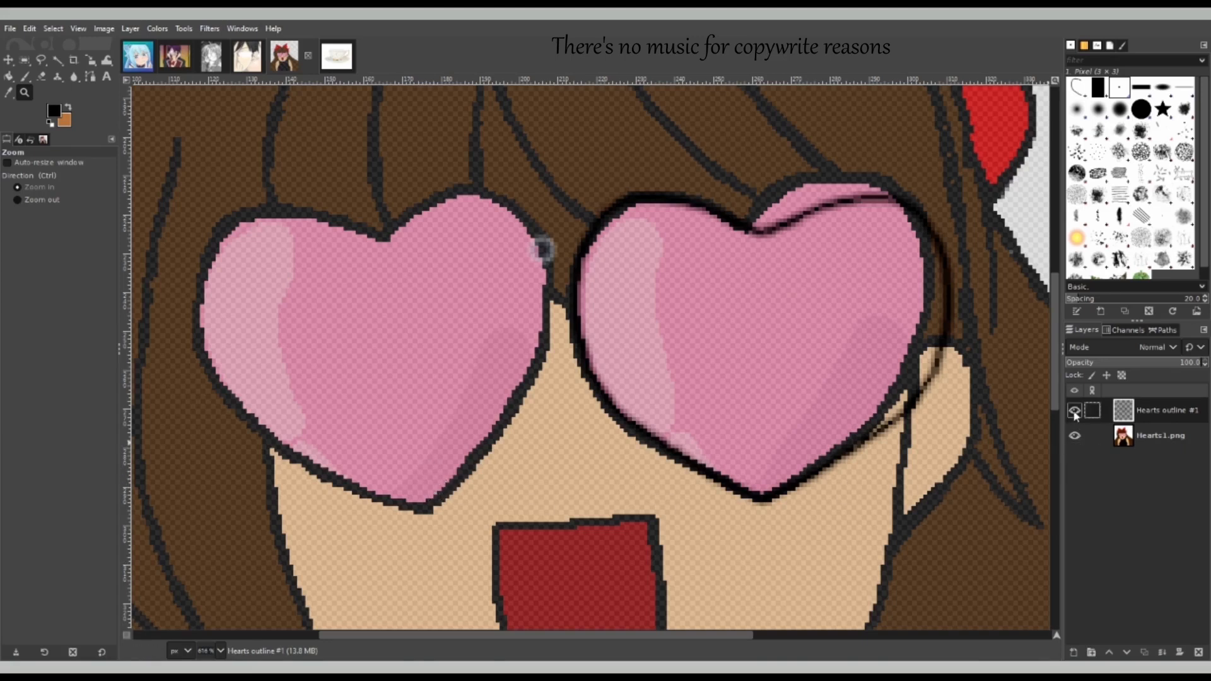
{"action": "left_click", "coordinate": [1075, 435]}
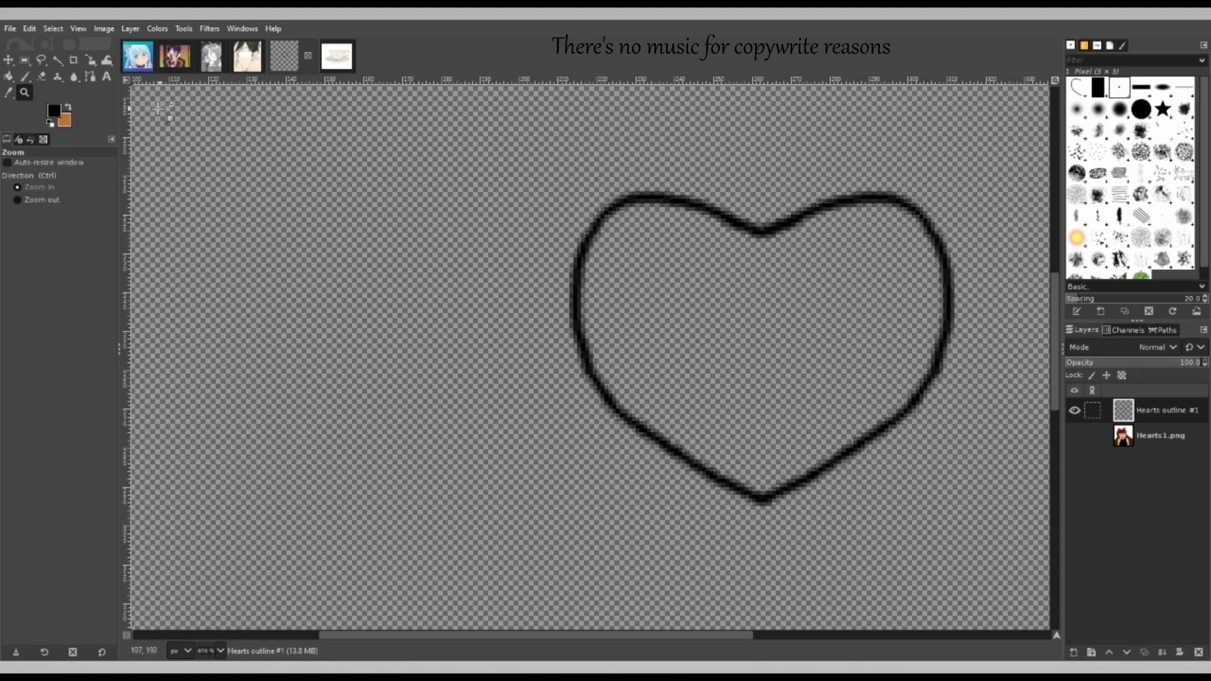
- Paint the heart's upper notch into a deeper black point and switch to the Eraser
{"action": "left_click", "coordinate": [26, 76]}
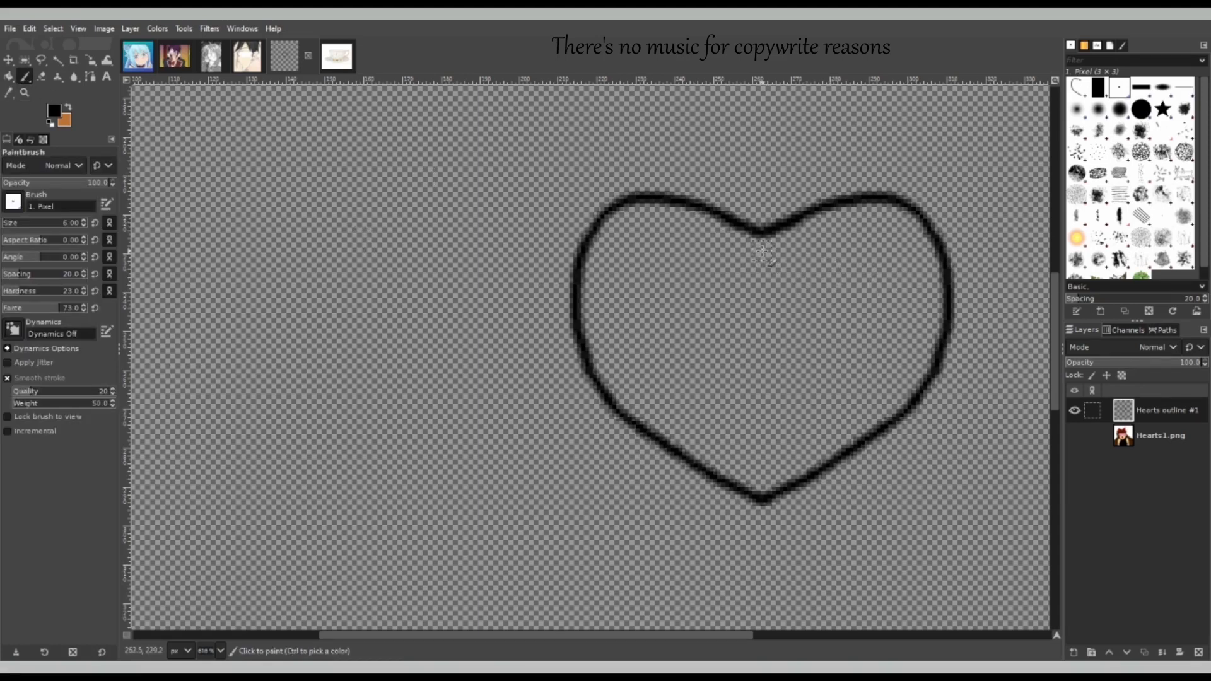
{"action": "mouse_move", "coordinate": [764, 252]}
{"action": "left_mouse_down"}
{"action": "mouse_move", "coordinate": [746, 227]}
{"action": "mouse_move", "coordinate": [754, 234]}
{"action": "left_mouse_up"}
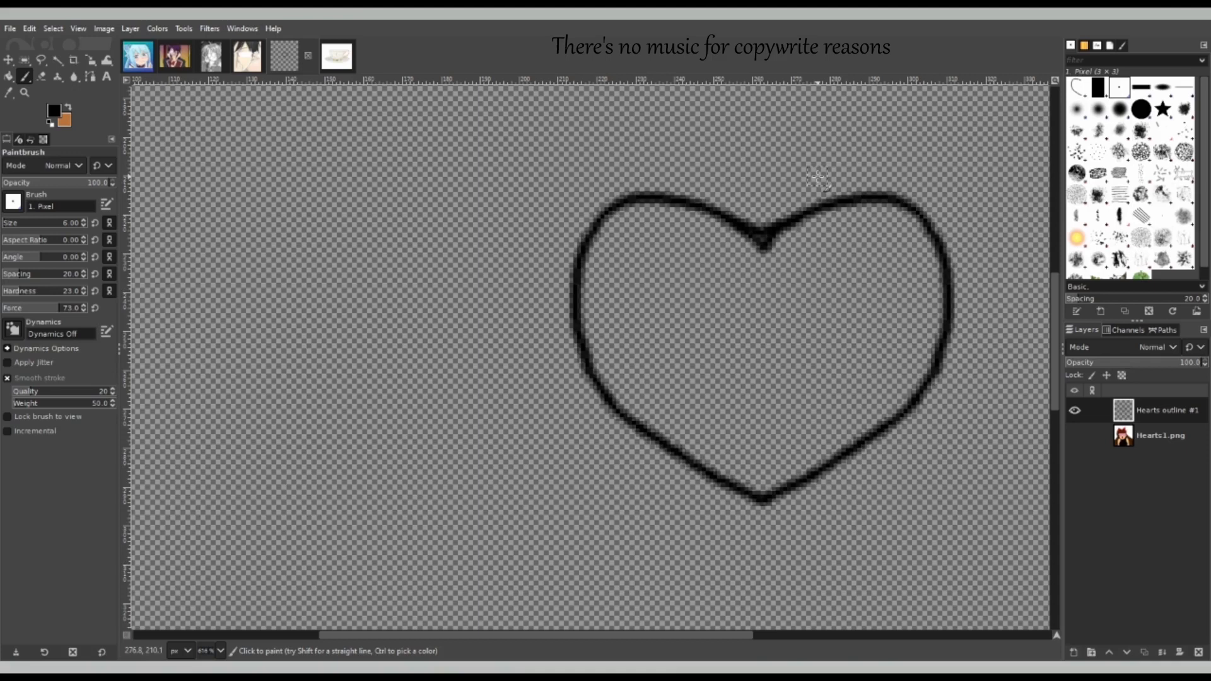
{"action": "left_click", "coordinate": [47, 79]}
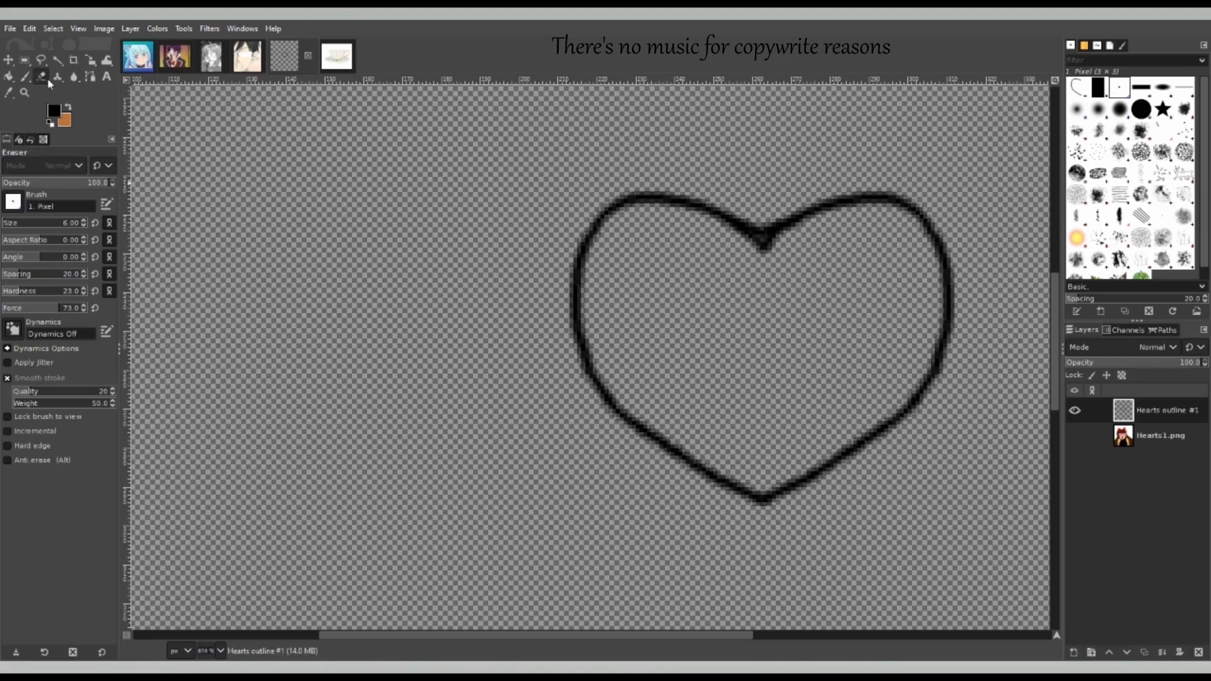